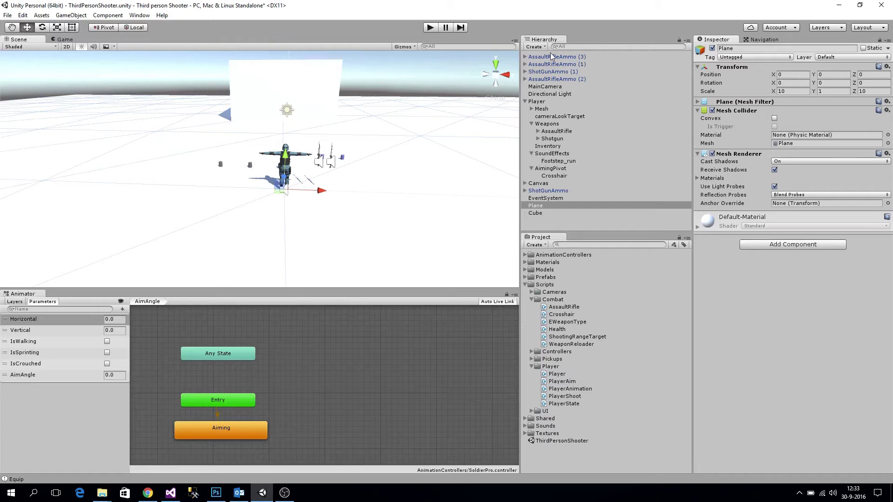
Inspect the AssaultRifleAmmo (3) pickup and the Canvas object's settings
click(553, 57)
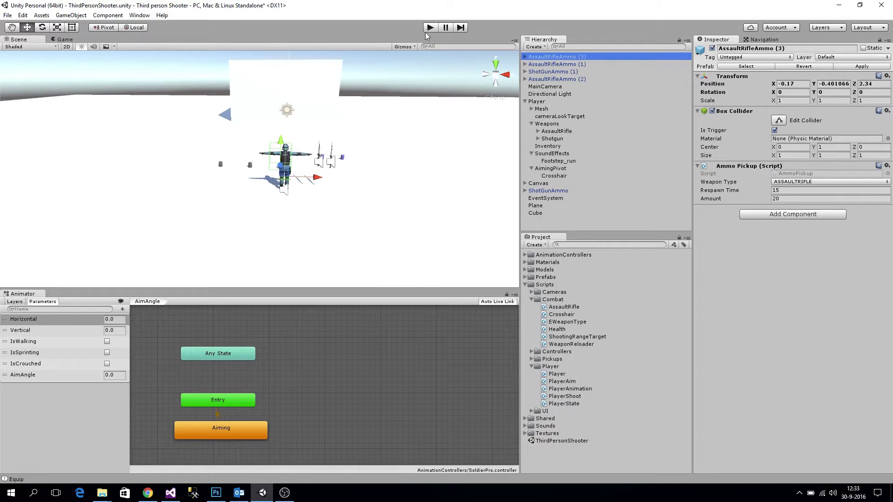
click(409, 127)
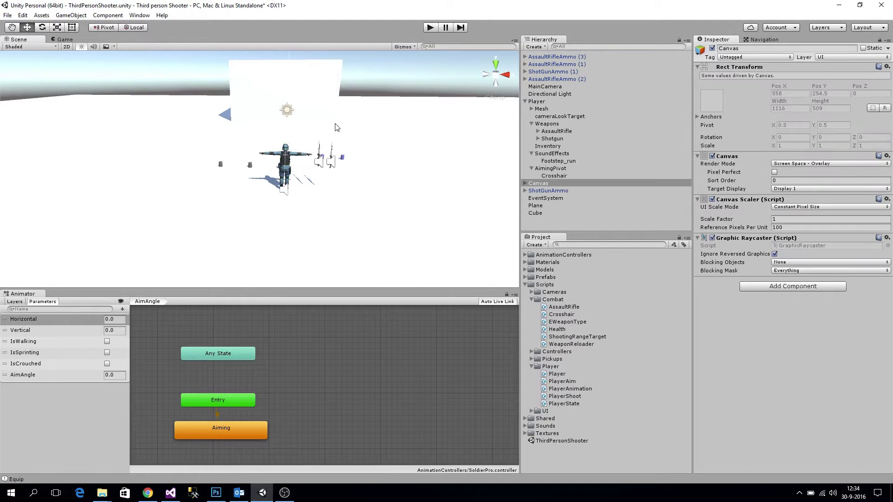
scroll(414, 132, up, 4)
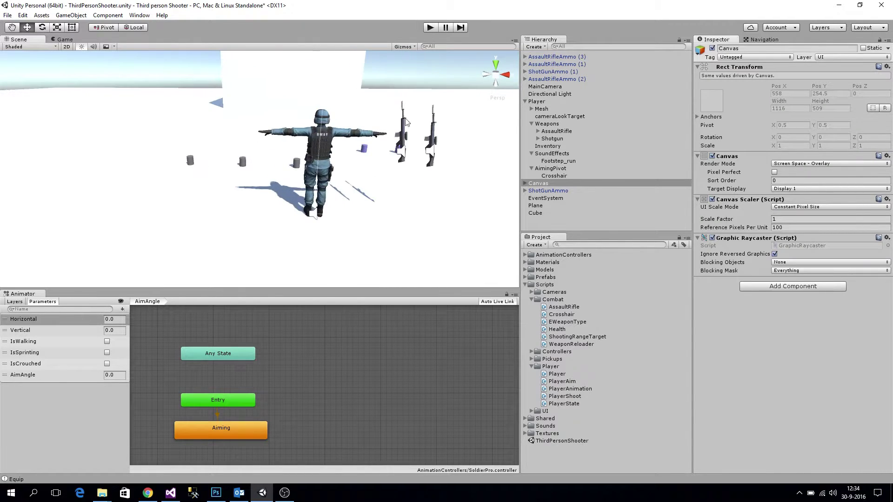
Play-test the game, aiming over the soldier's shoulder at the crosshair, then stop play mode
click(428, 28)
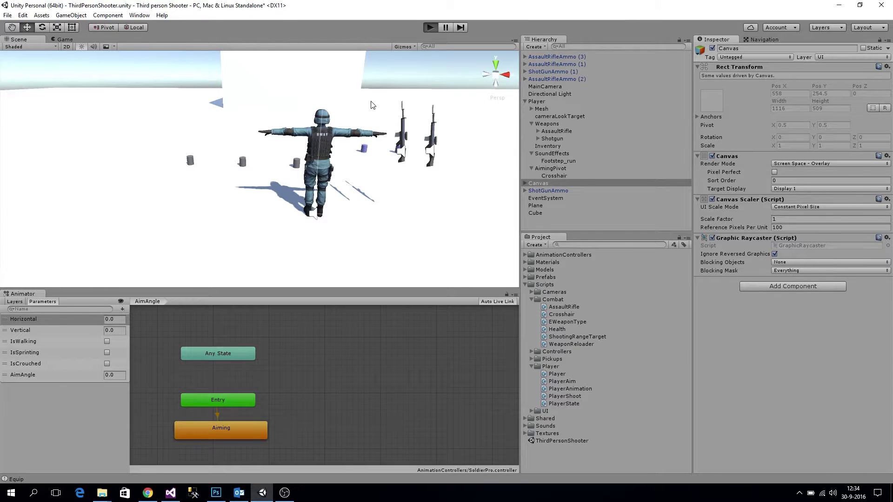
right_click(260, 166)
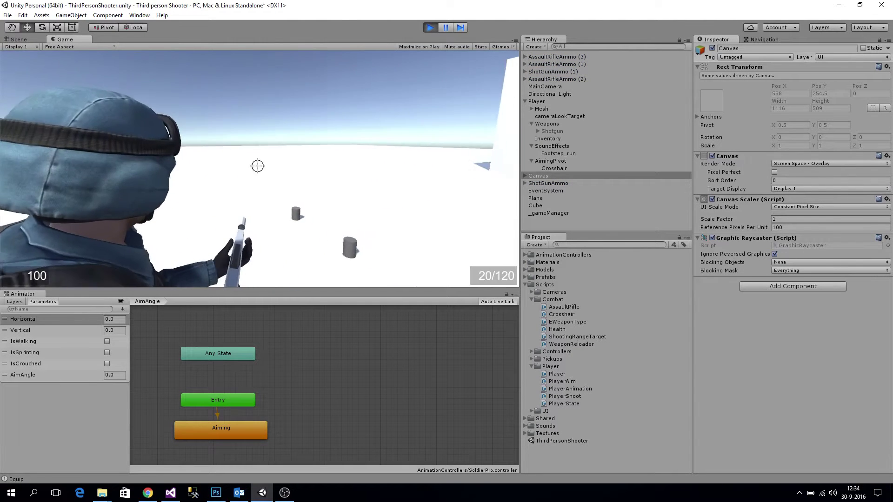
mouse_move(258, 166)
right_down()
mouse_move(283, 154)
mouse_move(261, 115)
mouse_move(267, 175)
mouse_move(260, 168)
mouse_move(273, 142)
mouse_move(267, 182)
mouse_move(268, 159)
right_up()
right_click(259, 168)
right_click(267, 159)
right_click(268, 159)
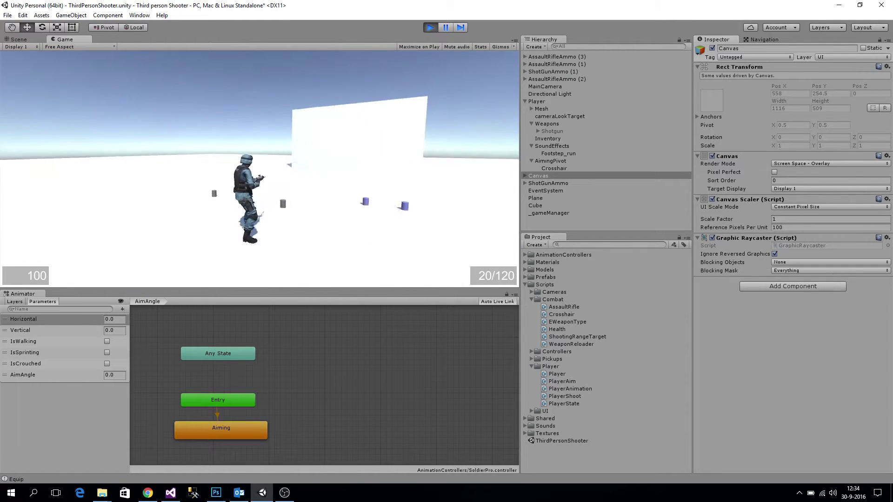
right_click(267, 152)
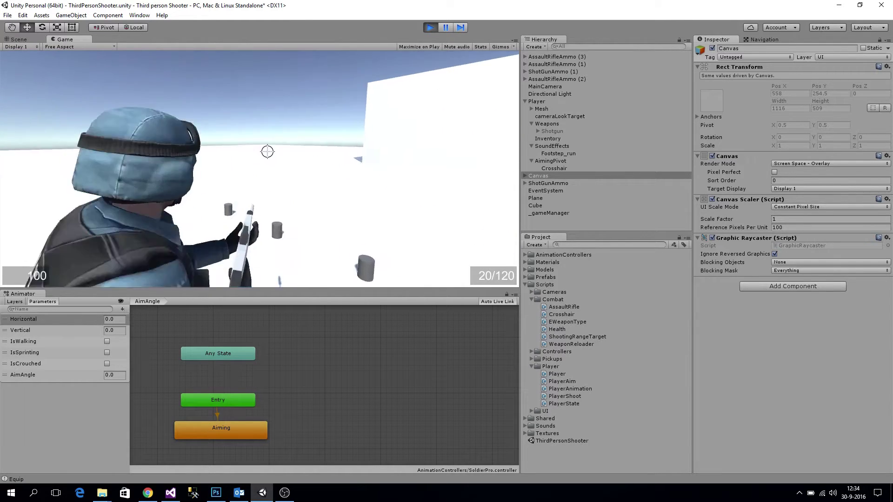
right_drag(267, 152, 266, 171)
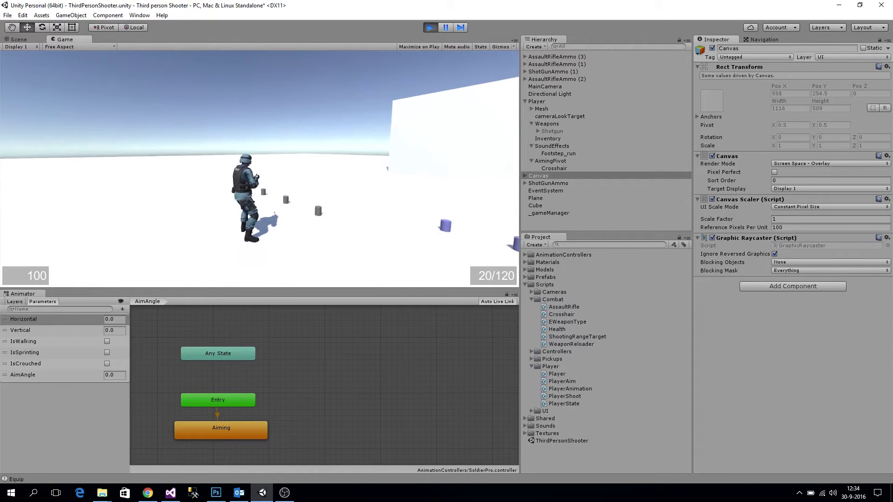
key(alt+Tab)
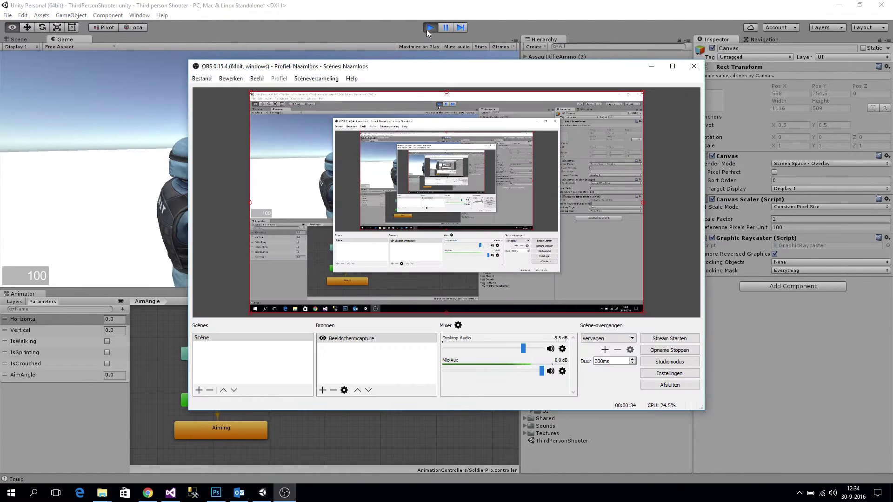
click(428, 31)
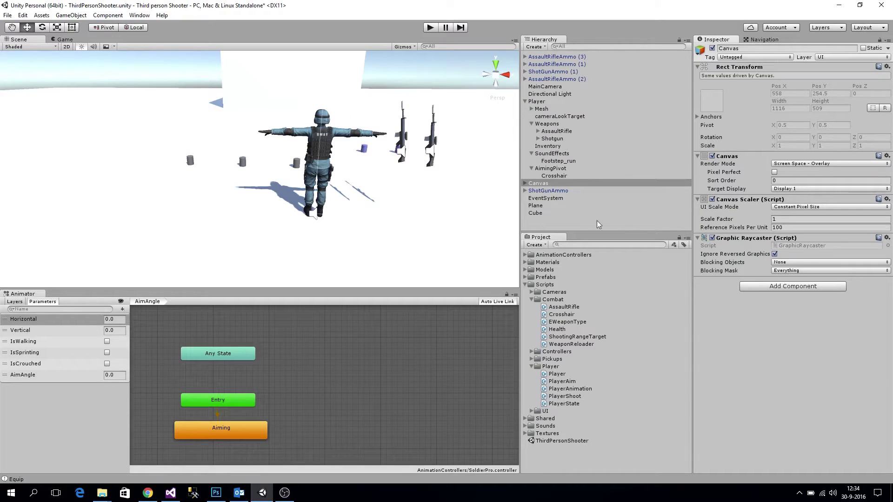
Collapse the Player hierarchy and create a Bool parameter IsAiming in the Animator's Parameters list
click(525, 101)
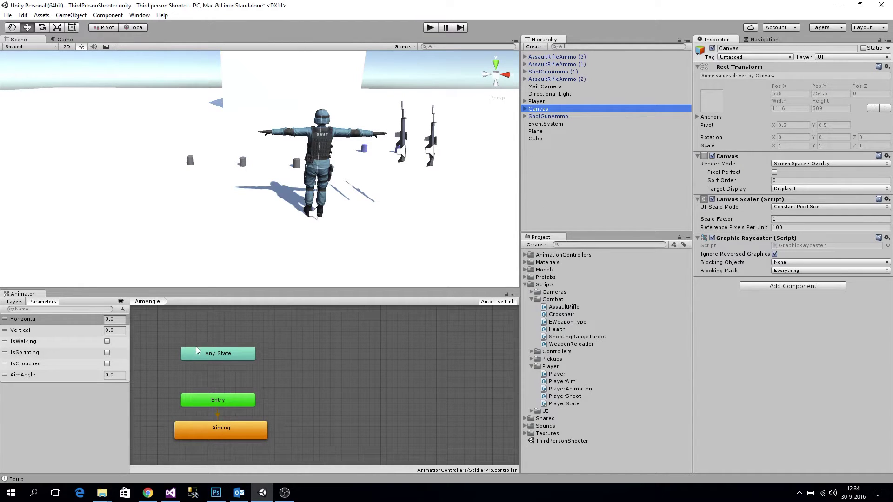
click(14, 304)
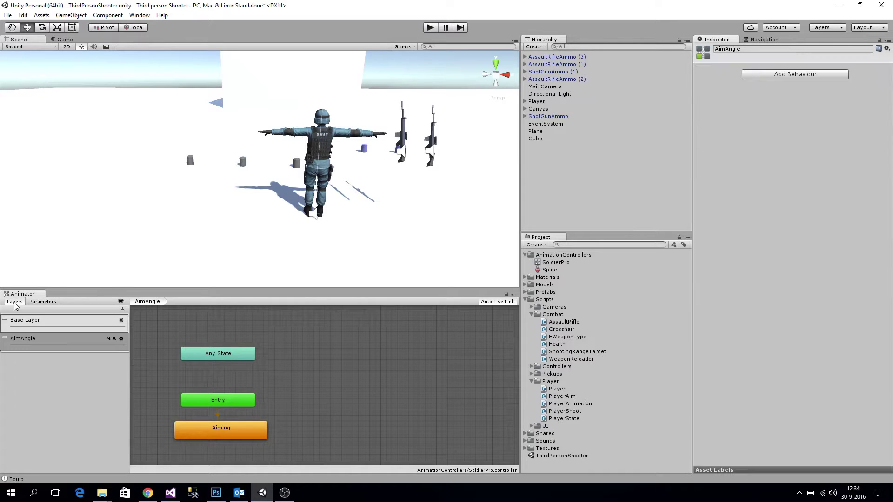
click(43, 301)
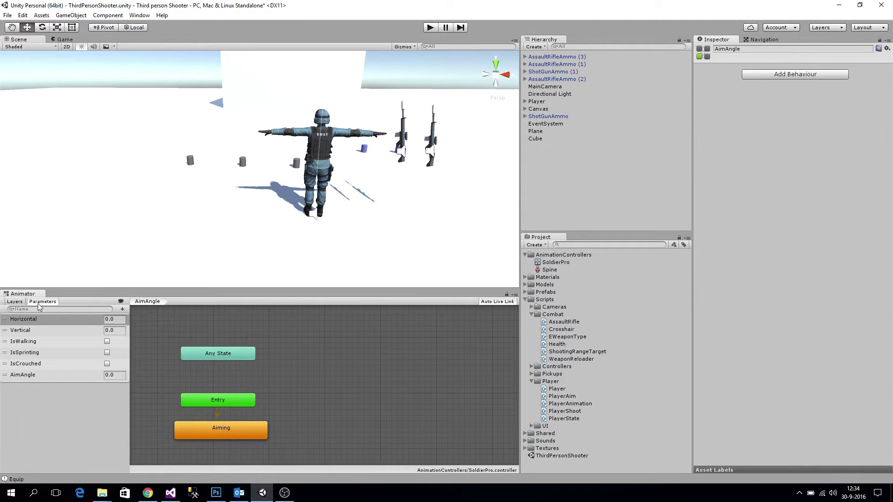
click(122, 309)
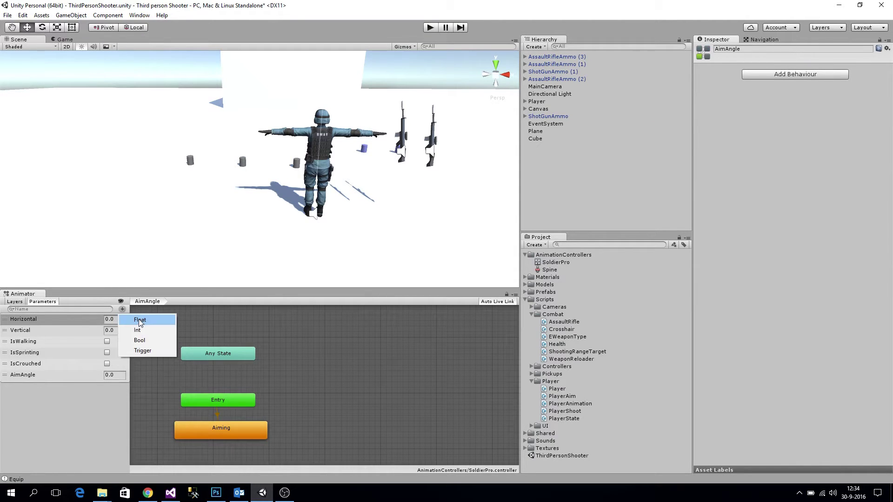
click(151, 341)
text(Is)
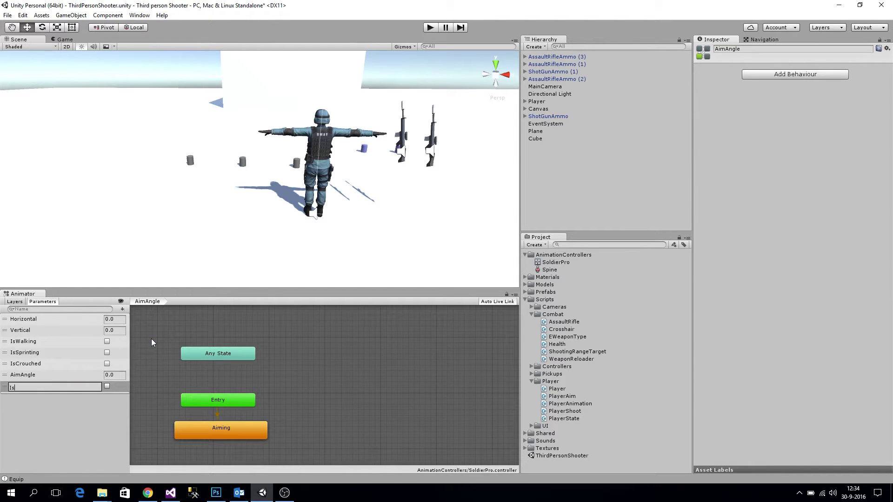
text(Aiming)
key(Return)
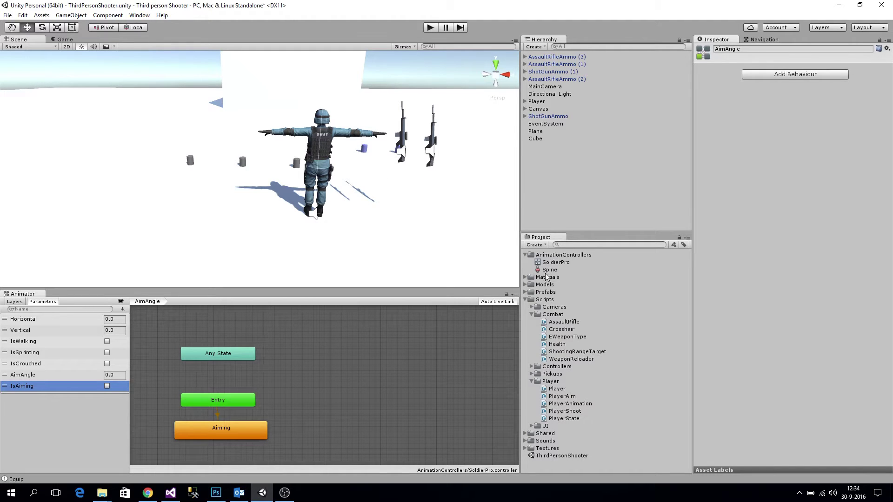
Create an Avatar Mask named Arms in AnimationControllers and dock the Animator's Layers view beside the scene views
right_click(560, 256)
mouse_move(605, 262)
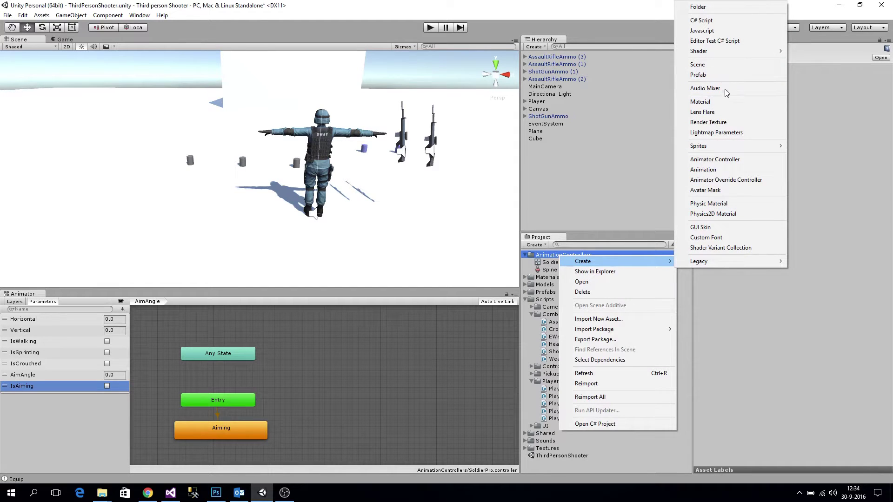
click(716, 190)
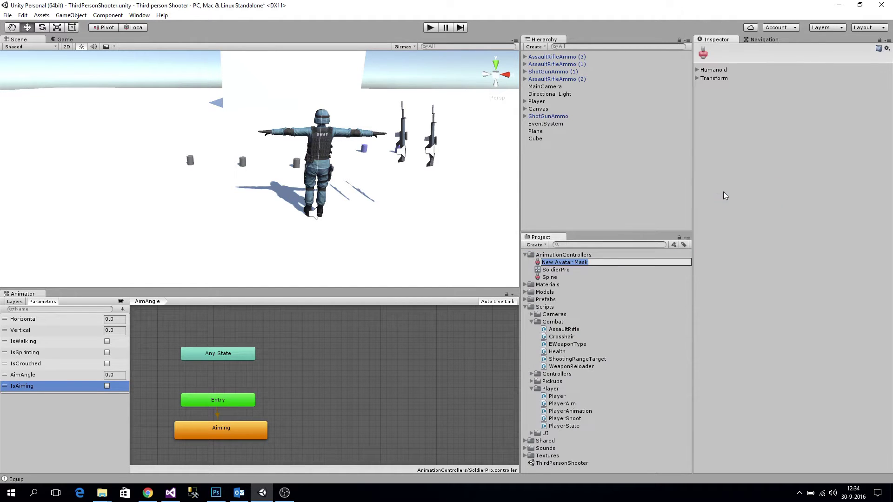
text(Arms)
key(Return)
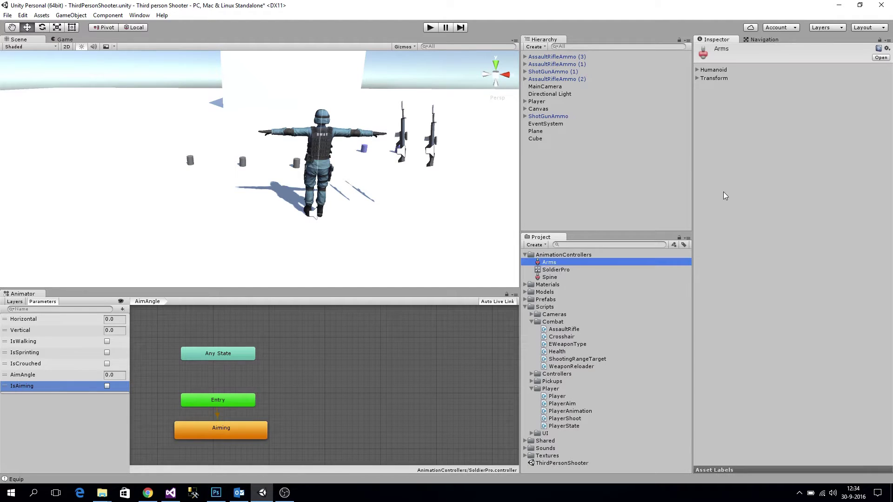
click(20, 302)
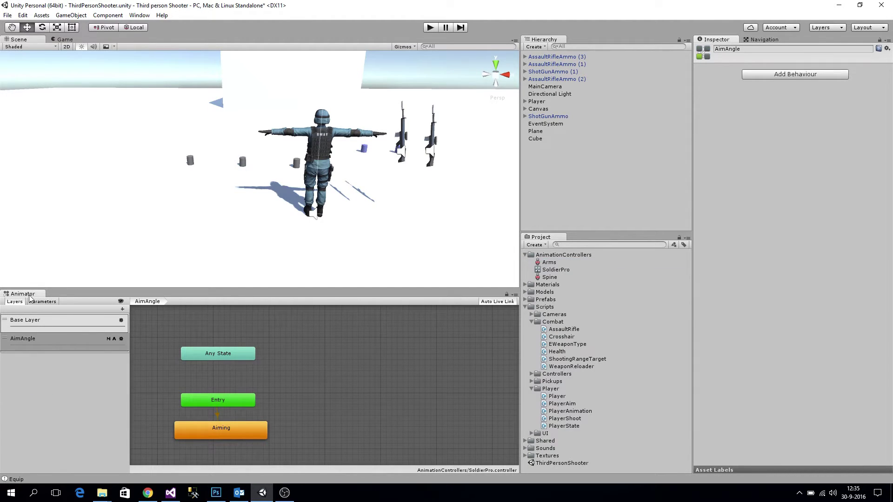
drag(32, 294, 110, 48)
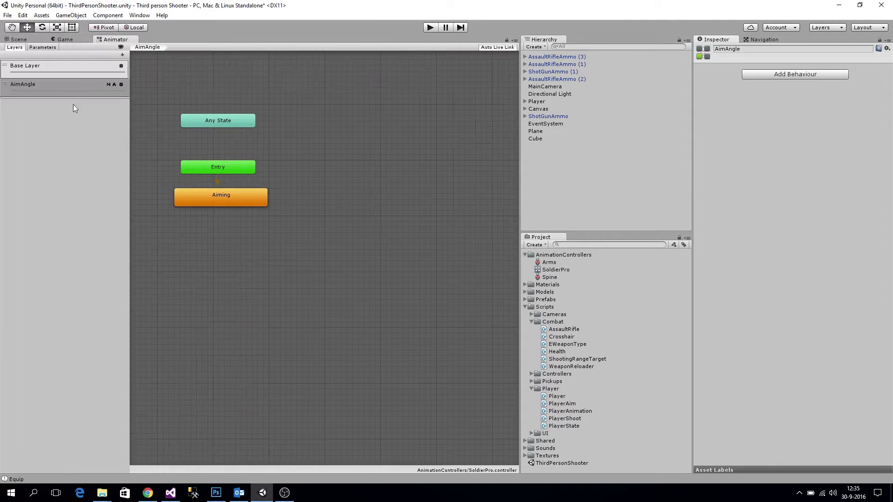
Create the Aining layer, raise its weight from 0 to 1, and assign the Arms avatar mask
click(123, 55)
text(A)
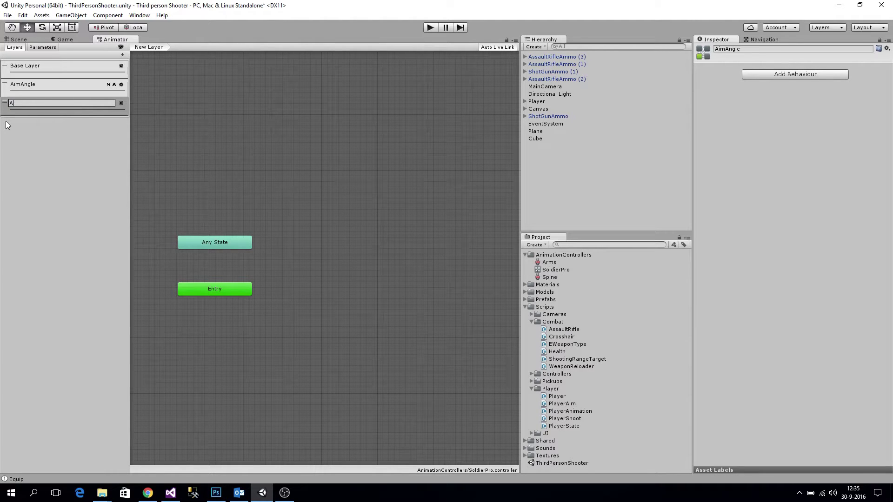
text(ining)
key(Return)
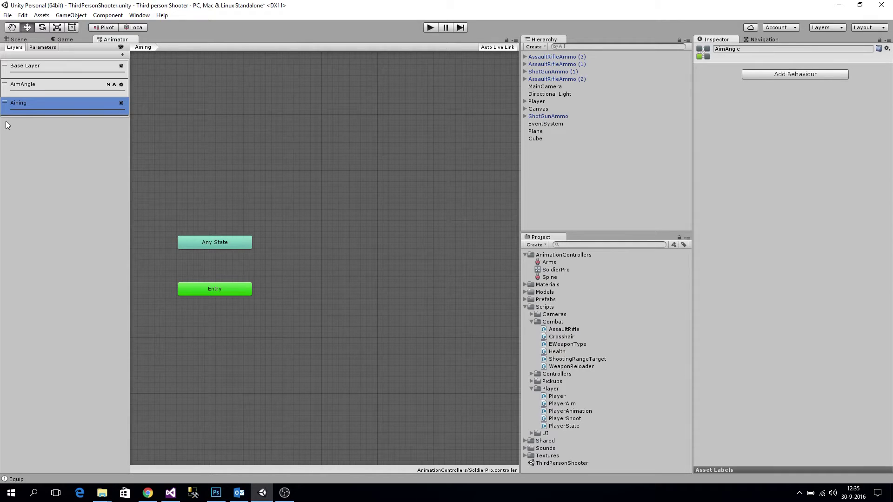
click(121, 103)
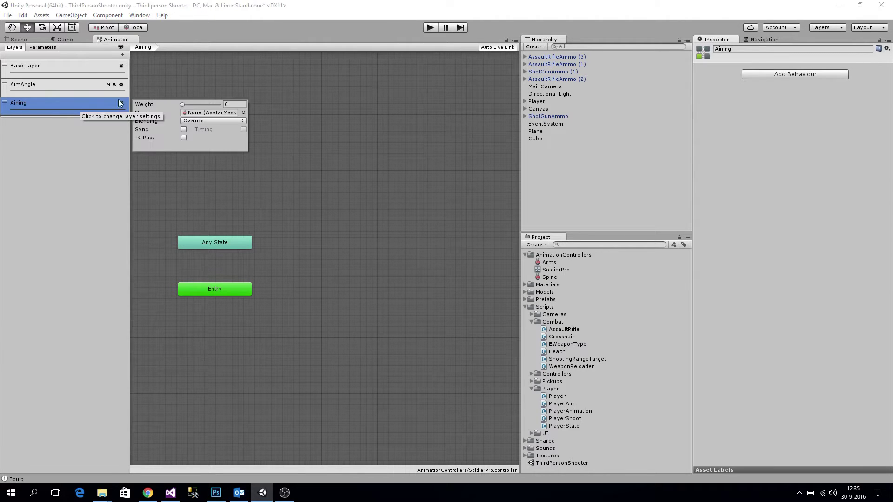
click(182, 106)
drag(182, 105, 224, 110)
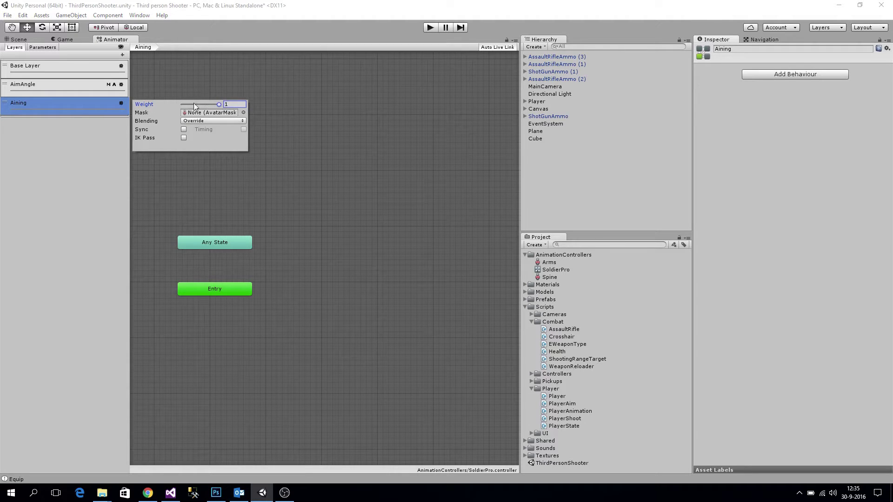
click(244, 112)
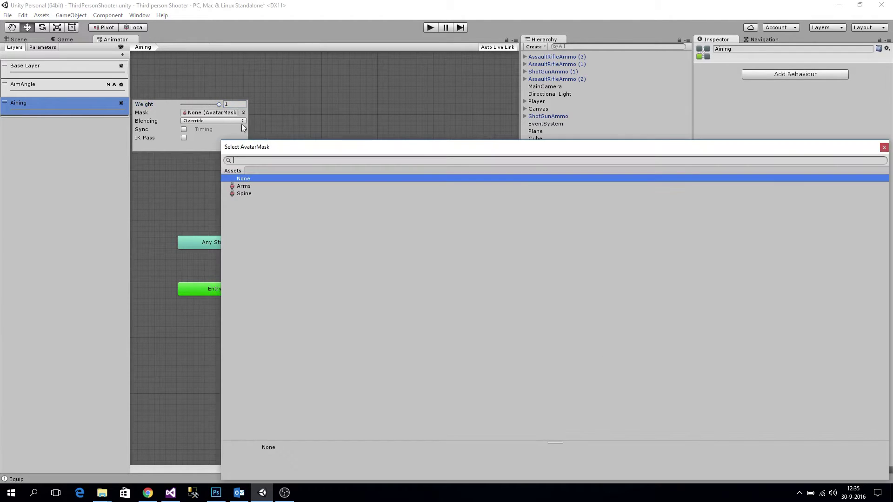
double_click(241, 186)
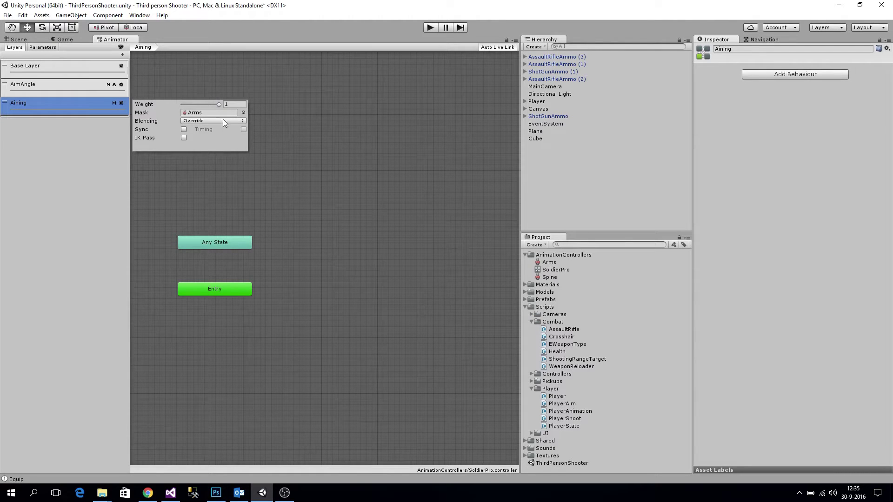
Select the Arms mask and import its transform skeleton from SwatAvatar
click(554, 186)
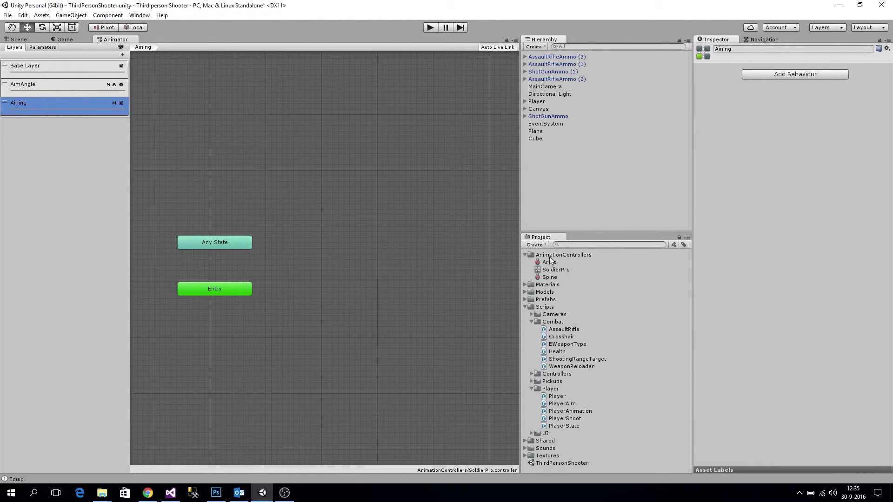
click(550, 263)
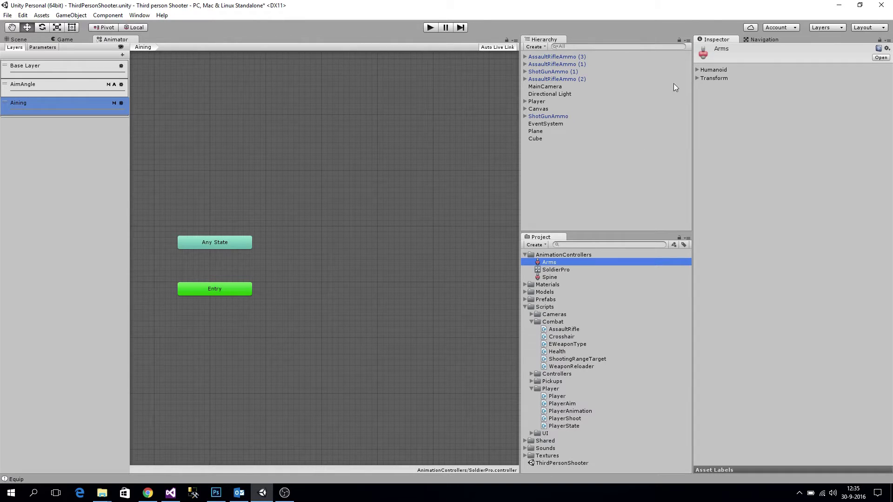
click(697, 78)
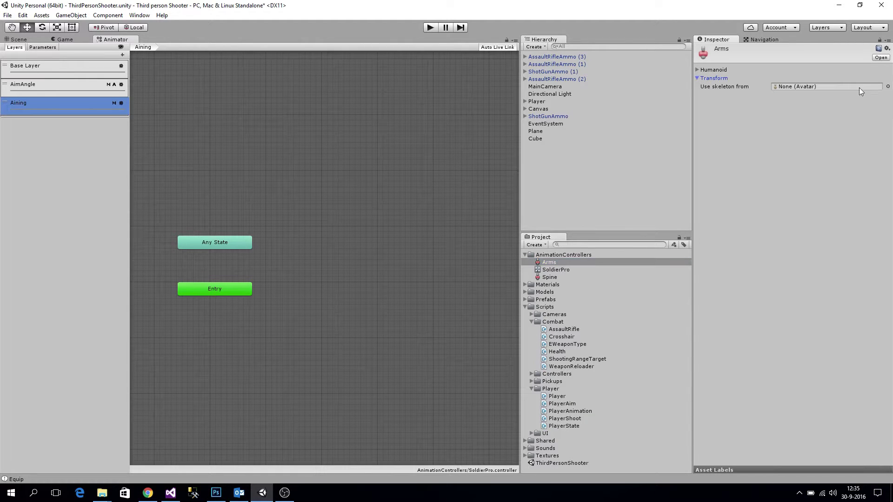
click(888, 87)
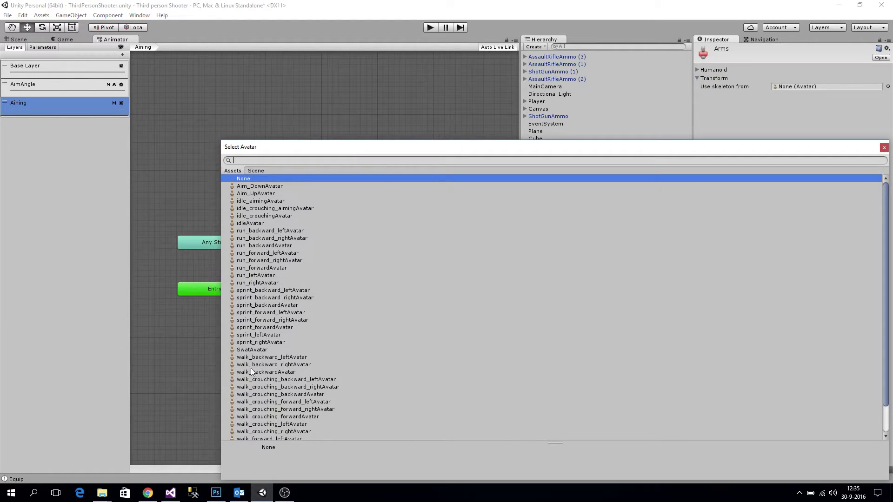
double_click(256, 351)
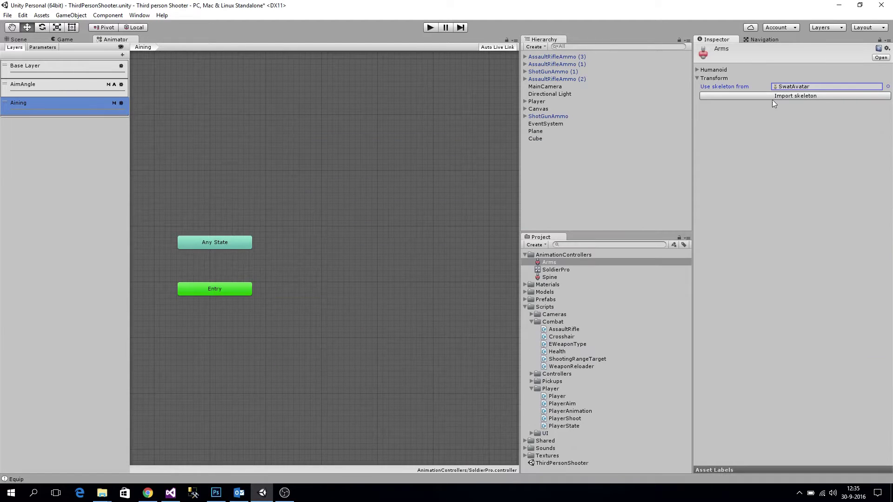
click(795, 96)
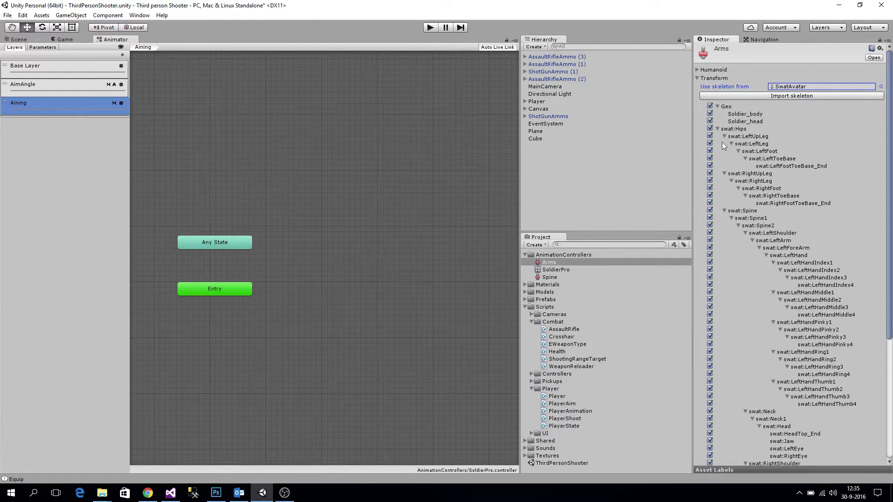
Collapse the Geo, leg, spine, neck and shoulder bone branches and enable swat:LeftShoulder in the mask
click(717, 106)
click(718, 114)
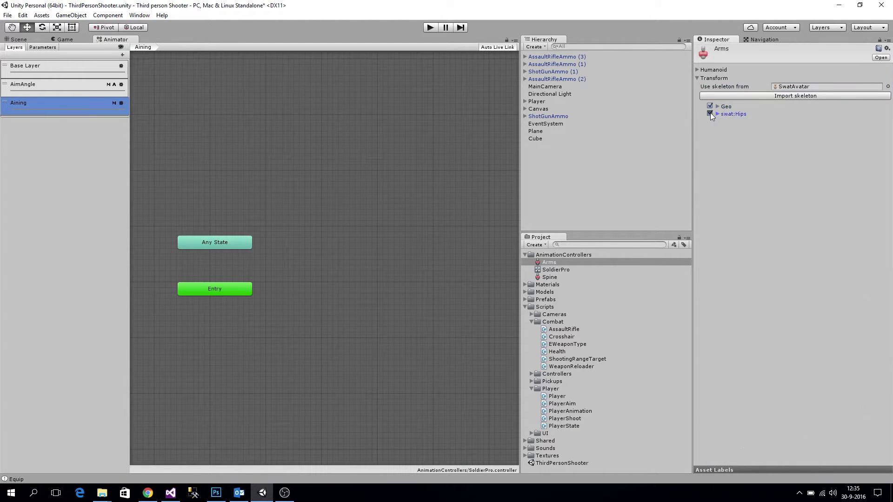
click(718, 114)
click(724, 160)
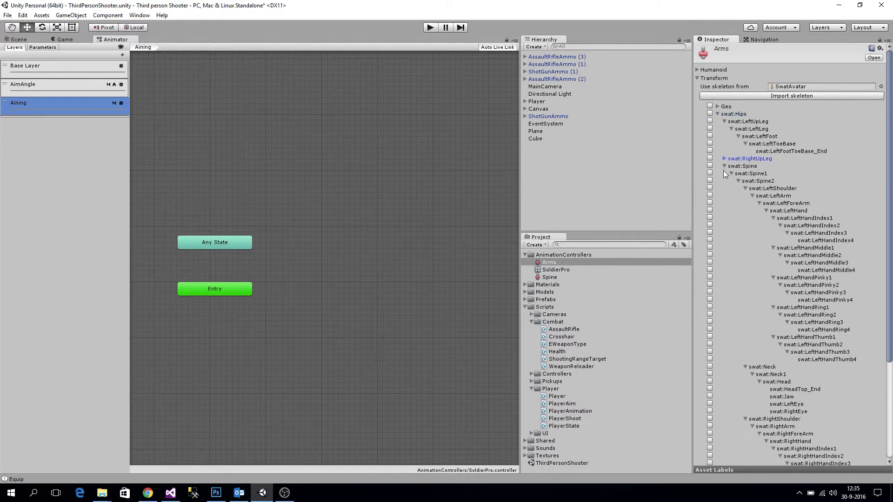
click(724, 168)
click(723, 167)
click(744, 188)
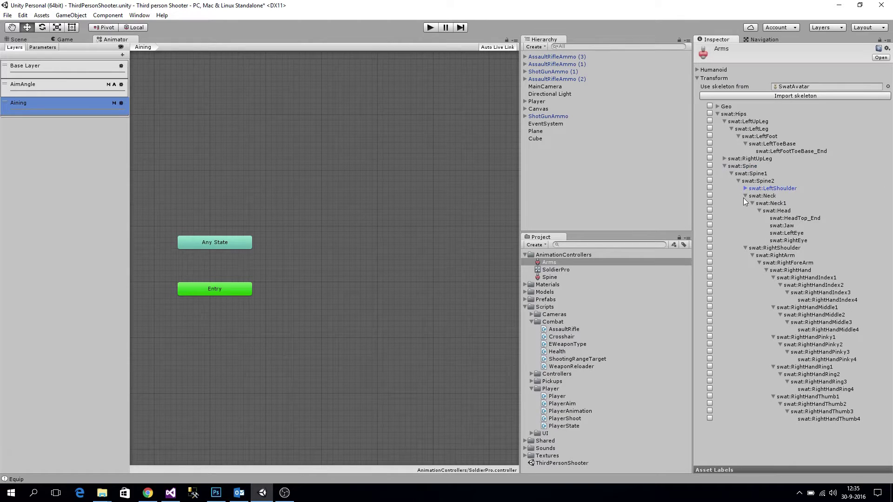
click(745, 196)
click(745, 203)
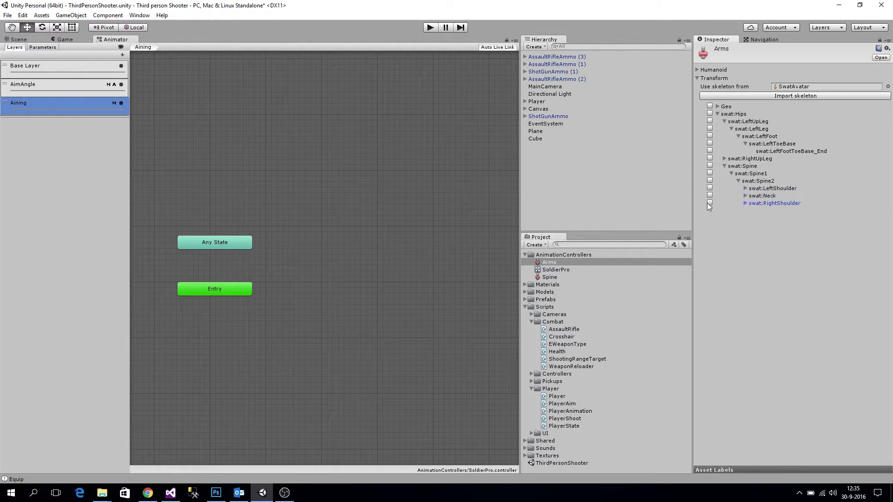
click(710, 188)
Disable the entire humanoid body figure in the mask and collapse the Humanoid and Transform sections
click(697, 70)
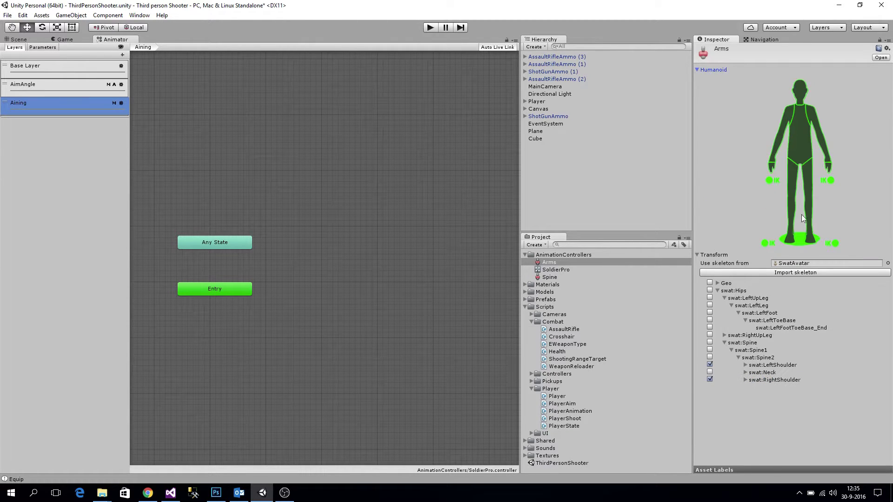
click(779, 161)
click(782, 162)
click(781, 164)
click(780, 165)
click(779, 165)
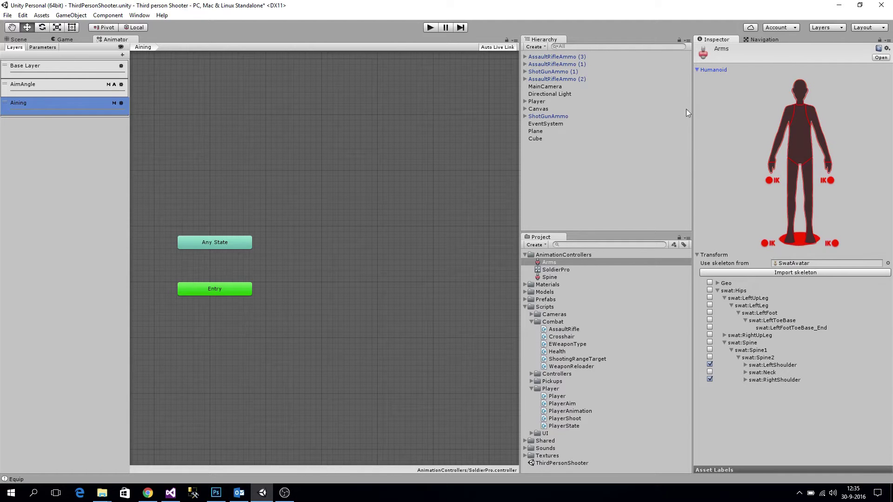
click(698, 70)
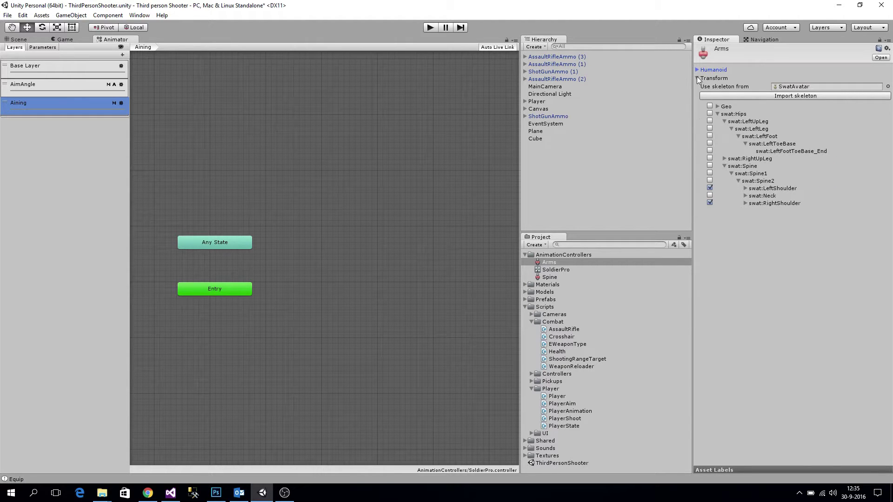
click(698, 78)
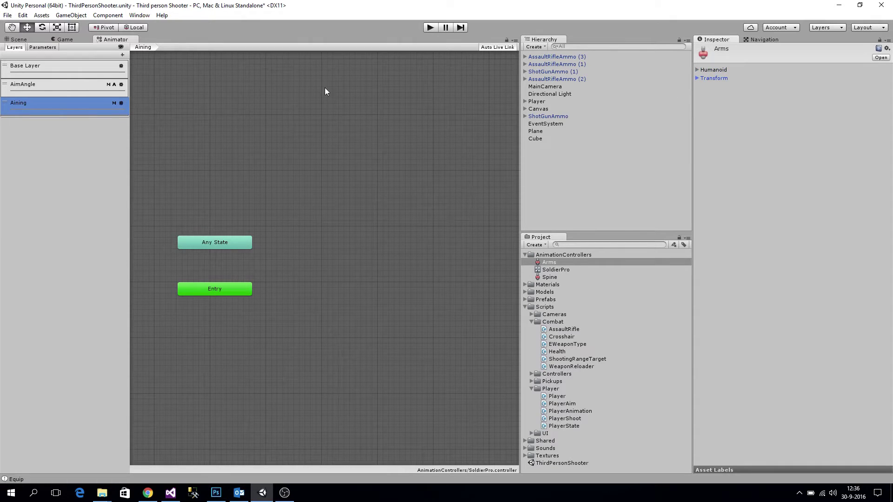
On the Aining layer, create an empty state level with Entry, rename it Idle, and assign the idle clip
click(55, 147)
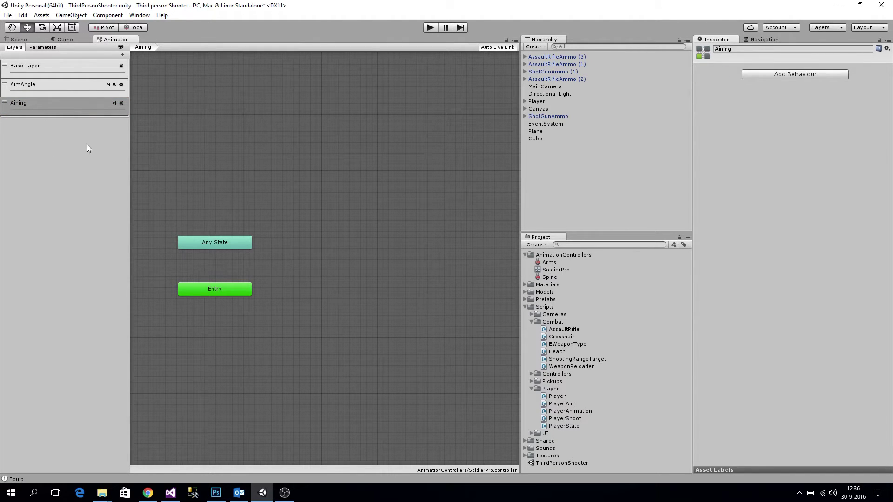
right_click(294, 238)
mouse_move(321, 242)
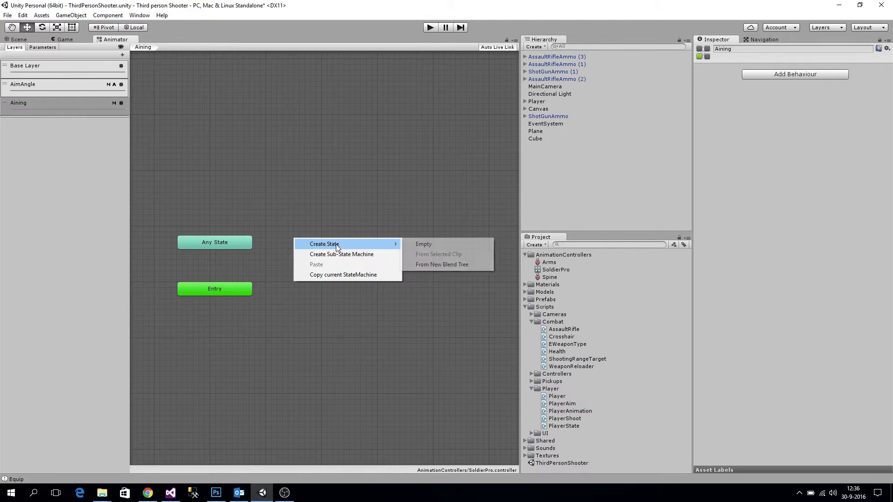
click(442, 242)
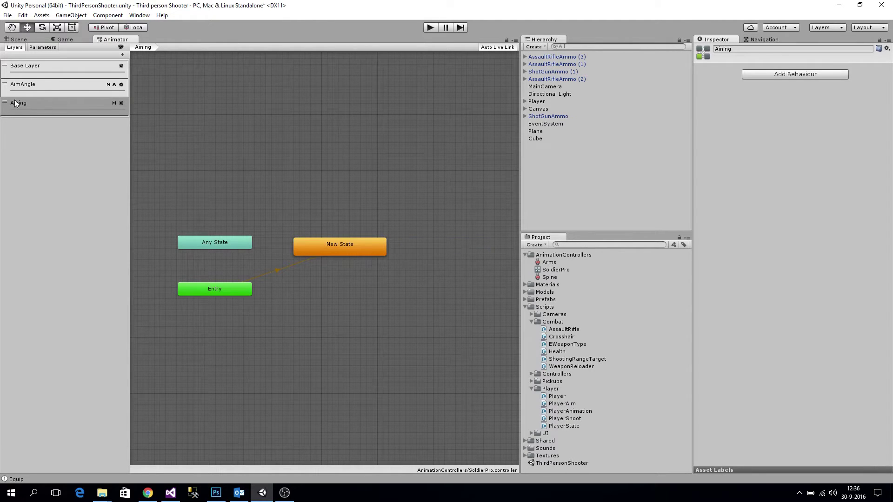
drag(324, 254, 321, 292)
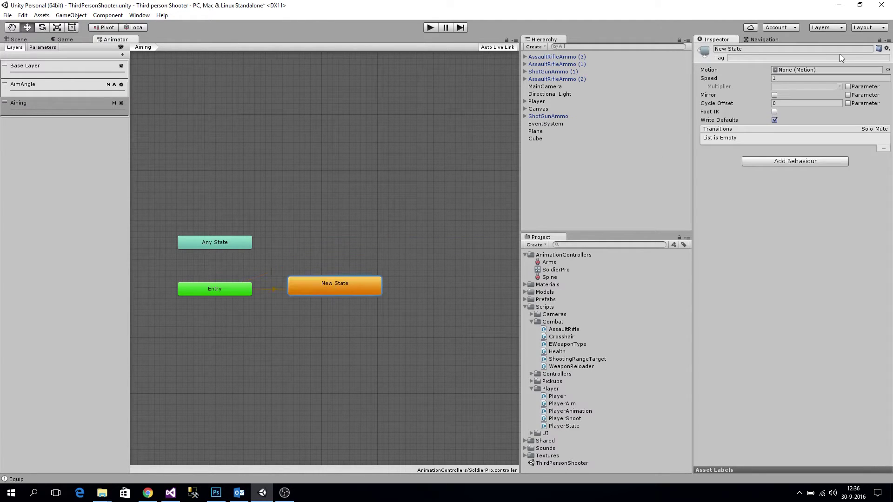
click(753, 50)
text(Idle)
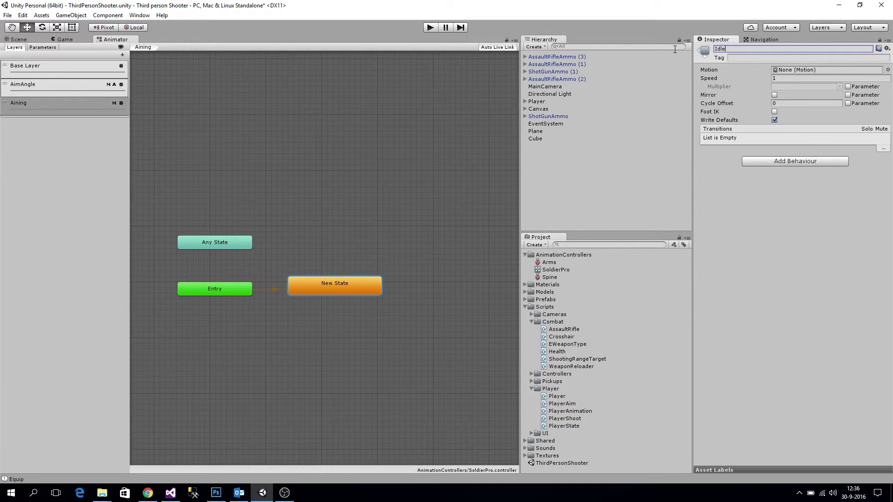
click(888, 70)
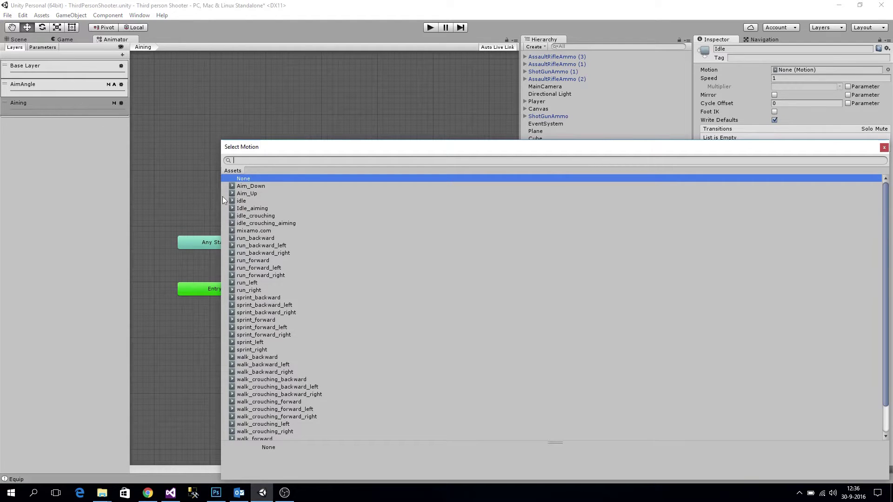
click(242, 202)
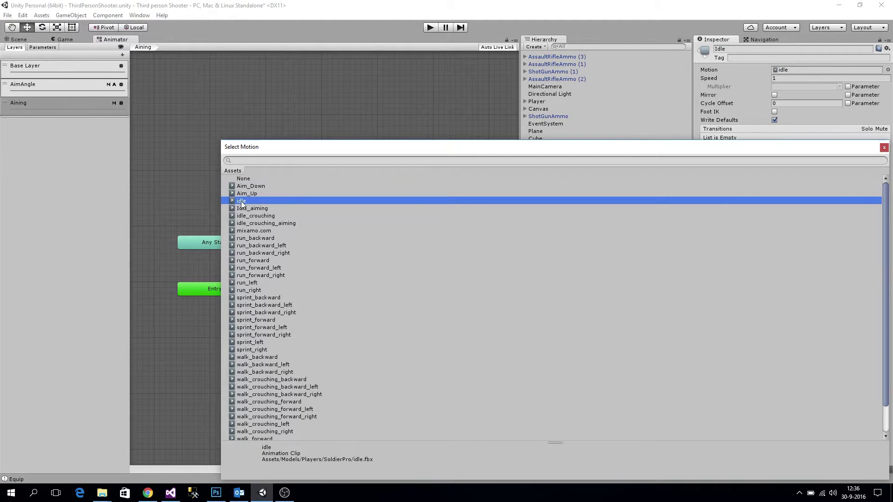
double_click(242, 201)
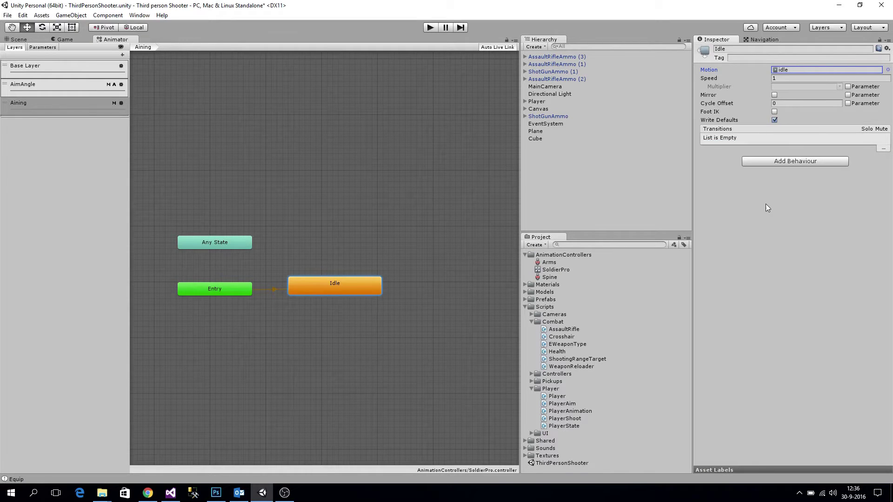
Create a second empty state below Idle, name it Aiming, and set its motion to Idle_aiming
right_click(354, 325)
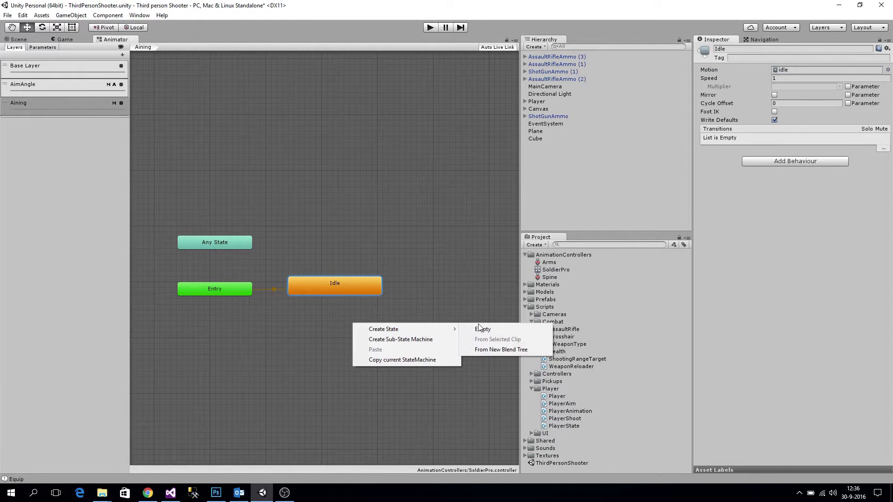
click(482, 329)
drag(402, 332, 338, 335)
click(759, 49)
text(A)
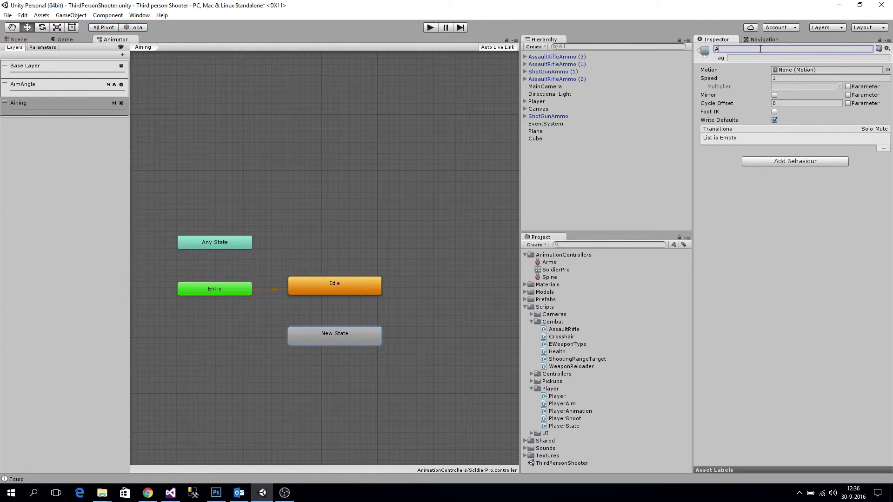
text(iming)
key(Return)
click(888, 70)
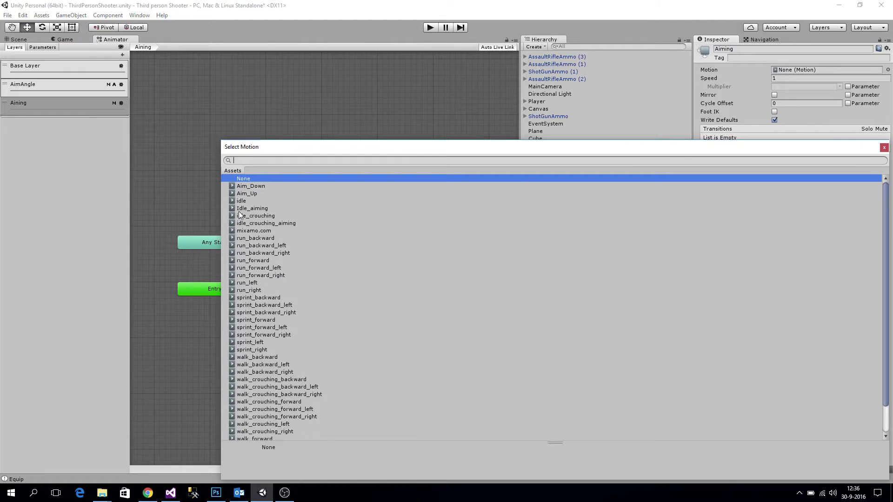
click(253, 209)
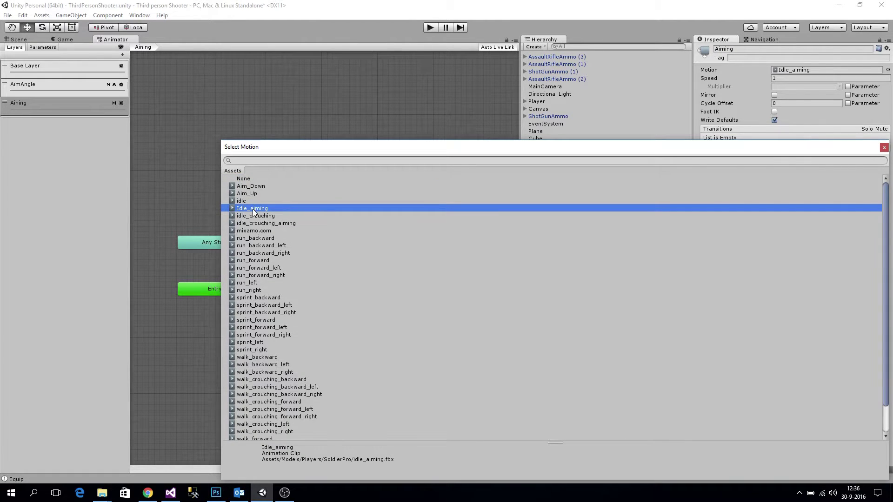
double_click(253, 212)
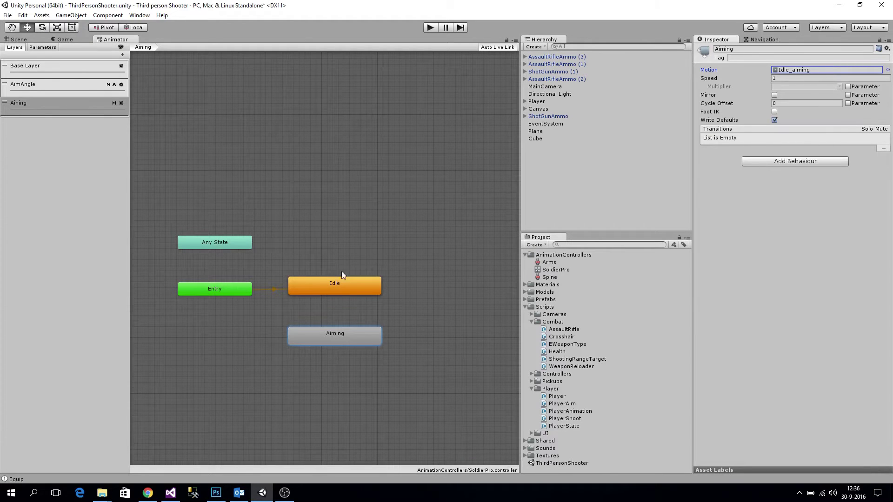
Create transitions from Idle to Aiming and from Aiming back to Idle
right_click(333, 289)
click(336, 295)
click(337, 335)
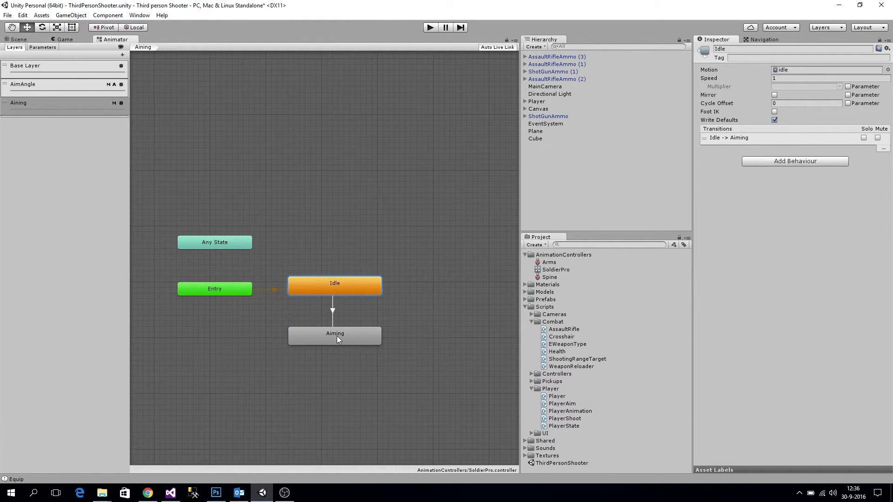
click(342, 337)
right_click(342, 334)
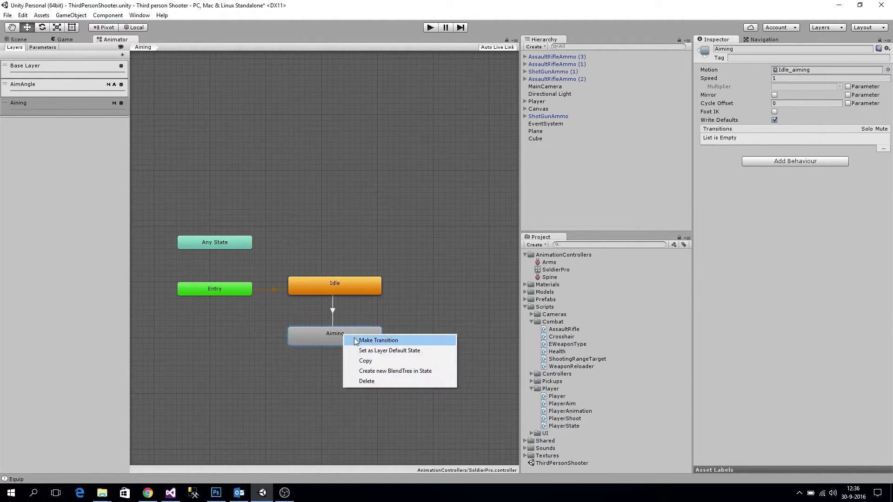
click(375, 339)
click(348, 290)
Add an IsAiming true condition to the Idle-to-Aiming transition
click(331, 313)
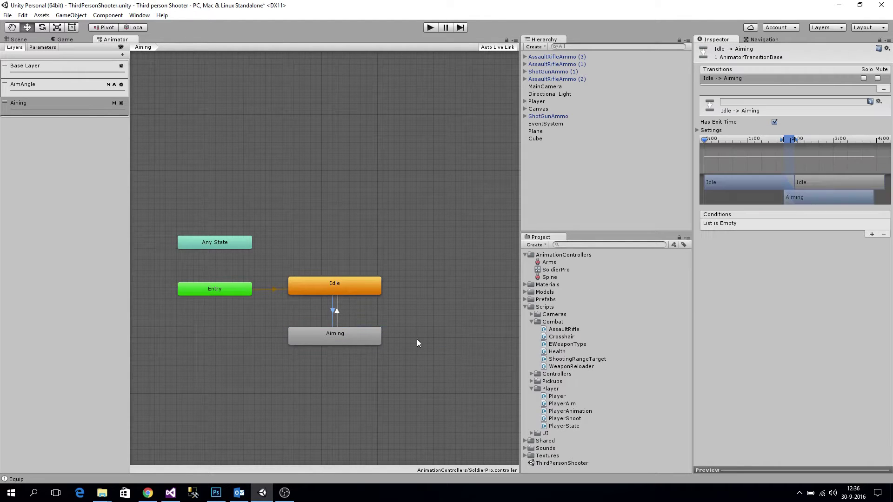
click(872, 234)
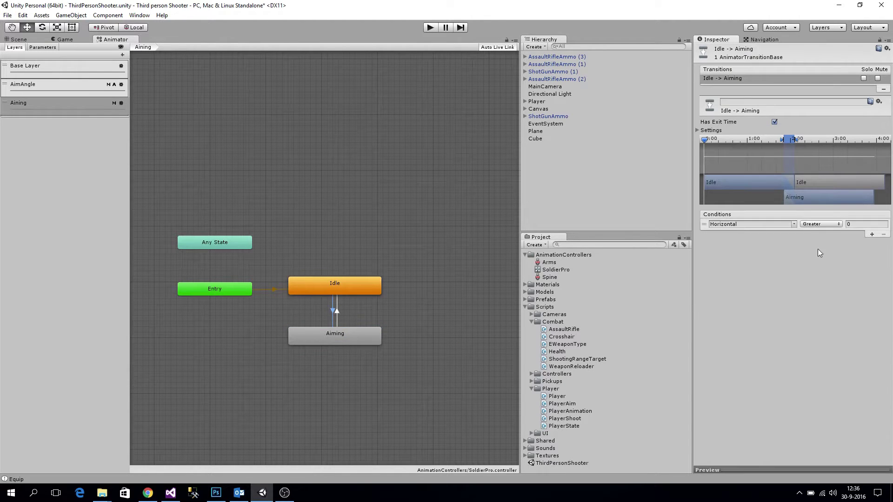
click(793, 225)
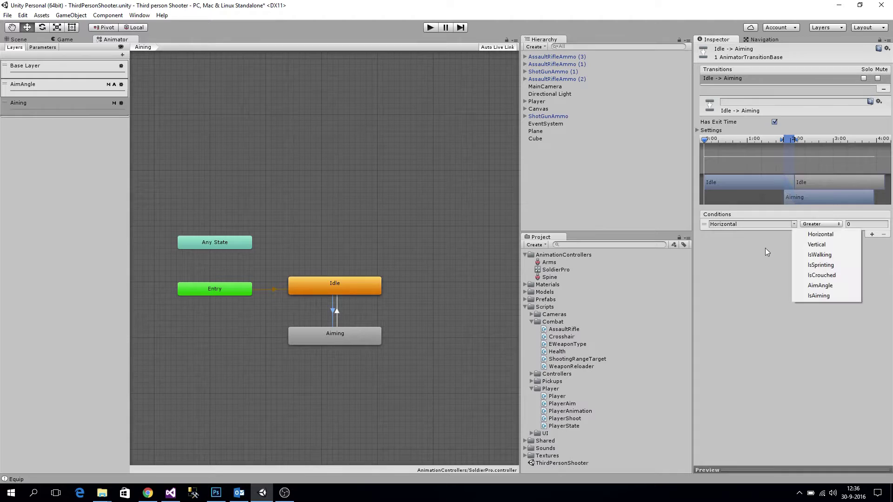
click(830, 299)
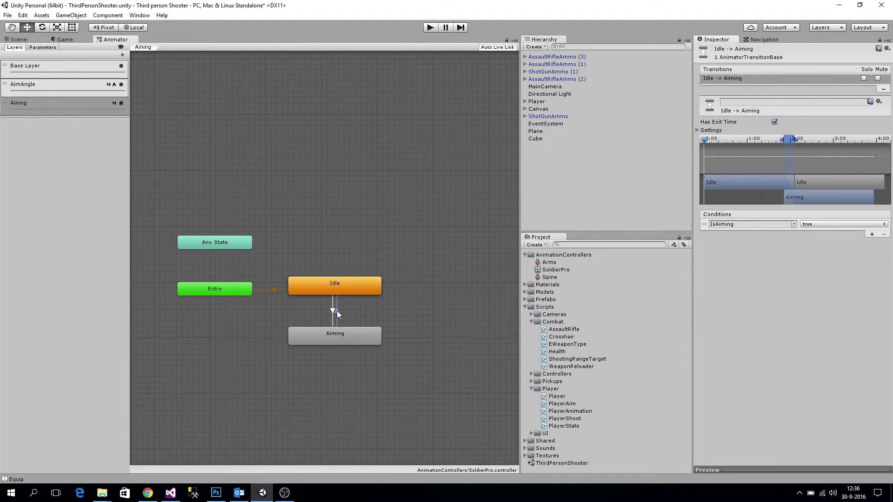
Give the Aiming-to-Idle transition an IsAiming false condition and turn off Has Exit Time
click(337, 311)
click(871, 235)
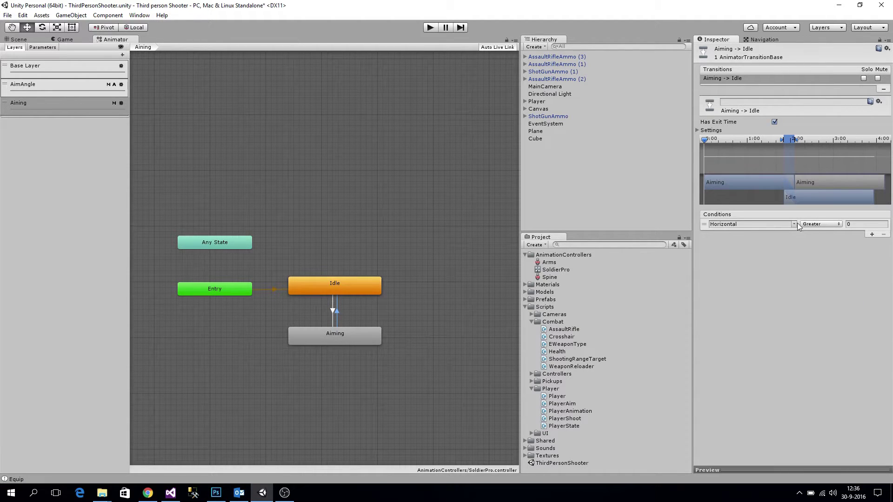
click(794, 224)
click(819, 296)
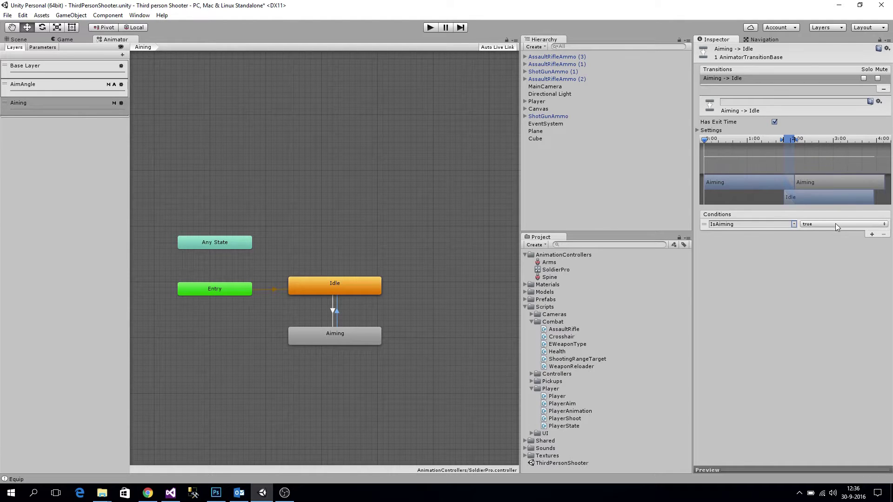
click(821, 225)
click(819, 242)
click(774, 122)
click(336, 313)
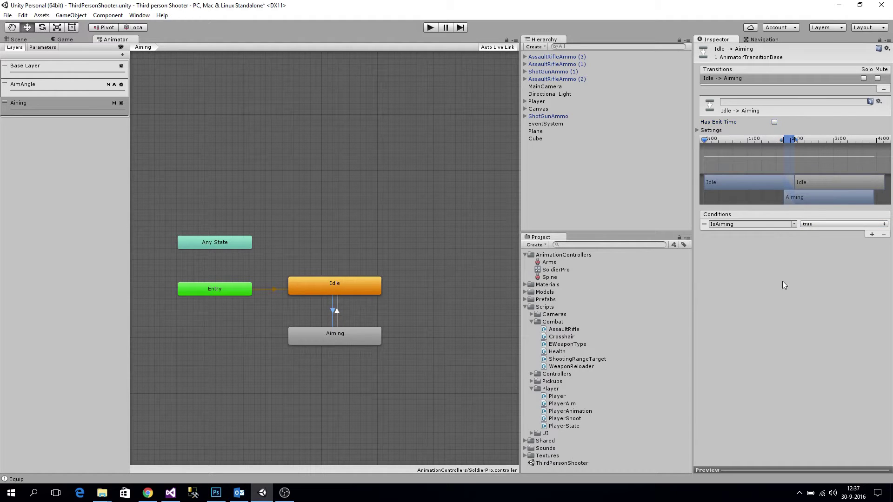
Return to the Base Layer graph and dock the Animator below the Scene view, enlarging it
click(30, 90)
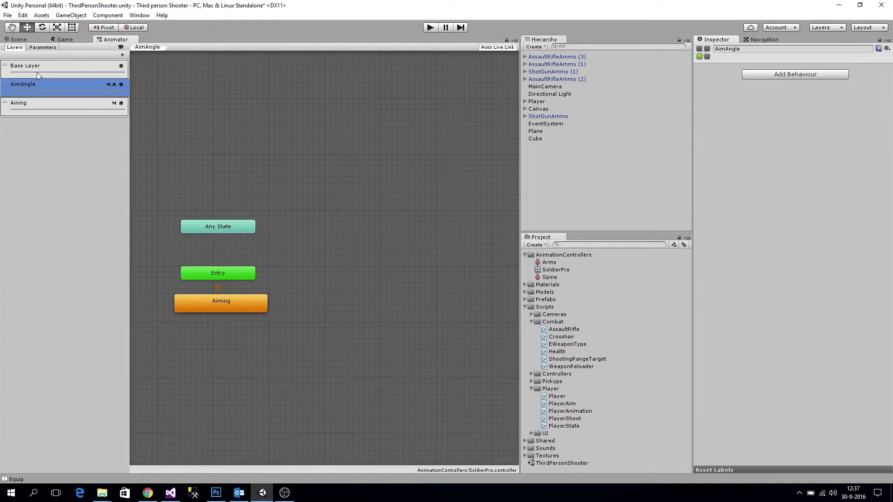
click(66, 67)
drag(114, 39, 206, 372)
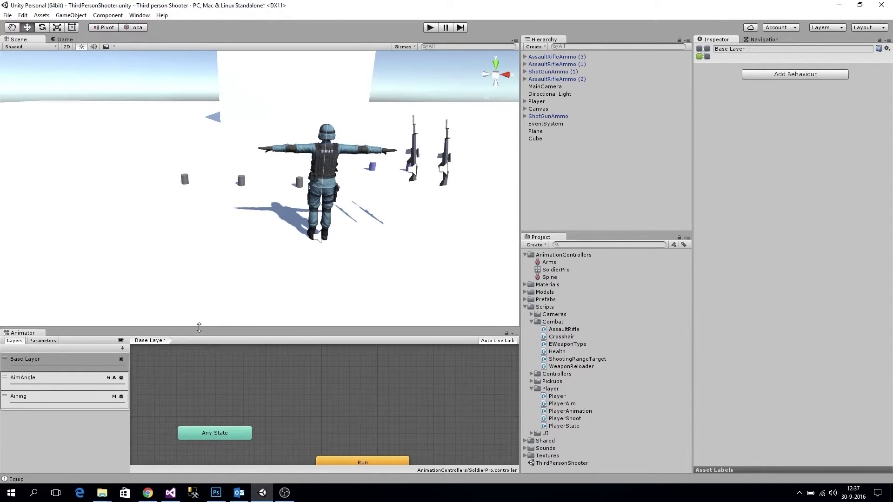
drag(199, 328, 200, 284)
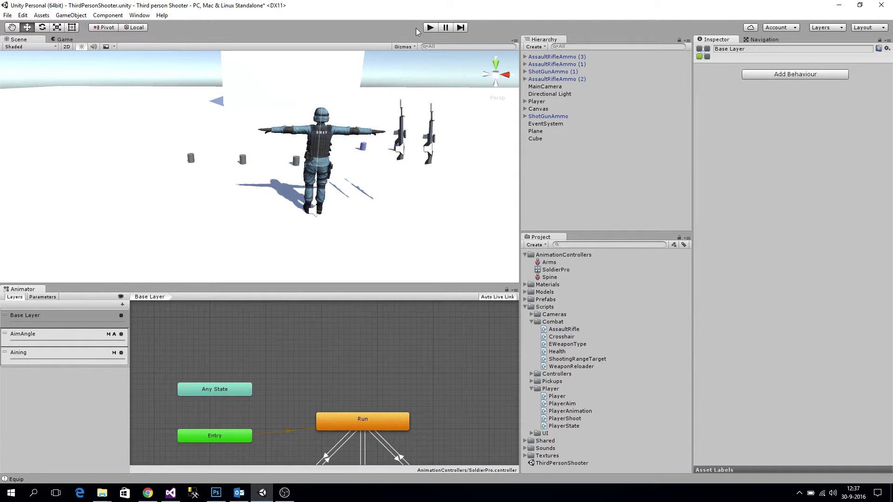
Start play mode, select the Player's Mesh > Swat object, and view the Aining layer's states
click(429, 27)
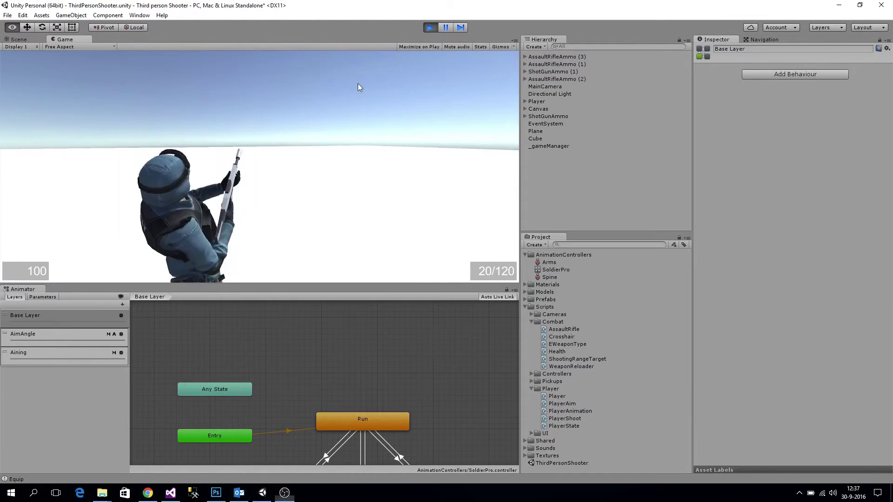
click(525, 102)
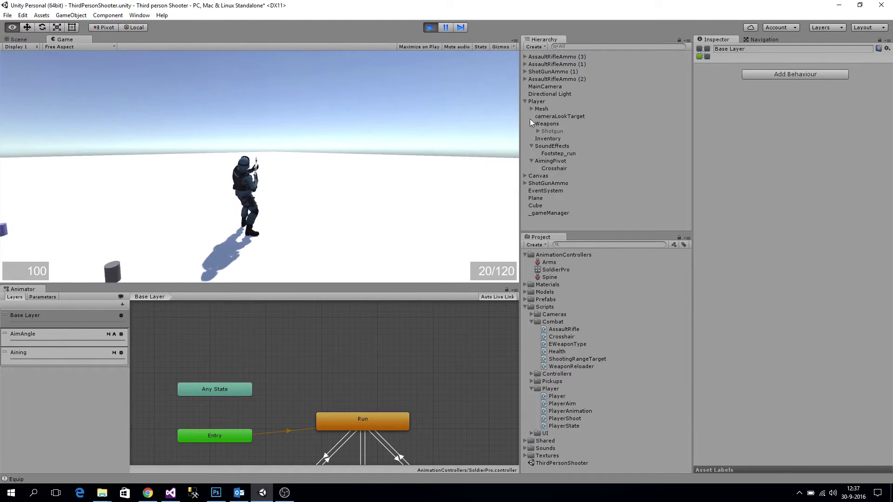
click(535, 109)
click(531, 109)
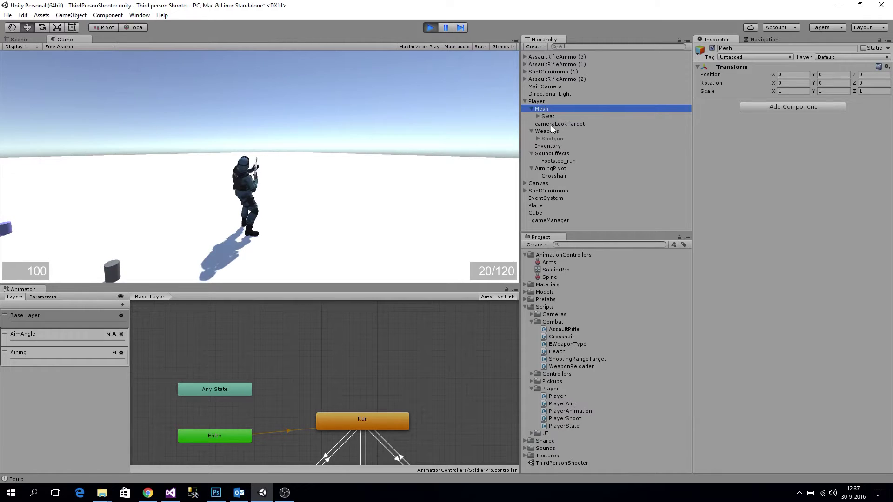
click(553, 116)
click(354, 382)
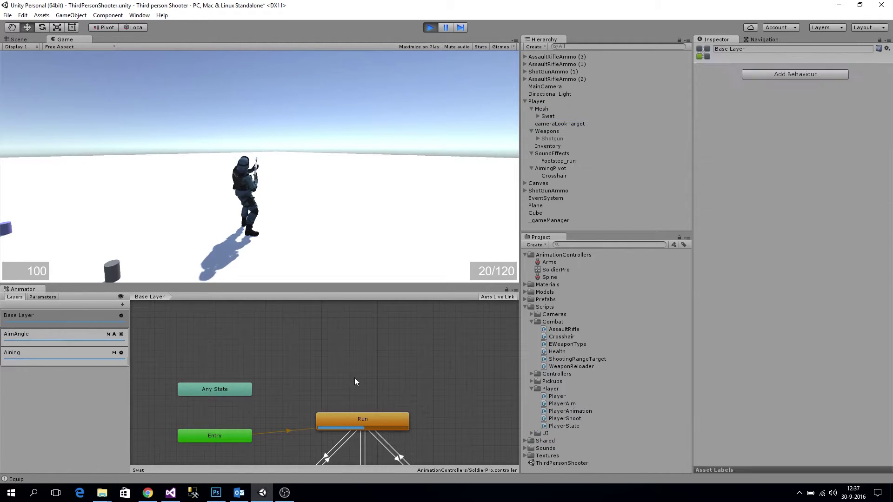
click(38, 357)
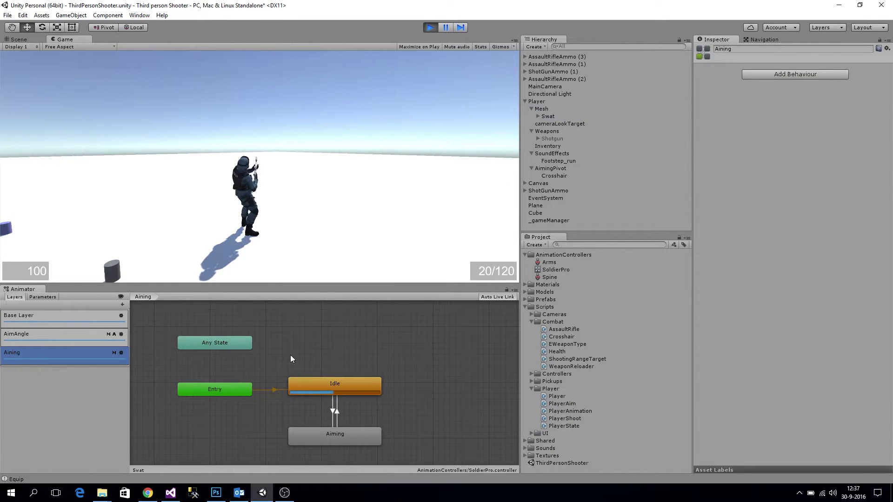
Aim in the Game view while toggling IsAiming on and off, watching Idle and Aiming switch
right_drag(379, 155, 325, 210)
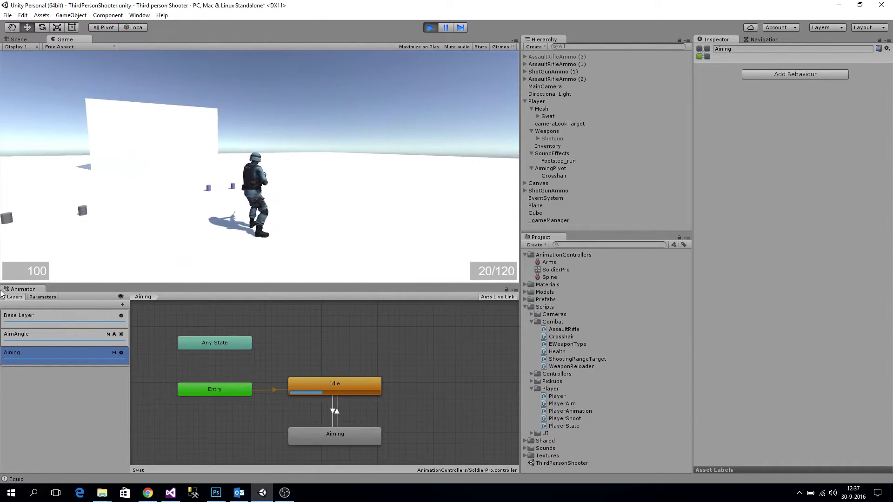
click(41, 297)
click(107, 381)
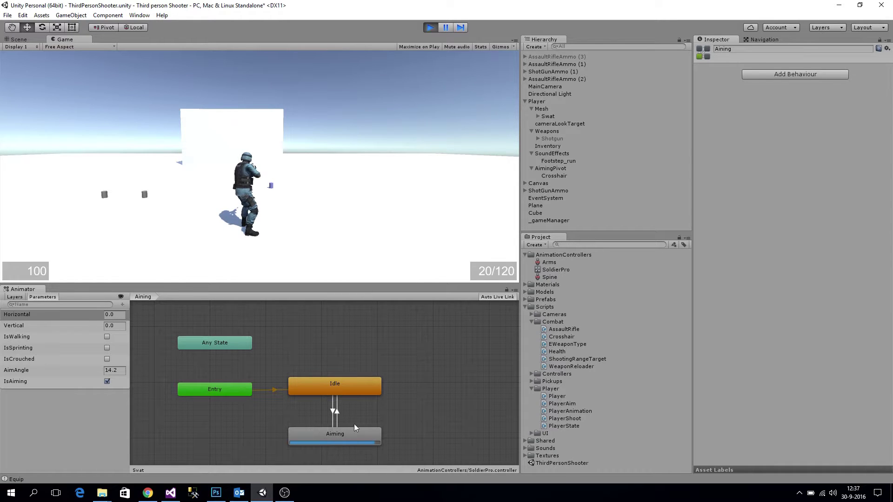
right_drag(321, 230, 285, 219)
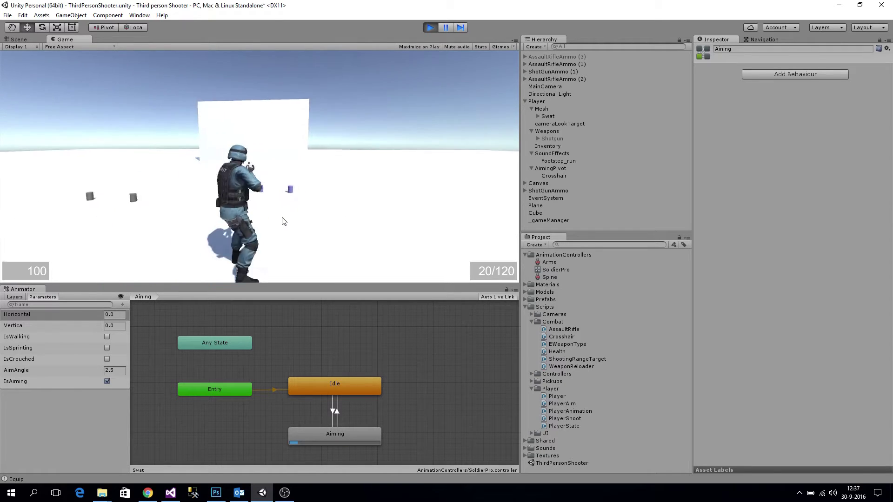
click(107, 382)
click(108, 380)
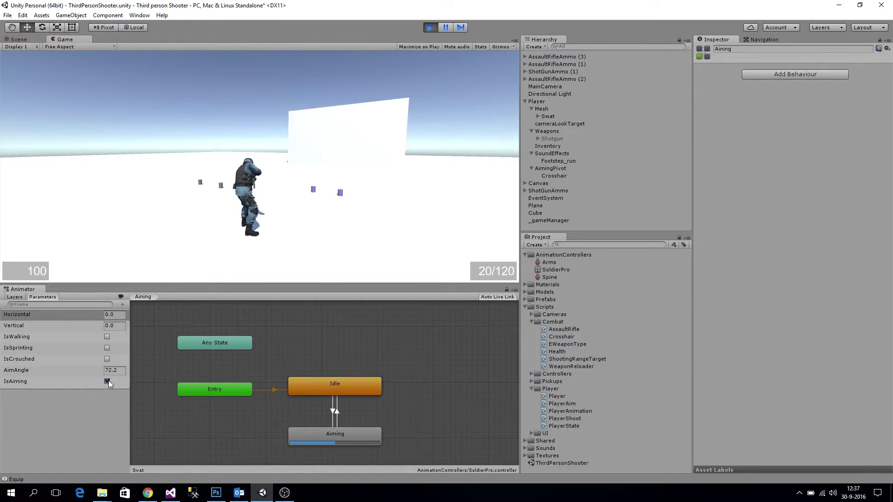
click(107, 381)
right_click(378, 170)
right_drag(293, 113, 220, 83)
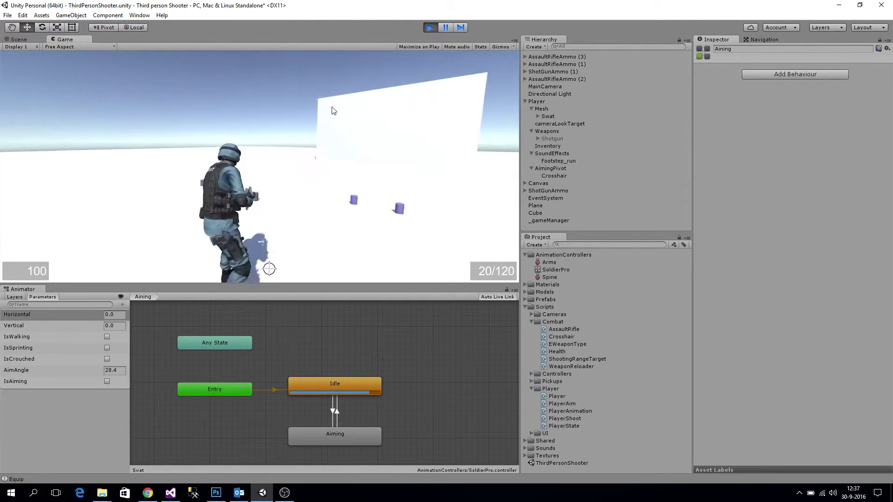
right_drag(332, 107, 303, 98)
click(107, 382)
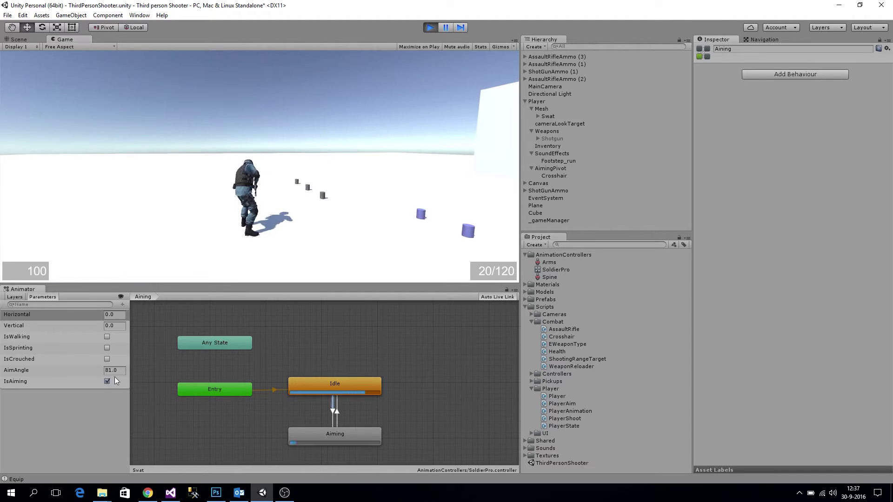
click(21, 39)
Orbit and fly the Scene view in close around the soldier to inspect his raised rifle
right_drag(329, 182, 330, 182)
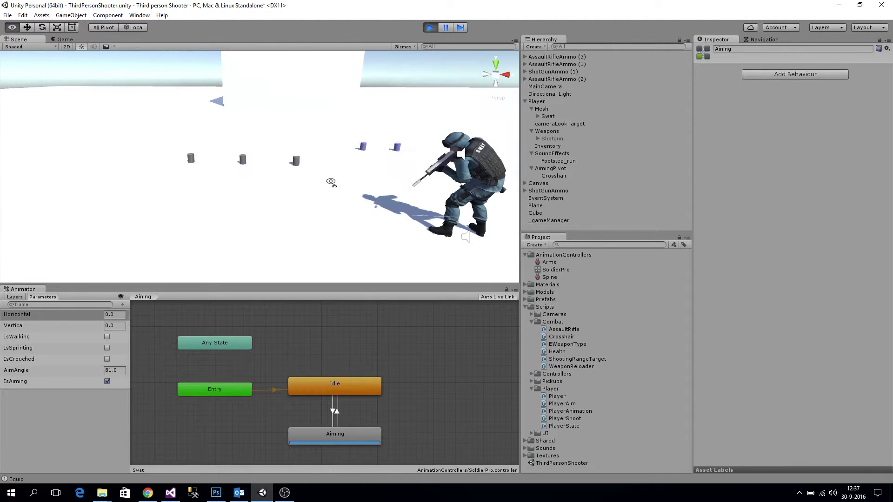
alt+drag(331, 181, 103, 219)
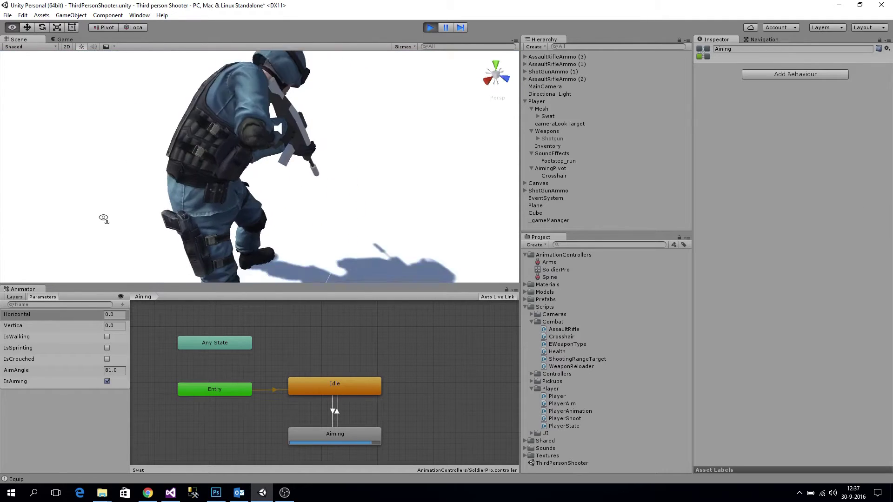
right_drag(103, 218, 162, 285)
key(w)
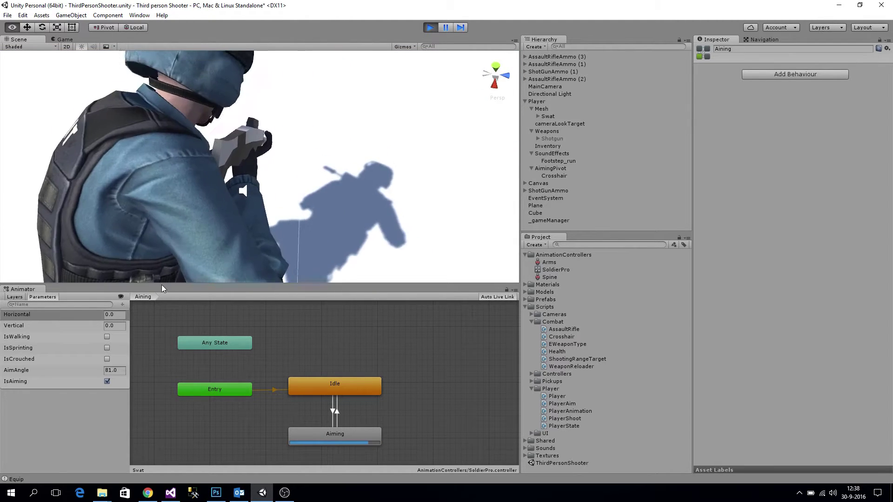
alt+drag(161, 285, 91, 203)
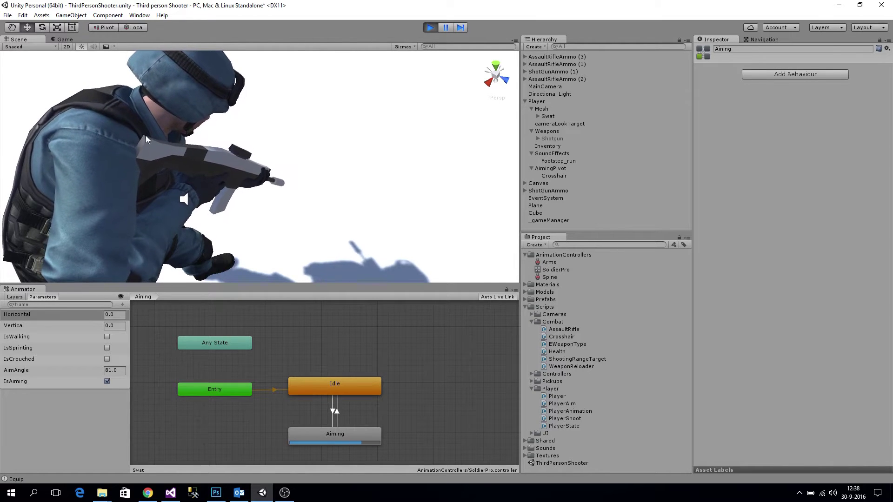
alt+drag(146, 136, 130, 102)
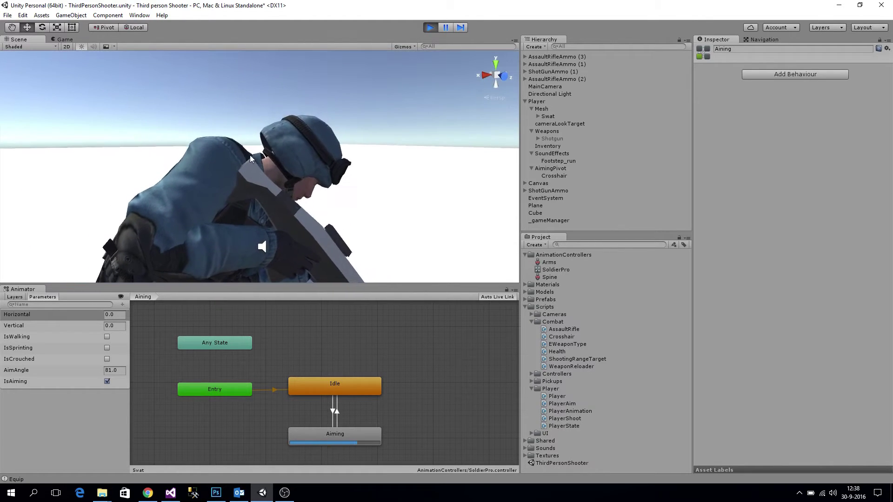
alt+drag(190, 158, 284, 225)
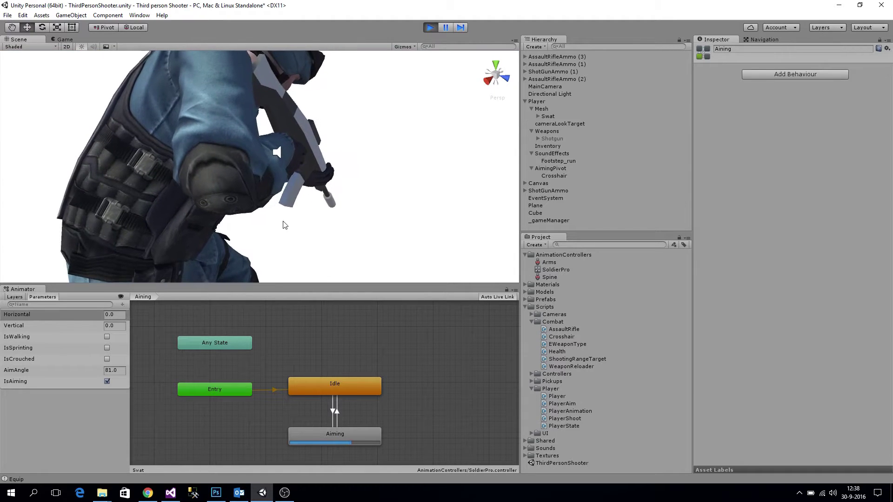
click(227, 164)
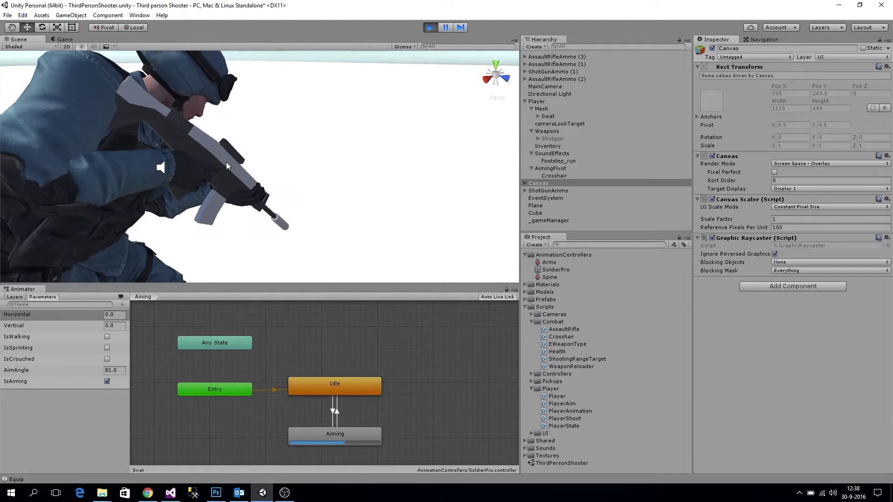
Select the rifle's Model, test-move it along Z, undo the move, and check its Transform options
click(226, 163)
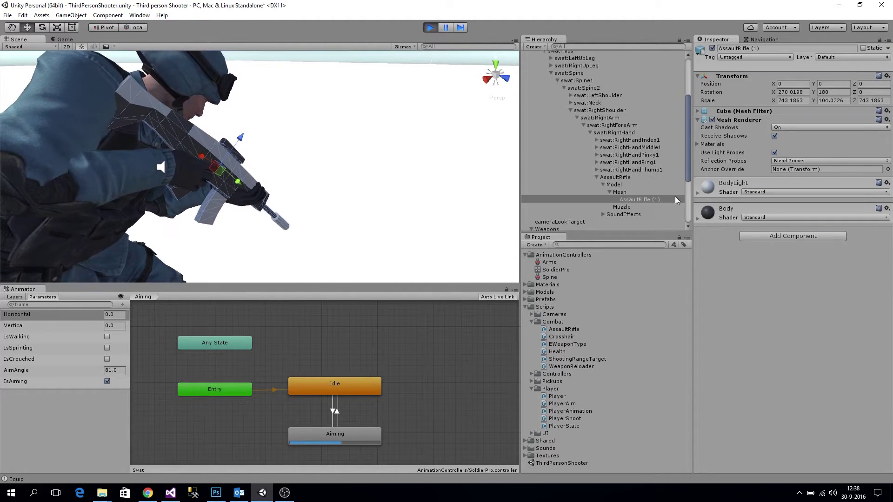
scroll(675, 199, down, 1)
click(610, 165)
click(615, 158)
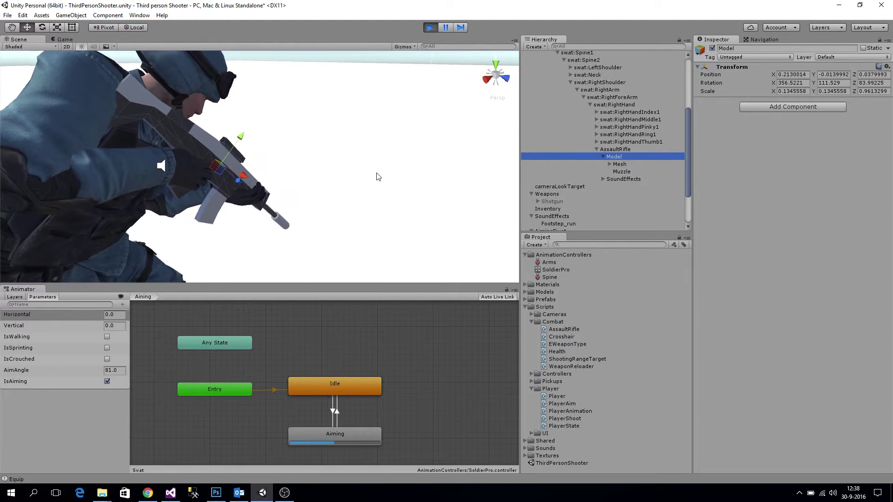
drag(238, 180, 317, 199)
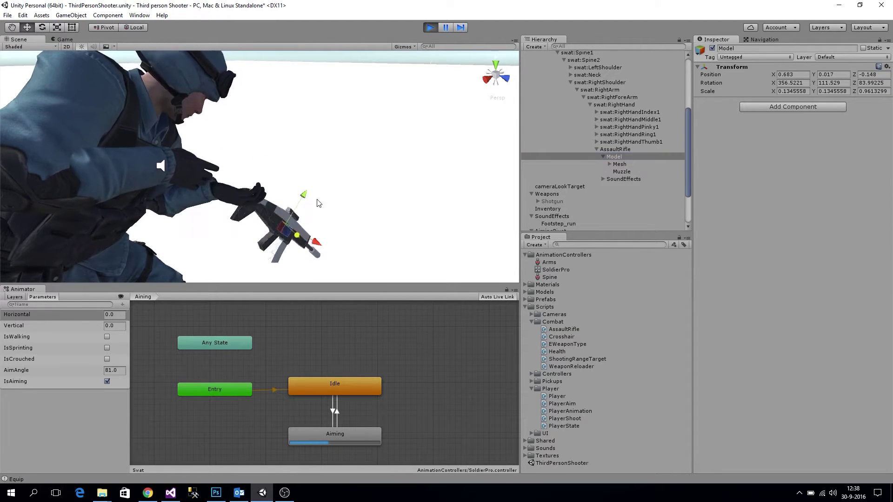
key(ctrl+z)
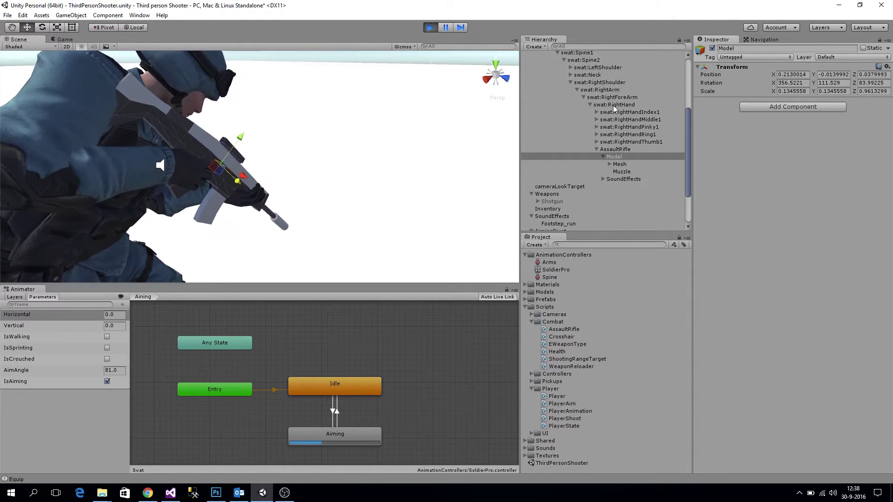
click(887, 67)
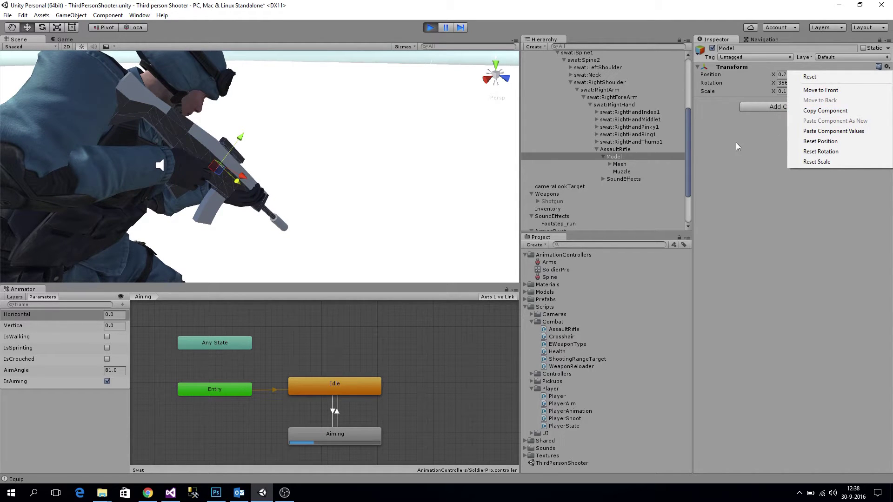
Stop play mode, reselect AssaultRifle > Model, and start the game again
click(431, 30)
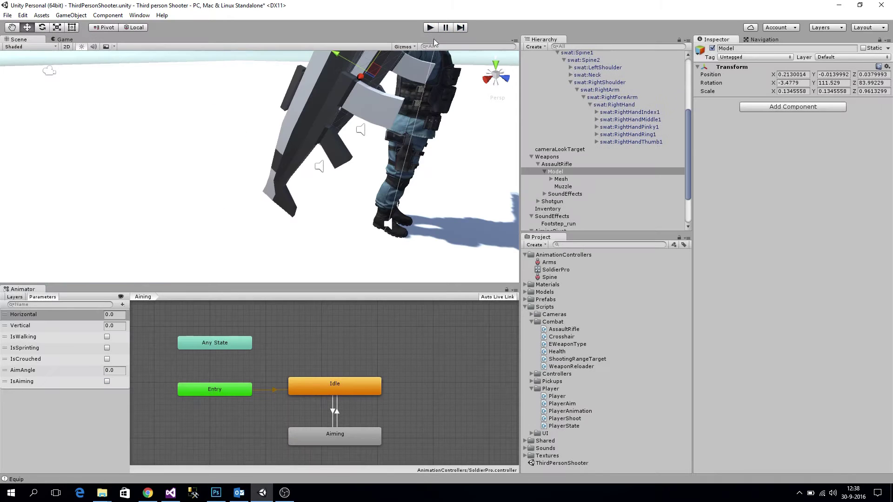
click(557, 164)
click(559, 172)
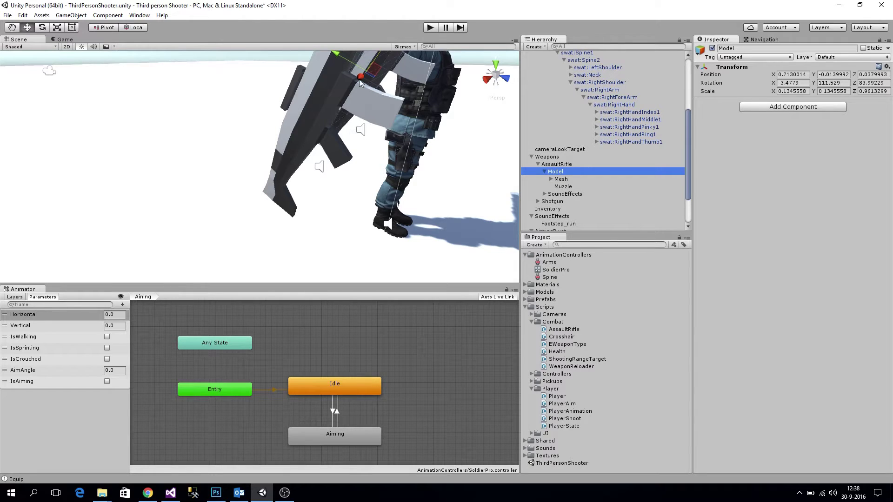
click(429, 28)
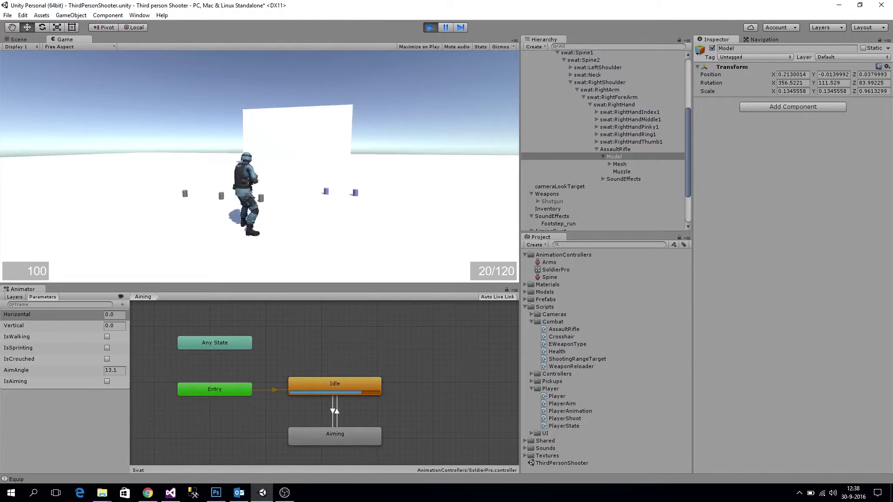
Back in Unity, turn IsAiming on, aim around, crouch with C, then stop play mode with Ctrl+P
key(alt+Tab)
key(alt+Tab)
click(107, 389)
click(107, 381)
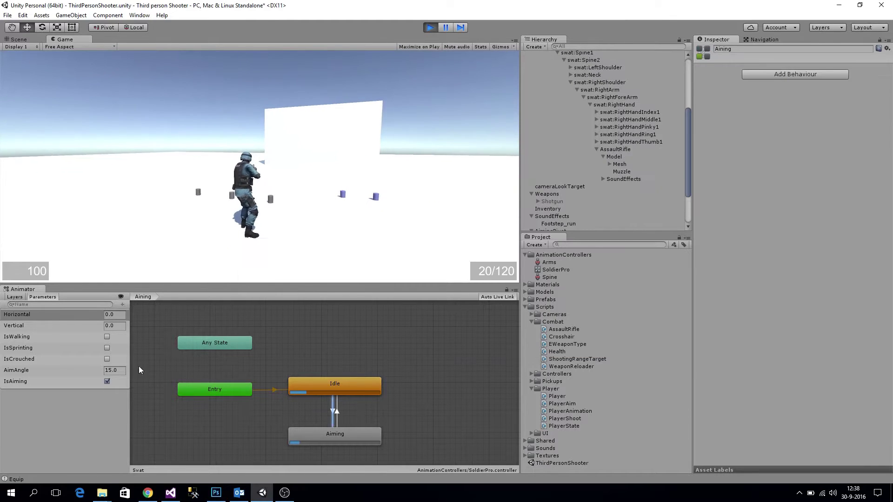
right_drag(271, 186, 93, 161)
key(c)
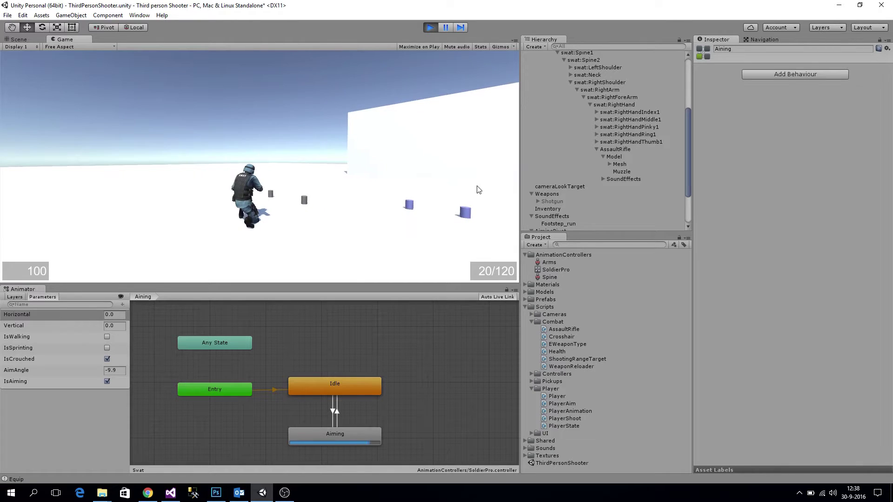
key(ctrl+p)
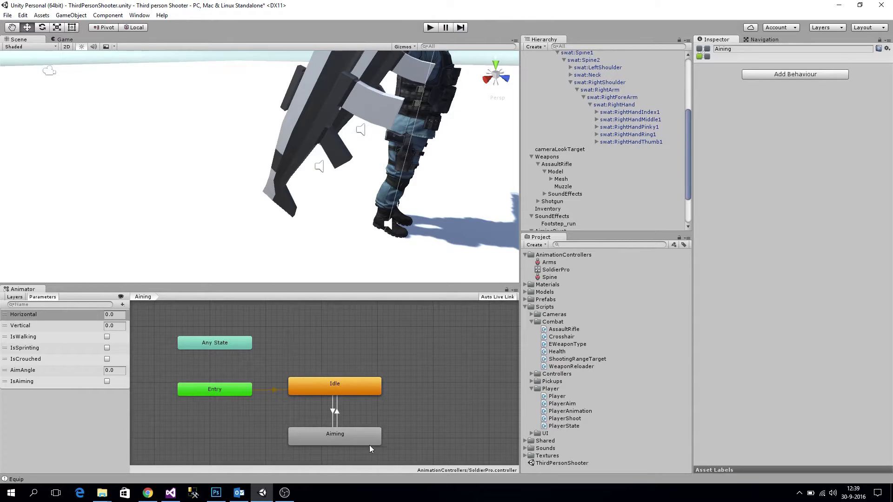
Create a new empty state in the Aining layer's Animator graph
right_click(422, 429)
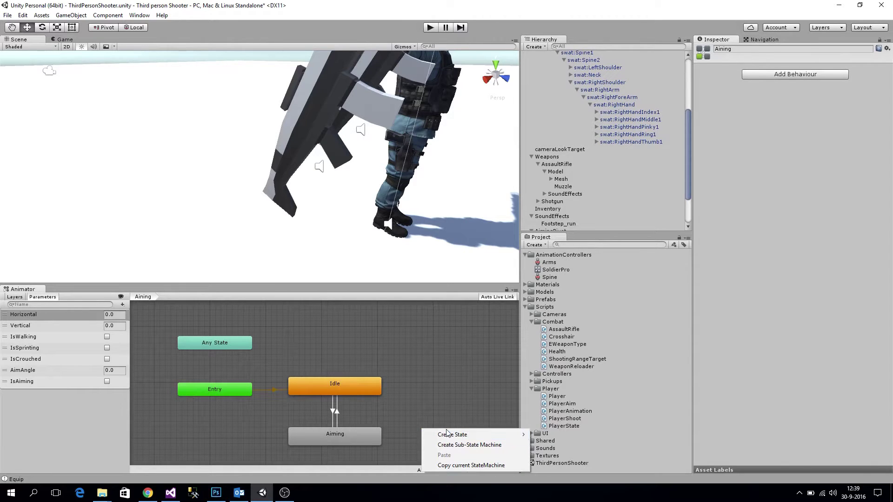
mouse_move(452, 435)
click(551, 435)
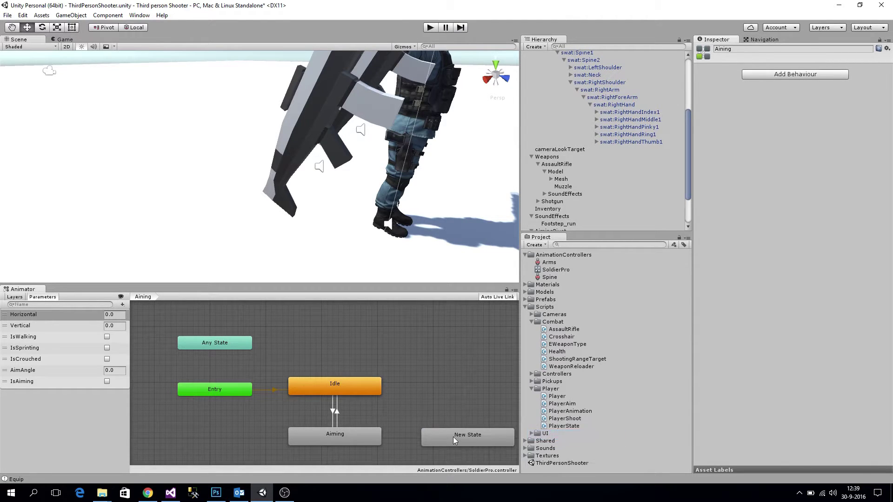
click(15, 297)
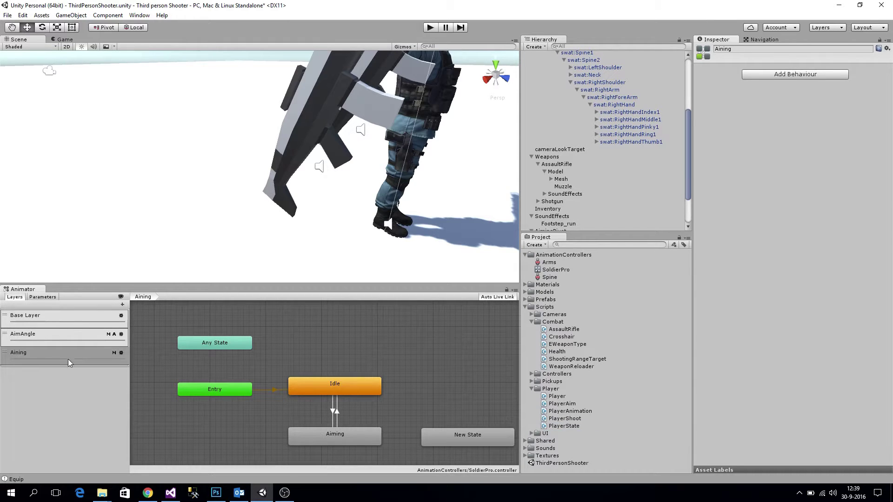
drag(466, 438, 450, 438)
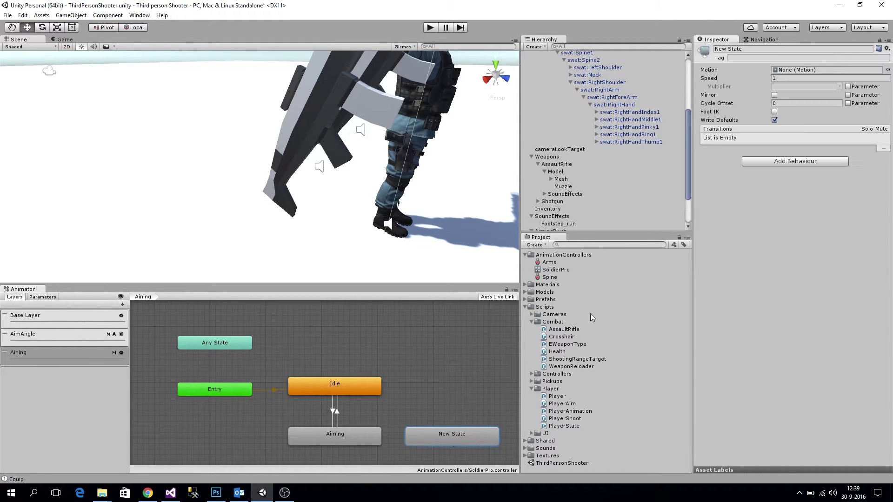
Name the new state AimingCrouched and set its Motion to idle_crouching_aiming
click(753, 50)
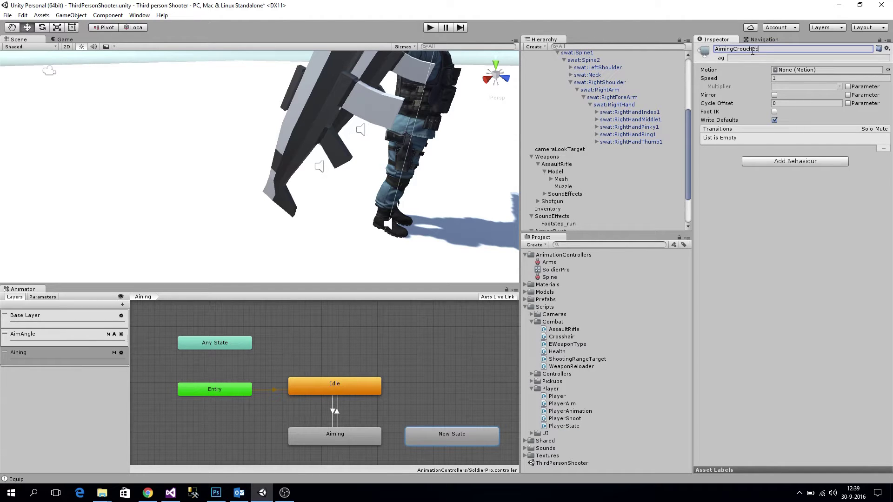
click(888, 70)
click(267, 224)
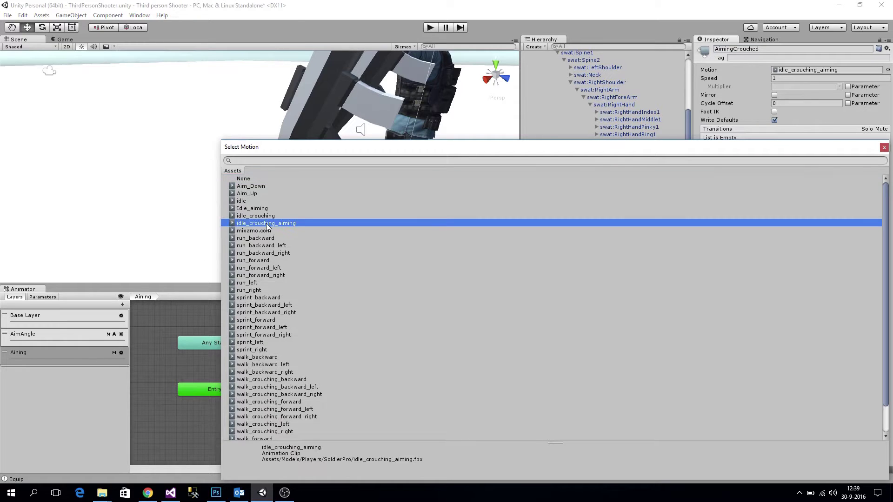
double_click(284, 222)
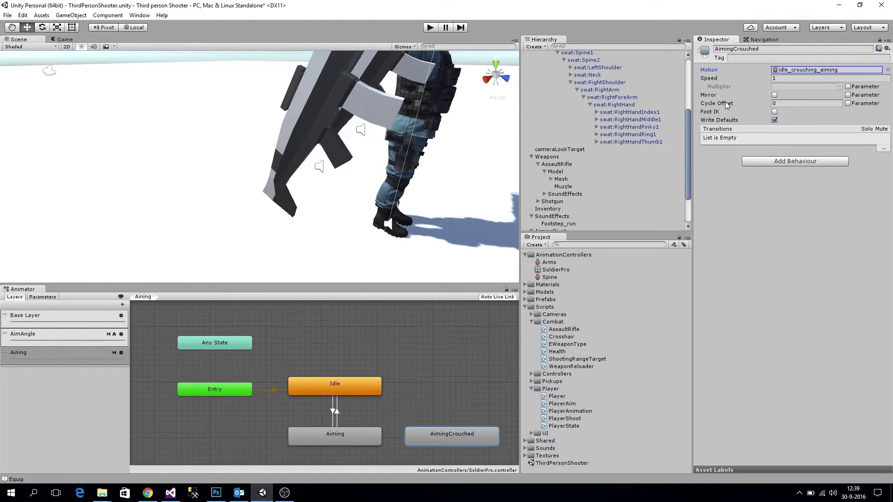
right_click(365, 439)
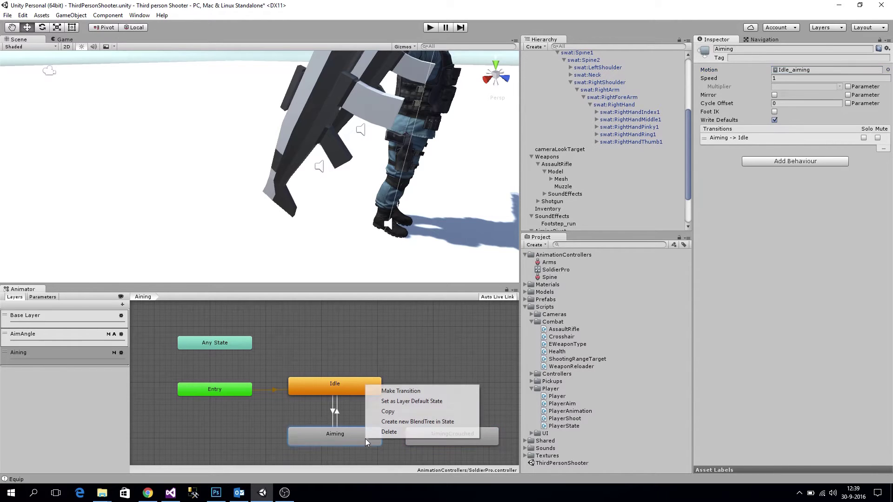
Add transitions from Aiming to AimingCrouched and from AimingCrouched back to Aiming
click(396, 390)
click(430, 436)
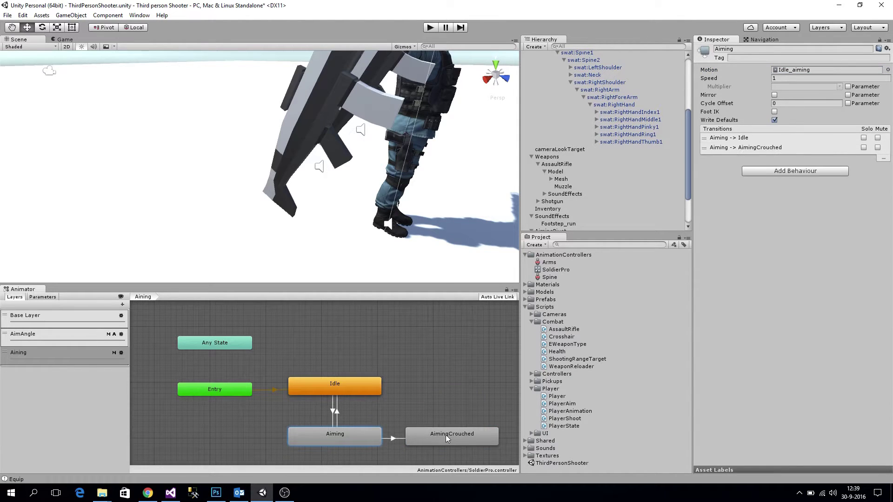
right_click(444, 435)
click(473, 386)
click(356, 443)
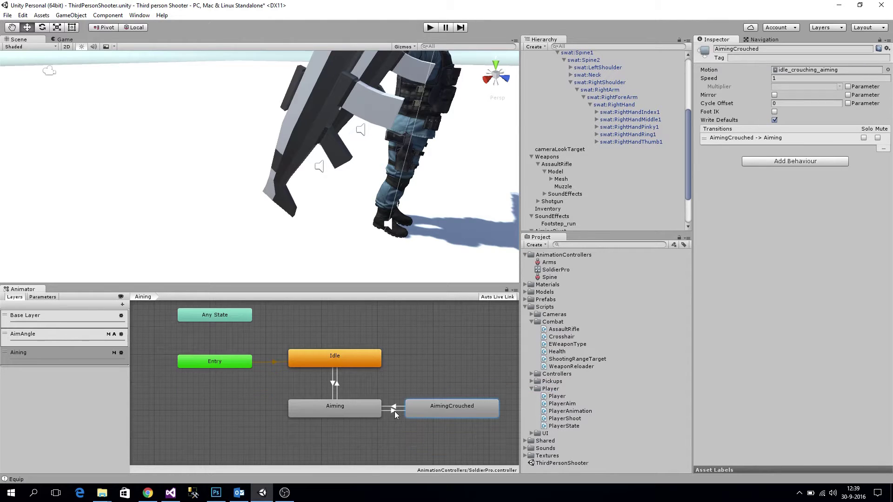
Give the Aiming-to-AimingCrouched transition an IsCrouched condition
click(395, 410)
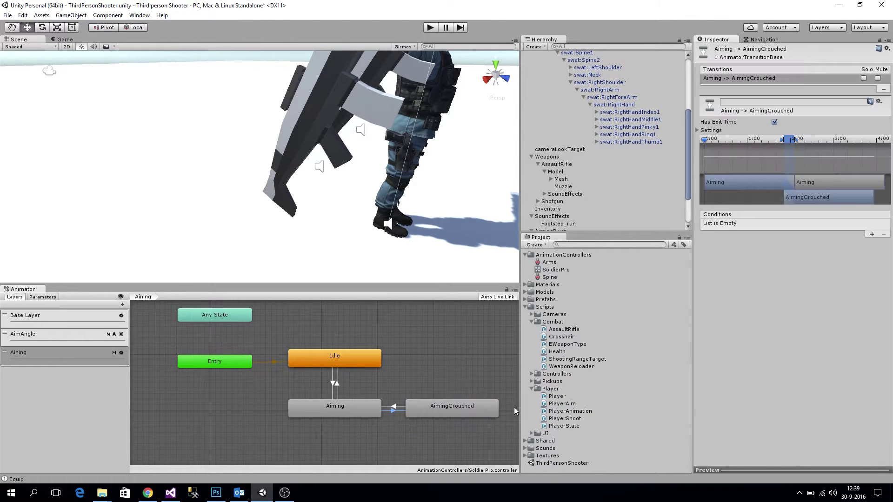
click(871, 234)
click(792, 224)
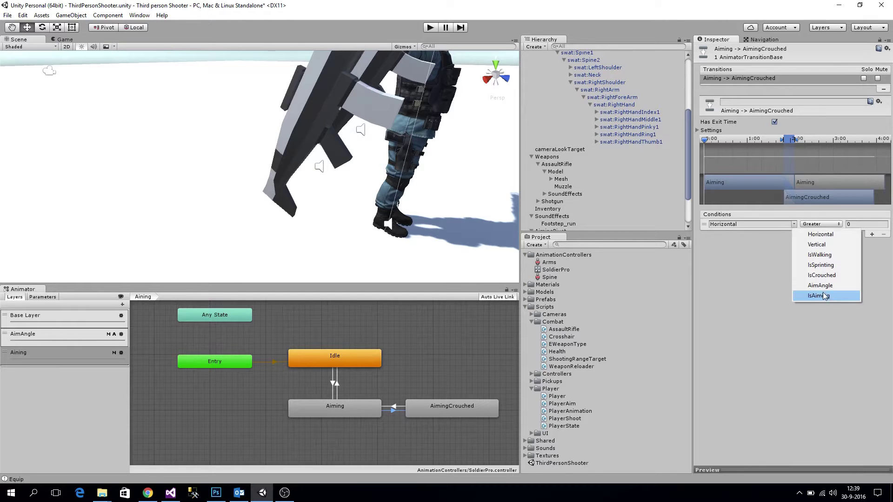
click(819, 274)
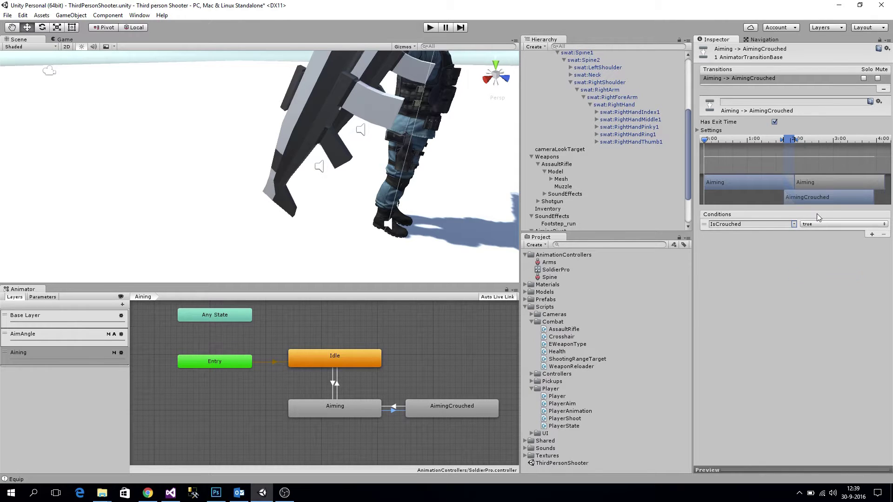
Give the AimingCrouched-to-Aiming transition the condition IsCrouched false
click(394, 407)
click(872, 234)
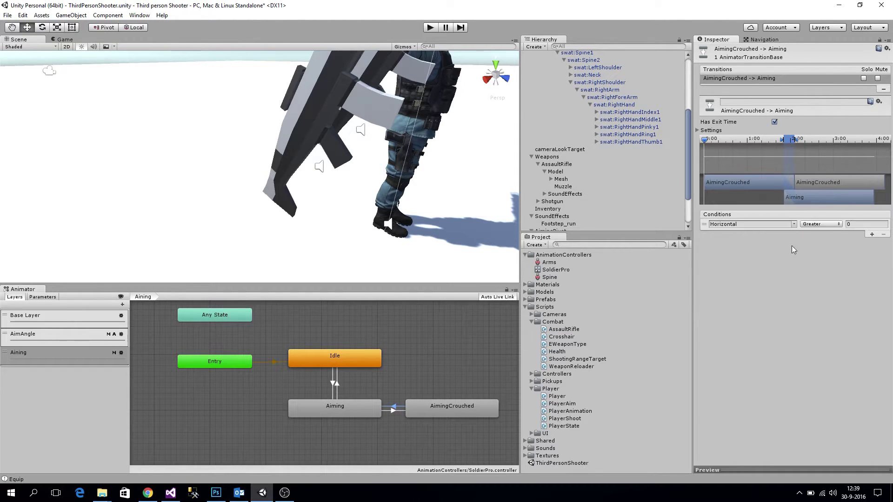
click(794, 224)
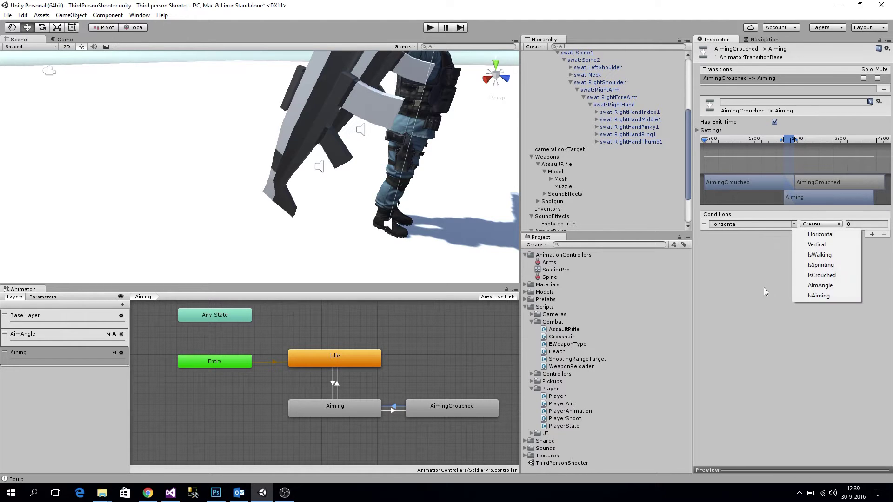
click(818, 274)
click(817, 224)
click(819, 245)
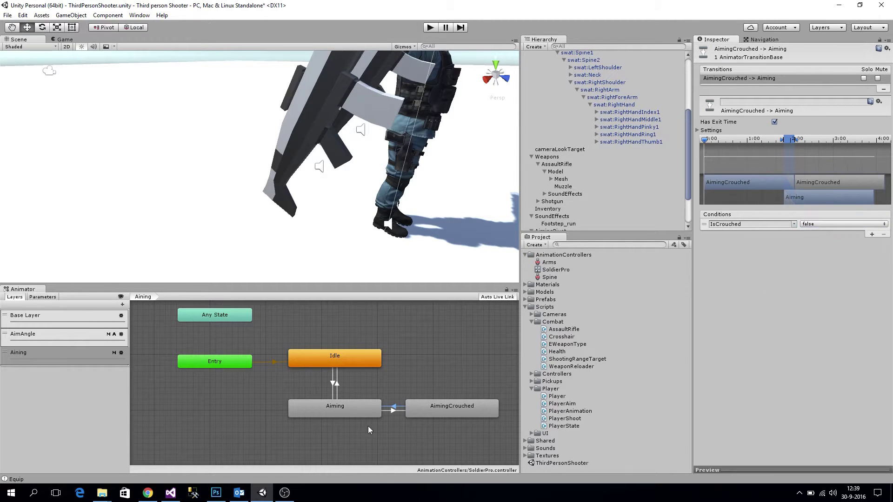
Add an AimingCrouched-to-Idle transition with the condition IsAiming false
right_click(445, 409)
click(465, 413)
click(367, 363)
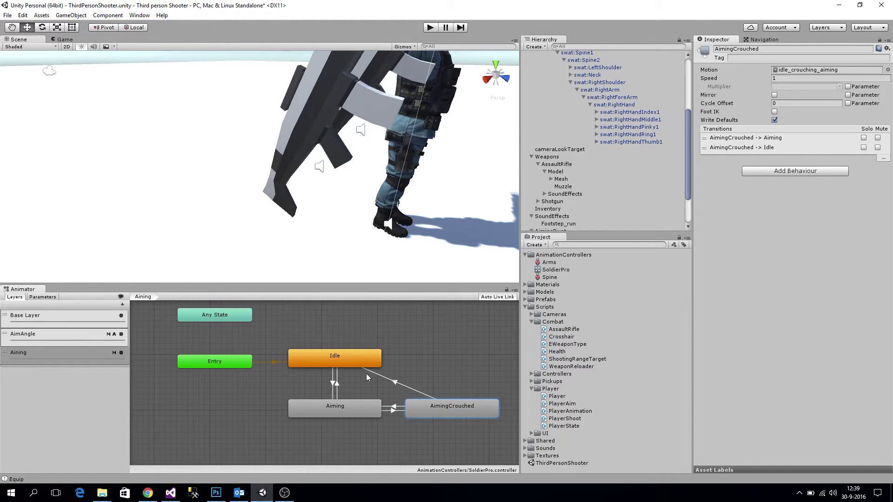
click(393, 384)
click(872, 235)
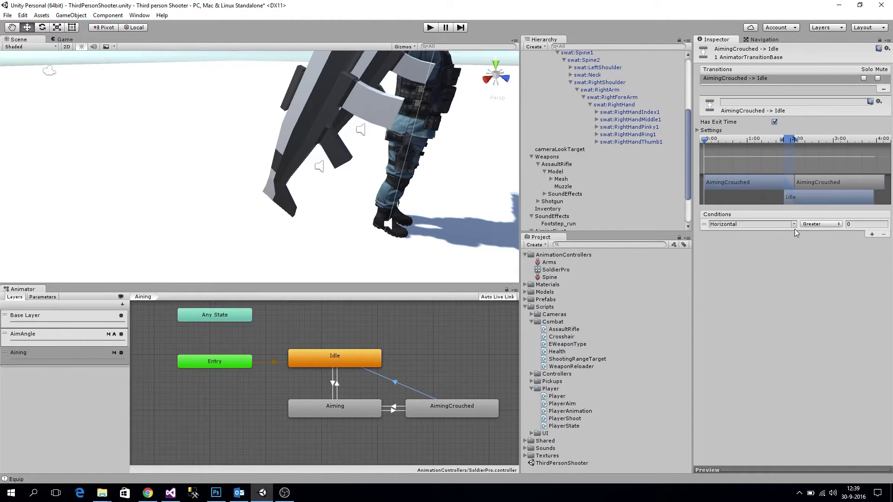
click(794, 225)
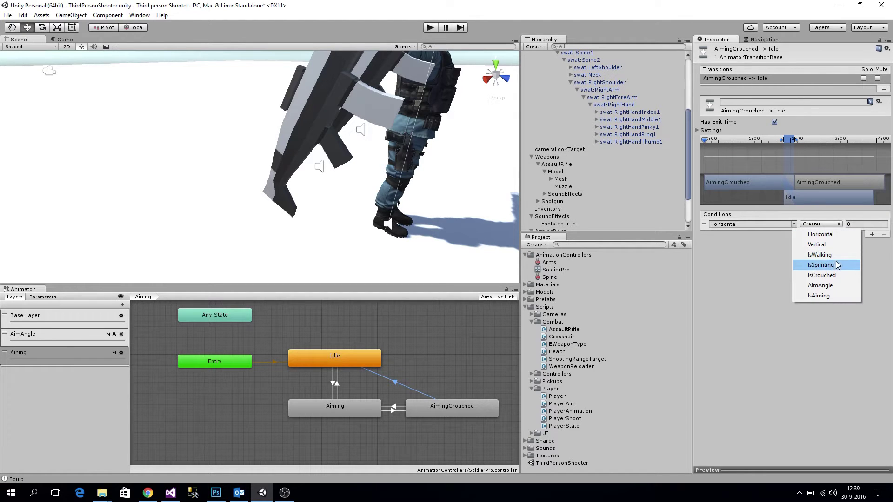
click(831, 296)
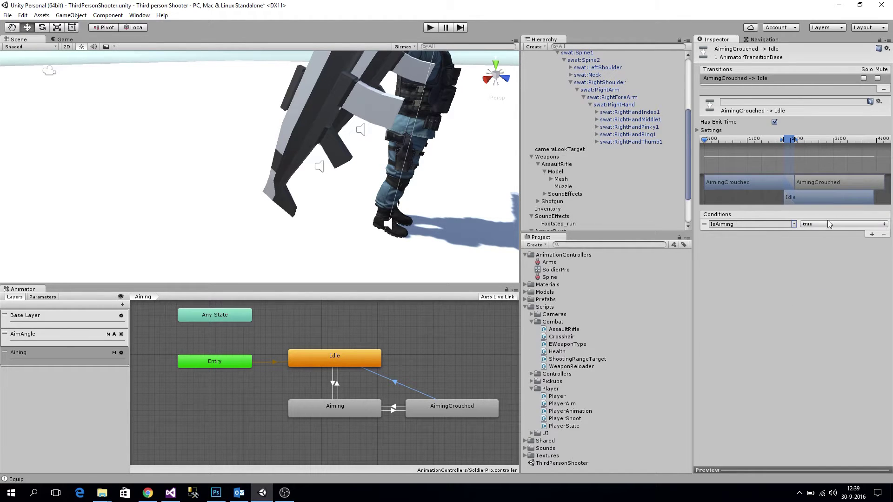
click(827, 224)
click(822, 245)
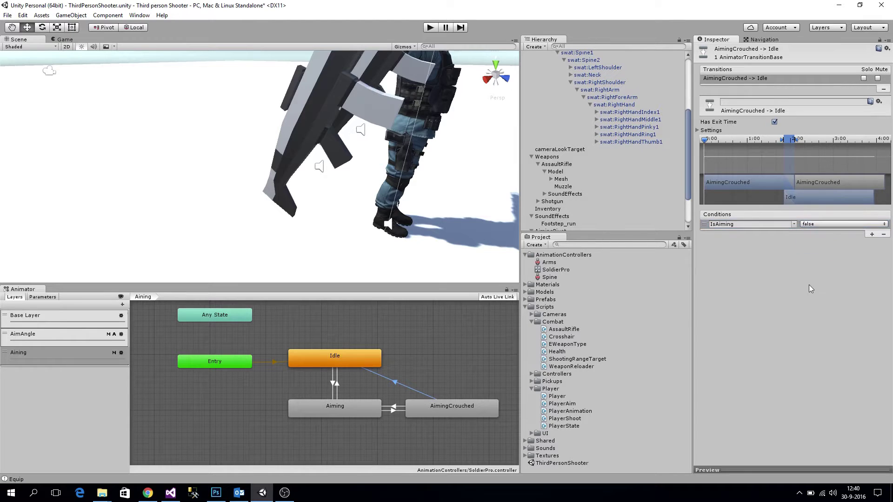
Play the game, toggle IsAiming in the Animator Parameters, and view the Aiming pose in the Scene view
click(429, 29)
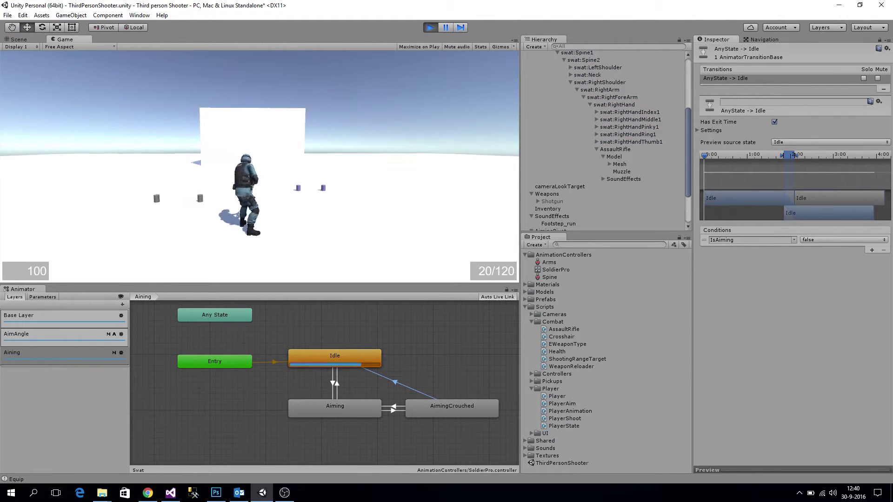
right_click(211, 214)
key(alt+Tab)
key(alt+Tab)
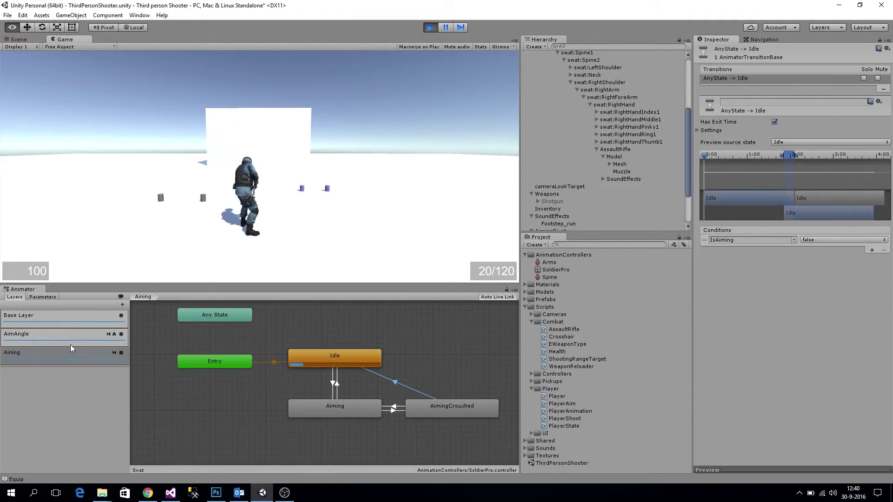
click(43, 297)
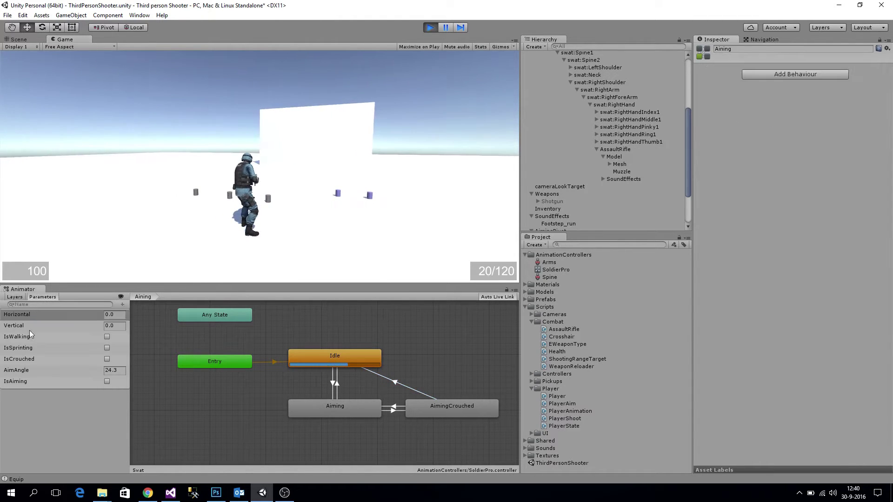
click(107, 382)
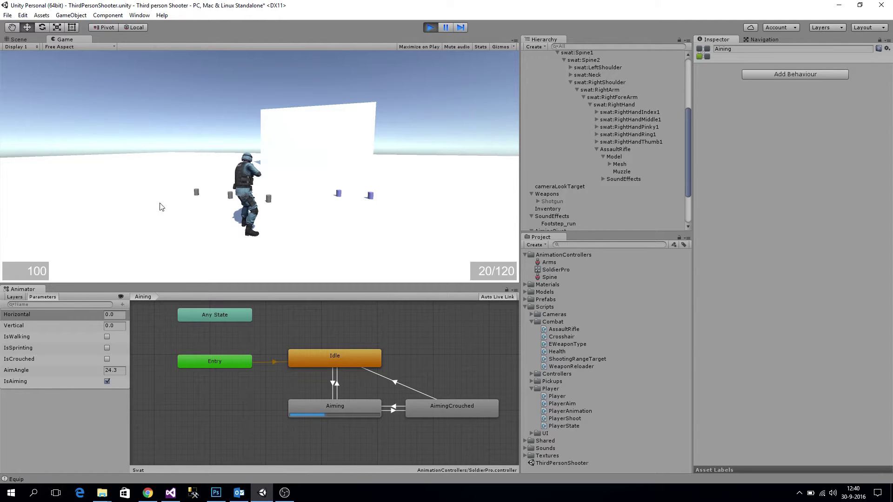
click(42, 38)
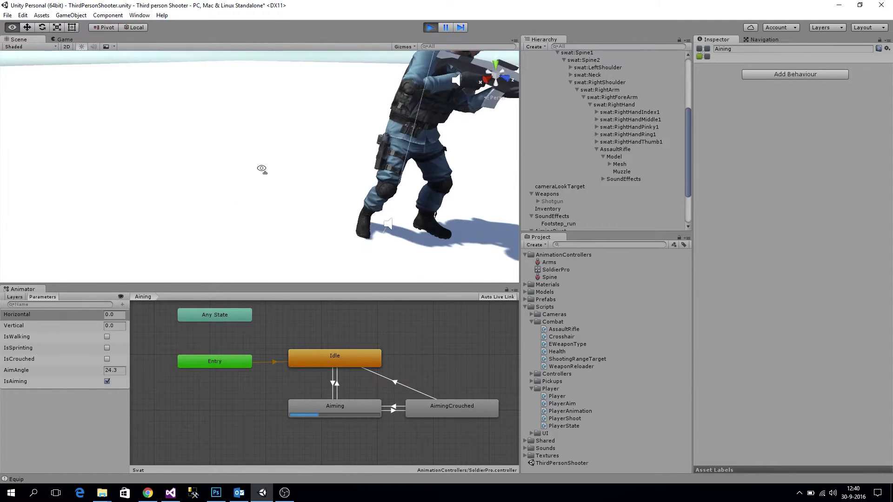
click(107, 381)
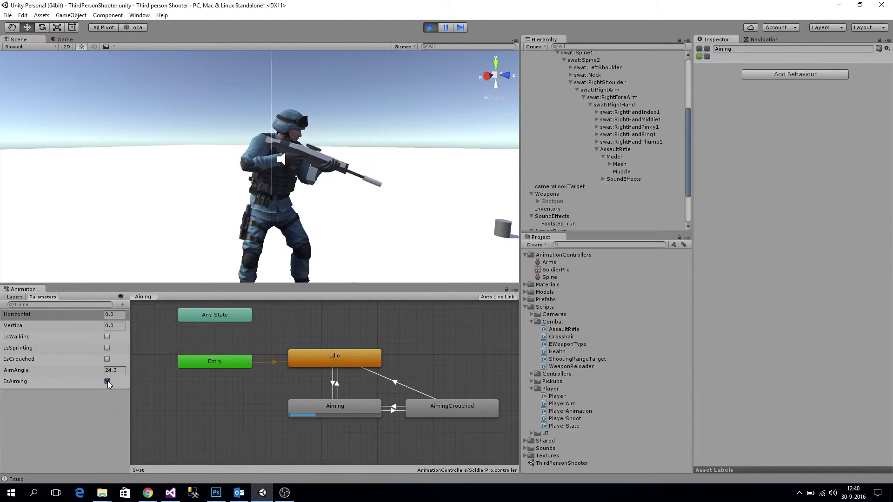
click(107, 382)
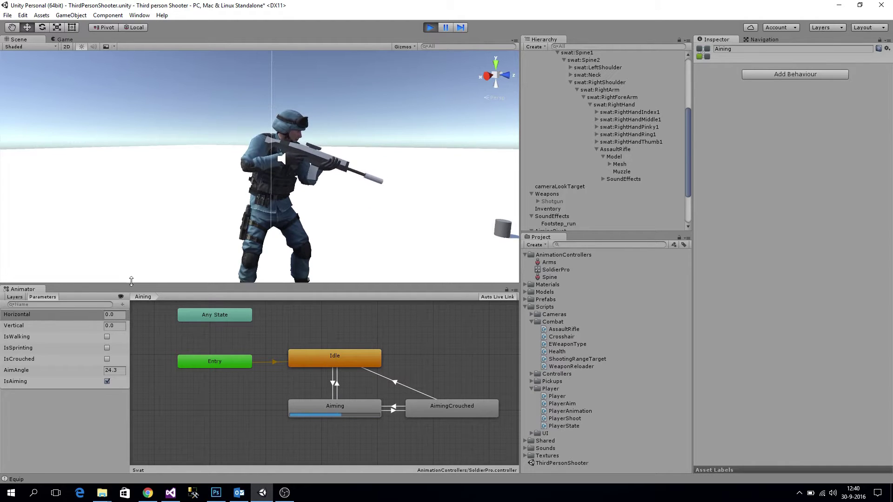
alt+drag(168, 232, 91, 71)
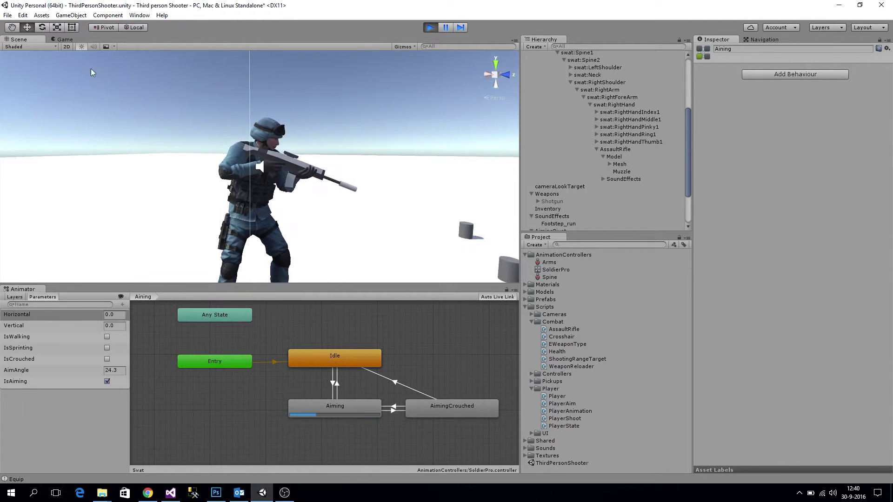
In the Game view, crouch and stand repeatedly with C while aiming to test AimingCrouched
click(65, 39)
key(c)
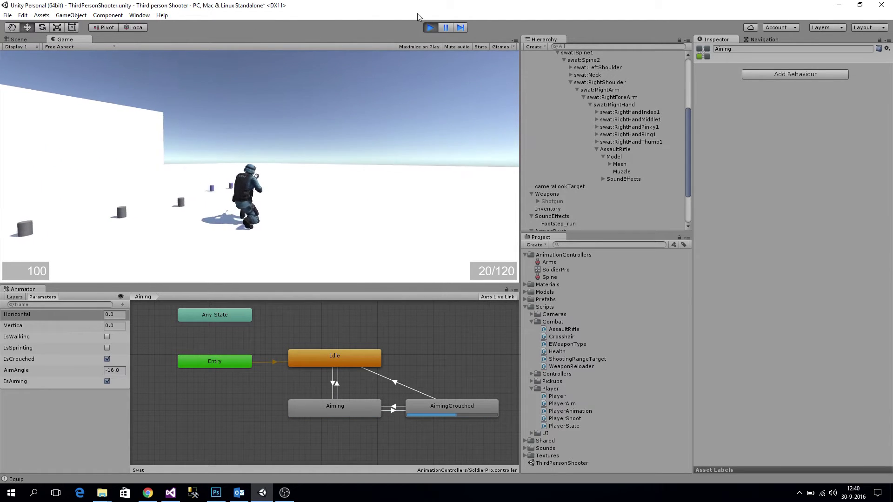
key(c)
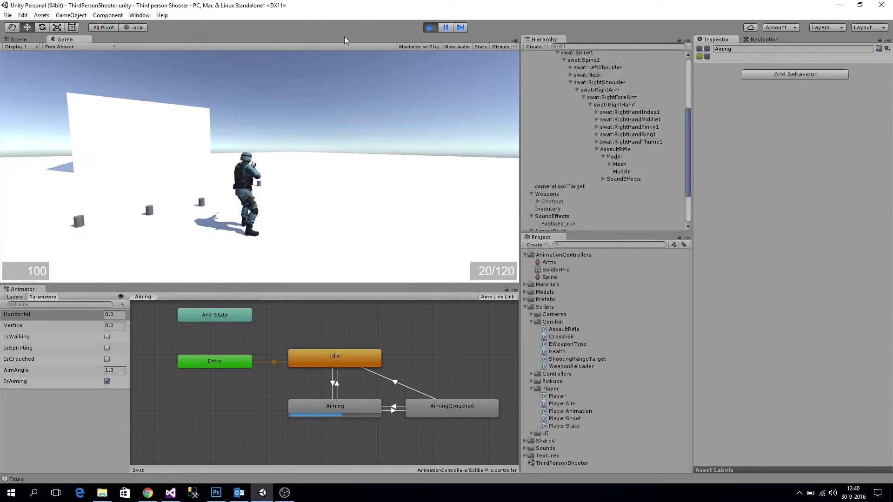
key(c)
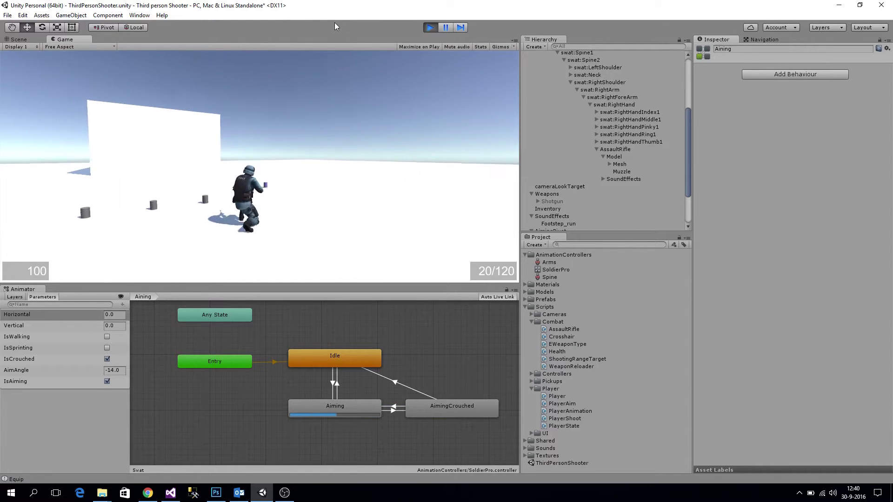
key(c)
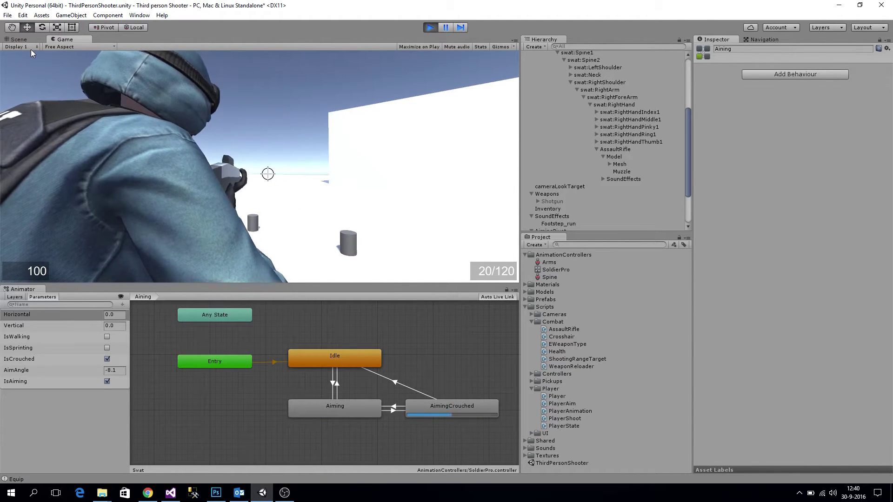
key(c)
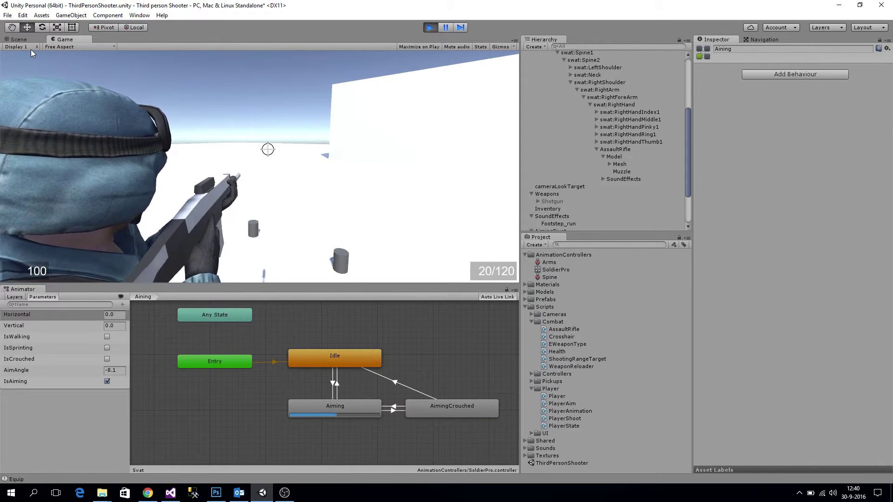
key(c)
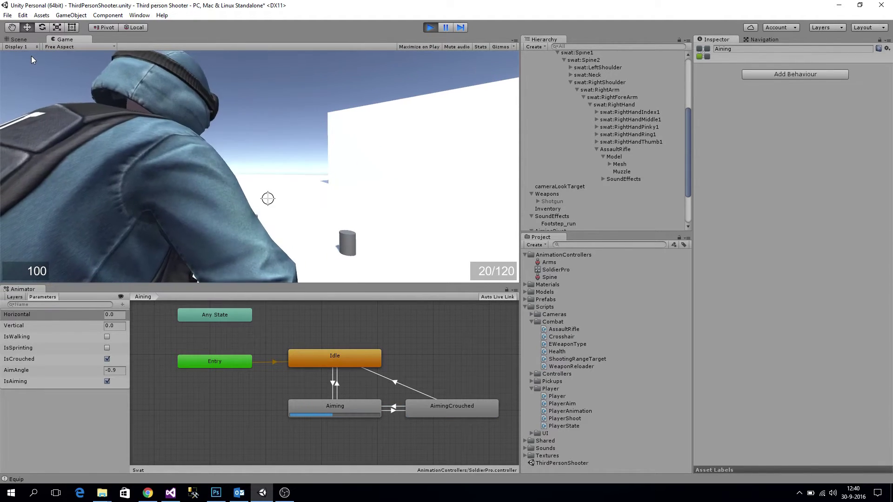
key(c)
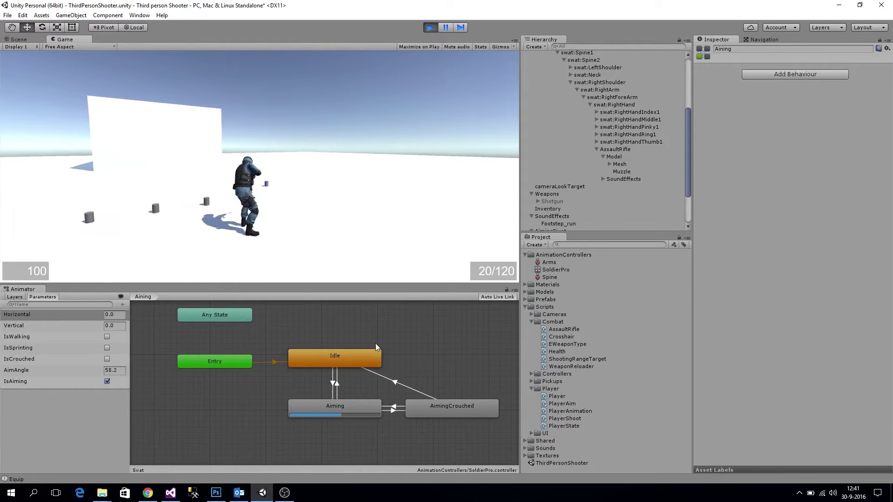
key(c)
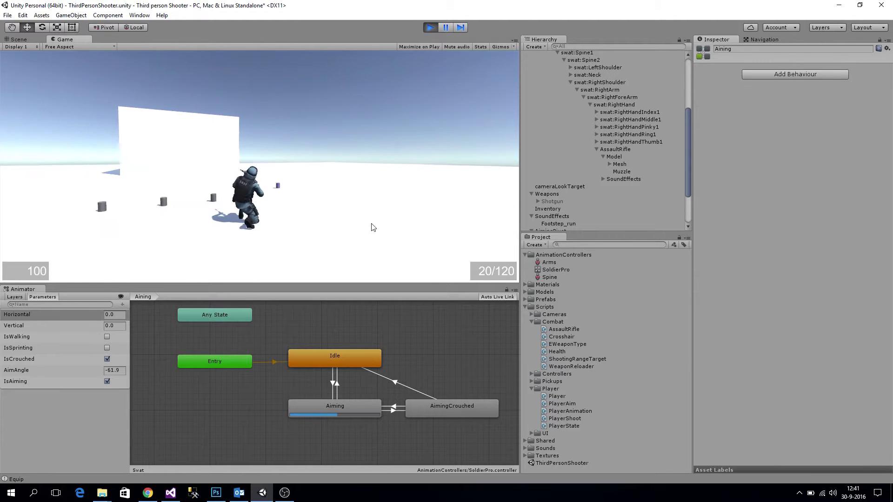
right_drag(374, 224, 388, 274)
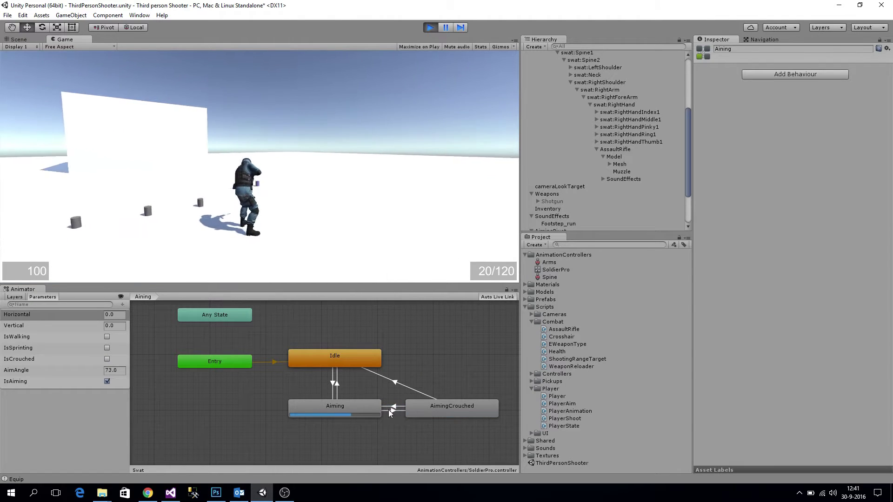
Inspect the Aiming–AimingCrouched transition, test crouched aiming again, and stop the game
click(397, 408)
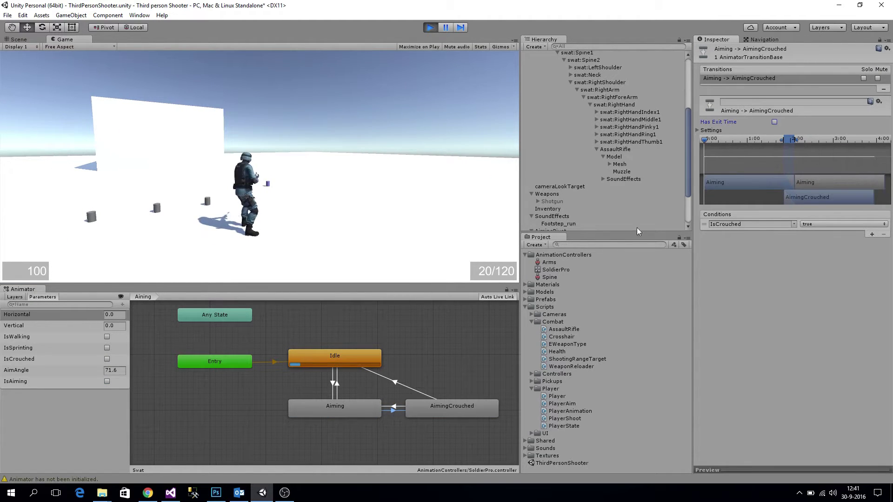
key(c)
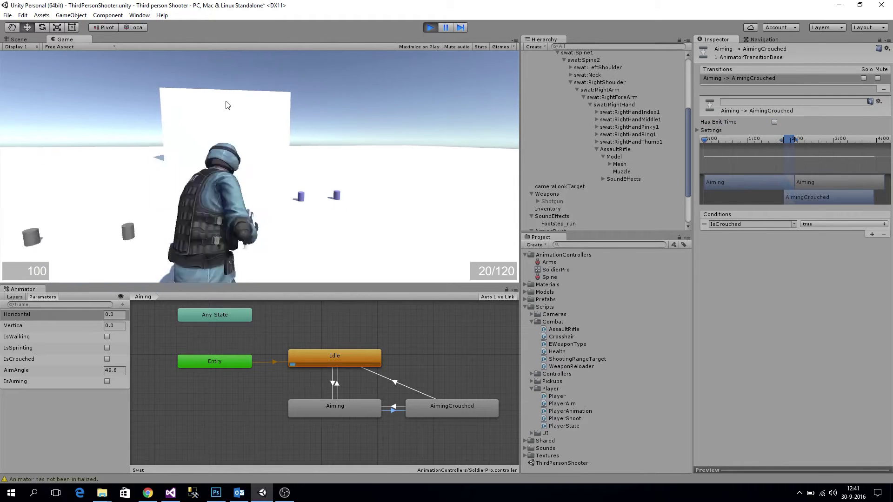
right_drag(247, 99, 151, 69)
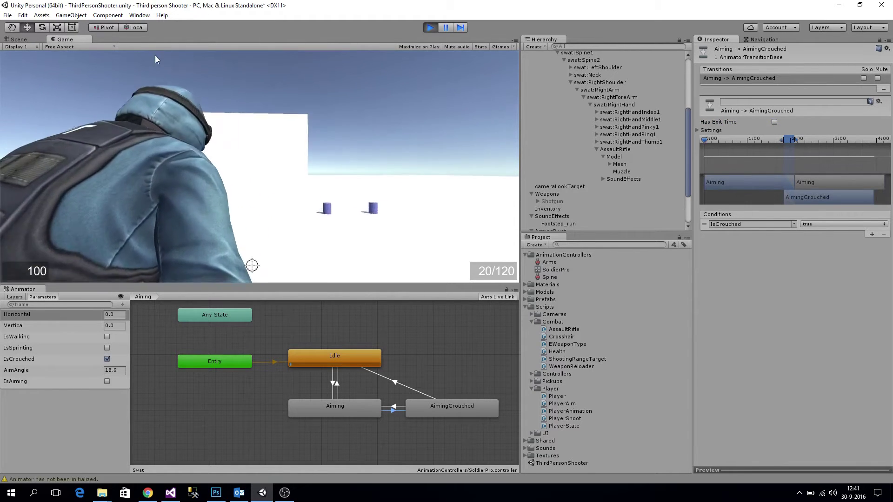
click(186, 336)
right_drag(279, 223, 222, 96)
key(c)
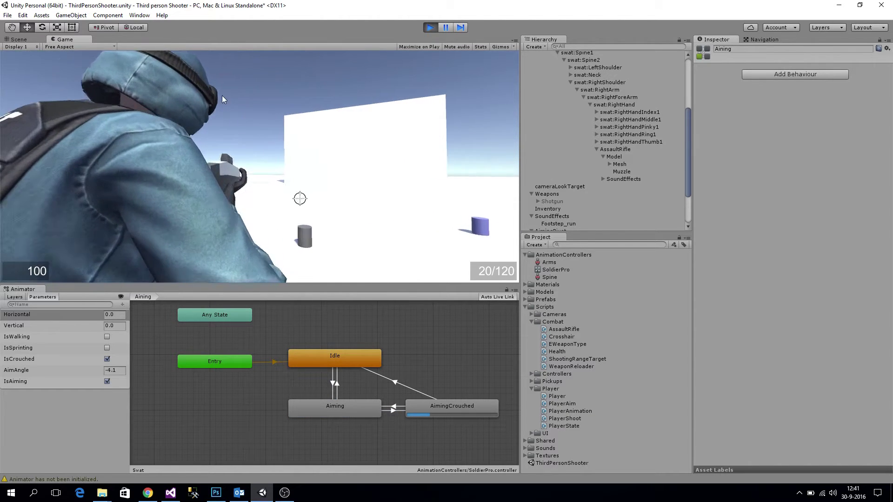
key(c)
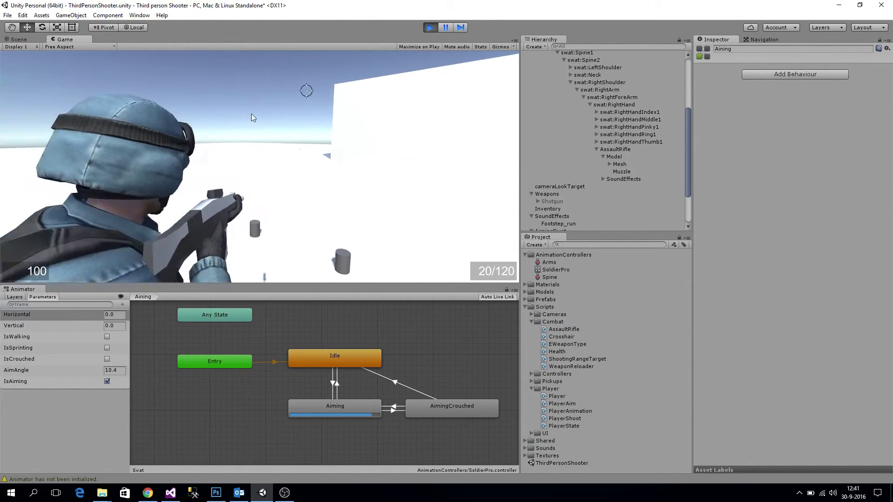
click(427, 27)
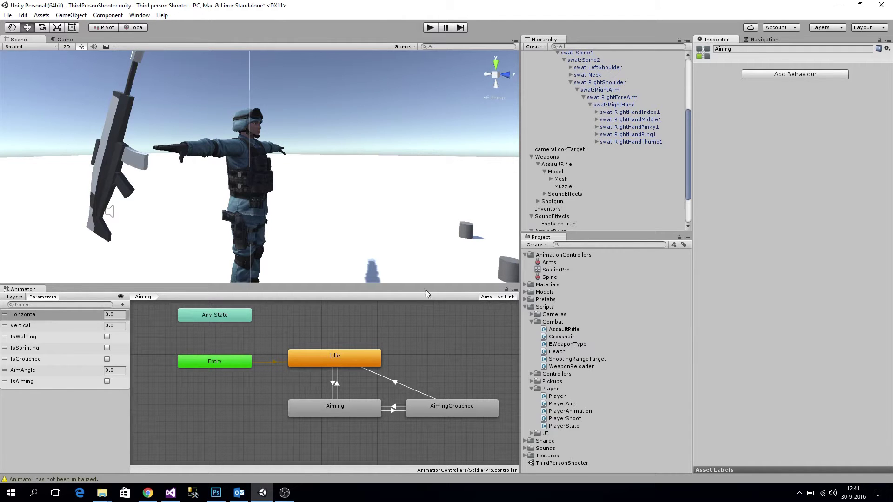
In PlayerAnimation.cs, add animator.SetBool("IsAiming", ...) comparing LocalPlayer.PlayerState.WeaponState to EWeaponState.AIMING
double_click(576, 412)
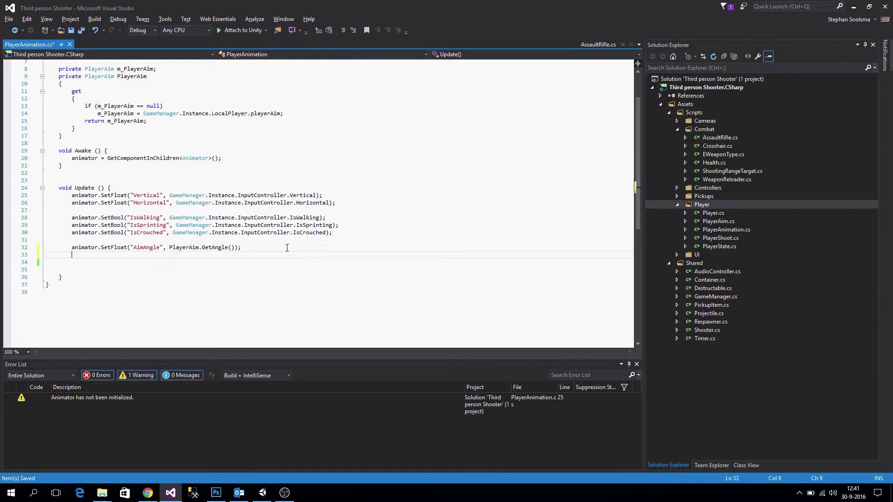
text(animation.)
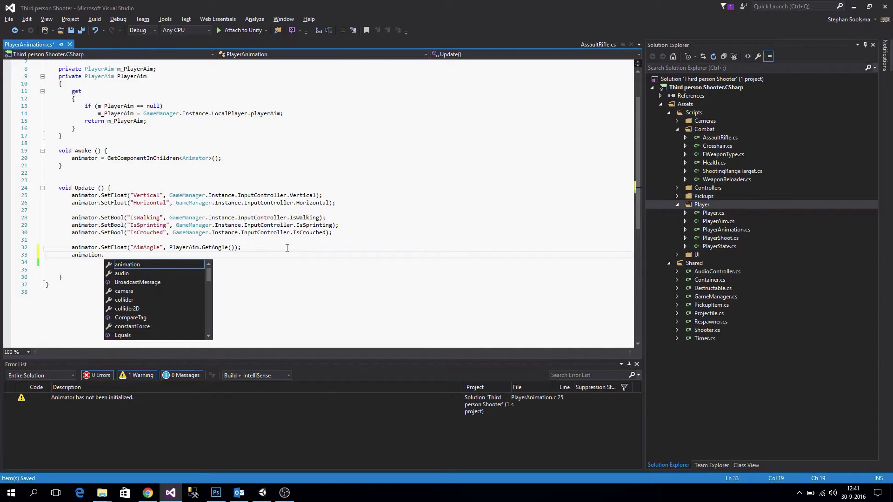
key(BackSpace)
key(BackSpace)
key(BackSpace)
text(r.SetBO)
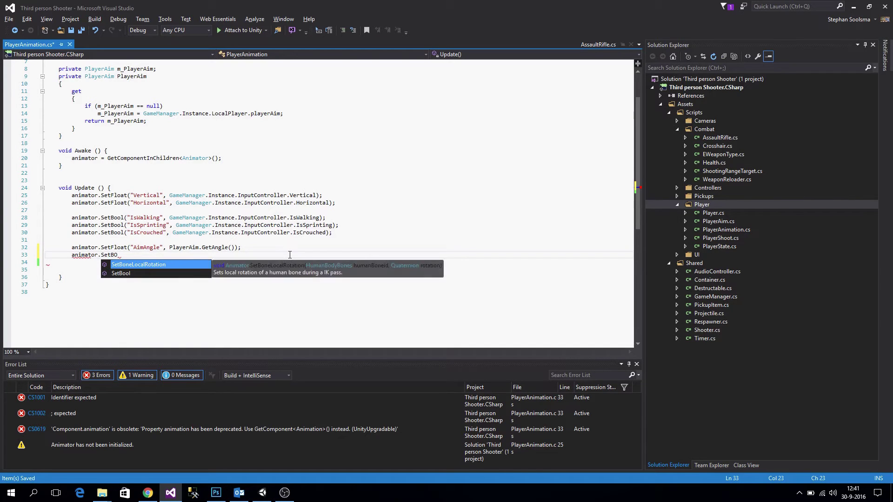
key(Down)
key(Tab)
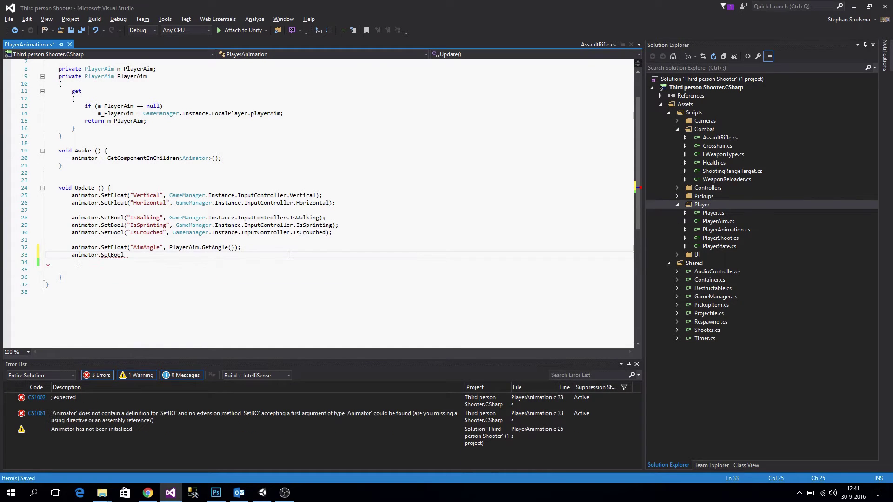
text((")
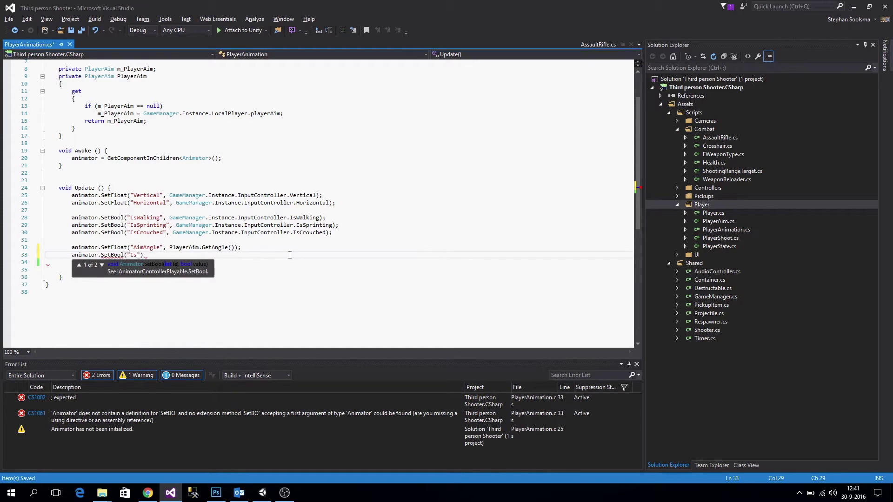
text(IsAiming",)
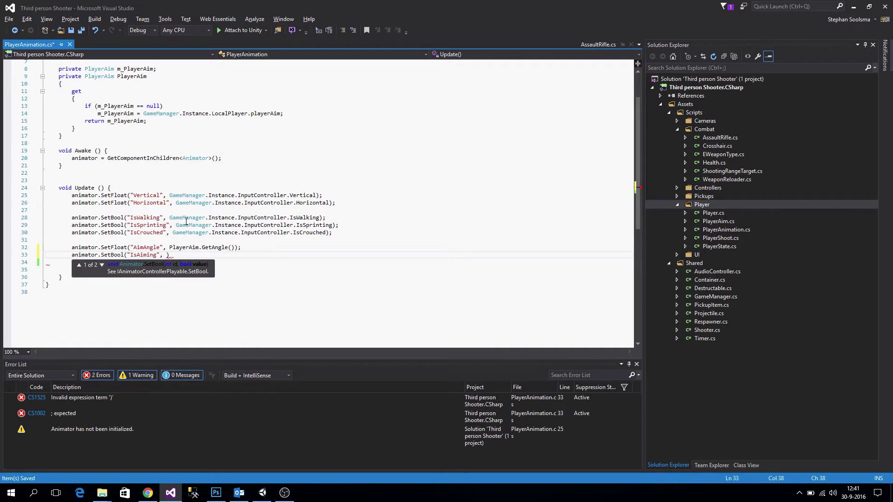
text( GameManager.)
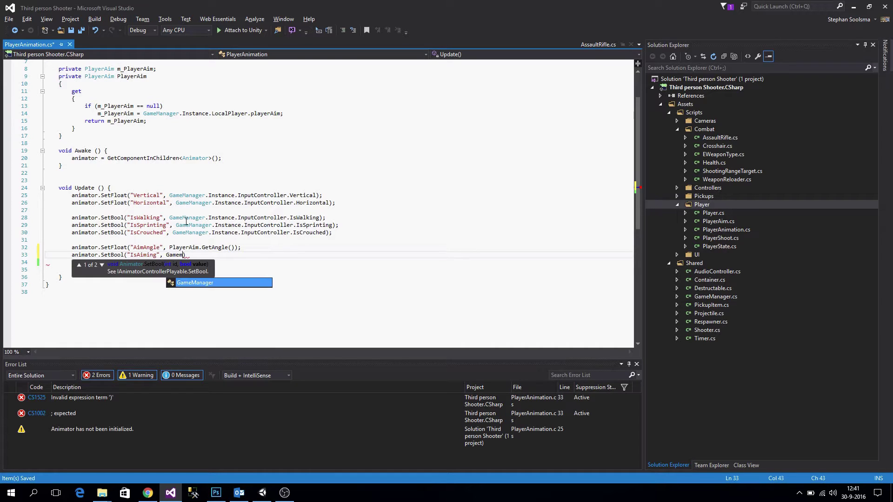
text(Instance.LocalPlayer.)
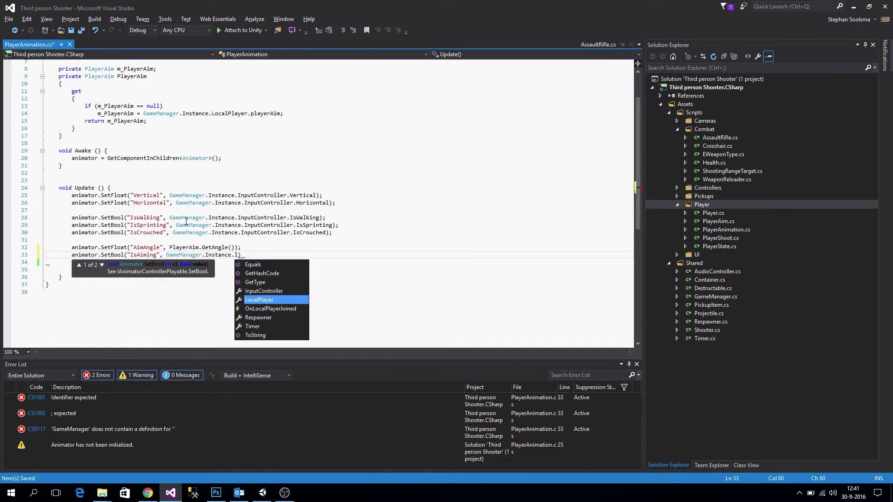
text(Pl)
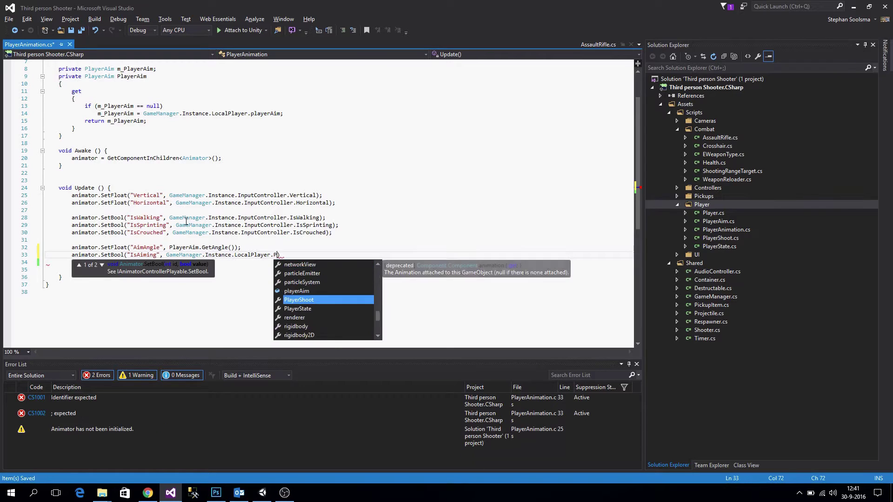
key(Down)
text(.)
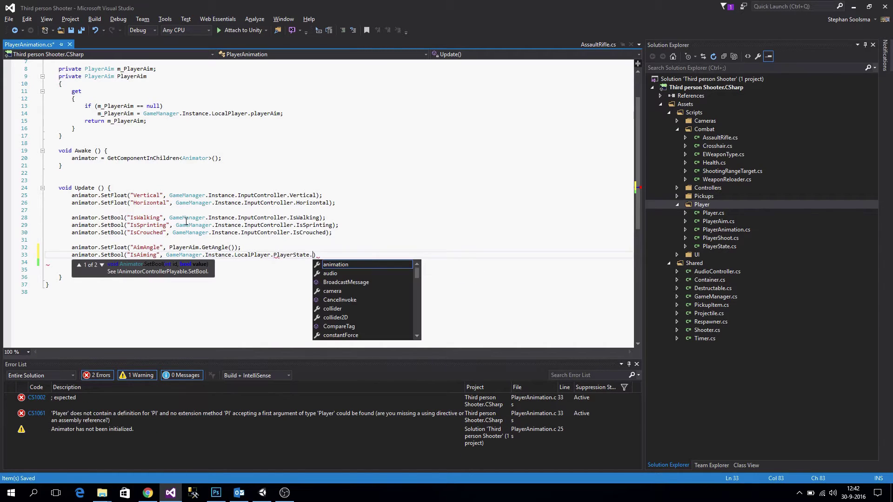
text(Wep)
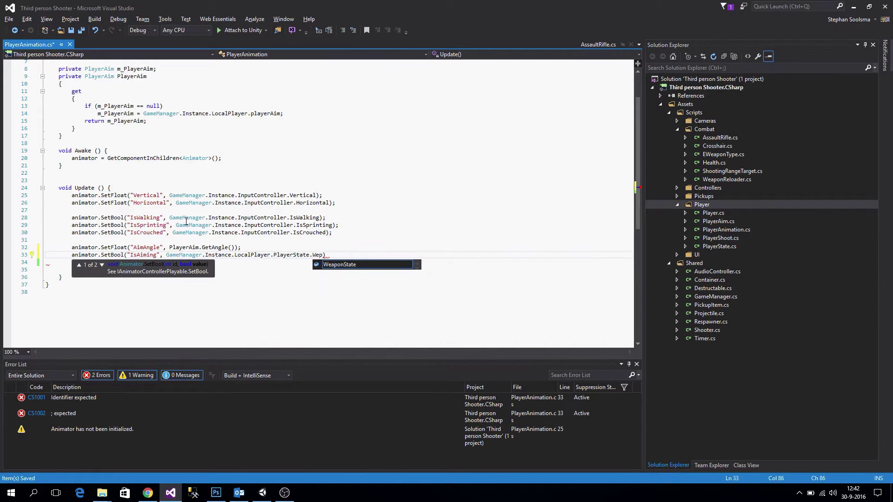
text(.)
key(BackSpace)
text(==)
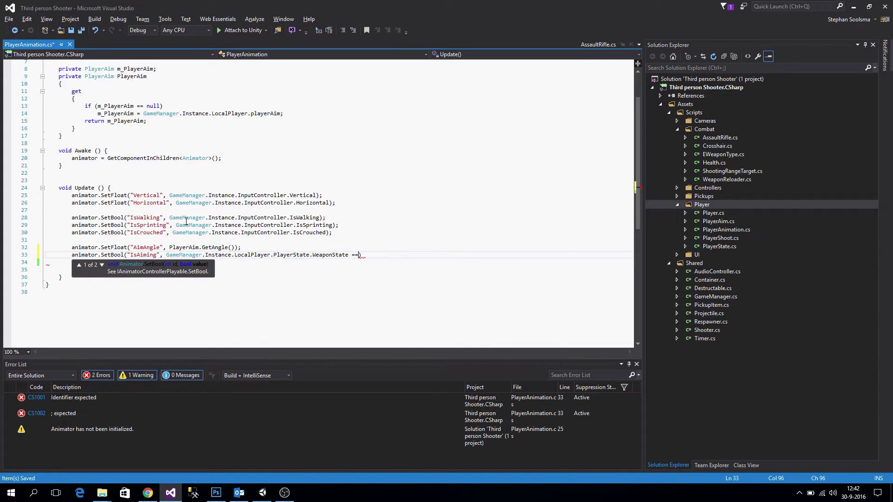
text( PlayerState.EWeaponState.)
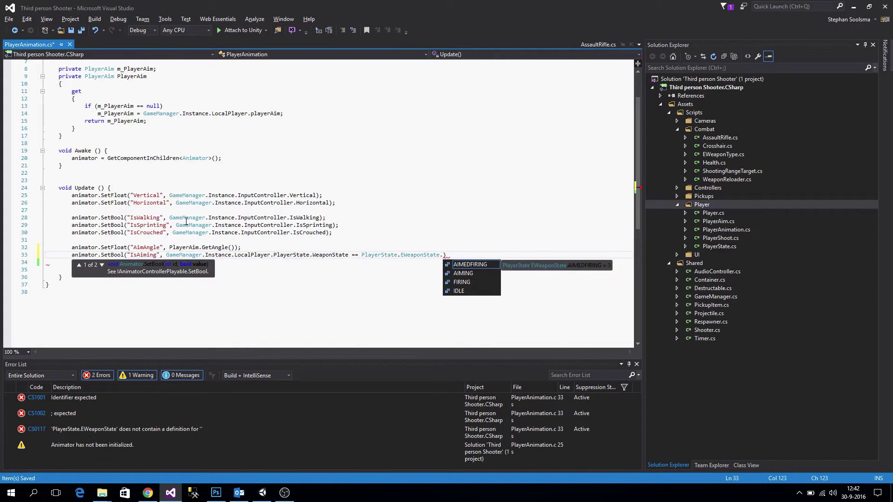
key(Down)
key(Tab)
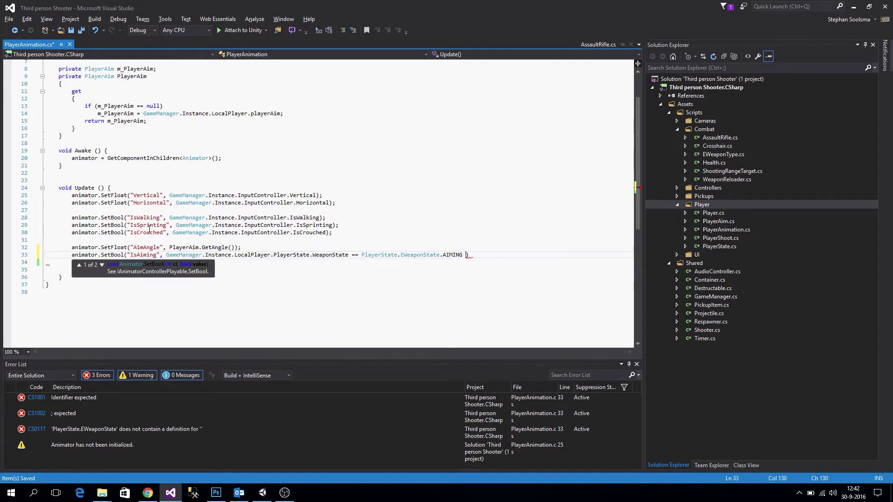
Duplicate the condition as an || comparison with EWeaponState.AIMEDFIRING on its own line
drag(166, 255, 464, 253)
click(489, 259)
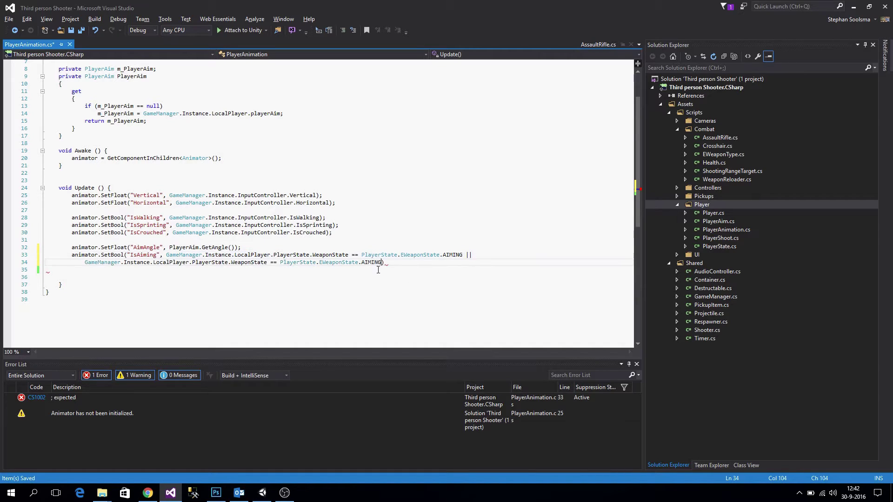
double_click(371, 263)
text(.)
key(Up)
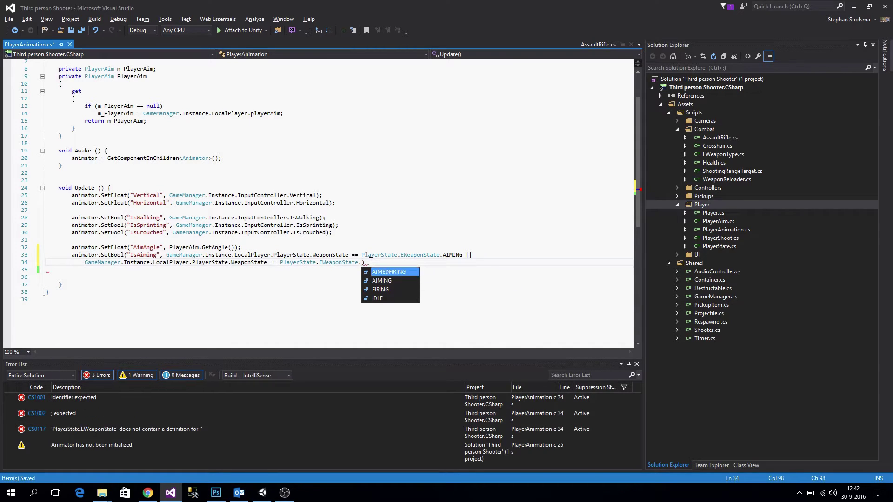
key(Tab)
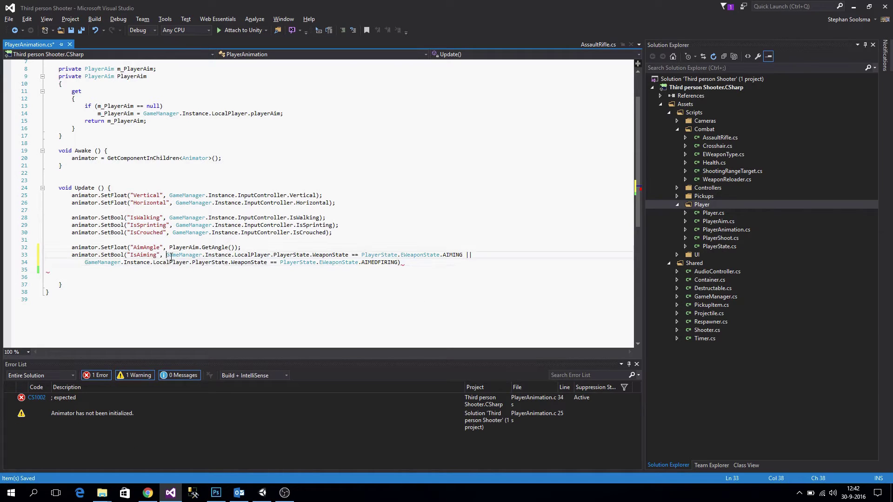
key(Return)
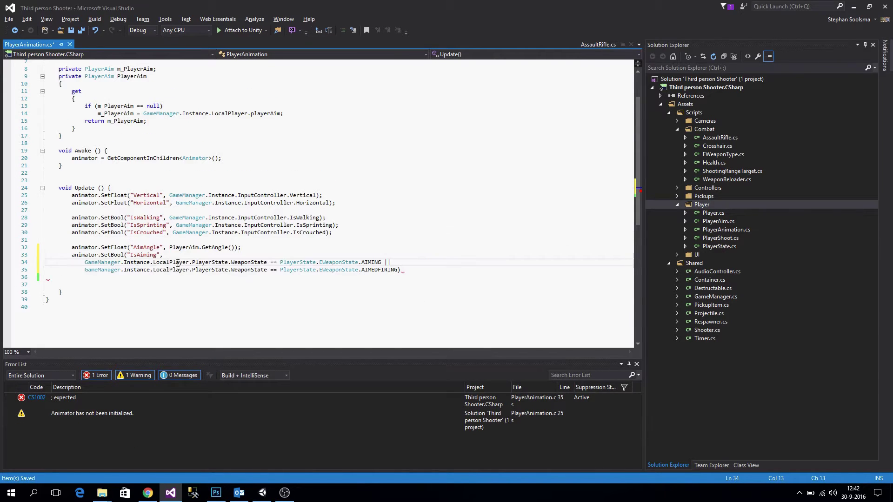
click(397, 270)
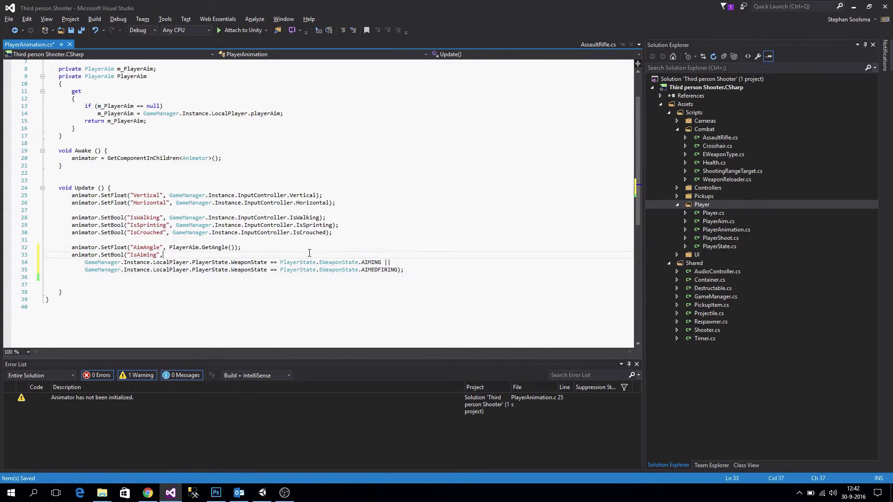
key(alt+Tab)
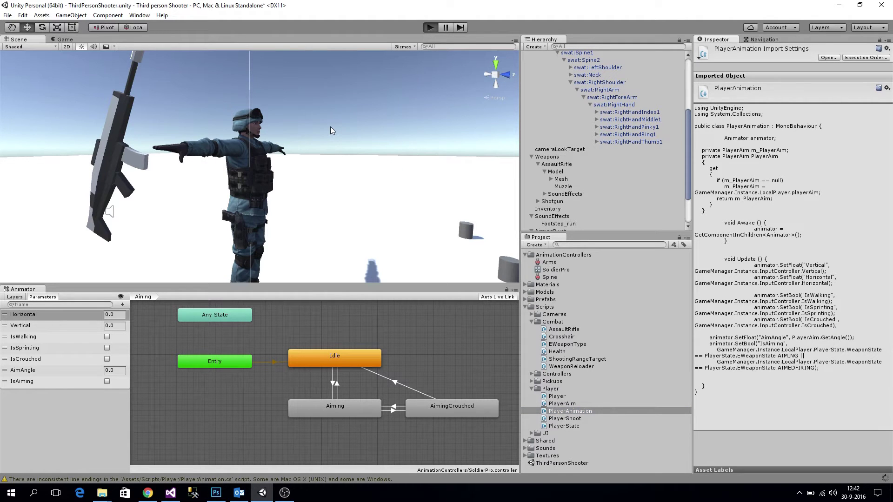
Start play mode and test right-click aiming and crouching with C
key(ctrl+p)
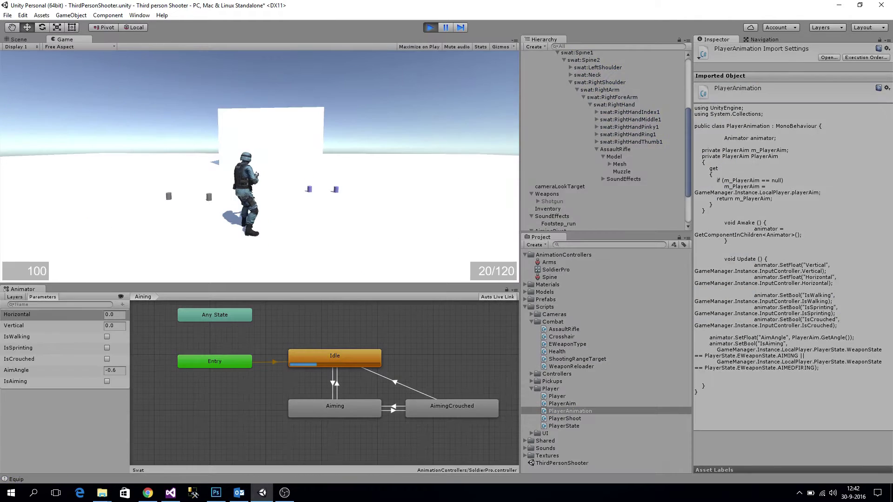
right_click(260, 167)
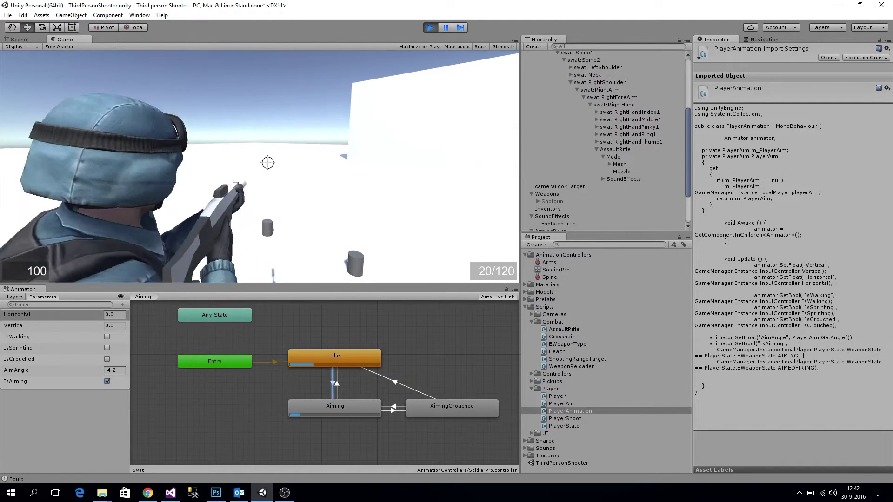
right_click(268, 157)
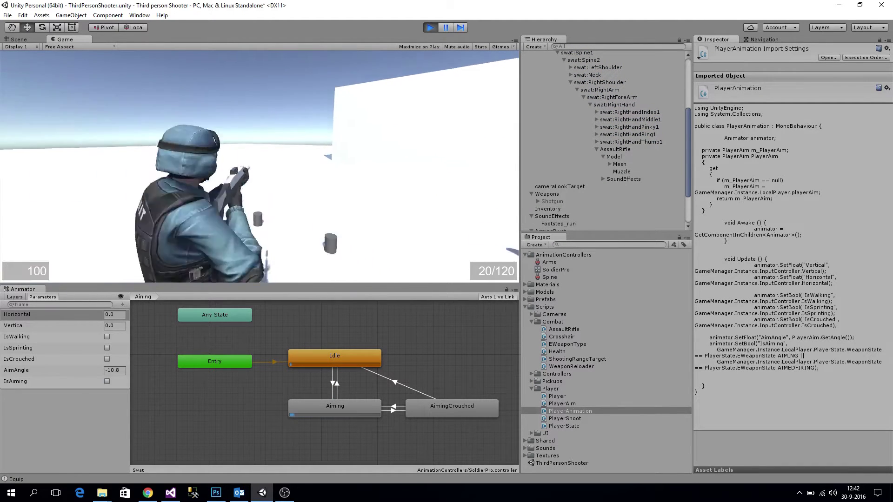
right_click(268, 149)
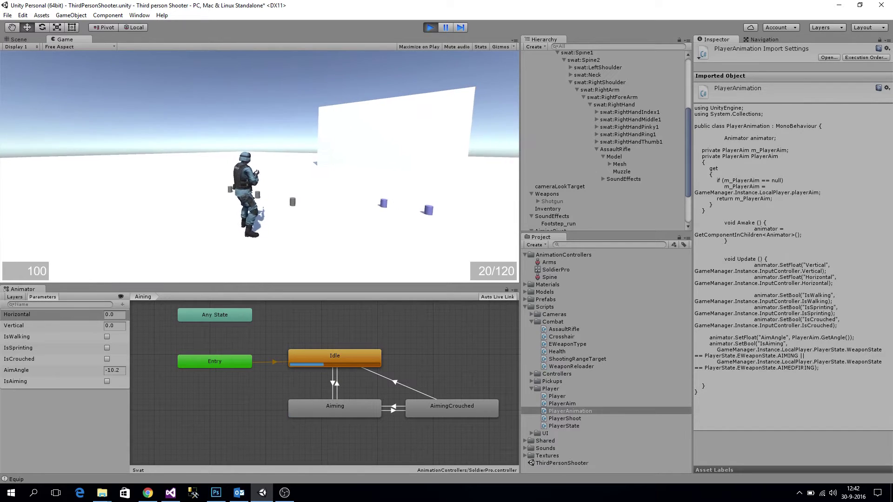
right_click(268, 141)
key(c)
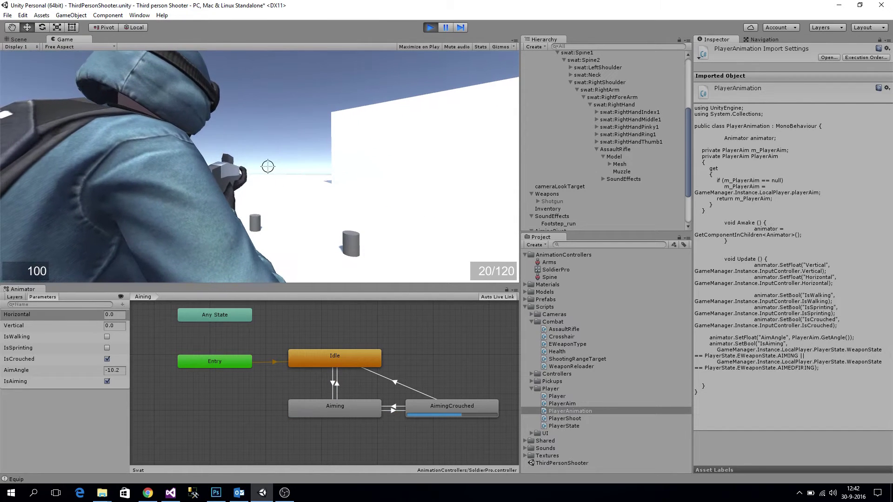
right_click(268, 167)
key(c)
Keep toggling crouched aiming, then select the AimingCrouched-to-Idle transition in the Animator
right_click(268, 166)
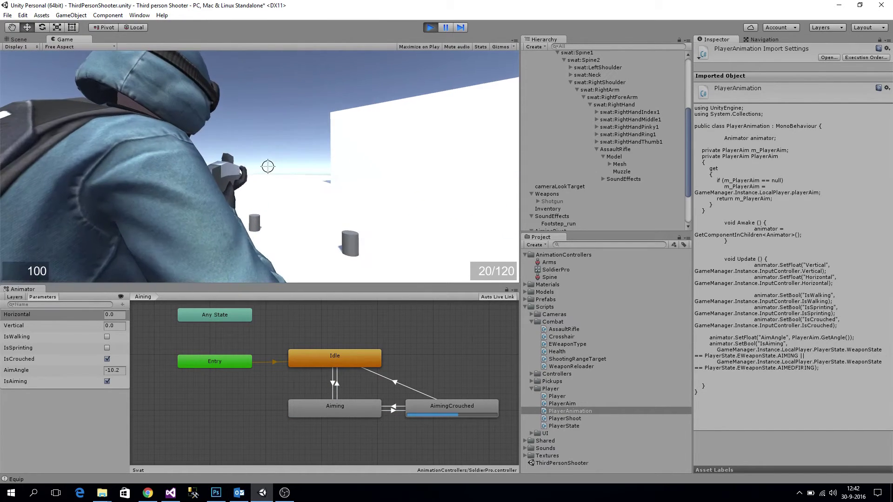
right_click(268, 166)
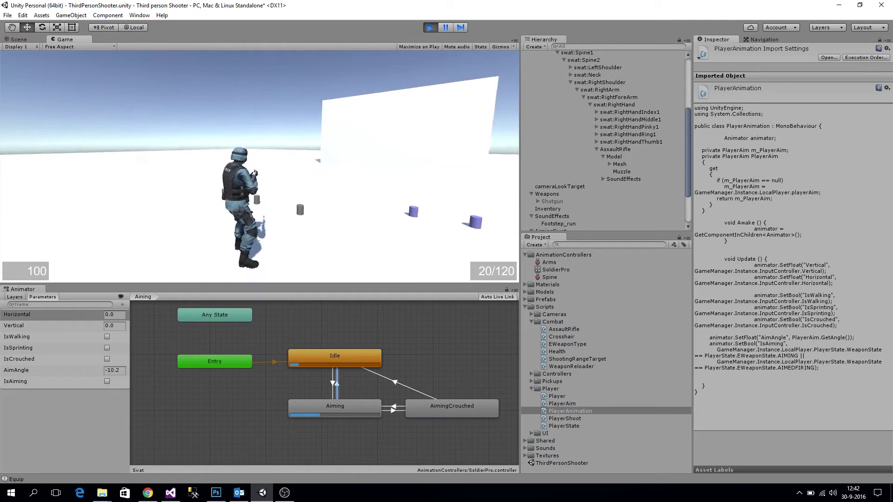
key(c)
right_click(268, 167)
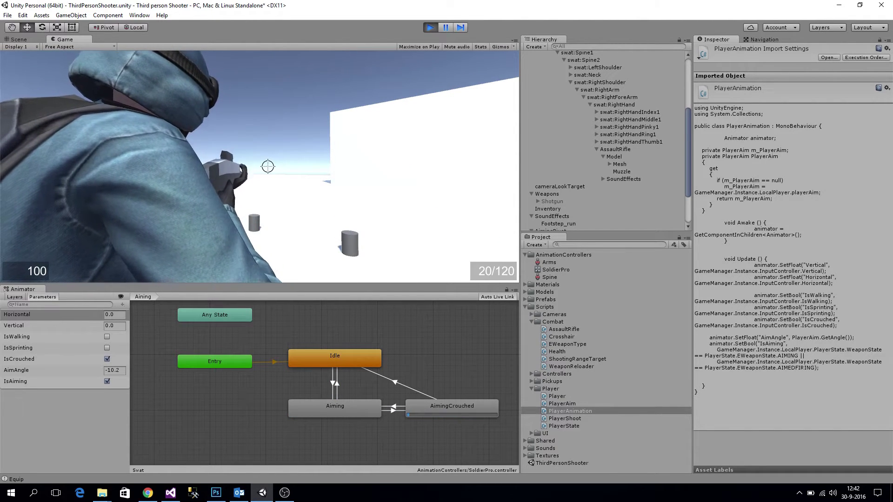
key(c)
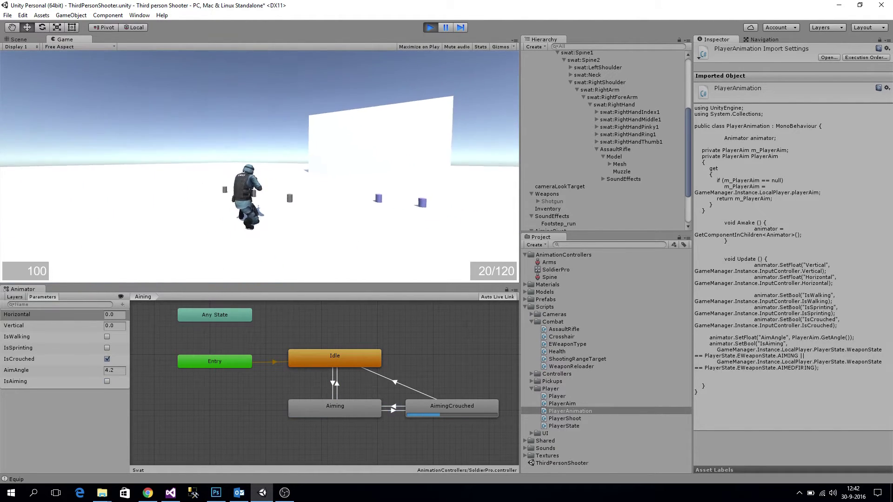
key(alt+Tab)
click(398, 384)
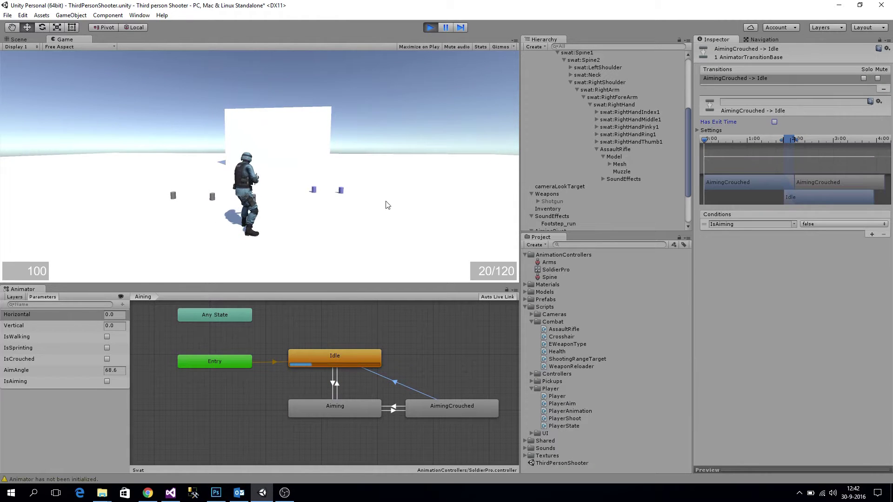
Keep turning, crouching and aiming in the running game, switching to Visual Studio and back
right_drag(385, 202, 216, 100)
key(c)
right_click(123, 93)
right_drag(297, 110, 130, 108)
key(c)
key(c)
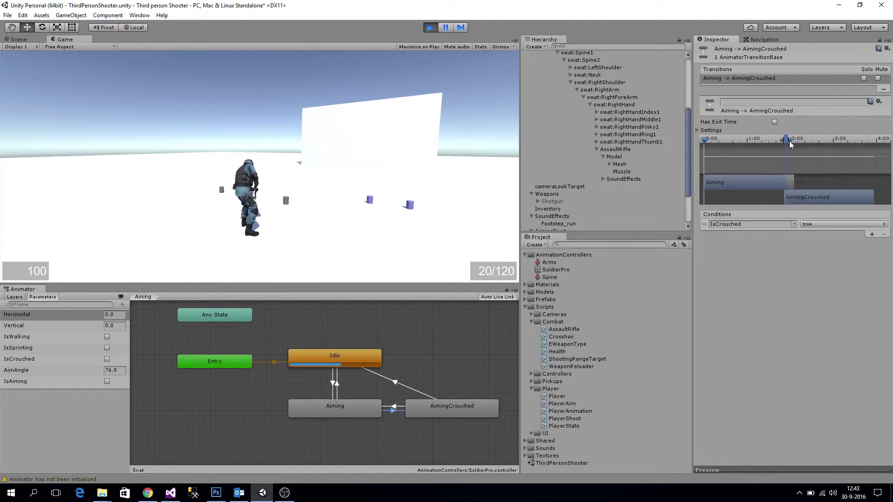
right_drag(333, 159, 319, 52)
key(c)
right_click(295, 96)
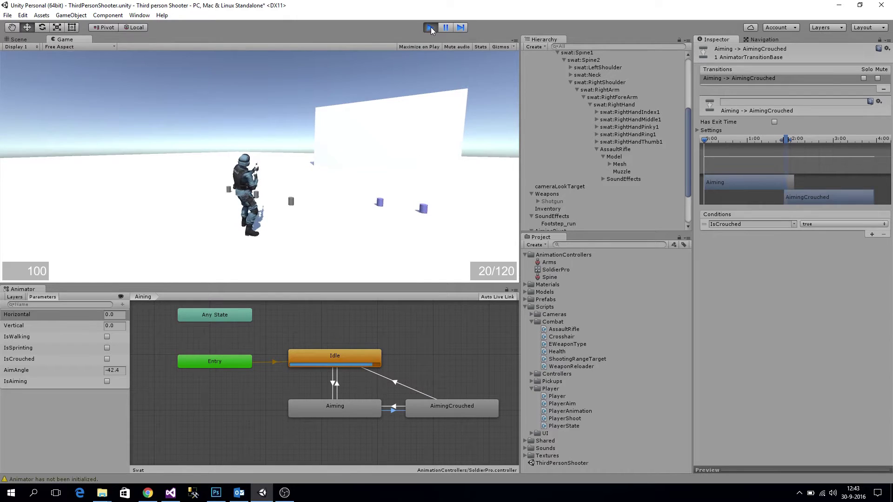
key(alt+Tab)
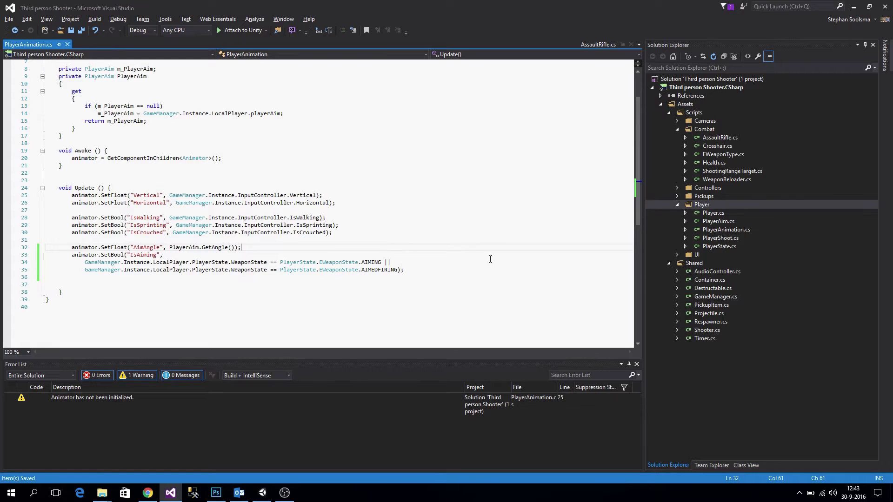
key(alt+Tab)
Stop the game and collapse the Player's Swat bone hierarchy in the Hierarchy
click(430, 28)
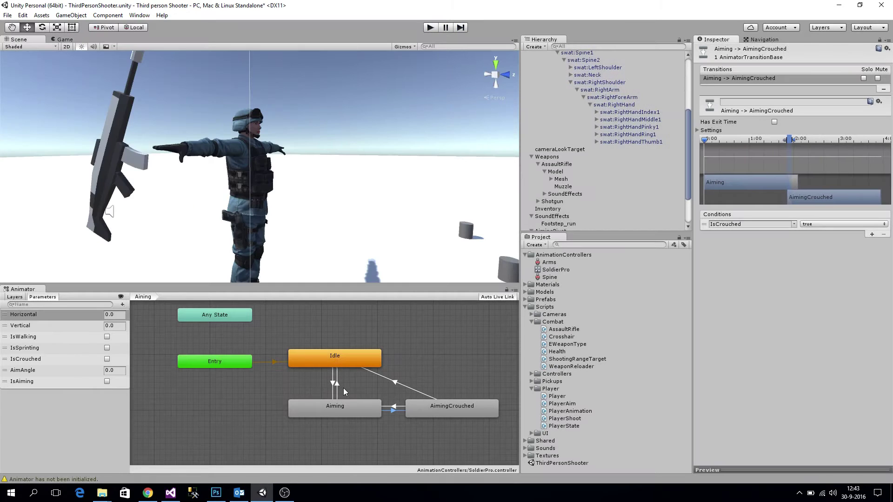
drag(687, 155, 684, 88)
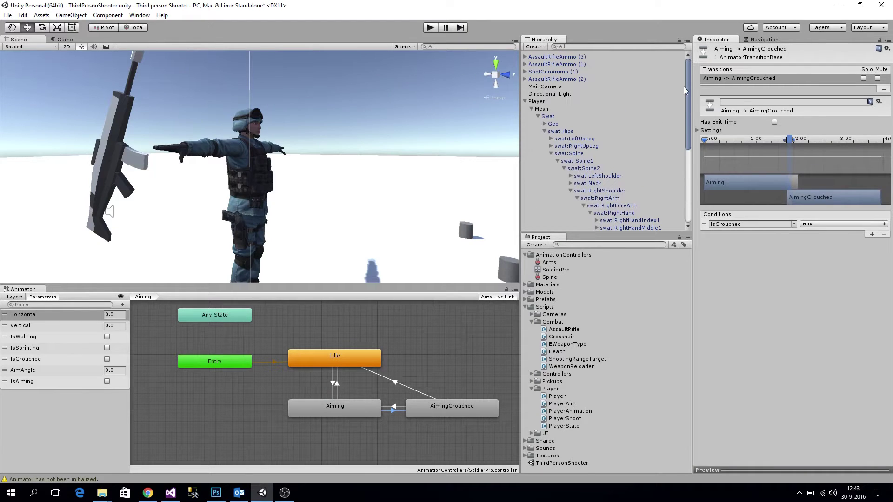
click(525, 101)
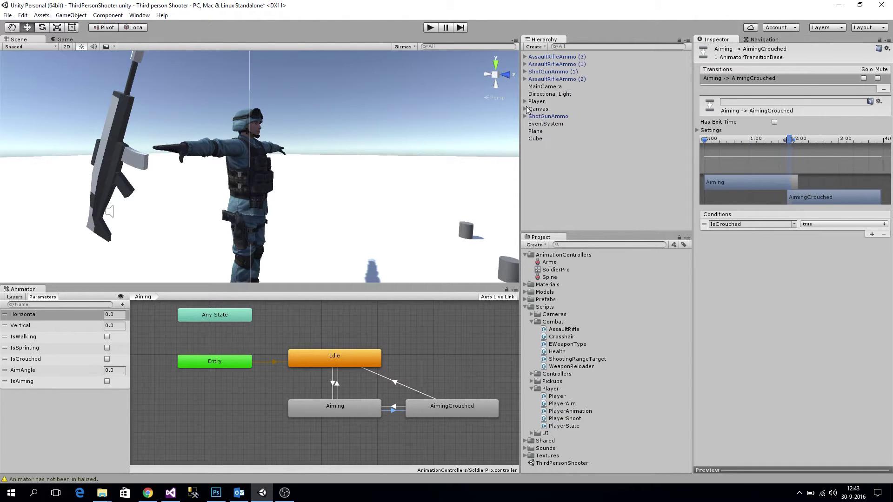
scroll(347, 256, down, 5)
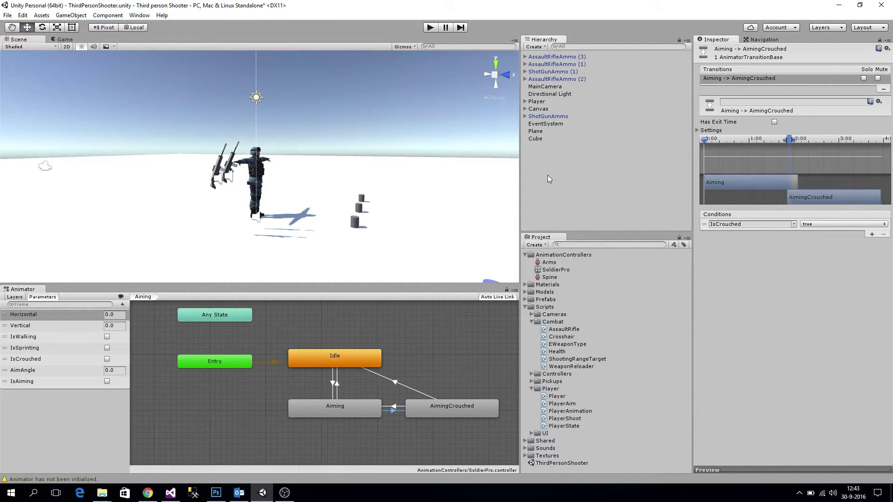
click(525, 102)
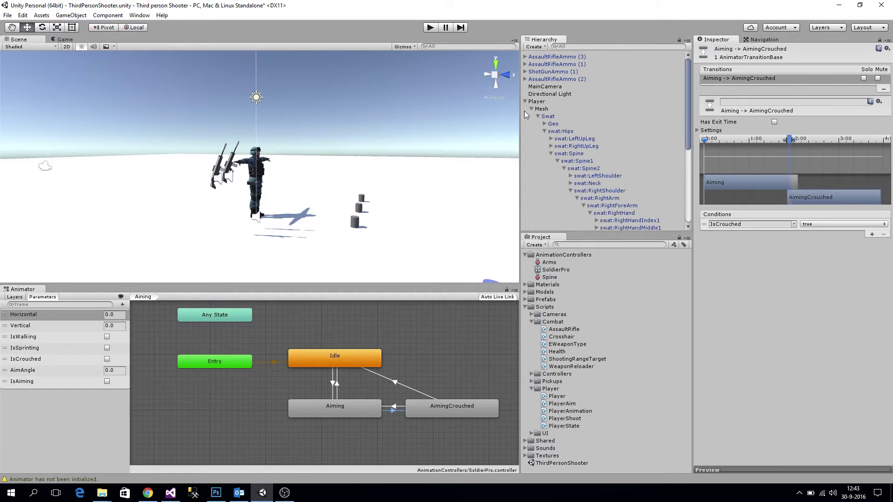
click(551, 153)
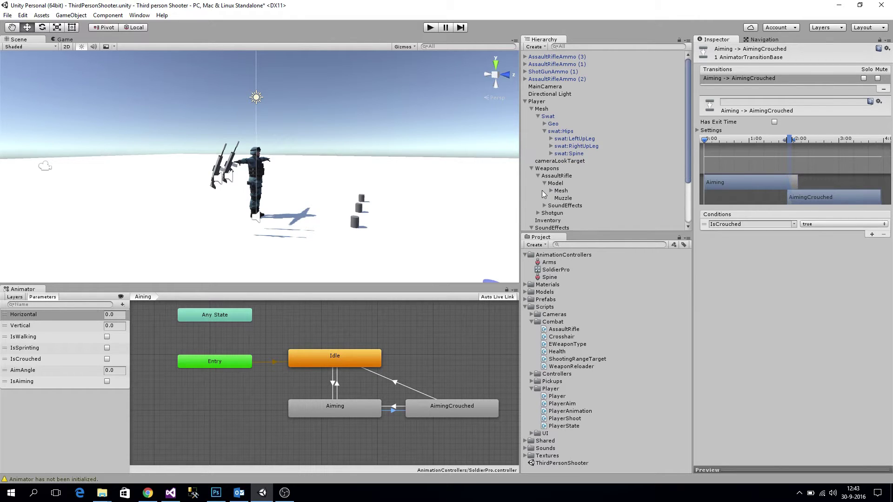
click(539, 117)
scroll(568, 196, down, 2)
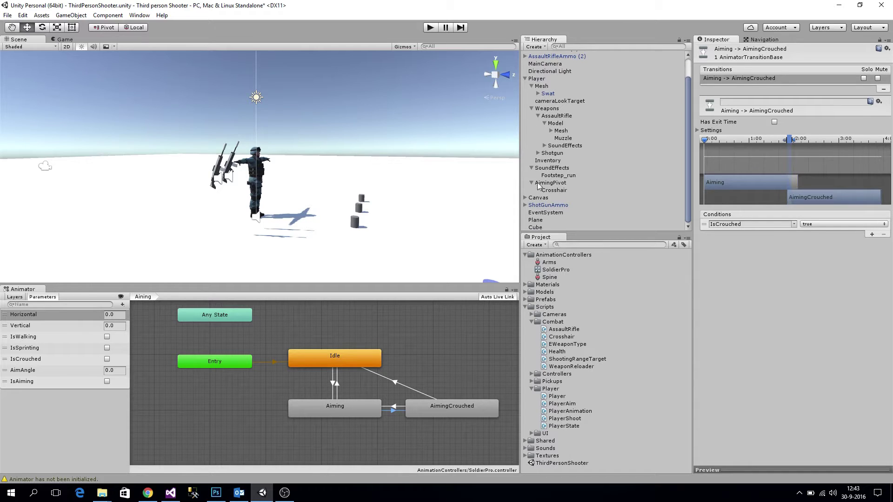
Check Crosshair and AimingPivot, then select AssaultRifle > SoundEffects > Fire
click(546, 189)
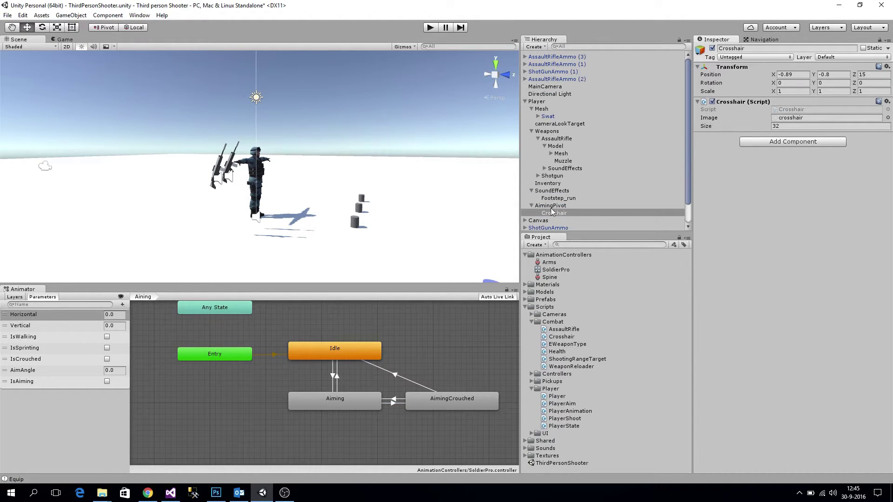
click(551, 206)
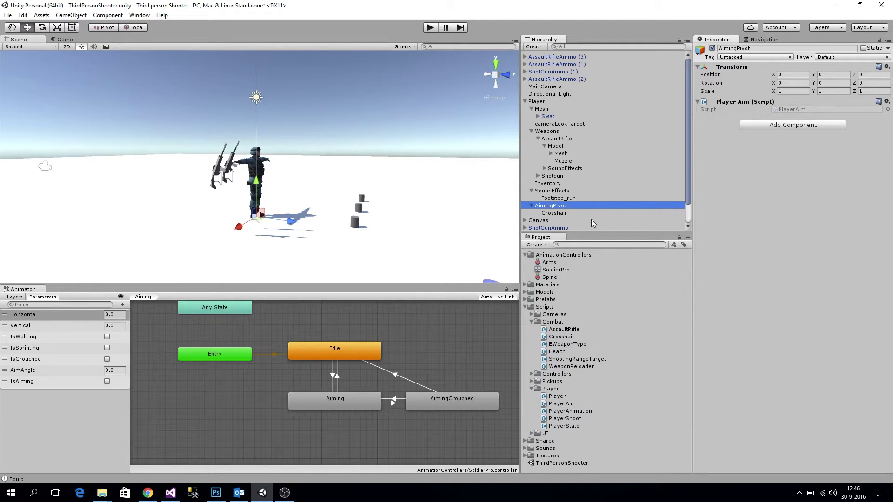
click(545, 146)
click(565, 154)
click(545, 154)
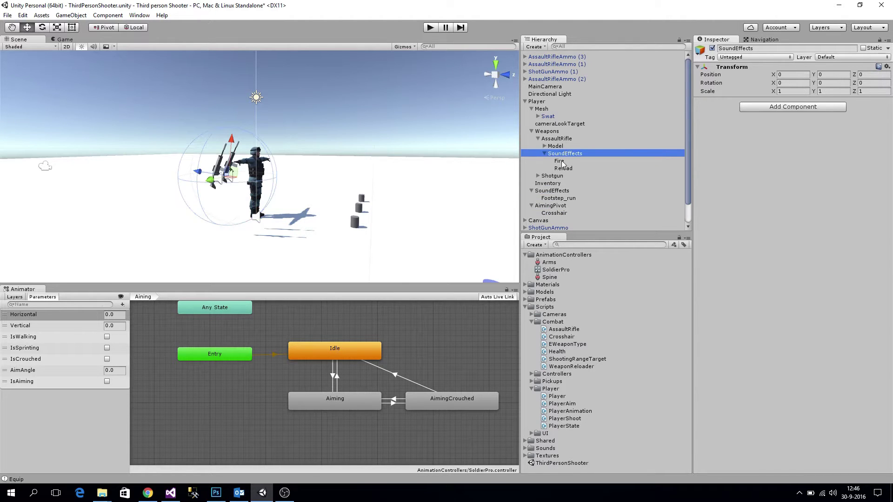
click(560, 161)
Lower the Fire Audio Source volume to about 0.494 and enter play mode
drag(828, 198, 821, 201)
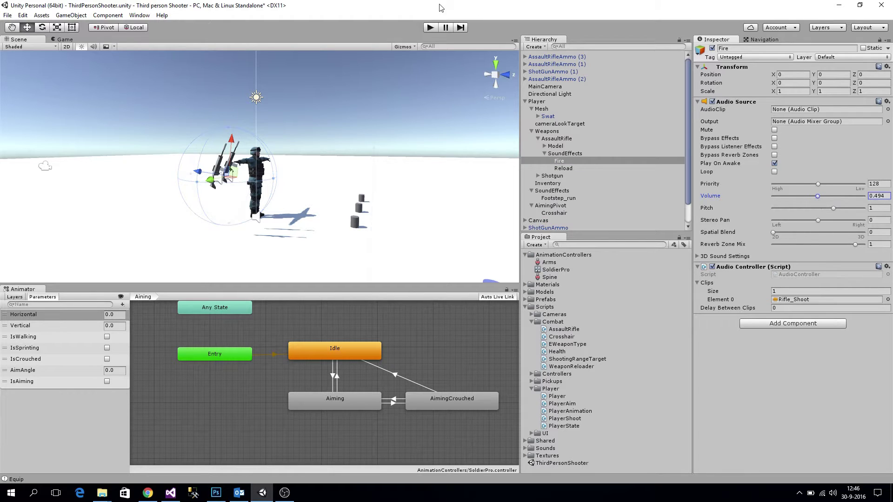
click(429, 28)
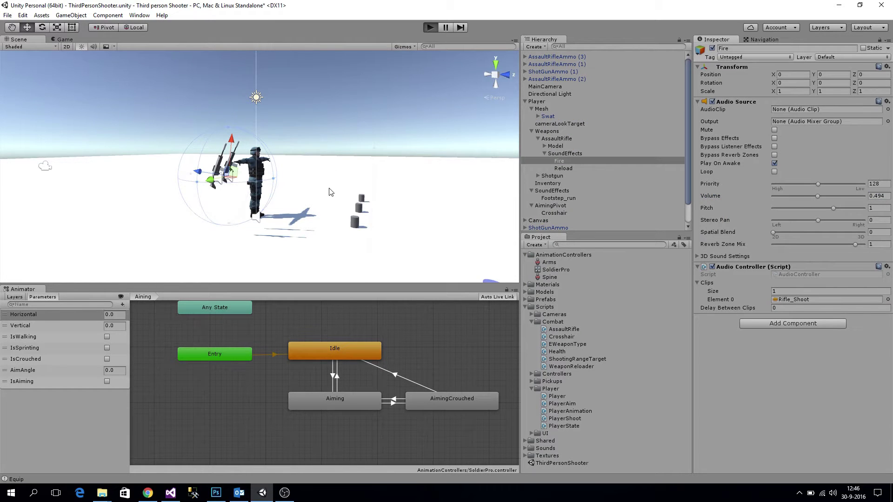
Aim the rifle, fire six shots with the quieter sound, then stop play mode
right_click(259, 160)
click(259, 159)
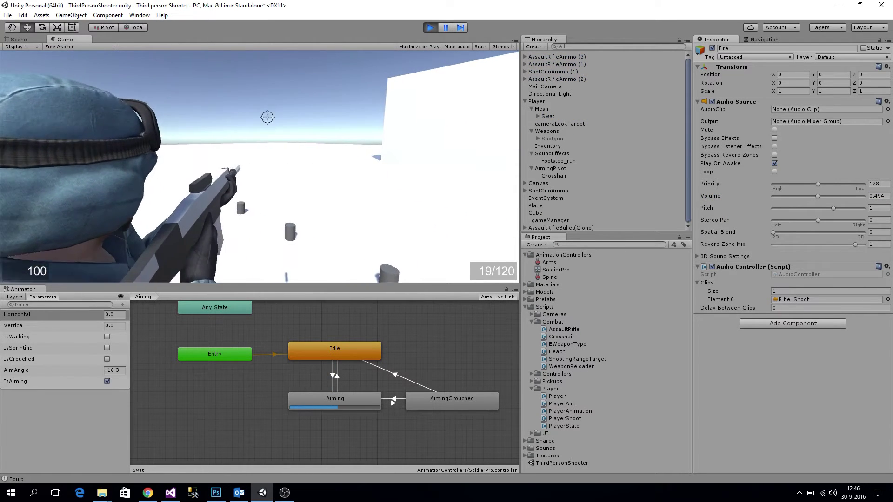
click(260, 167)
click(260, 167)
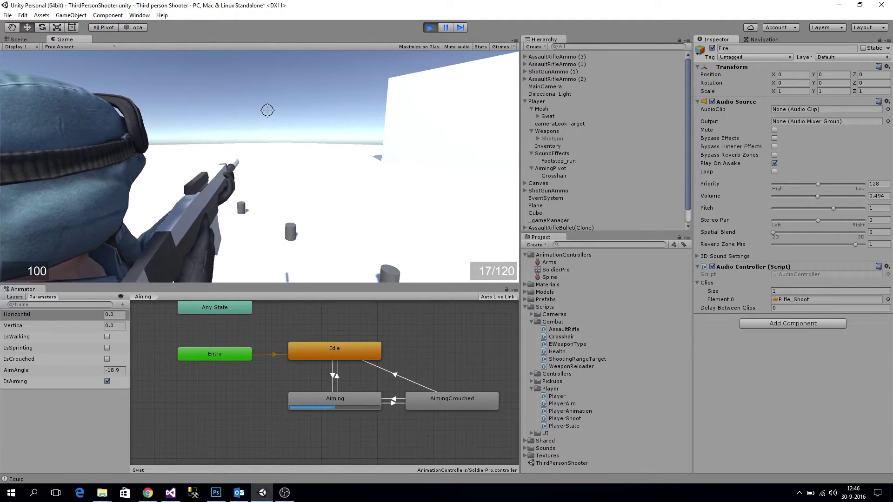
click(259, 166)
click(259, 167)
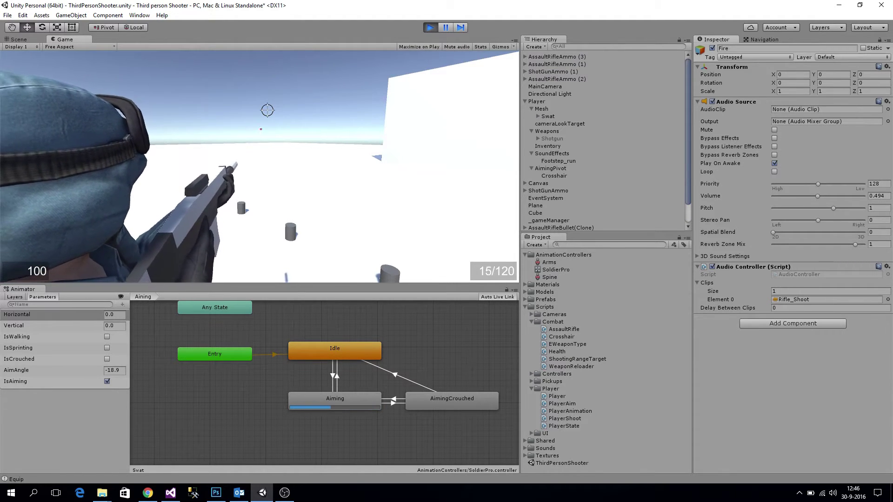
click(260, 167)
key(alt+Tab)
key(alt+Tab)
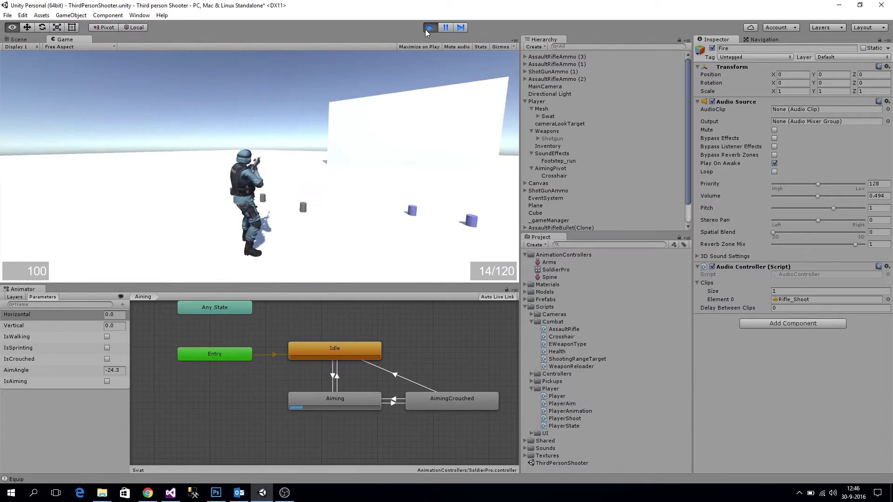
click(430, 27)
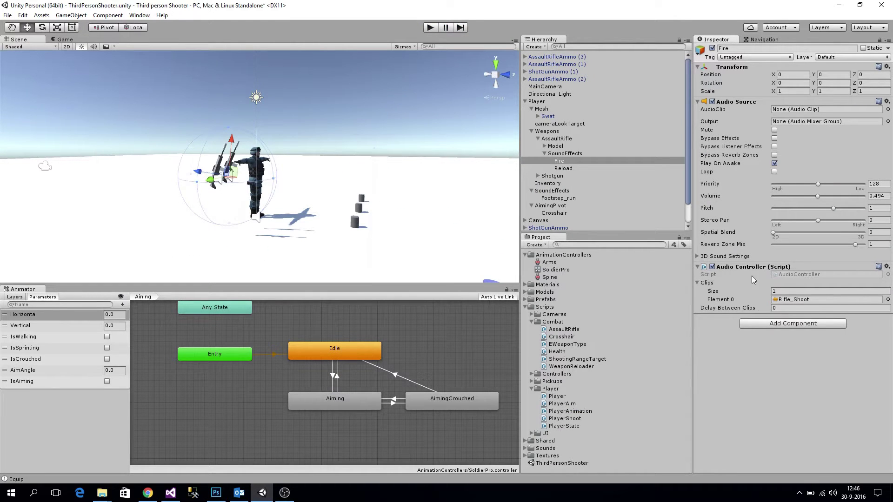
Collapse SoundEffects, select Crosshair, and expand the Shared folder to list Shooter
click(549, 154)
click(545, 153)
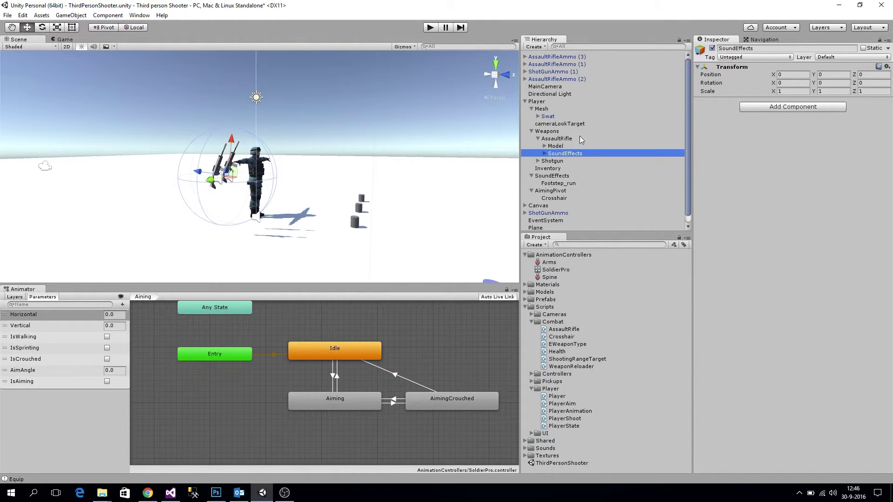
click(560, 197)
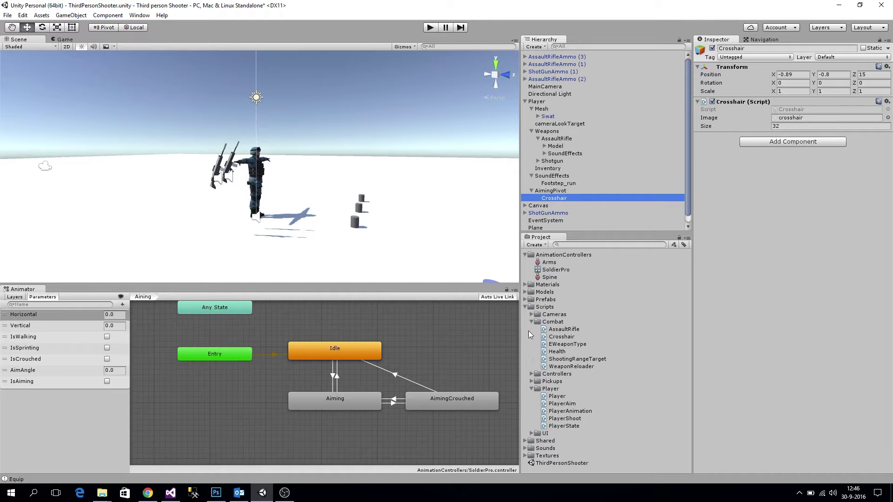
click(524, 441)
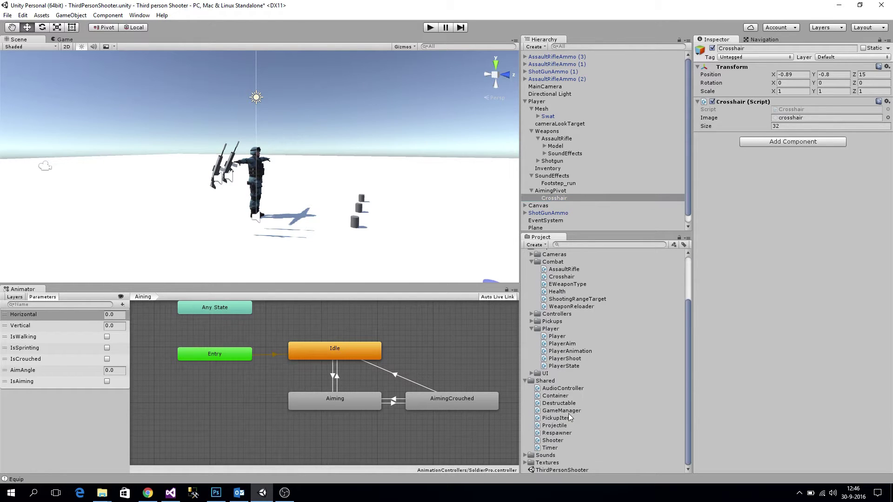
Open Shooter.cs and add a [SerializeField] Transform aimTarget field below audioFire
double_click(553, 441)
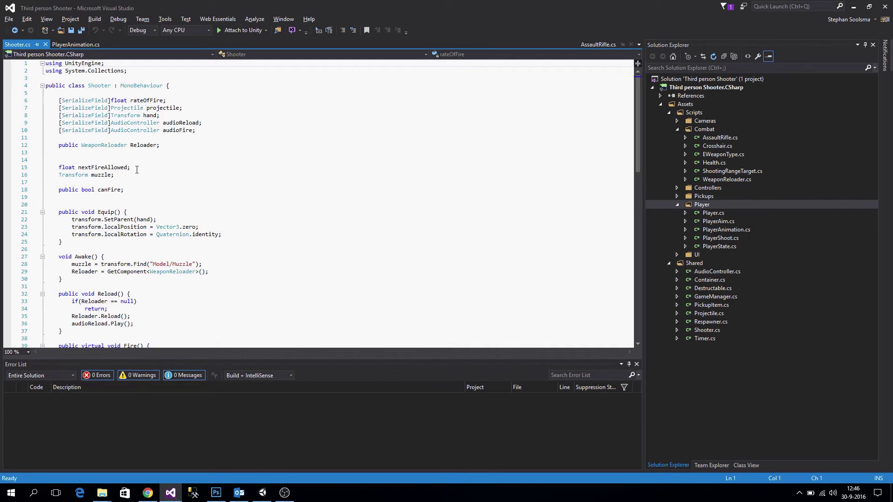
click(237, 130)
key(Return)
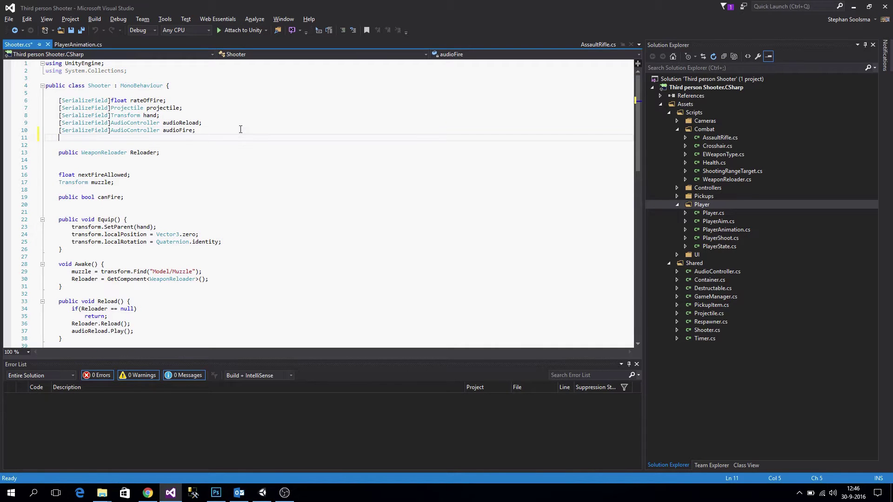
text([SerializeField]Transform )
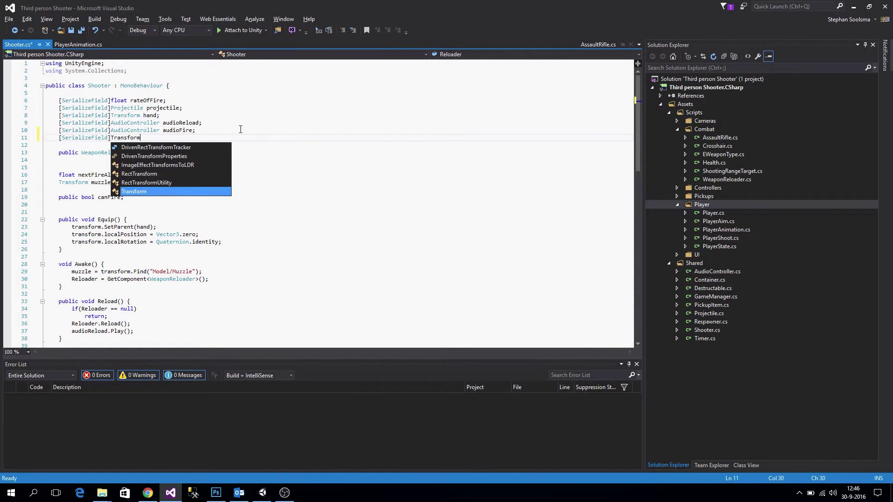
text(aimT)
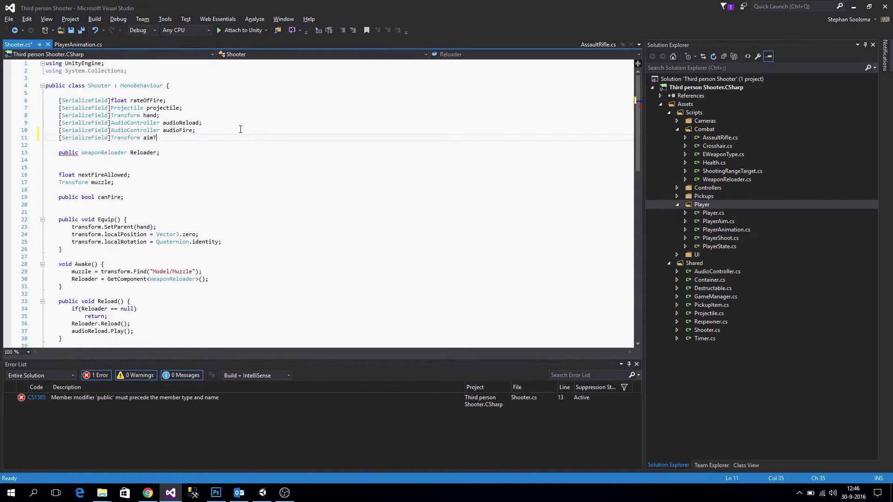
text(arget;)
key(ctrl+Left)
key(ctrl+Left)
key(ctrl+Left)
key(Return)
key(End)
key(Delete)
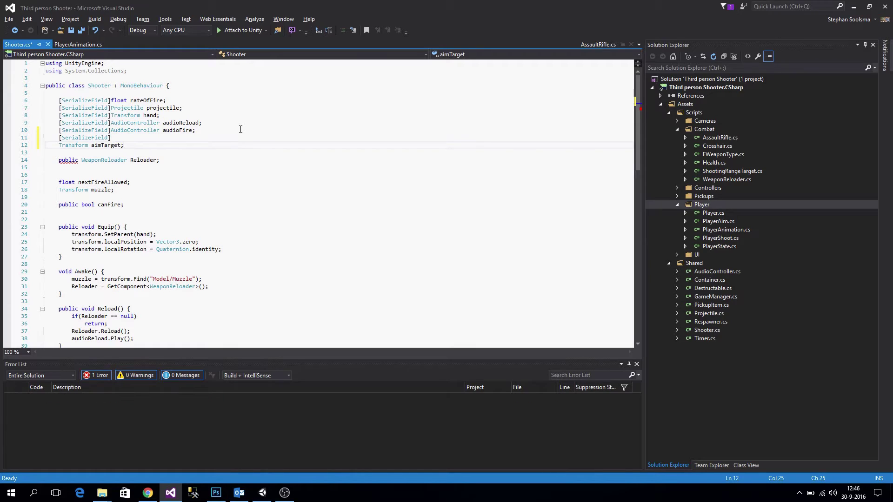
Join the SerializeField attribute onto the aimTarget line and save Shooter.cs
key(Return)
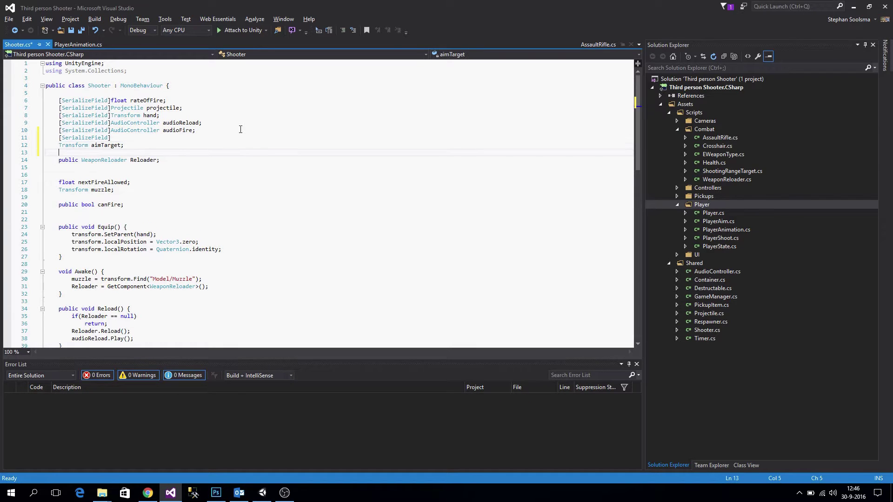
key(Up)
key(Up)
key(Right)
key(ctrl+Right)
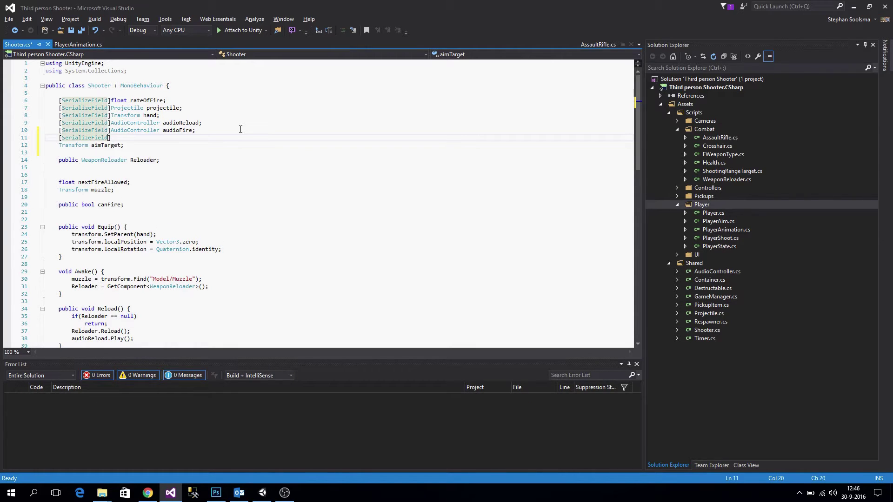
key(Right)
key(ctrl+shift+Right)
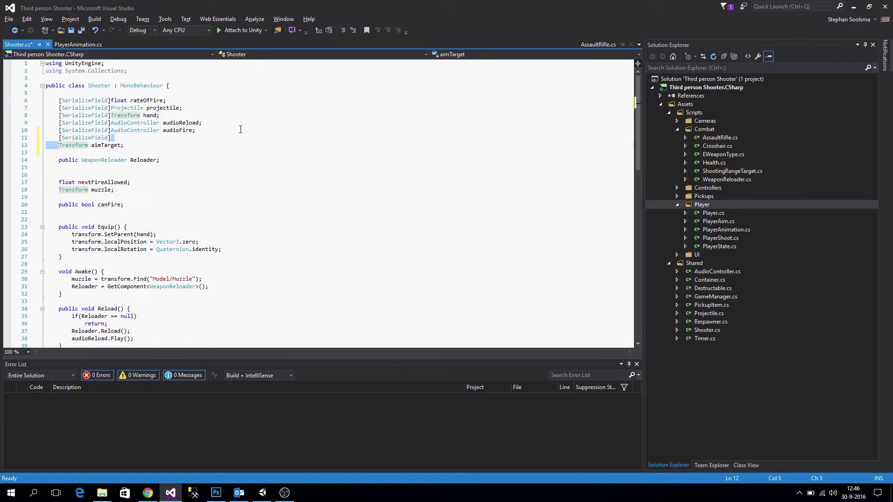
key(Delete)
key(ctrl+s)
key(Down)
key(Down)
key(Down)
scroll(149, 214, down, 5)
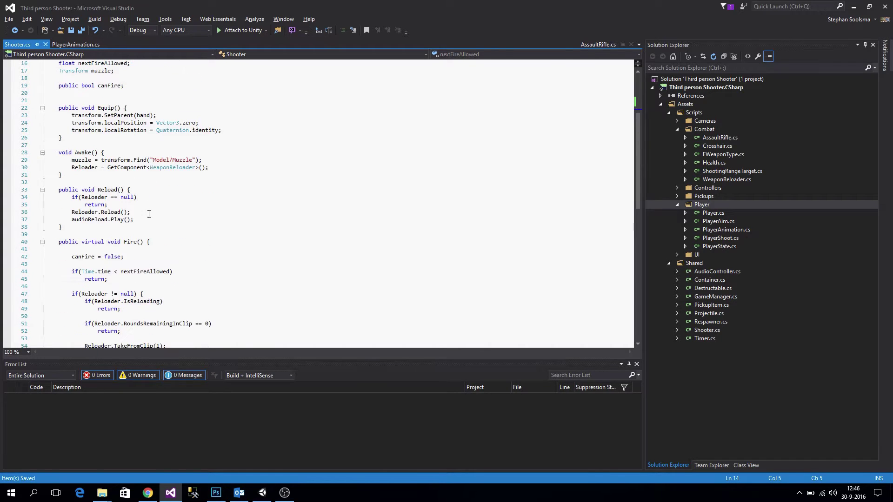
Insert blank lines in Fire() just above the projectile Instantiate comment
scroll(148, 214, down, 7)
scroll(130, 158, up, 12)
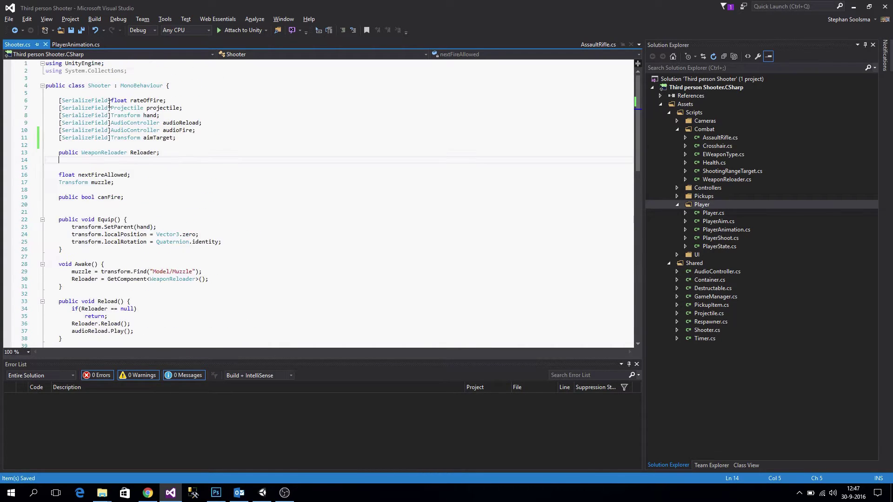
scroll(161, 138, down, 13)
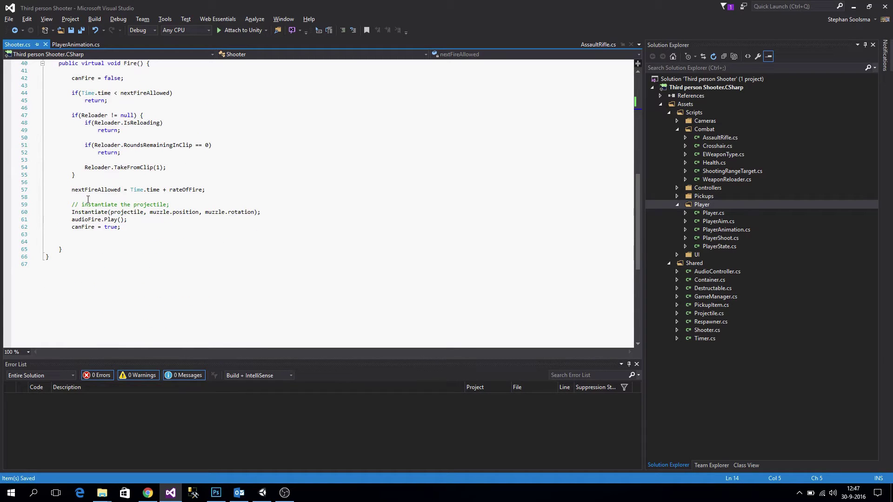
click(88, 199)
scroll(139, 214, up, 4)
key(Return)
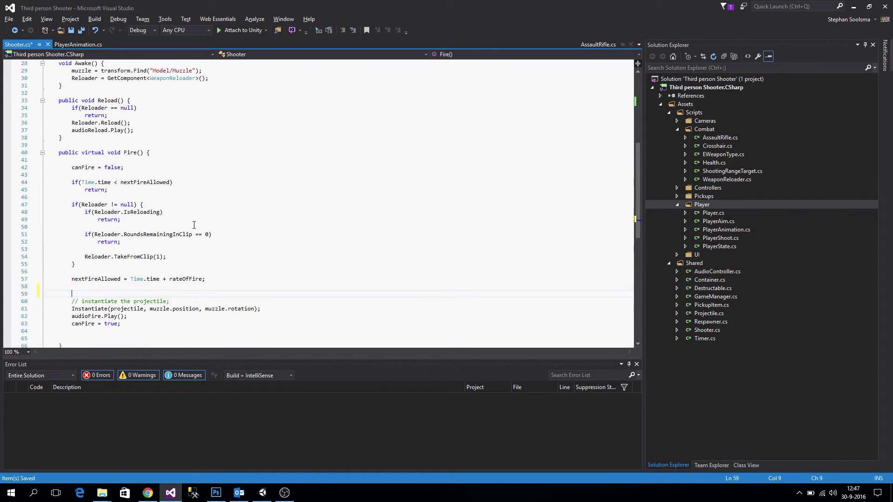
key(Up)
key(Return)
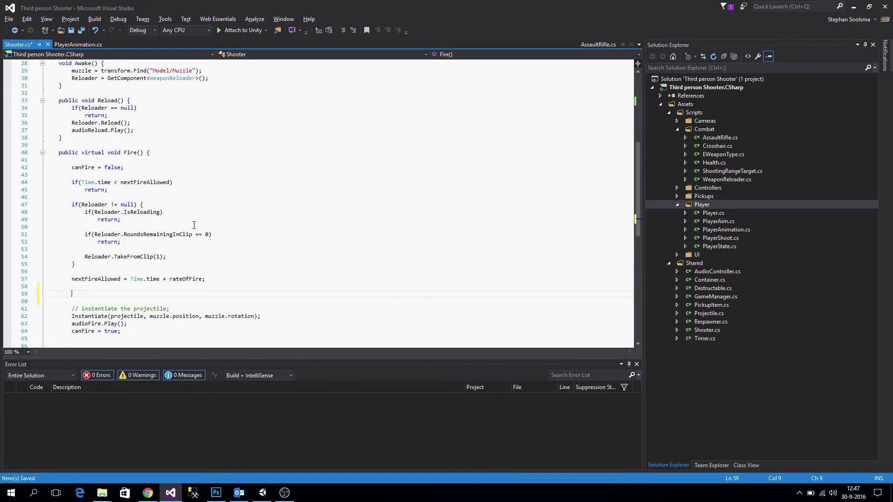
Write muzzle.LookAt(aimTarget); with IntelliSense and save the script
text(muzzle.setro)
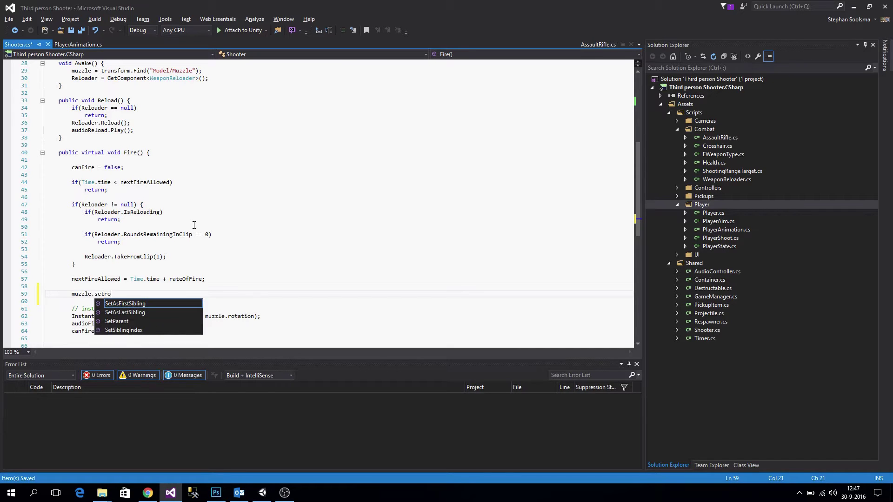
key(BackSpace)
key(BackSpace)
key(BackSpace)
key(BackSpace)
key(BackSpace)
text(loo)
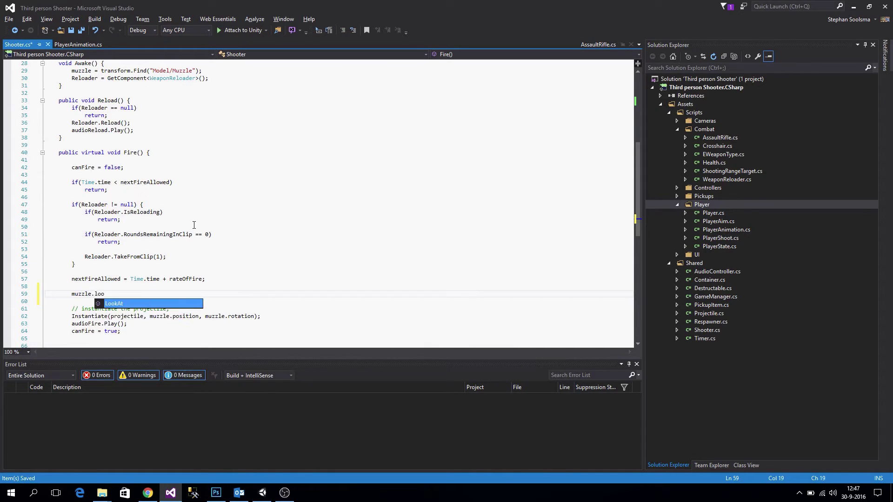
key(Tab)
text(()
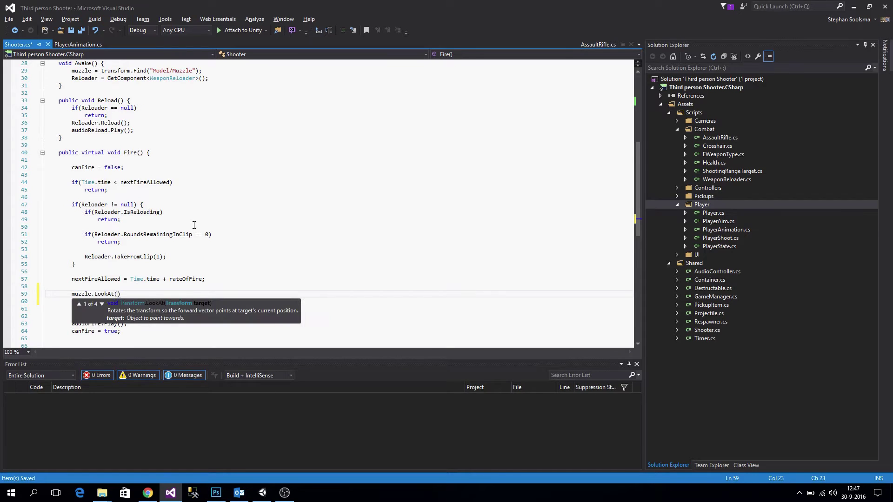
text(aimTarget);)
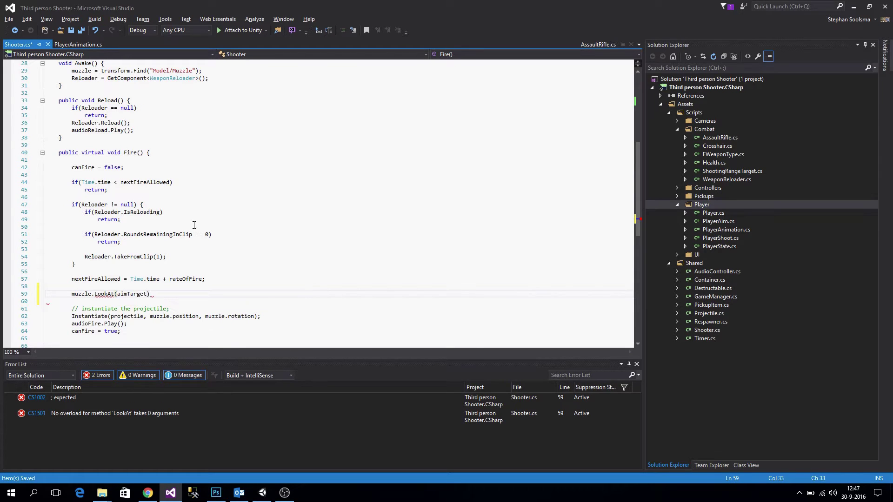
key(ctrl+s)
Check the Instantiate call's projectile and muzzle.rotation arguments, then return to Unity
scroll(188, 256, down, 2)
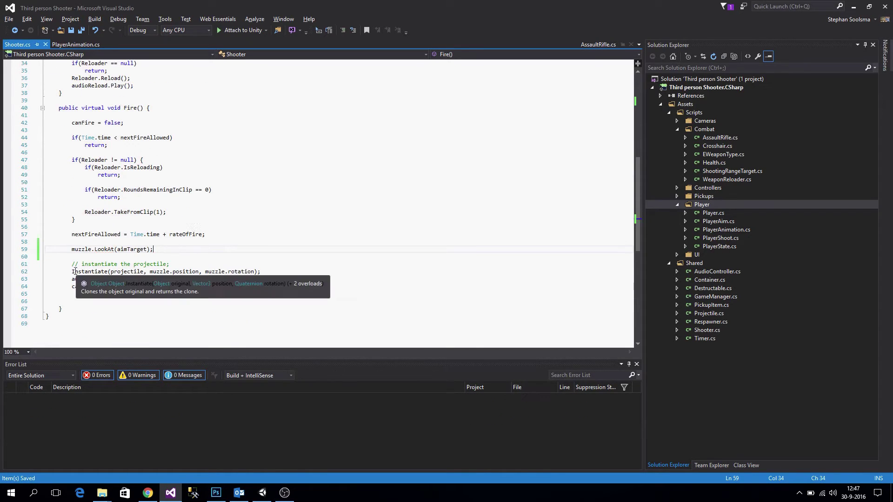
double_click(127, 272)
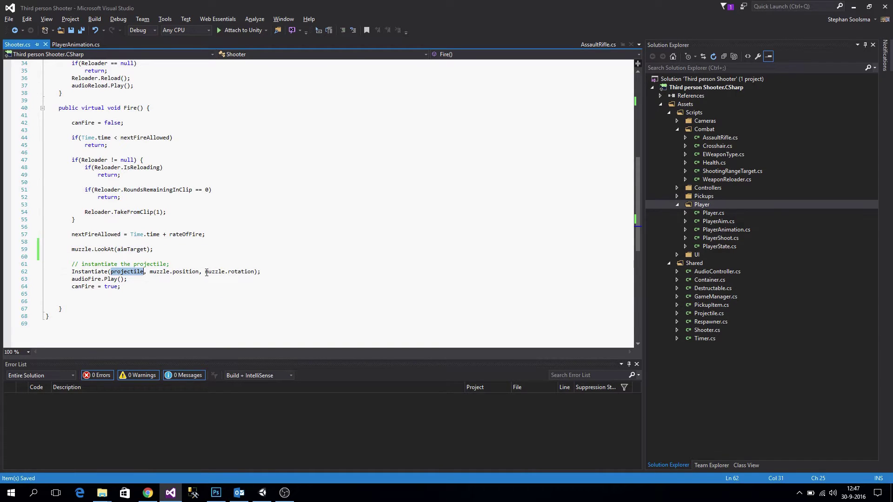
drag(206, 273, 255, 273)
click(238, 247)
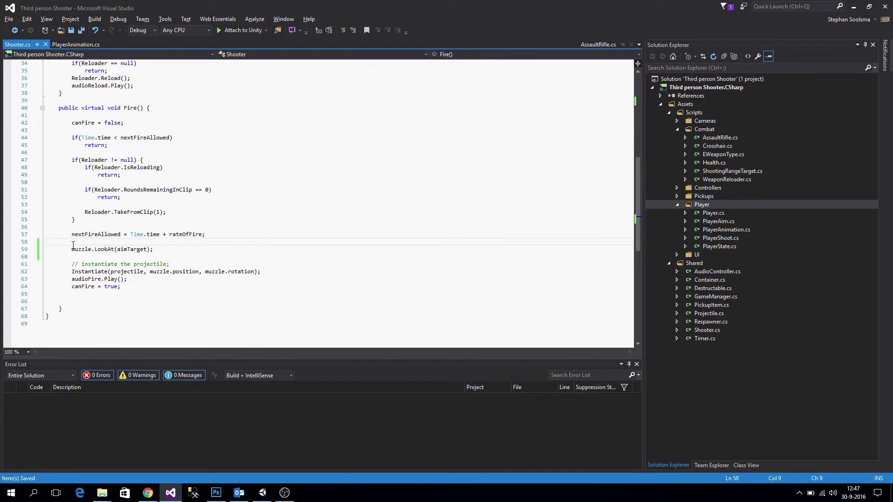
key(alt+Tab)
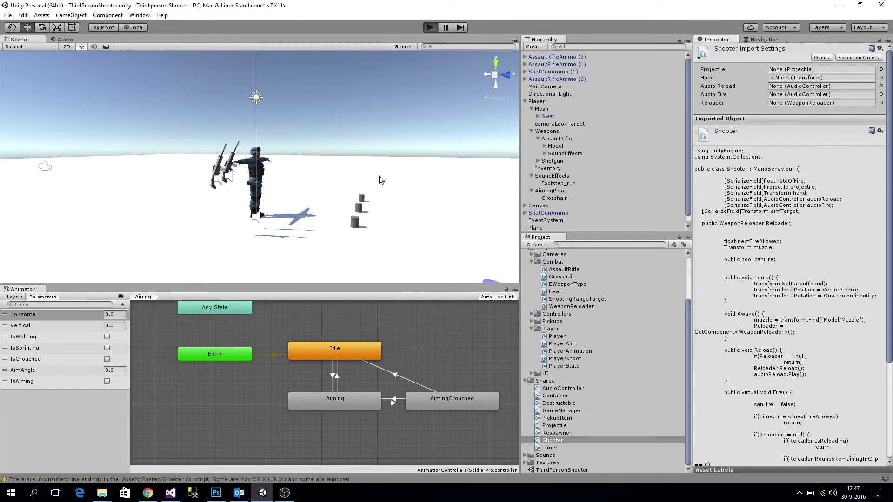
key(ctrl+p)
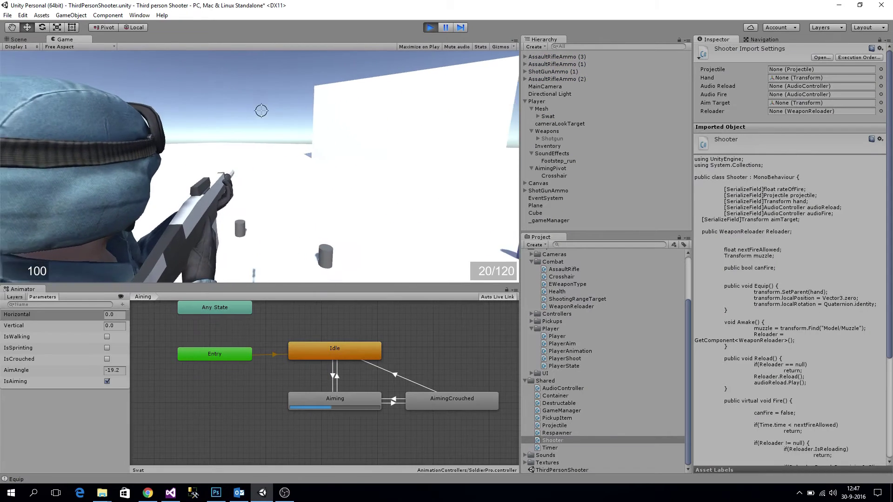
click(265, 107)
click(267, 95)
click(267, 93)
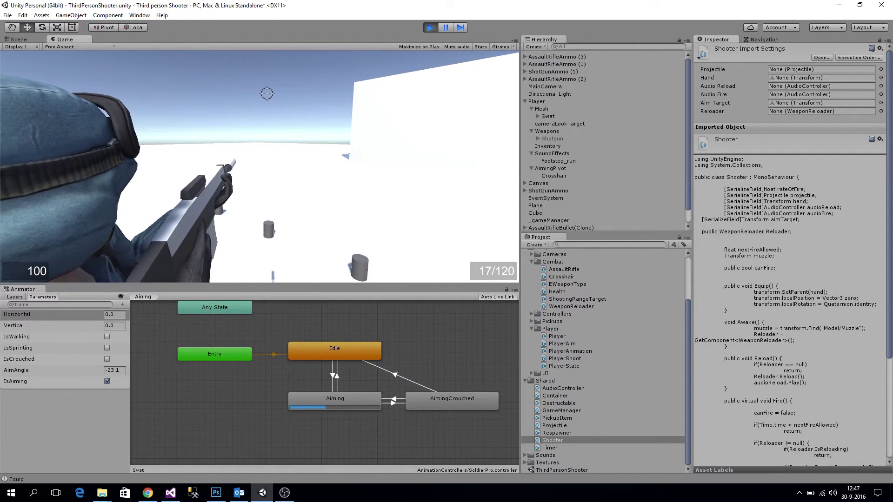
click(267, 94)
click(268, 100)
click(267, 101)
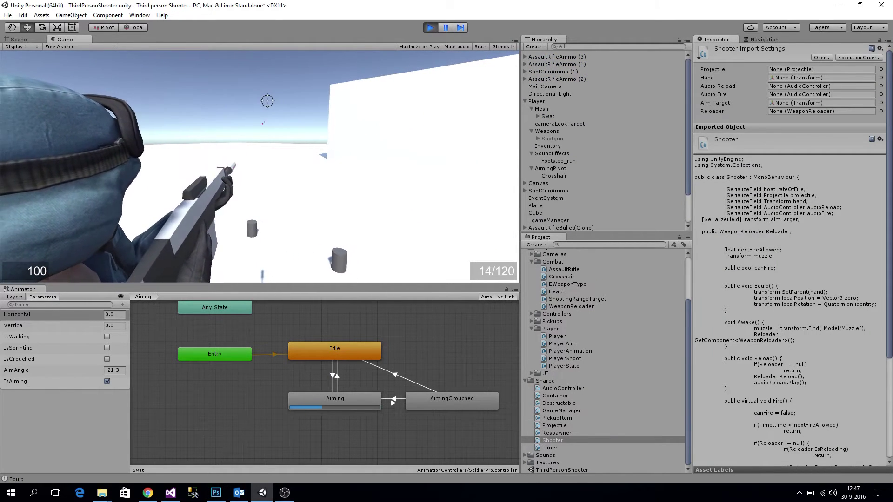
key(alt+Tab)
key(alt+Tab)
click(430, 28)
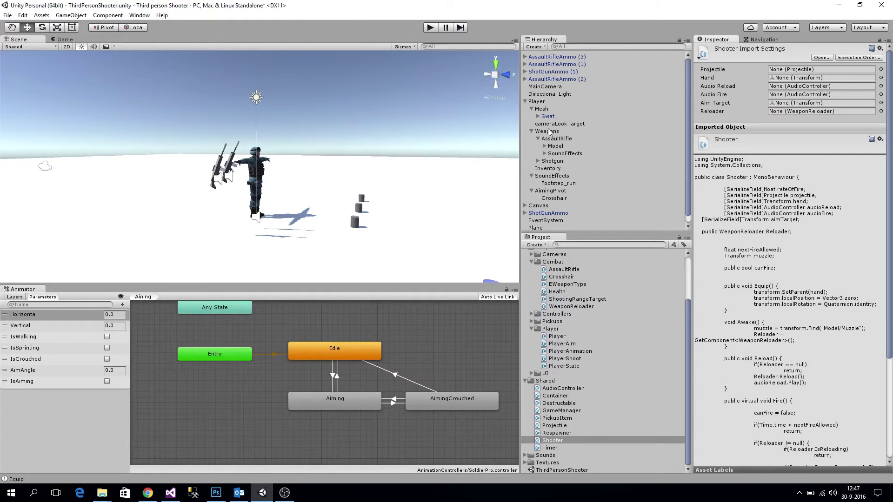
Assign Crosshair as AssaultRifle's Aim Target, then enter play mode and aim upward
click(537, 103)
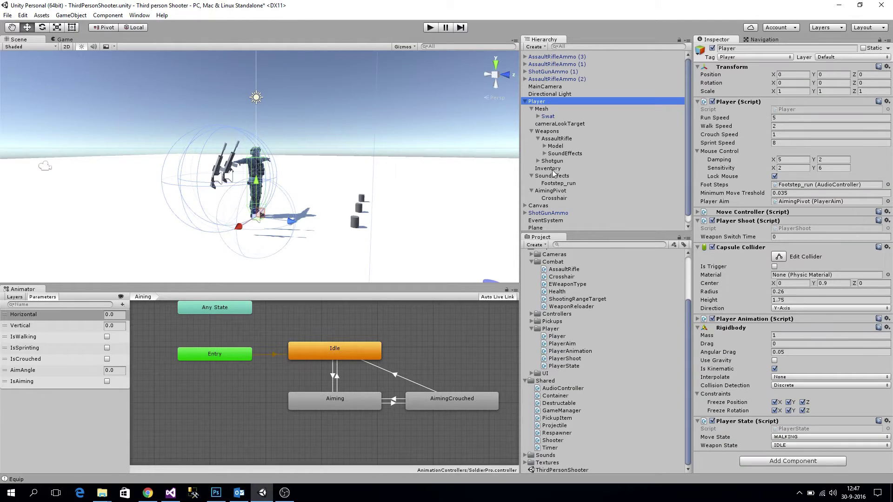
click(557, 139)
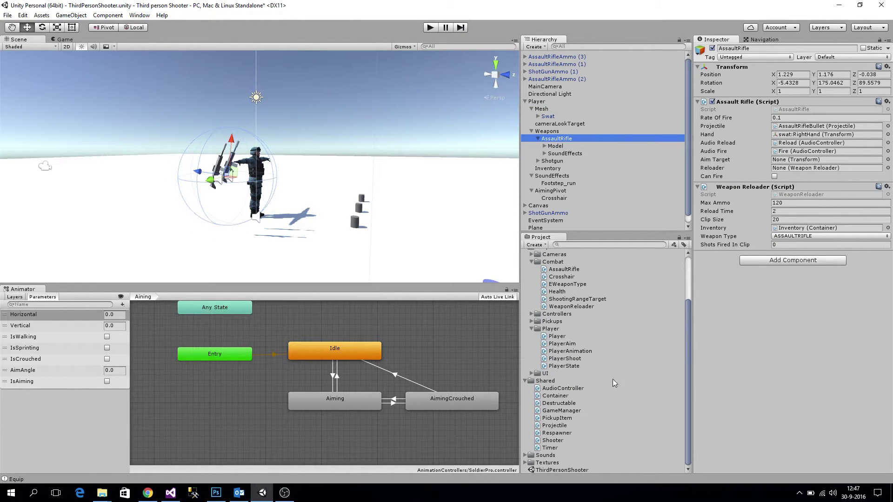
drag(555, 197, 786, 164)
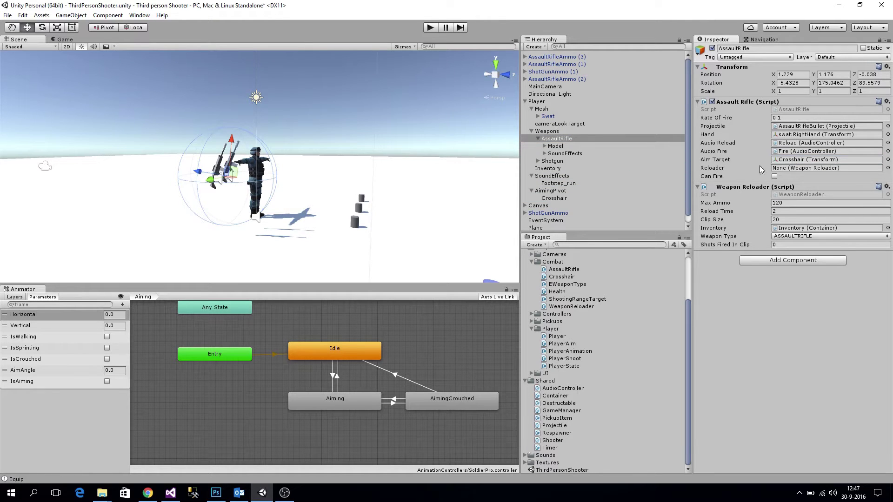
click(433, 27)
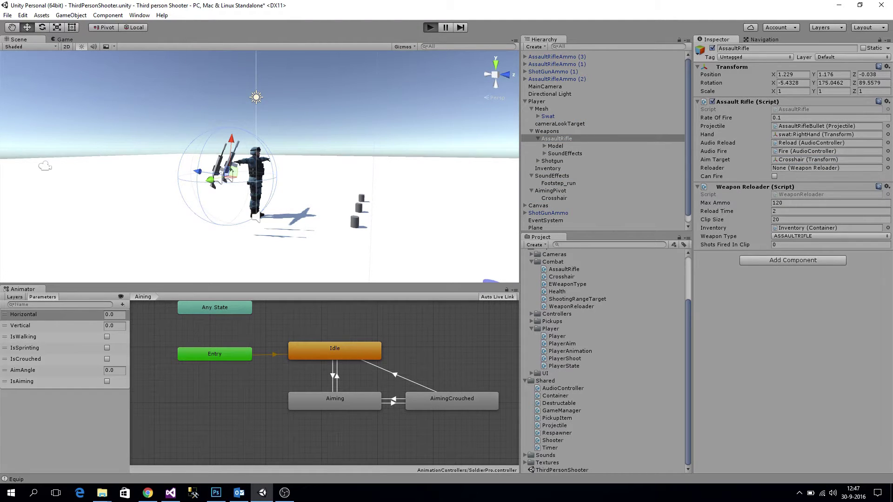
right_drag(259, 167, 268, 104)
Fire eight shots at different crosshair positions to check the muzzle aiming
click(267, 93)
click(265, 109)
click(275, 130)
click(275, 130)
click(275, 130)
click(268, 106)
click(267, 106)
click(268, 106)
click(268, 105)
Stop play mode and open the Crosshair script in Visual Studio
key(alt+Tab)
key(alt+Tab)
click(430, 29)
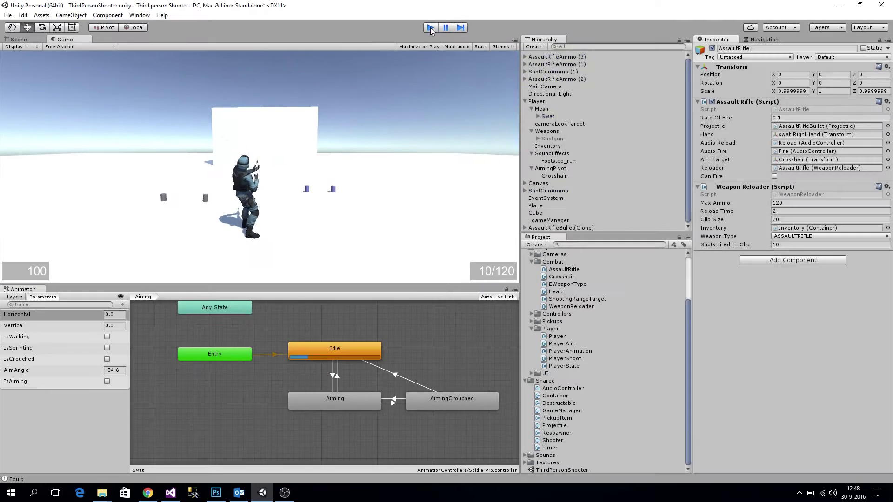
click(430, 29)
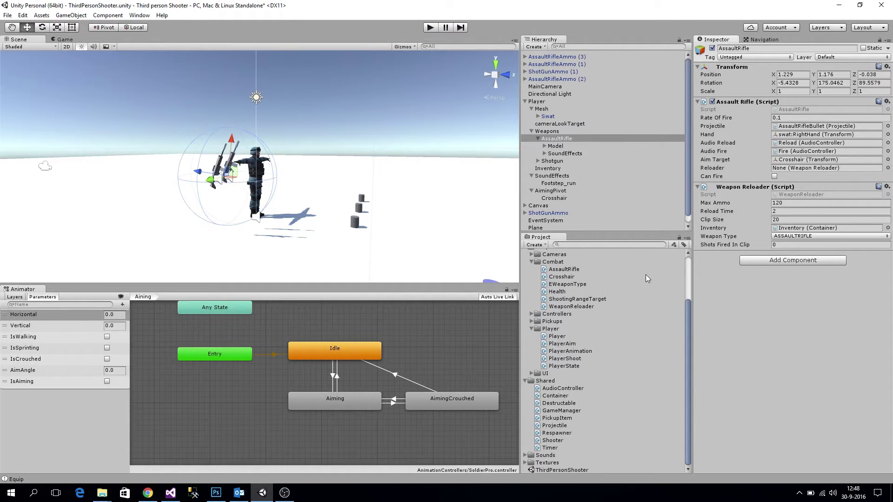
double_click(561, 277)
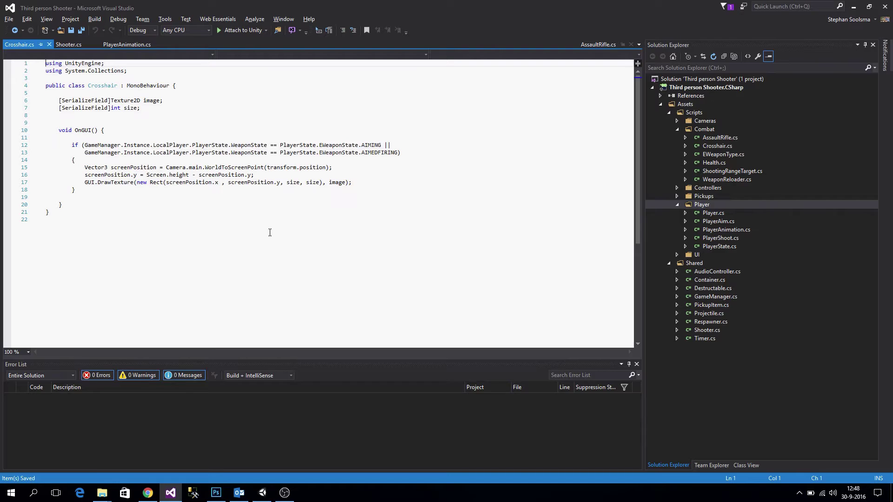
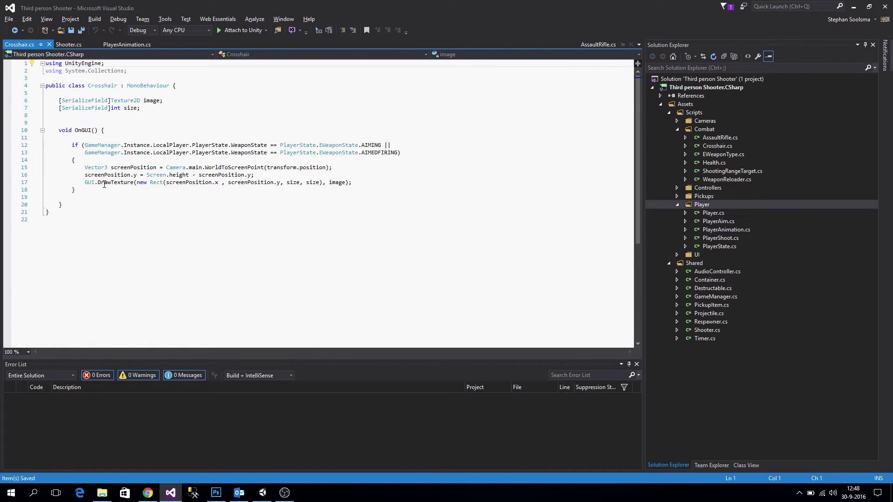
On line 17, subtract size / 2 from screenPosition.x and screenPosition.y, then save Crosshair.cs
drag(82, 182, 373, 182)
click(217, 182)
text(-)
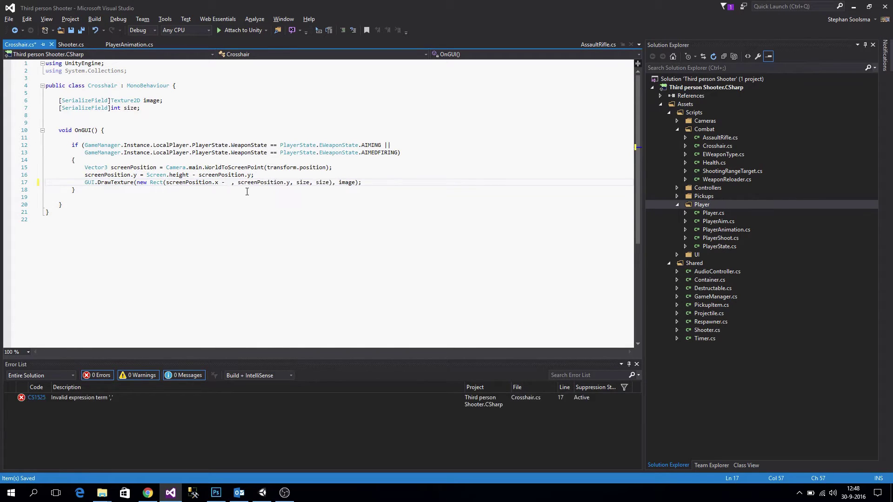
text( size / 2)
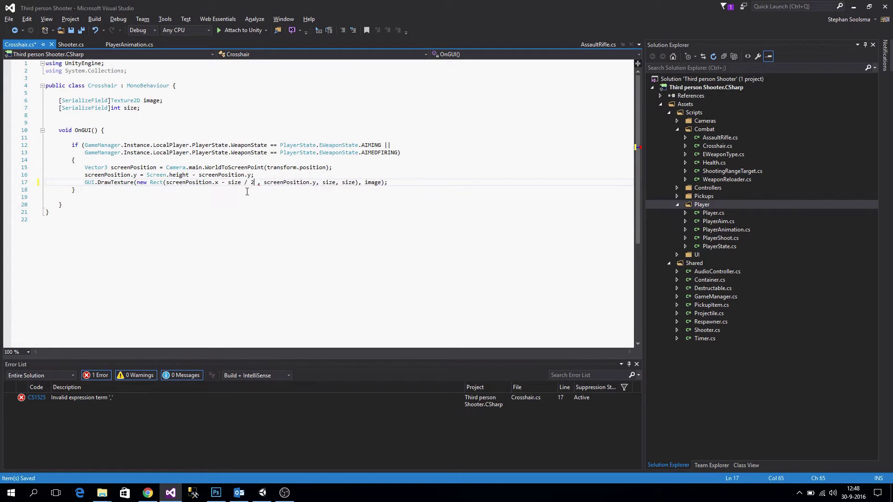
text( , screenPosition.y - size)
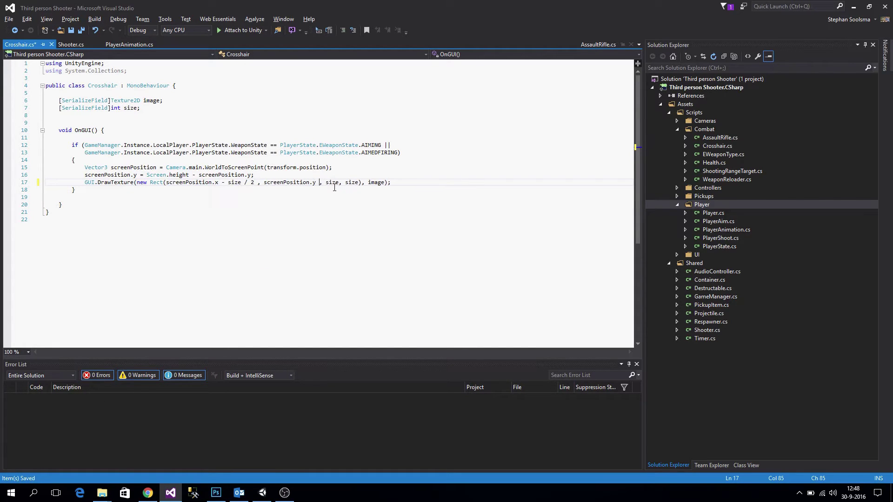
text( /2)
key(ctrl+s)
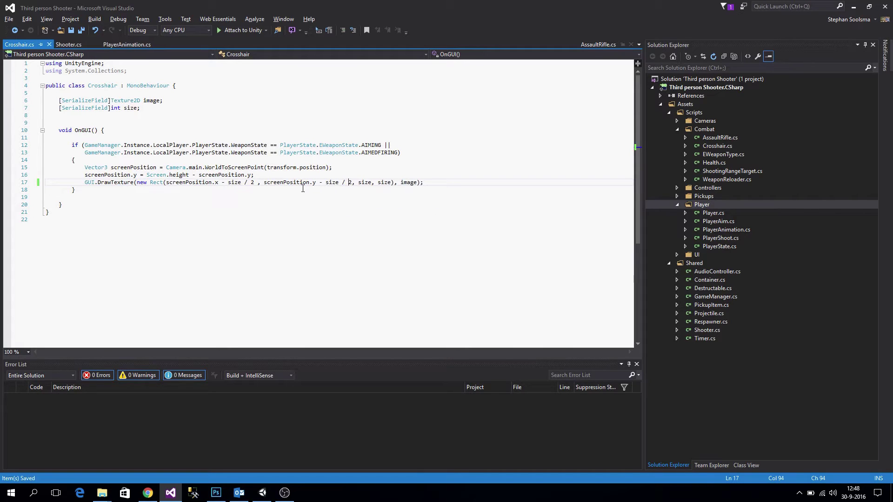
Review the new size / 2 offsets on line 17 and return to Unity
double_click(231, 182)
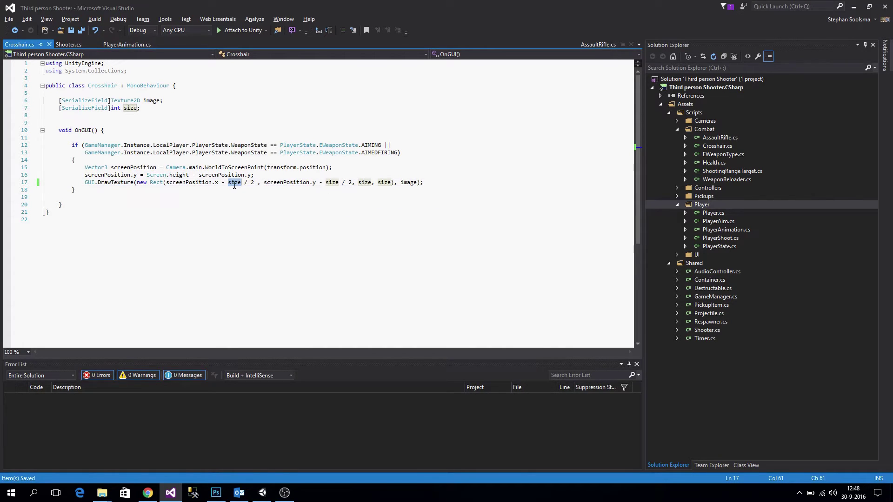
shift+click(248, 183)
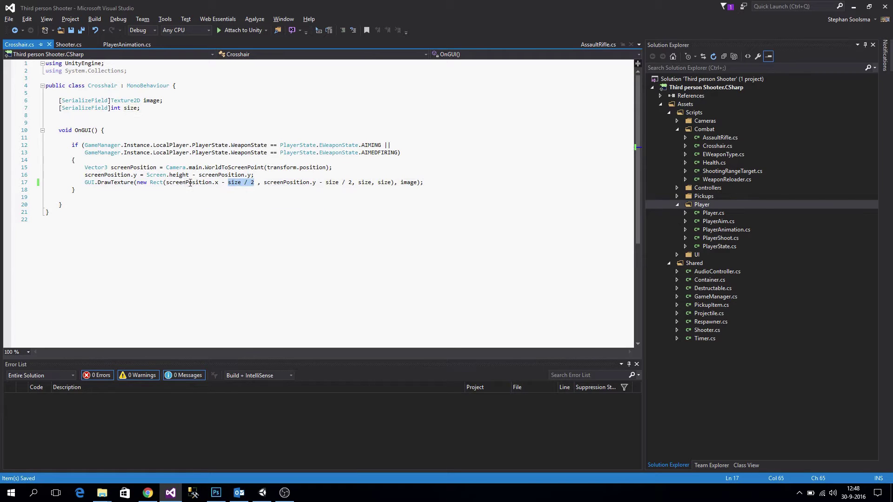
drag(216, 183, 186, 182)
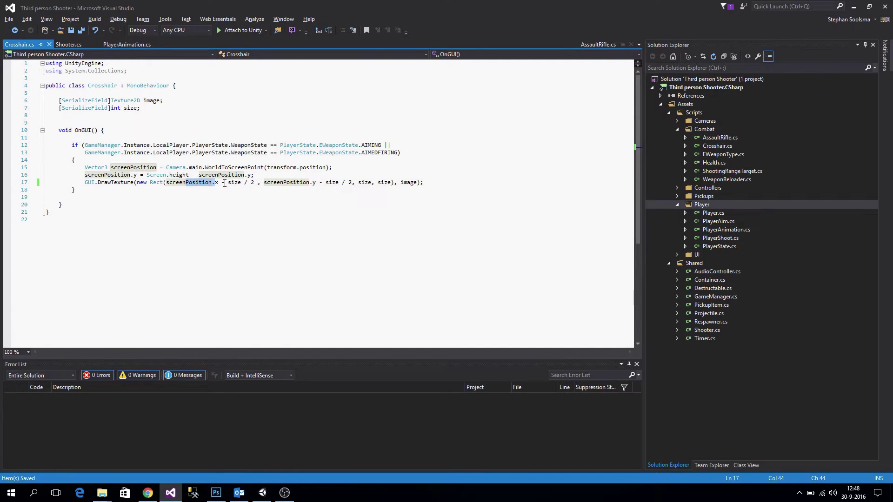
key(alt+Tab)
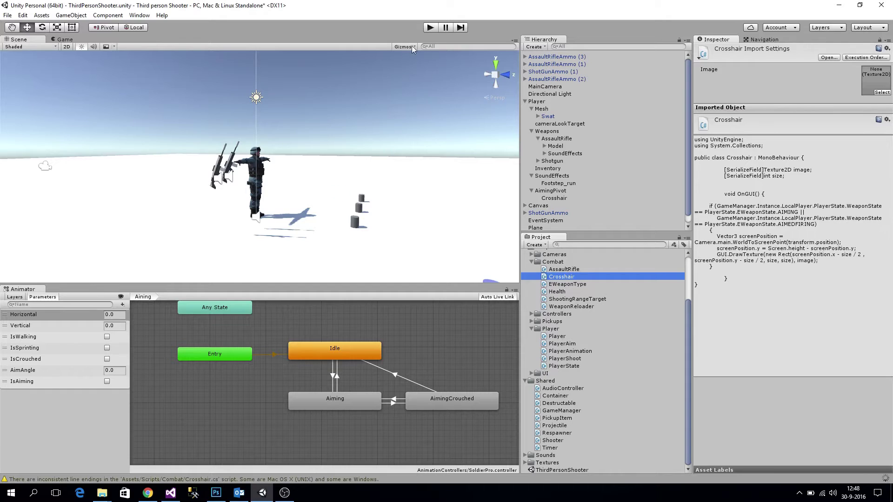
click(429, 27)
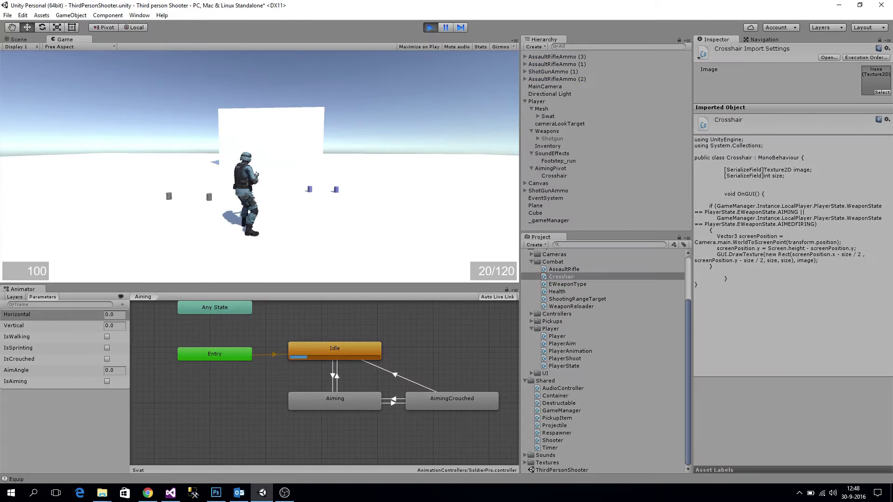
right_click(409, 134)
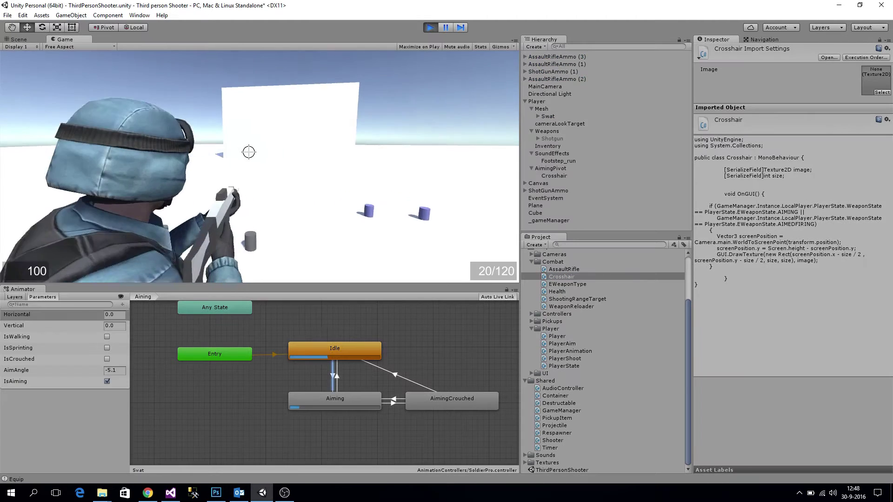
click(260, 115)
click(261, 116)
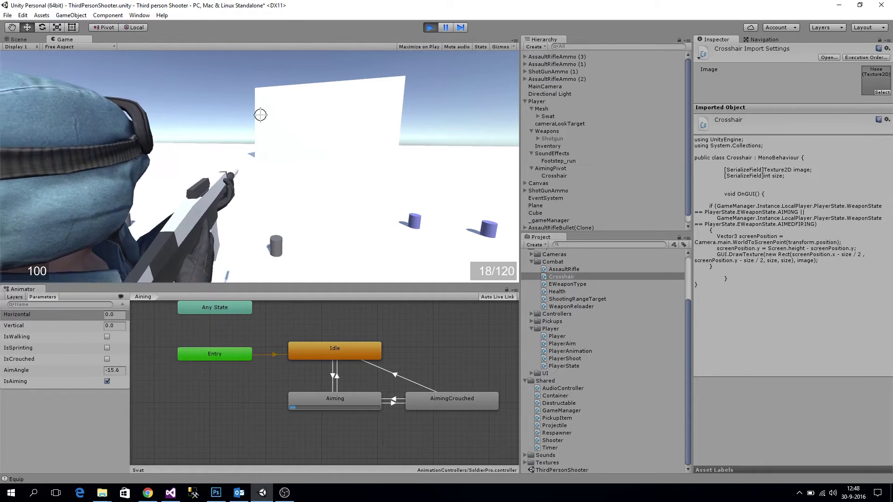
click(260, 95)
click(258, 75)
click(259, 133)
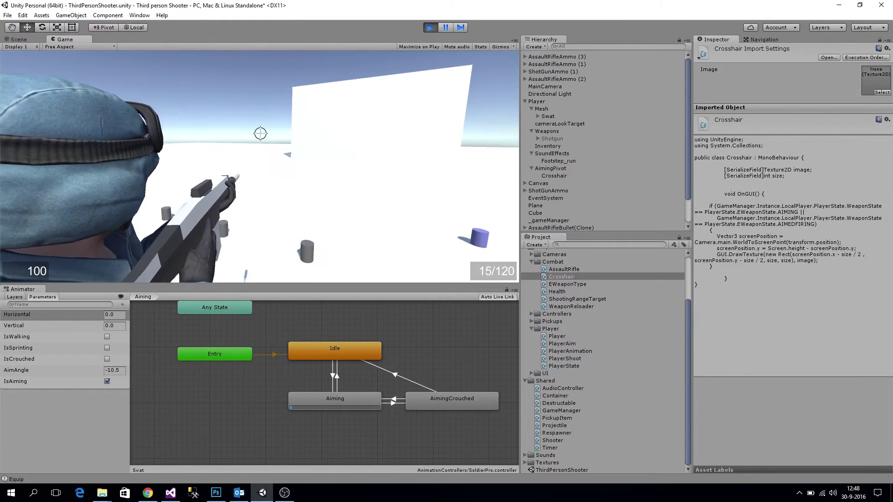
click(258, 134)
click(255, 132)
click(258, 133)
click(259, 134)
key(c)
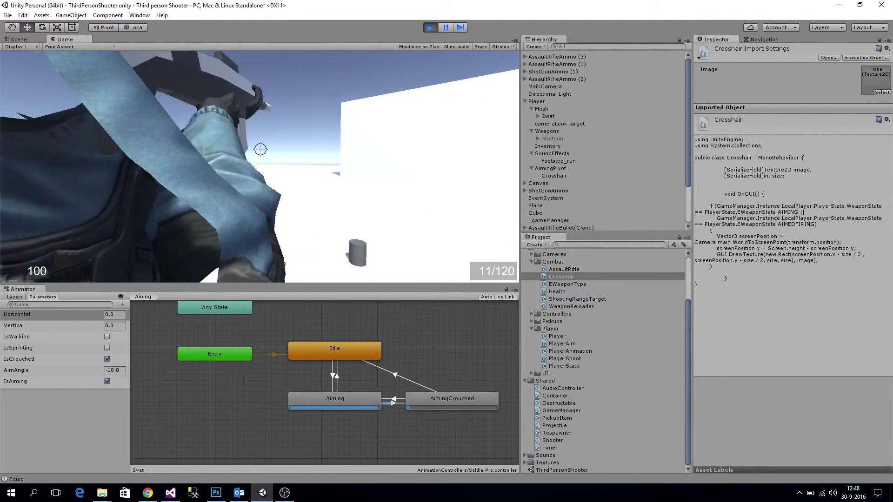
click(259, 165)
click(259, 167)
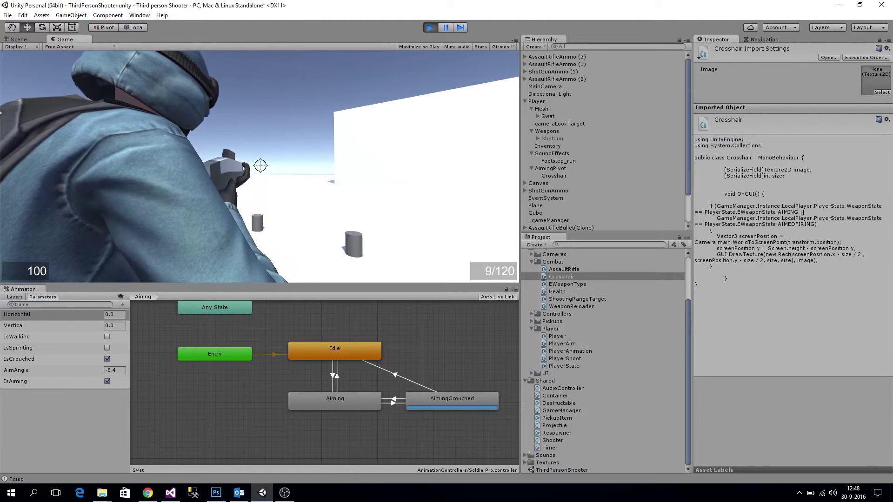
key(c)
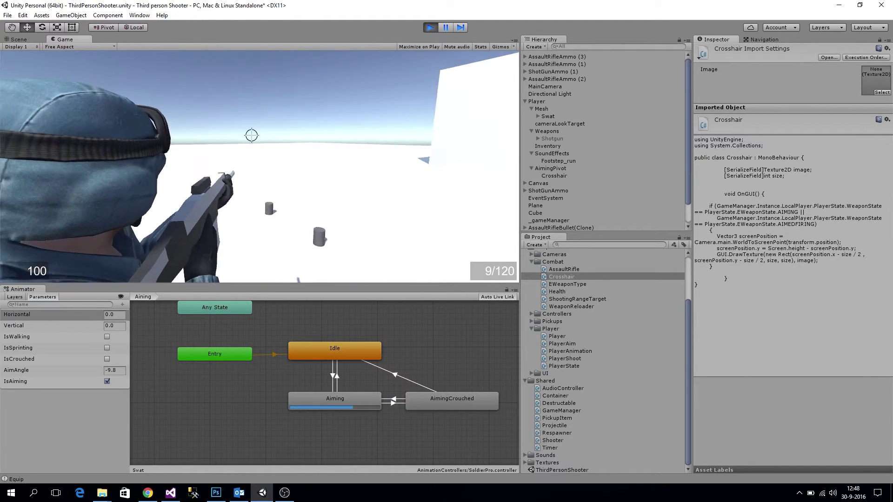
key(c)
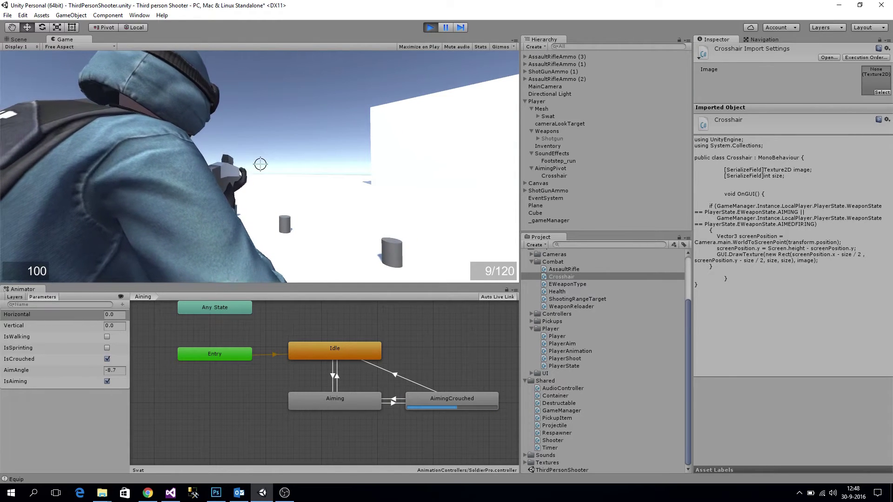
click(261, 164)
click(261, 165)
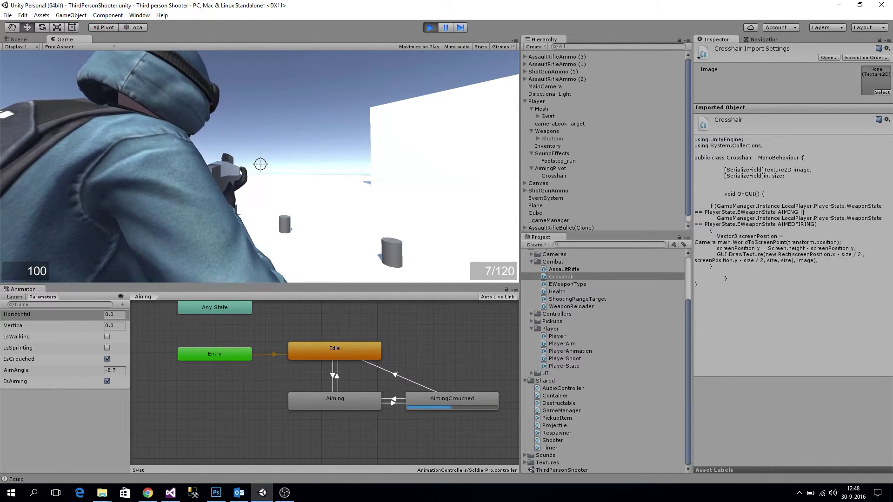
key(c)
key(alt+Tab)
key(alt+Tab)
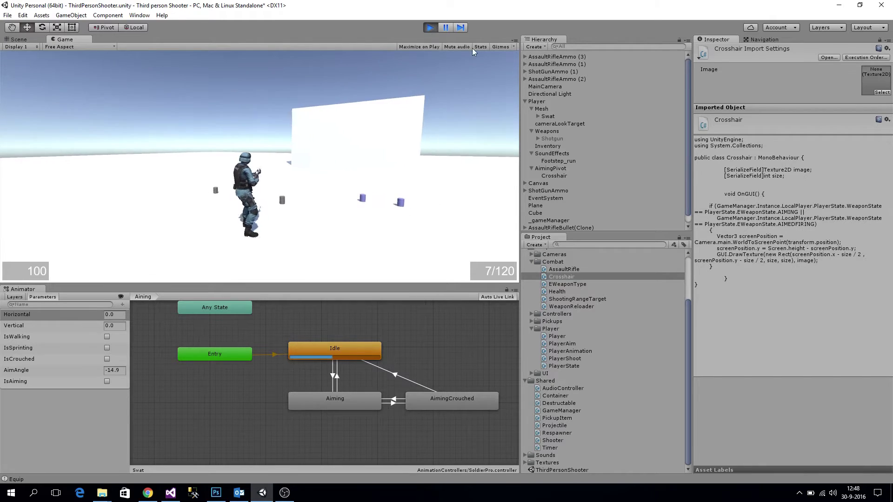
click(431, 27)
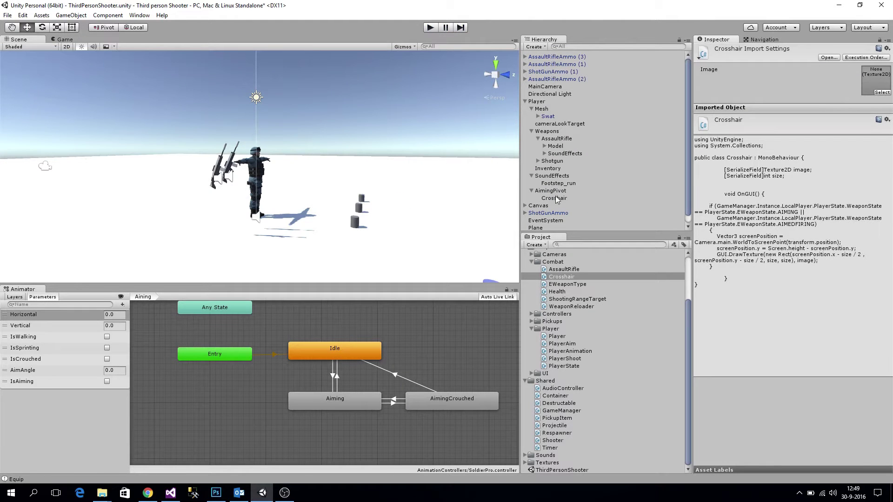
Set the Crosshair object's Position X and Y to 0, keeping Z at 15
click(555, 199)
click(778, 75)
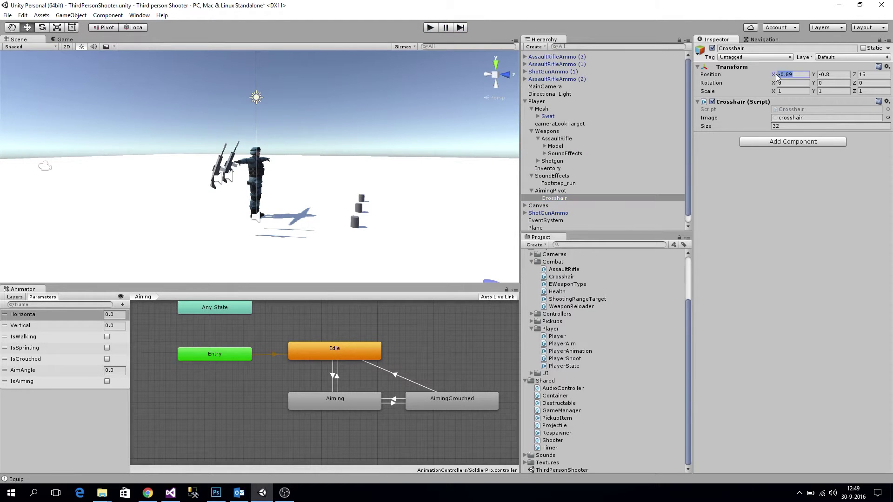
text(0)
key(Tab)
text(0)
key(Tab)
Play-test by aiming and firing at the targets, standing and crouched
click(429, 28)
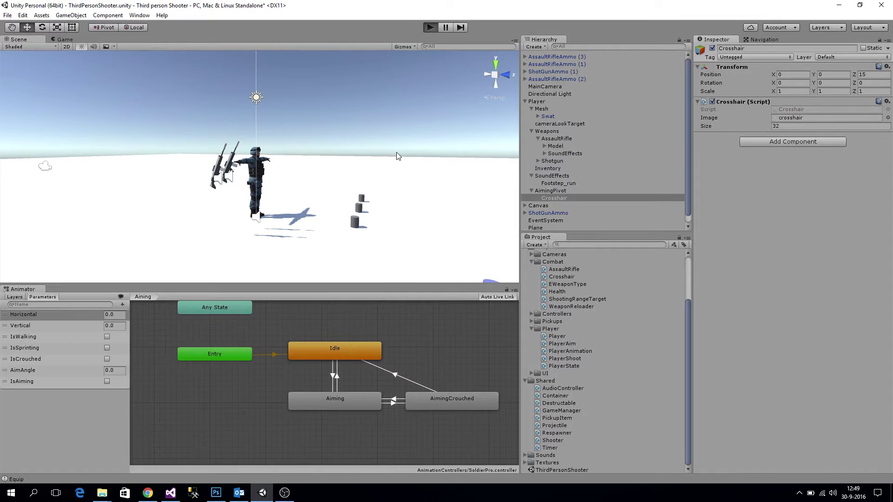
right_click(260, 167)
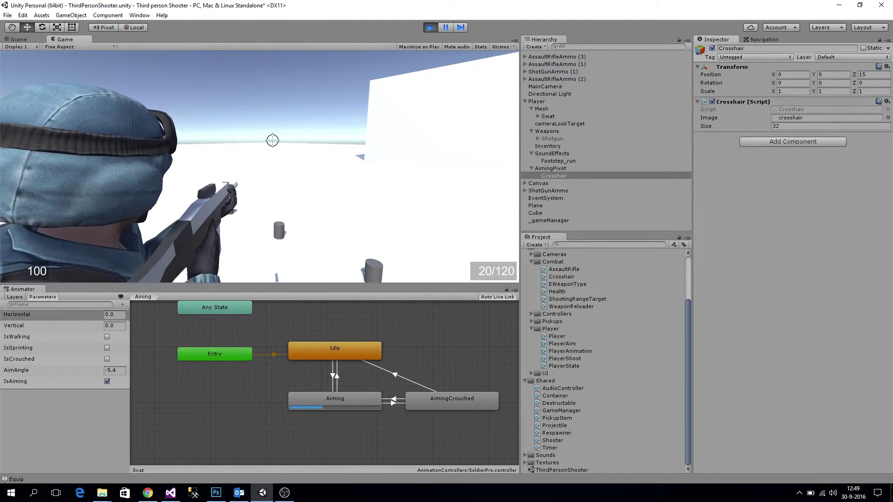
click(259, 167)
click(272, 139)
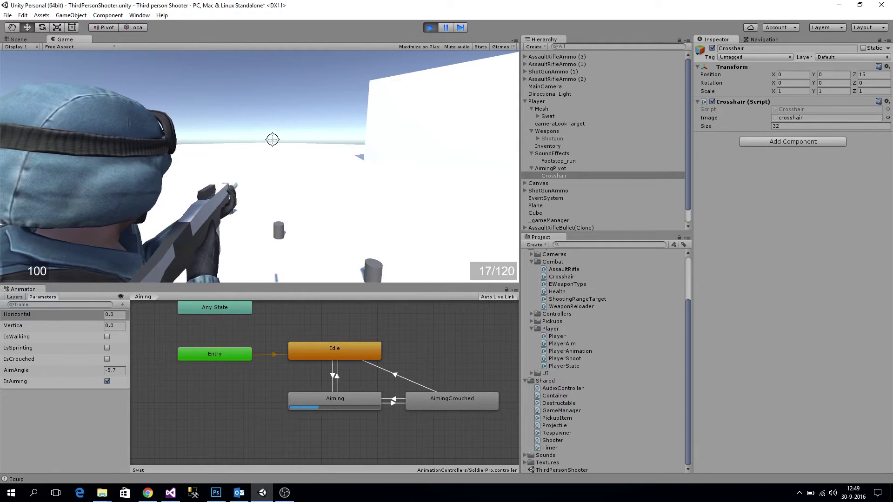
key(c)
click(272, 174)
click(272, 173)
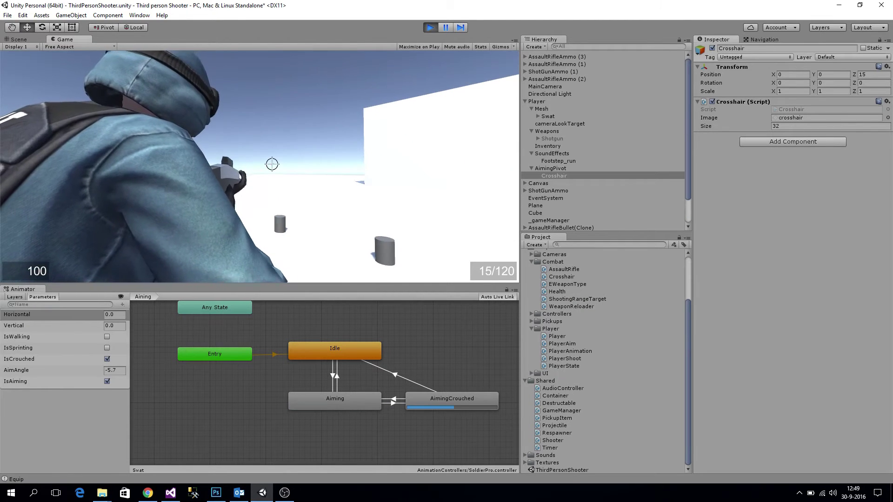
click(272, 172)
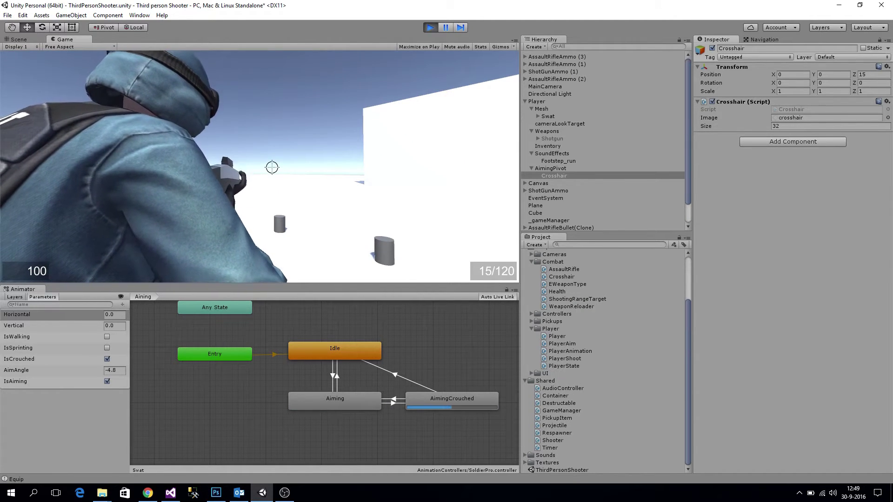
click(272, 167)
key(c)
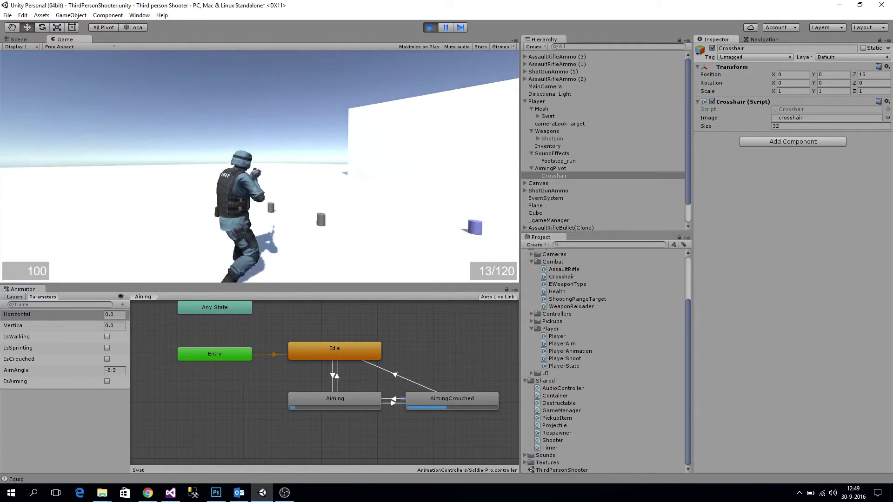
Toggle aiming several more times to check the crosshair position
right_click(259, 167)
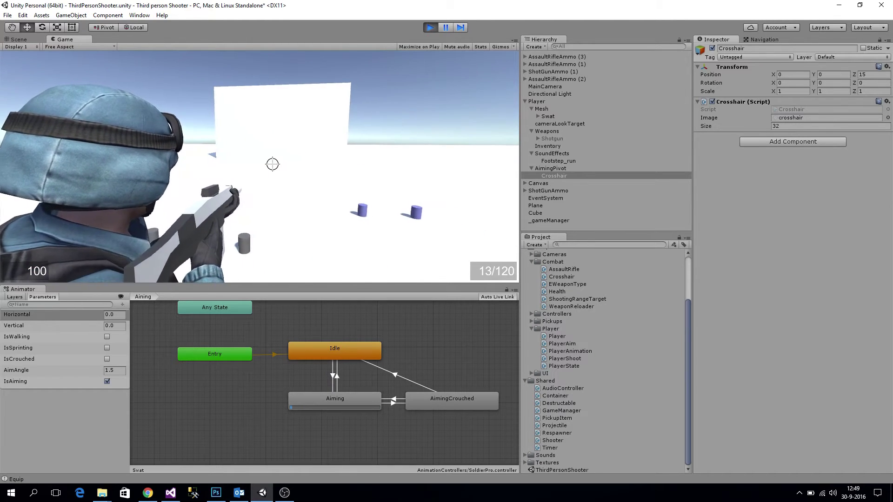
right_click(259, 166)
right_click(273, 133)
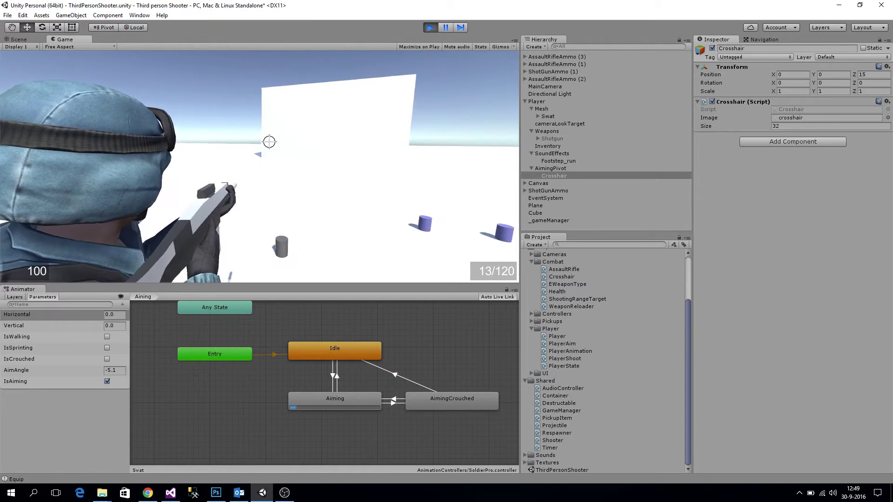
right_click(259, 166)
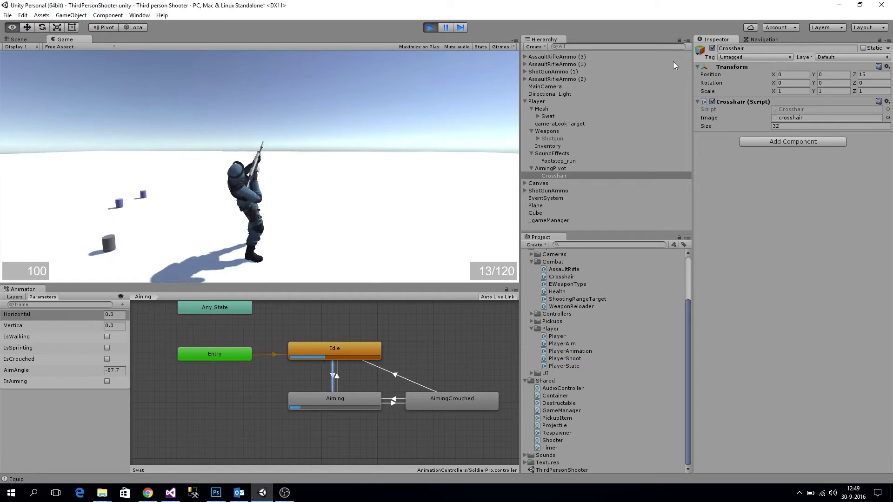
During play, set the Crosshair's Position Z to 100 and fire several shots at the targets
drag(873, 75, 821, 74)
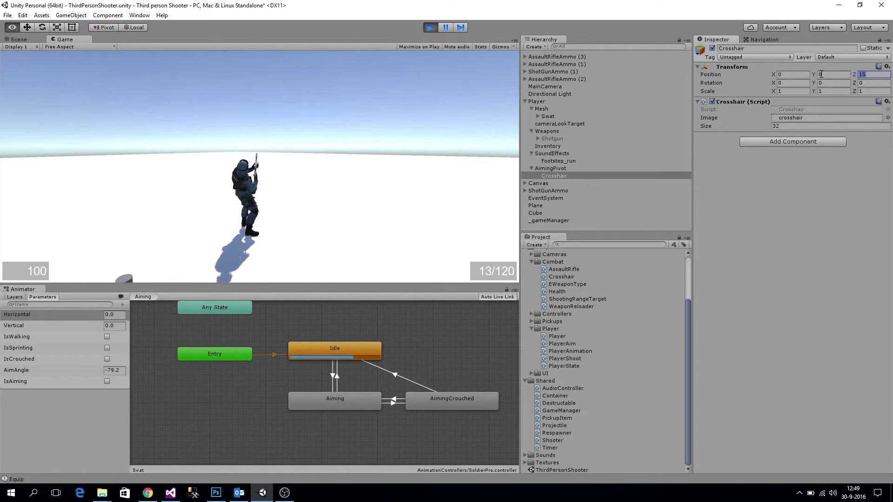
text(100)
right_drag(359, 168, 28, 296)
click(3, 297)
right_drag(242, 235, 293, 217)
click(300, 217)
click(297, 217)
click(295, 218)
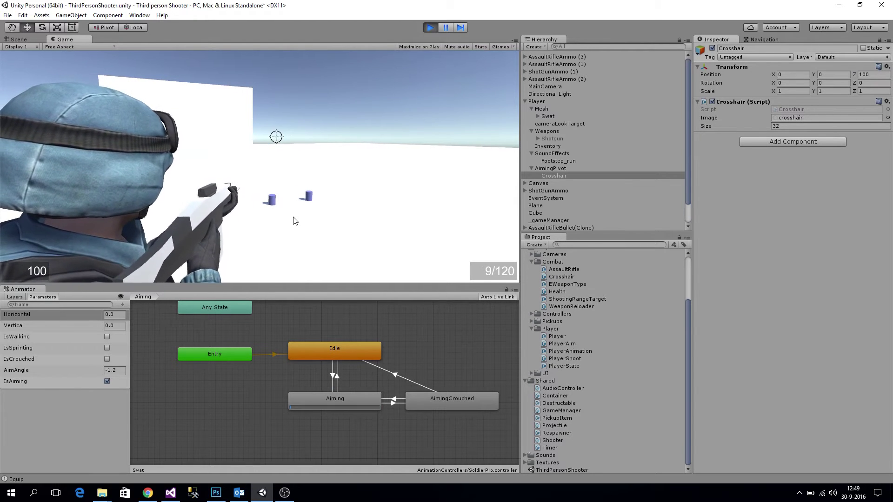
click(295, 219)
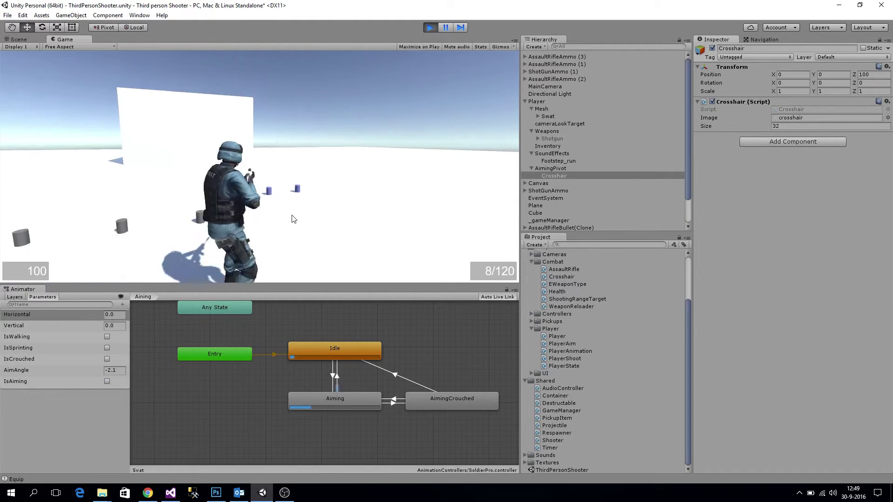
Lower the crosshair to Y -10, then fire crouched while turning across the targets
key(c)
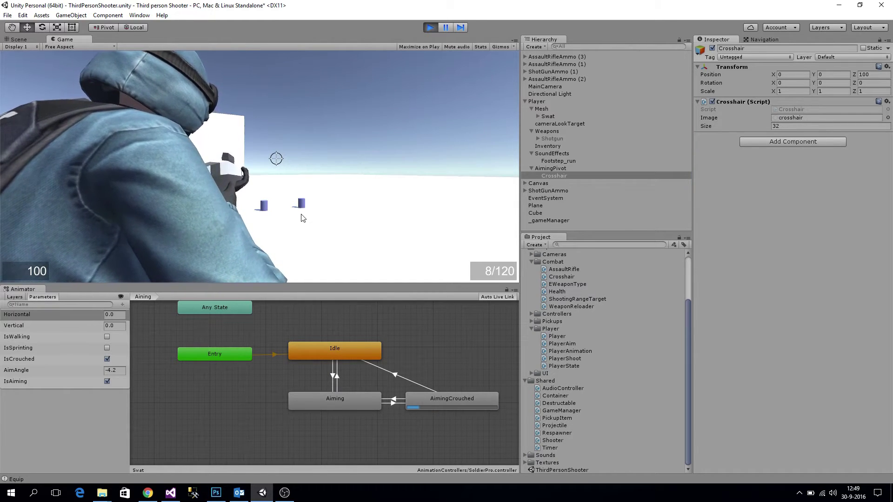
click(826, 73)
click(826, 75)
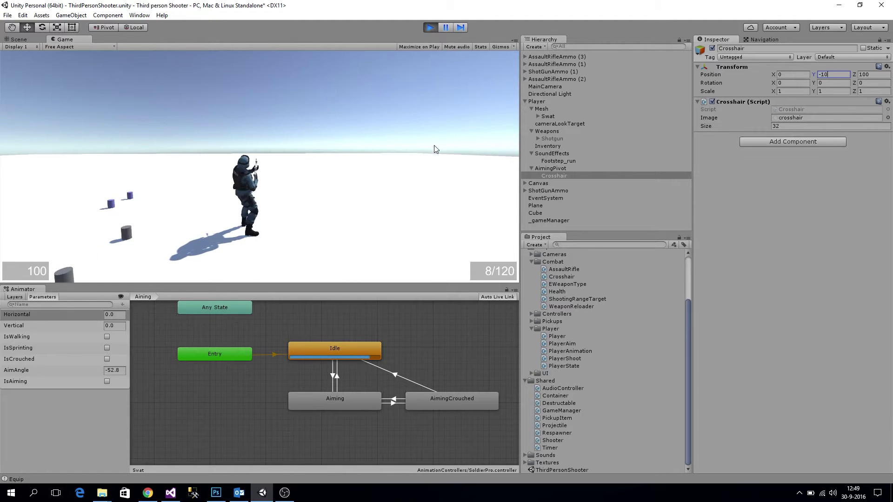
click(315, 208)
key(c)
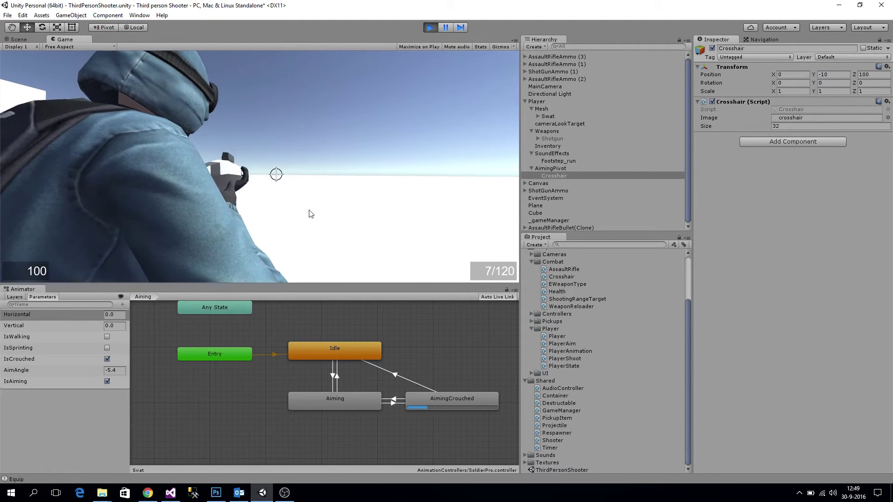
click(310, 214)
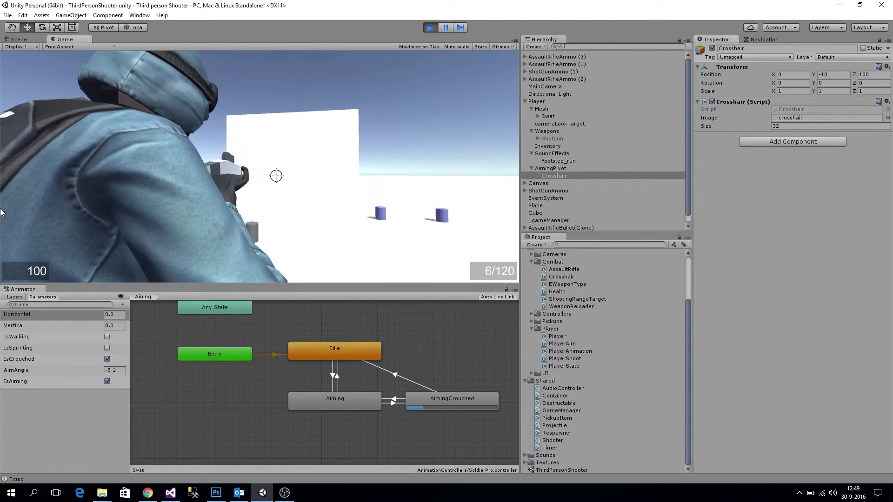
click(3, 209)
click(50, 212)
click(100, 209)
click(102, 207)
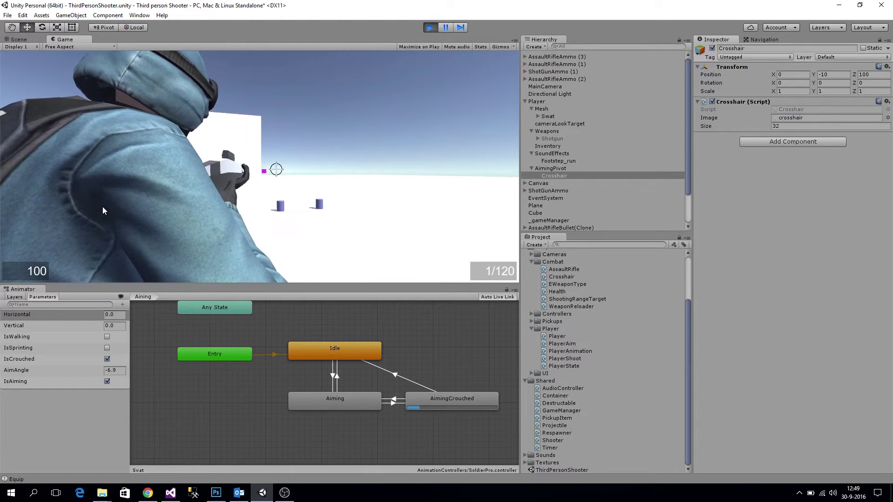
click(103, 207)
key(c)
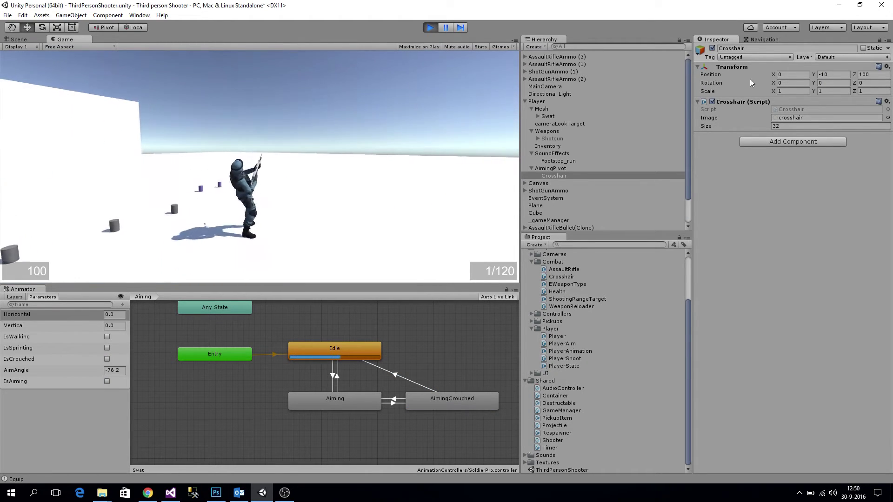
Stop play mode and set the Crosshair's Position Y to -10 and Z to 100
click(432, 28)
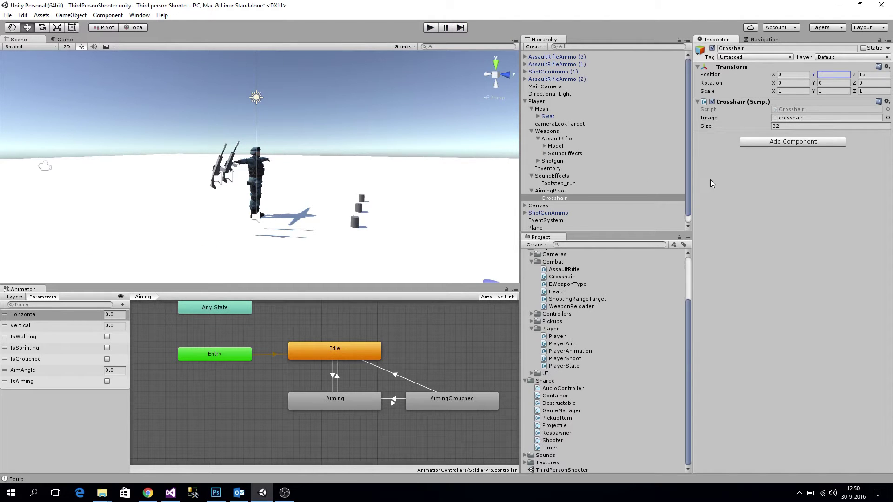
text(-10)
key(Tab)
text(100)
key(Return)
Play-test by aiming, strafing, crouching, firing and reloading, then stop play mode
click(430, 28)
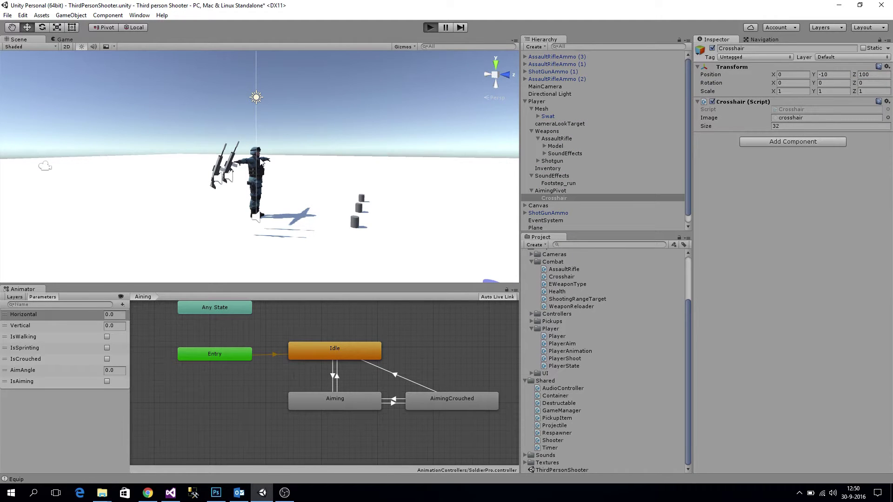
right_click(370, 149)
key(a)
key(c)
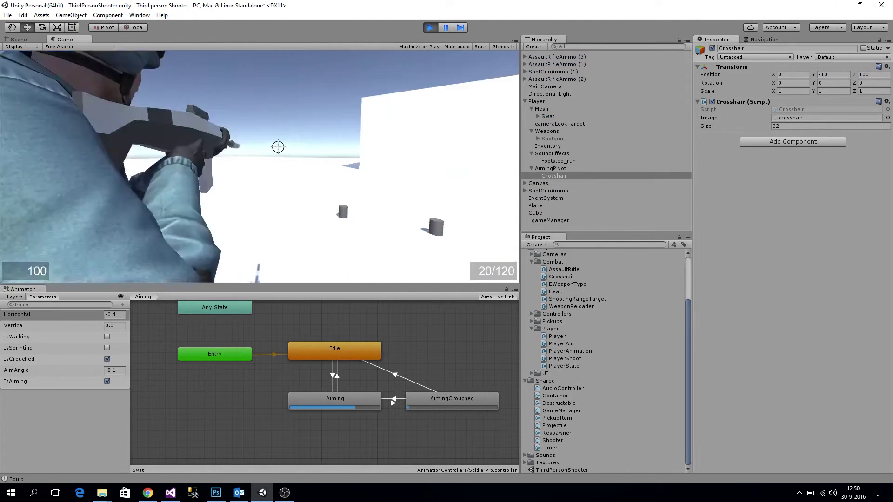
click(282, 171)
click(280, 172)
click(281, 172)
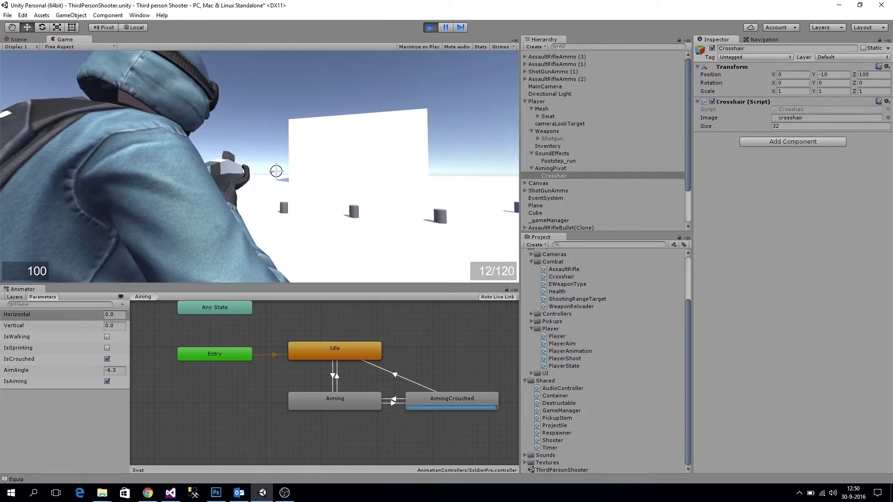
click(280, 172)
click(280, 173)
click(280, 172)
key(c)
key(r)
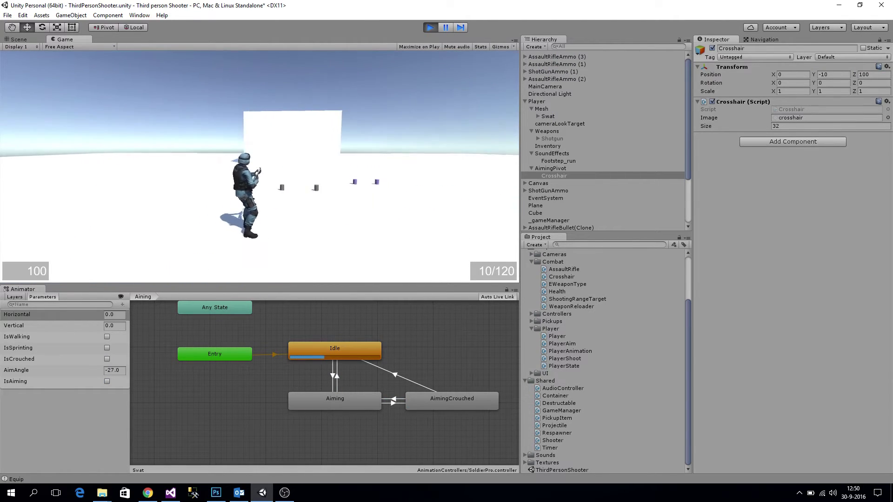
key(alt+Tab)
key(alt+Tab)
click(425, 28)
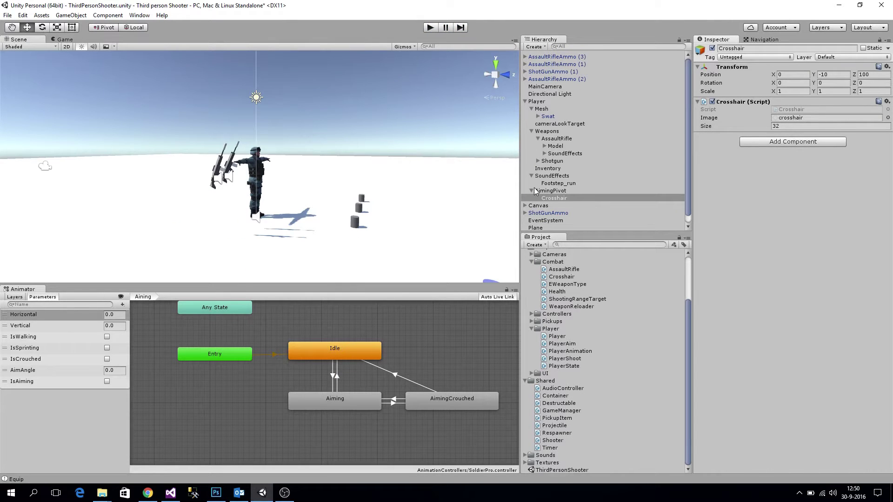
Collapse the SoundEffects and AimingPivot branches and move the view toward the large white cube
click(539, 177)
click(532, 176)
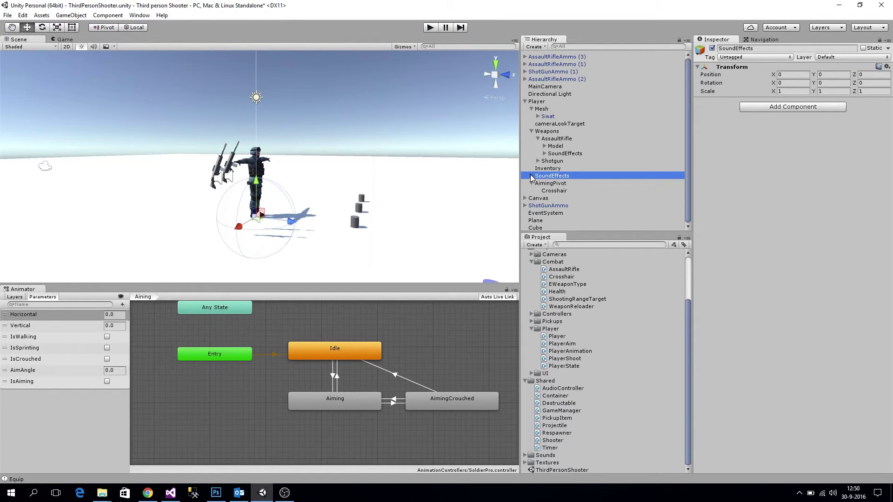
click(532, 184)
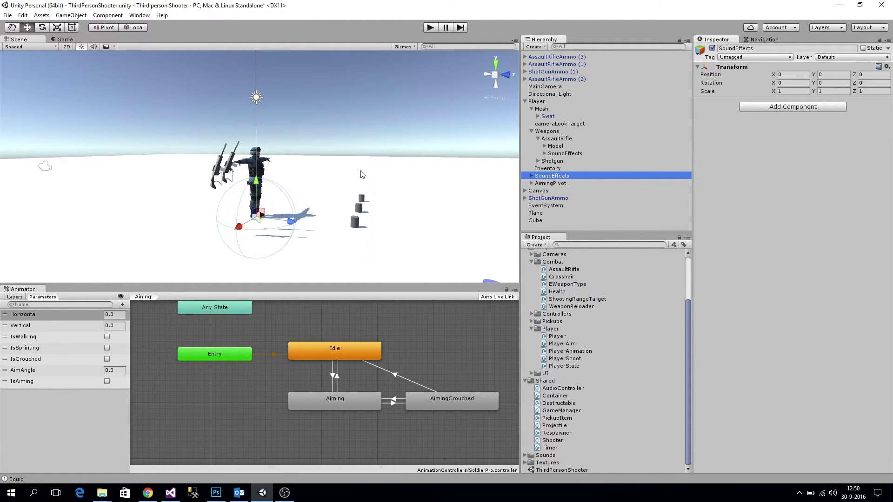
right_drag(363, 174, 549, 175)
right_drag(302, 165, 312, 162)
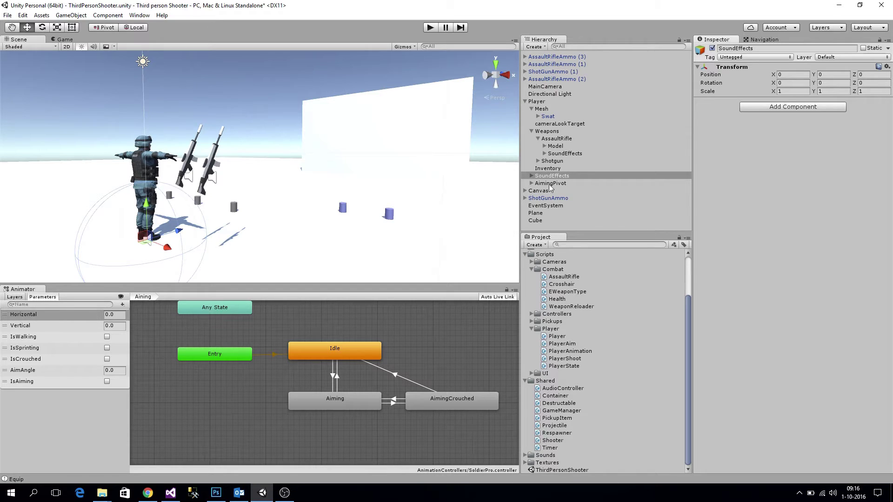
Collapse the Weapons and Player branches and create an empty object named ShootingRangeTarget
click(531, 131)
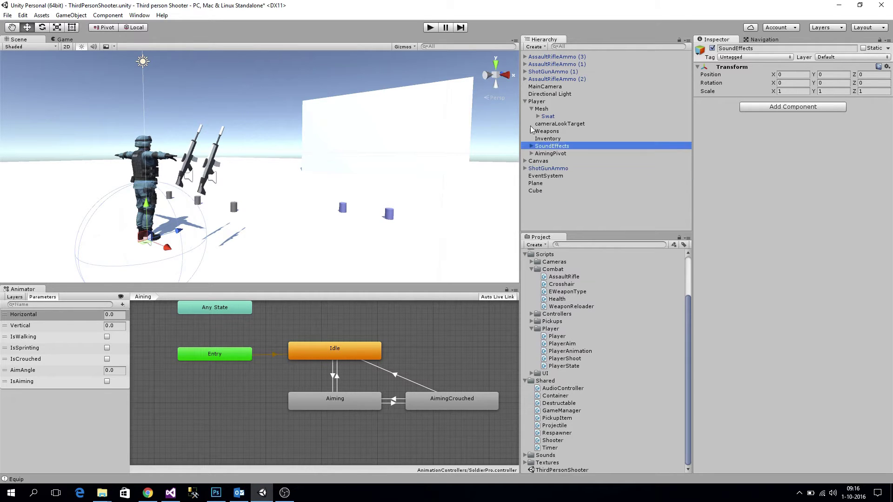
click(526, 101)
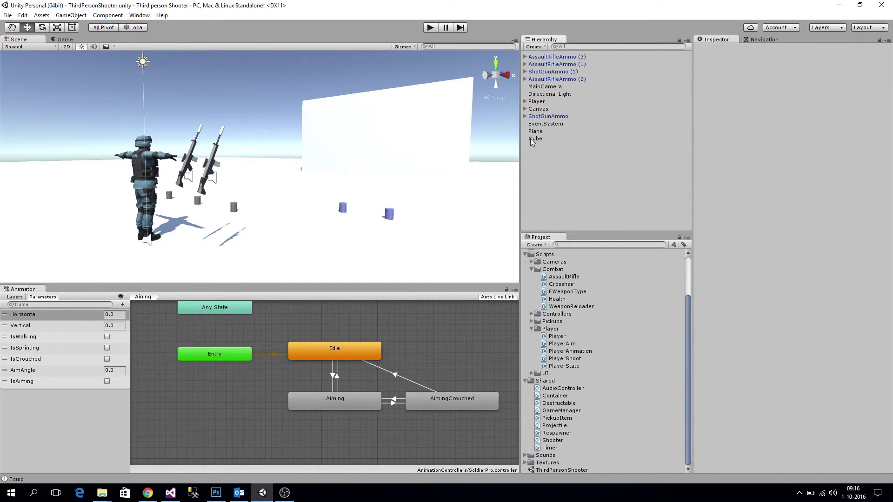
click(535, 46)
click(551, 58)
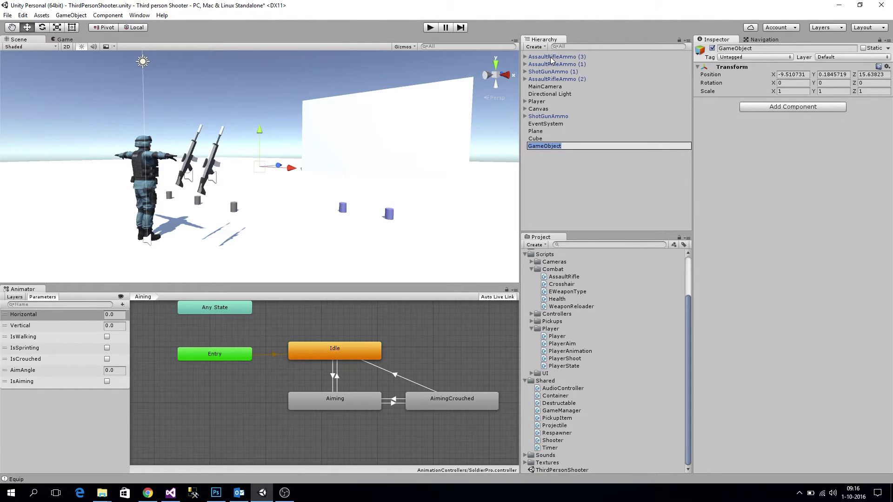
text(Shoo)
text(tingRange)
text(Trrg)
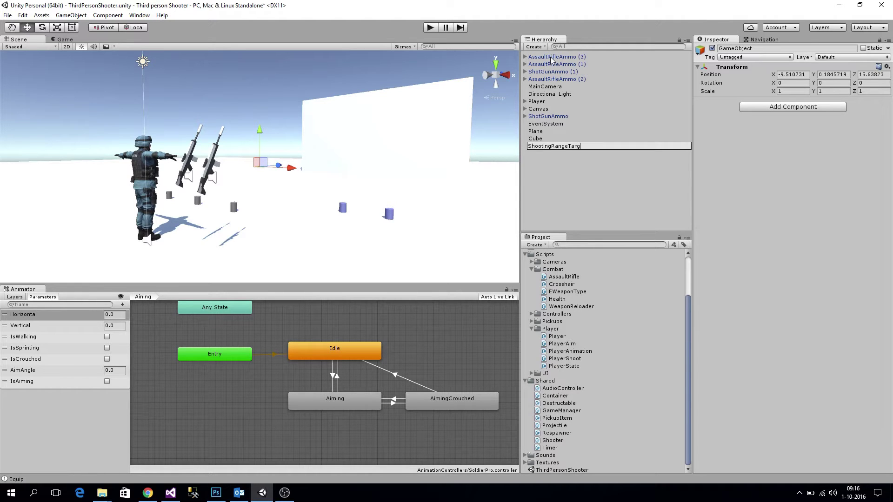
text(et)
key(Return)
Reset ShootingRangeTarget's transform to the origin and add a child Quad
right_click(576, 146)
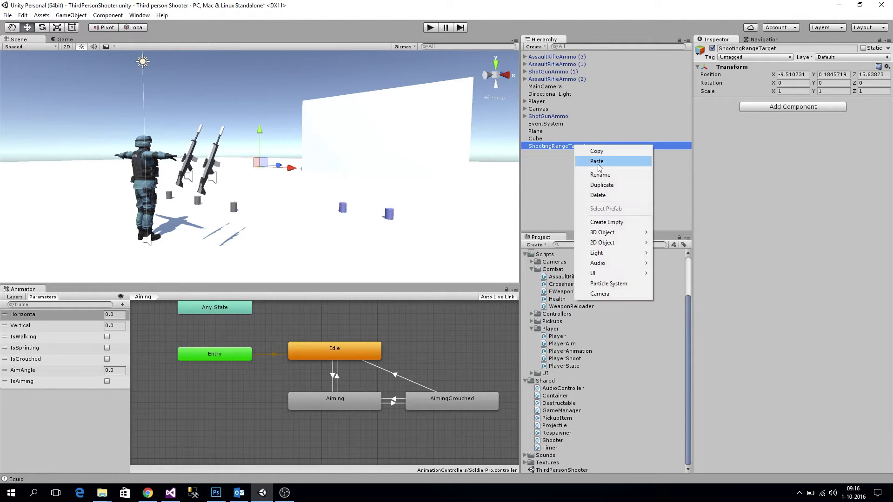
click(887, 66)
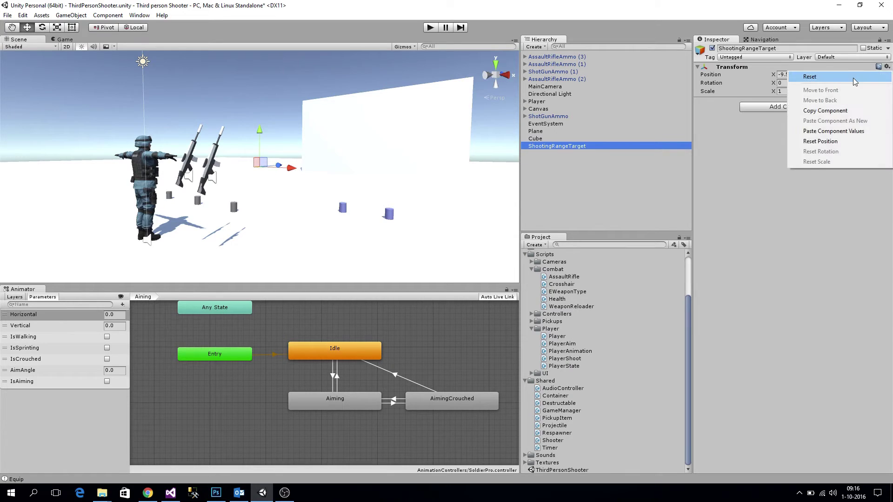
click(809, 75)
right_click(549, 147)
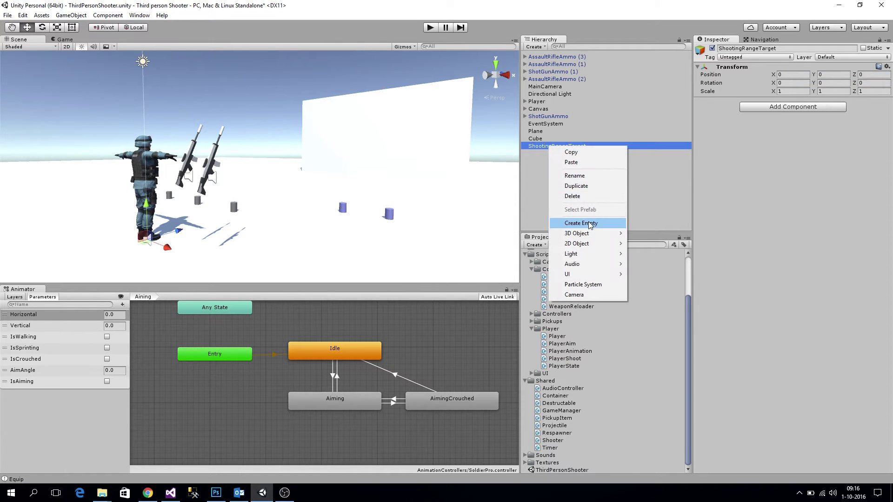
mouse_move(592, 234)
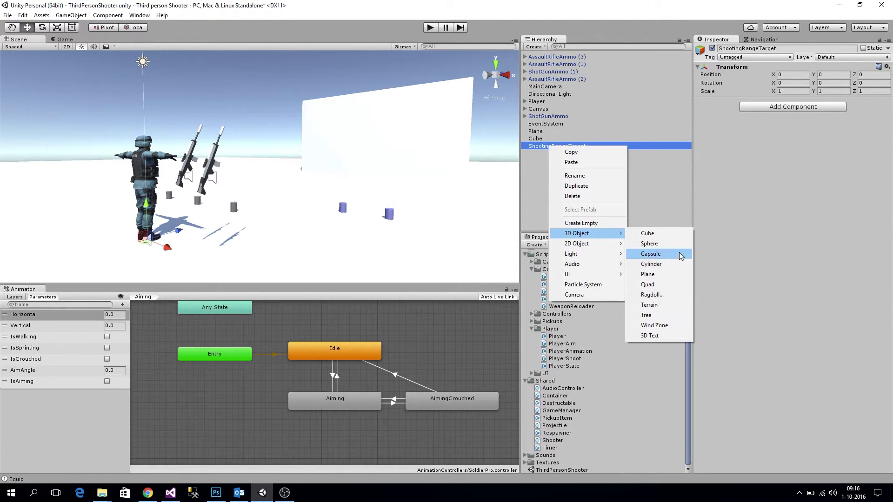
click(665, 284)
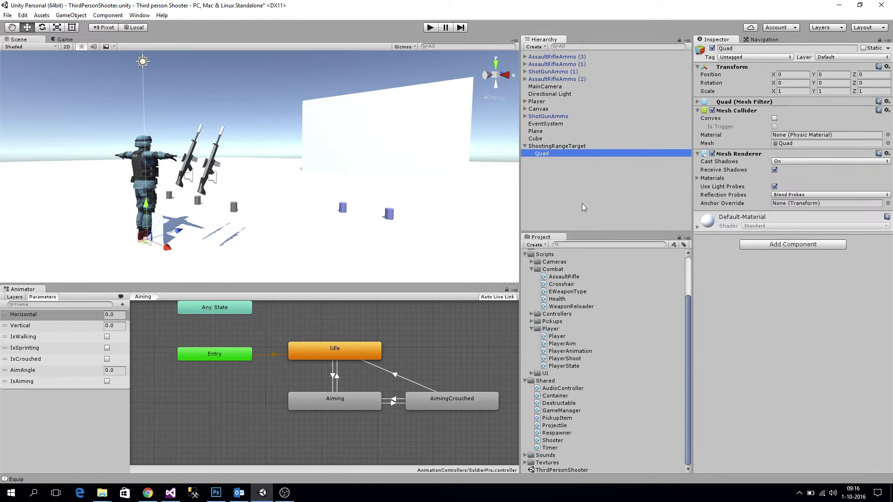
alt+drag(195, 206, 215, 205)
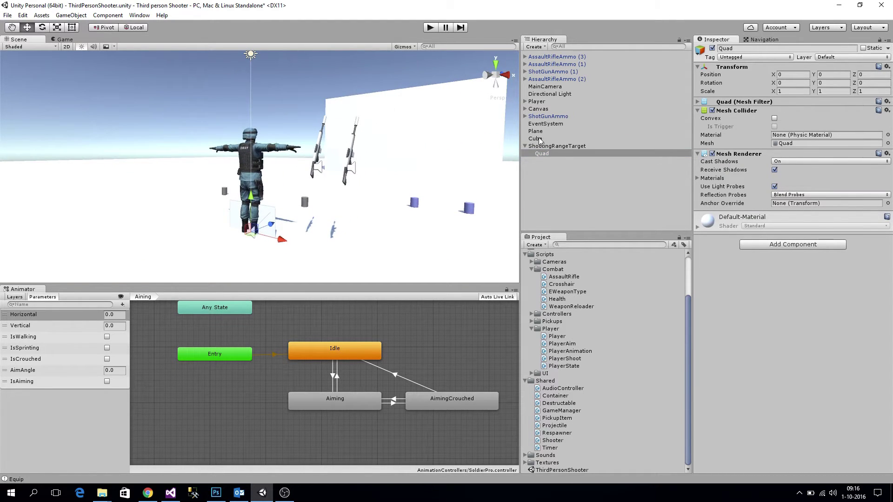
Disable the Player object to hide it and frame the spot where it stood
click(536, 102)
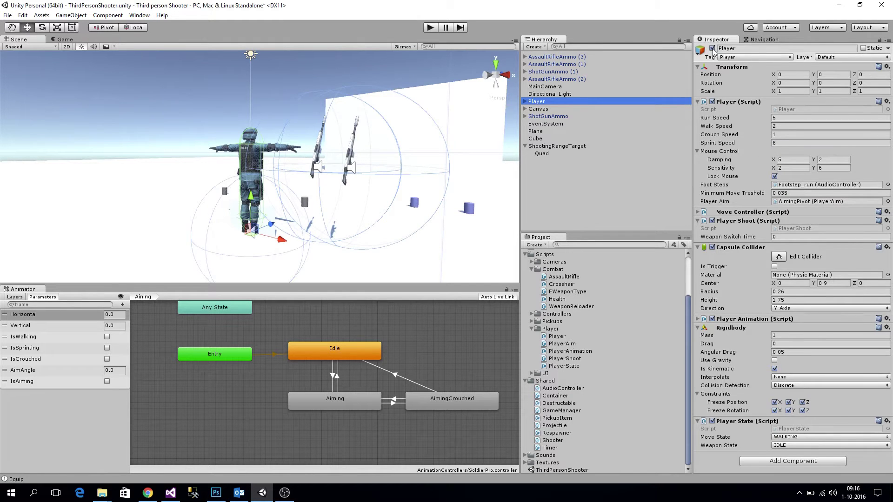
click(712, 48)
right_drag(328, 203, 367, 243)
scroll(367, 244, up, 2)
scroll(368, 244, down, 4)
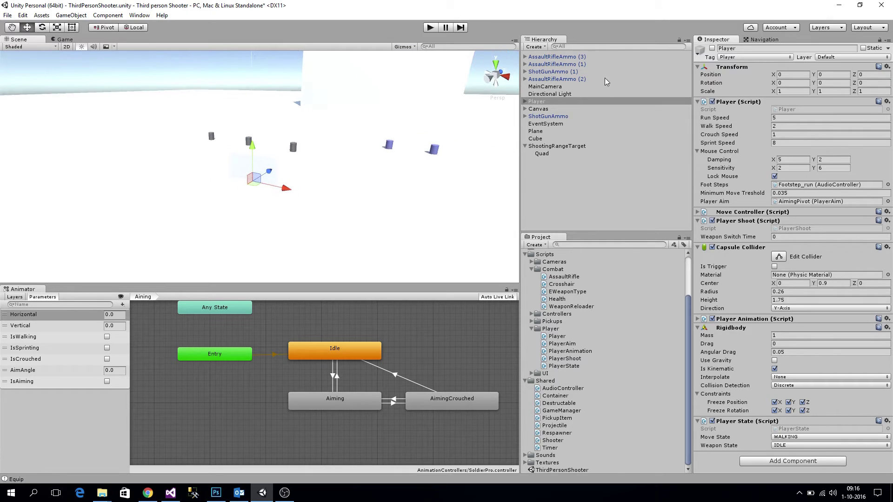
scroll(547, 276, up, 3)
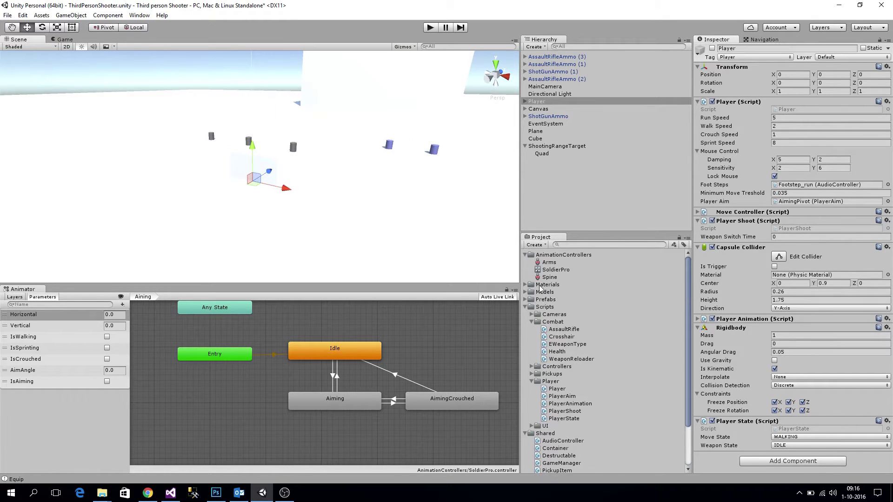
Create a material named Ground in Materials with a dark green albedo (41, 96, 30)
click(525, 285)
right_click(544, 285)
mouse_move(576, 291)
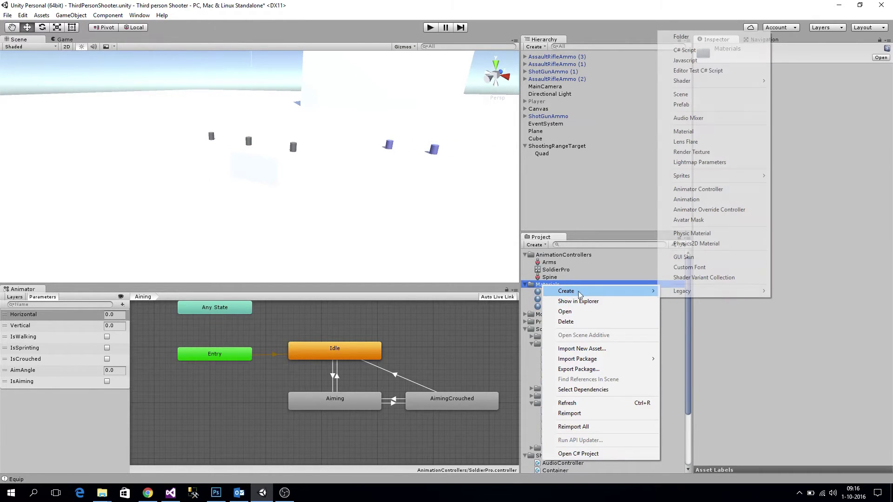
click(694, 131)
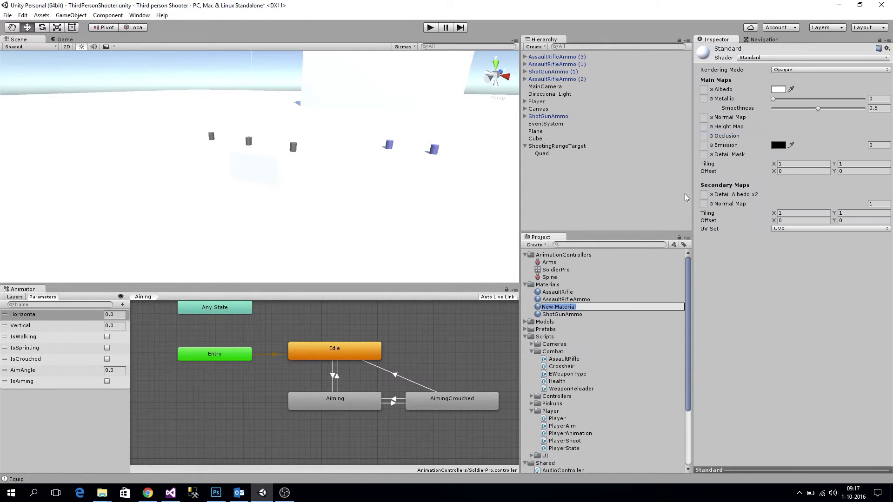
text(Ground)
key(Return)
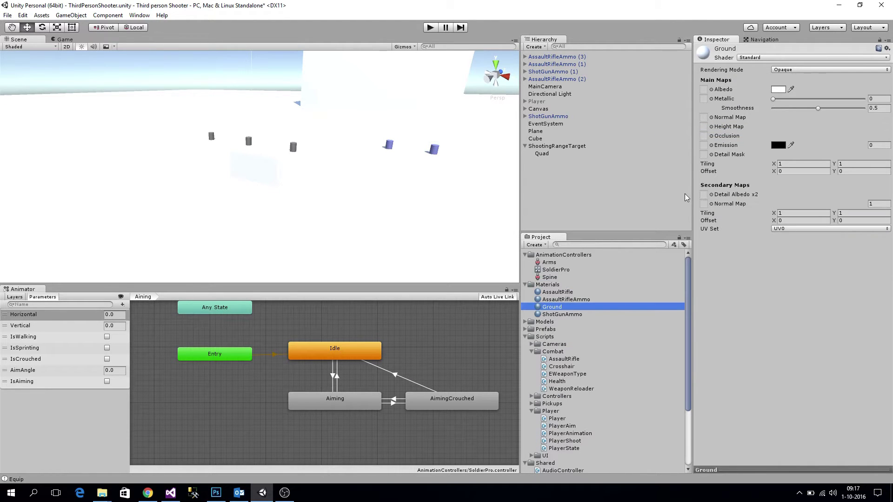
click(780, 90)
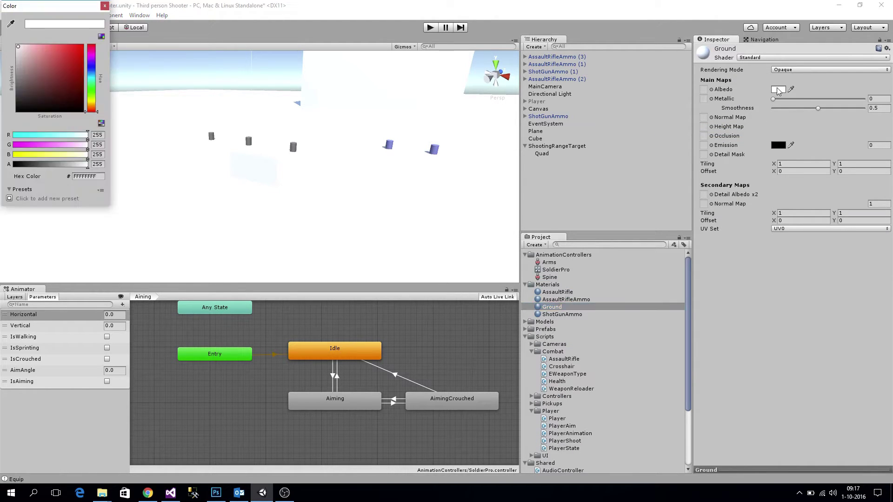
drag(96, 106, 96, 91)
click(64, 90)
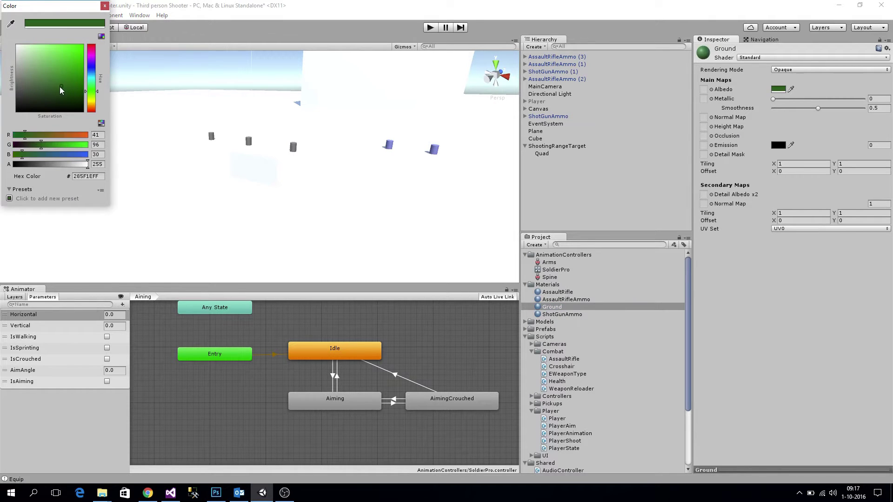
click(105, 6)
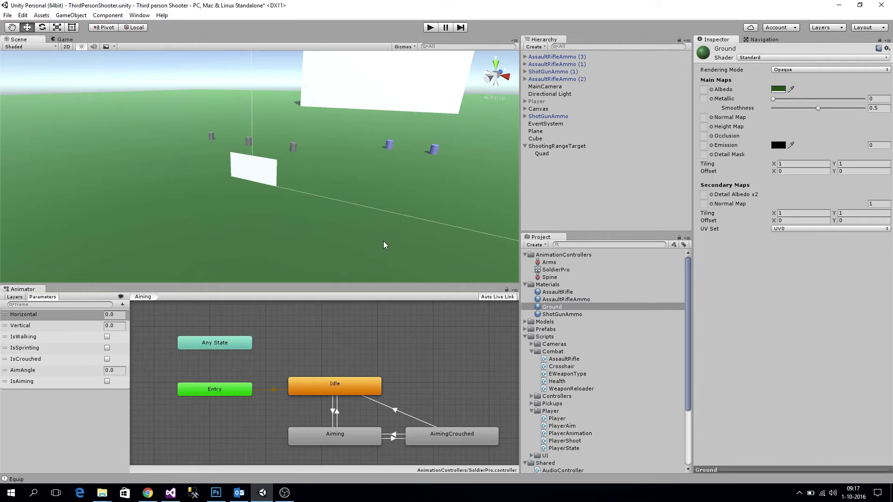
Inspect the target's quad from a low angle, undoing an accidental upward move
scroll(302, 209, up, 6)
middle_drag(305, 210, 305, 207)
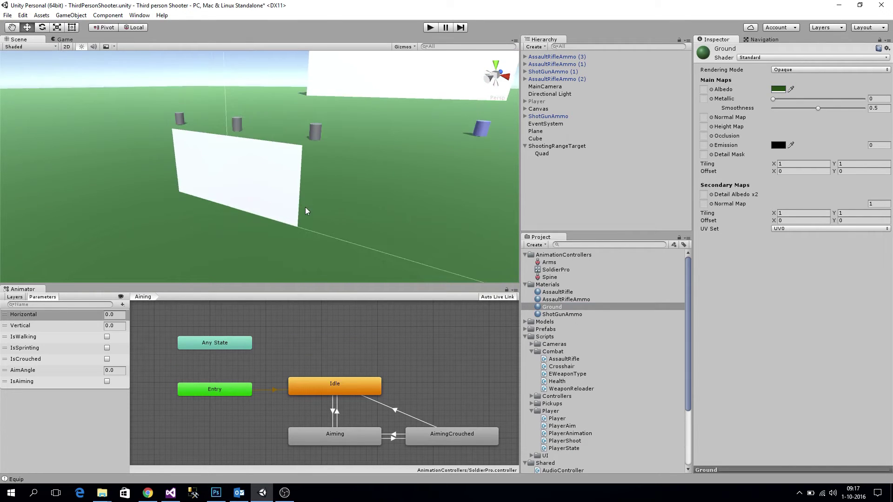
scroll(294, 205, down, 3)
click(261, 195)
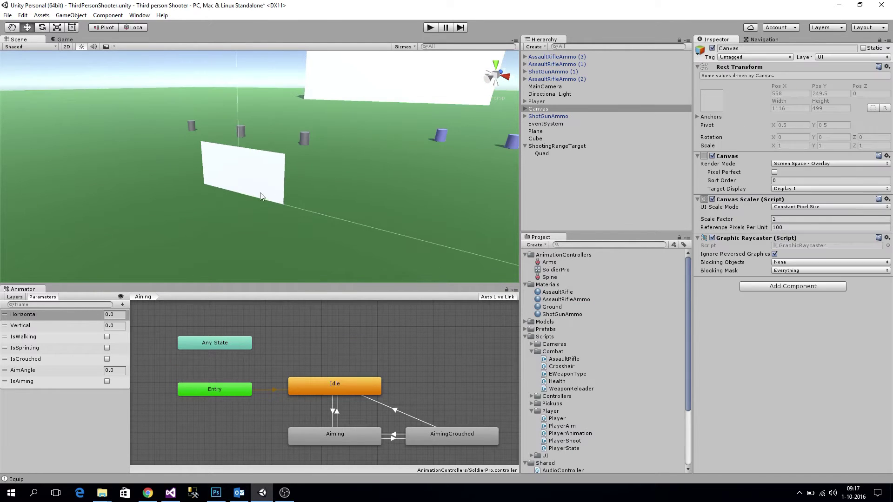
click(542, 153)
drag(238, 158, 244, 128)
key(ctrl+z)
click(572, 146)
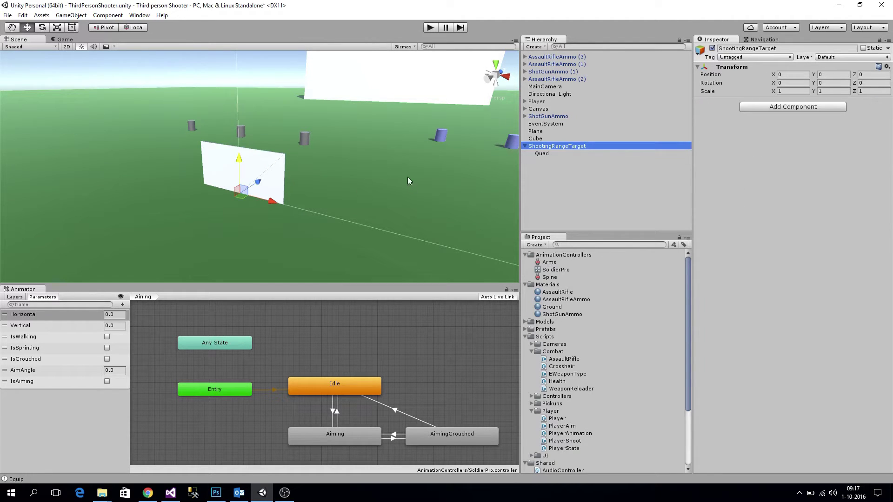
mouse_move(328, 190)
right_down()
mouse_move(314, 182)
mouse_move(353, 189)
mouse_move(323, 190)
right_up()
key(w)
alt+drag(323, 191, 287, 170)
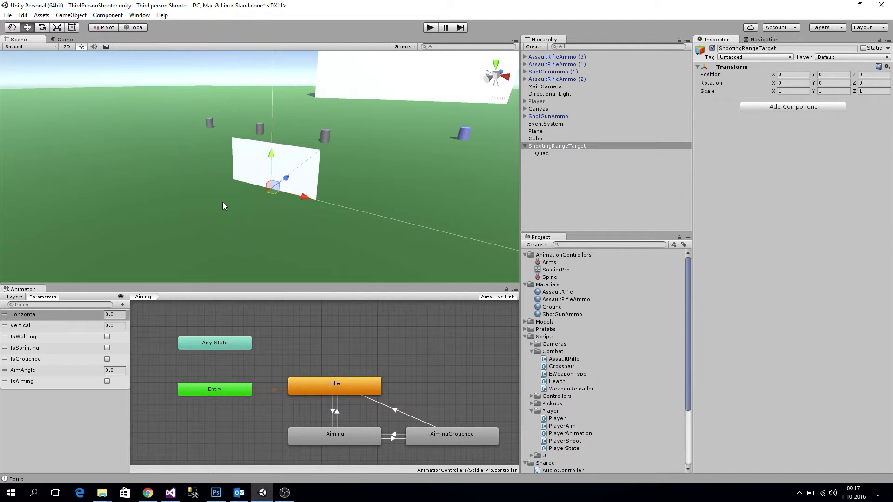
alt+drag(356, 217, 359, 187)
Rename the Quad under ShootingRangeTarget to Front
click(555, 154)
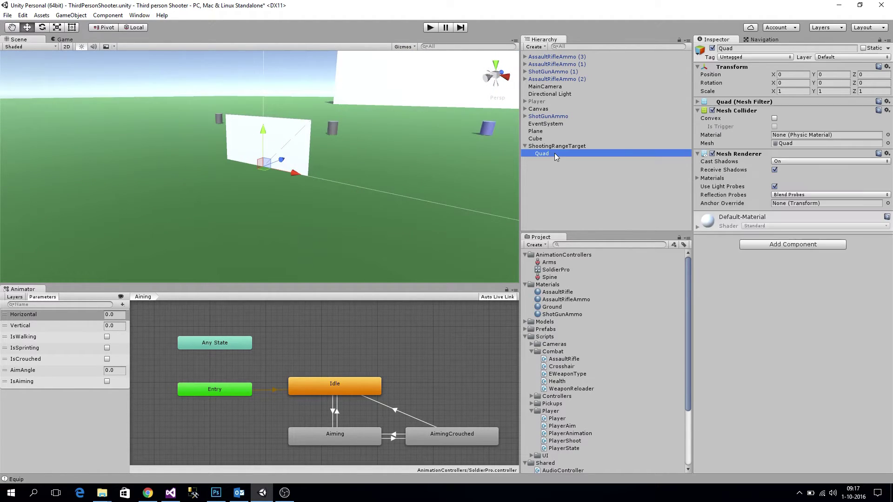
click(554, 154)
text(F)
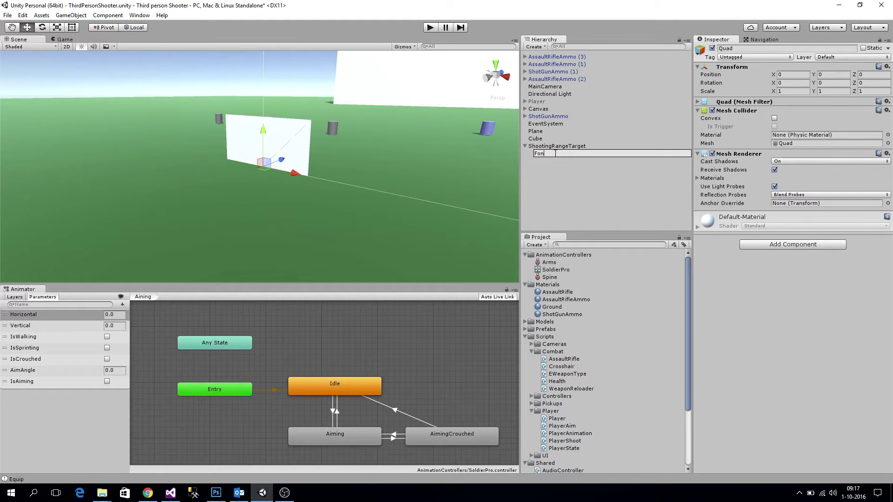
text(ront)
key(Return)
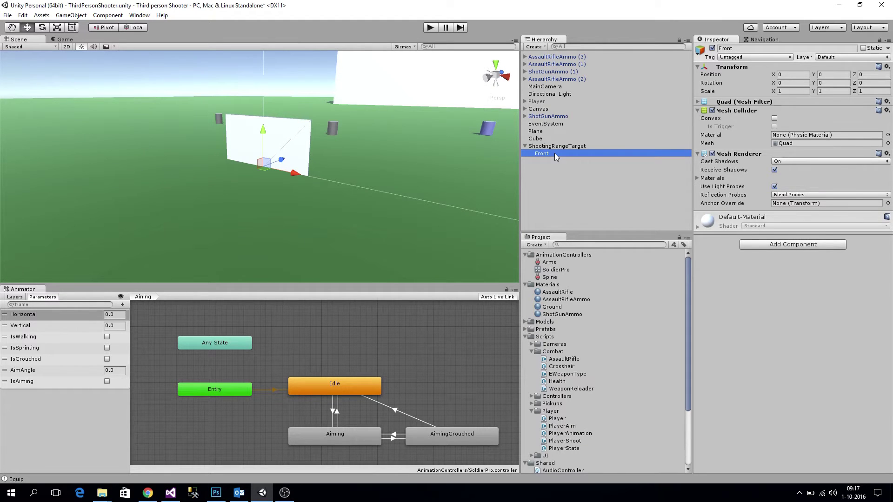
Duplicate Front, name the copy Back, and set its Y rotation to 180
key(ctrl+d)
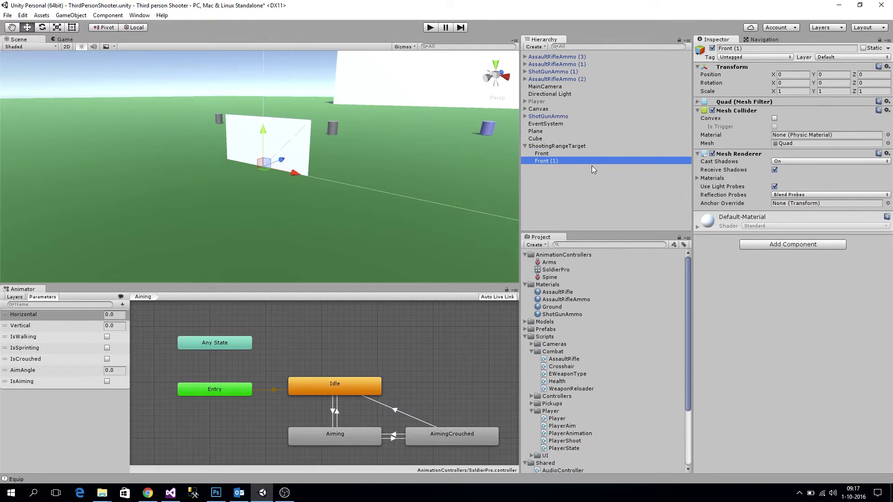
key(F2)
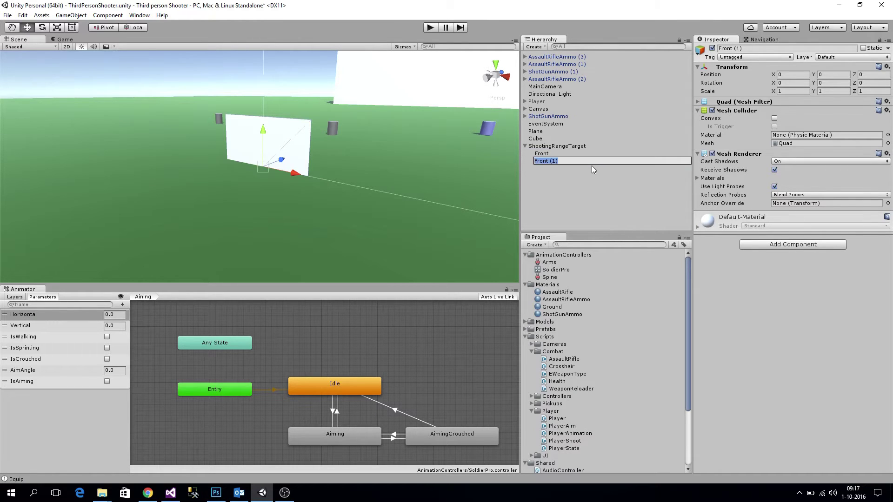
text(Back)
key(Return)
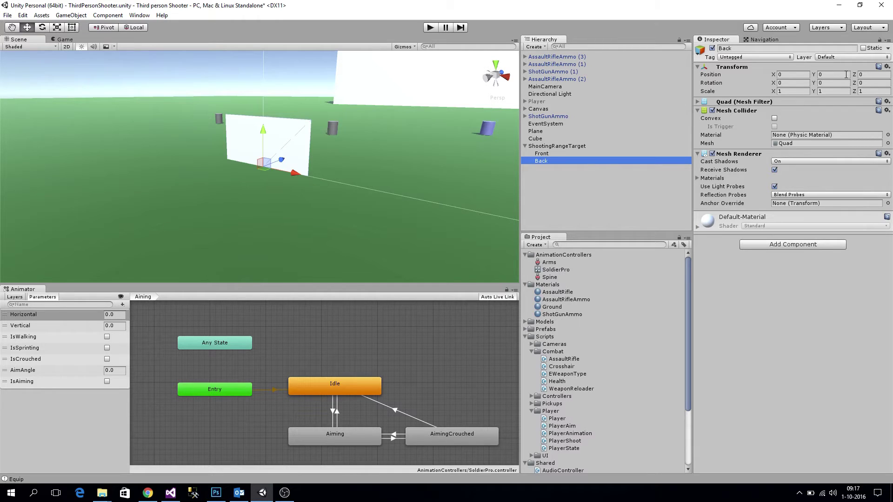
drag(830, 83, 793, 79)
text(180)
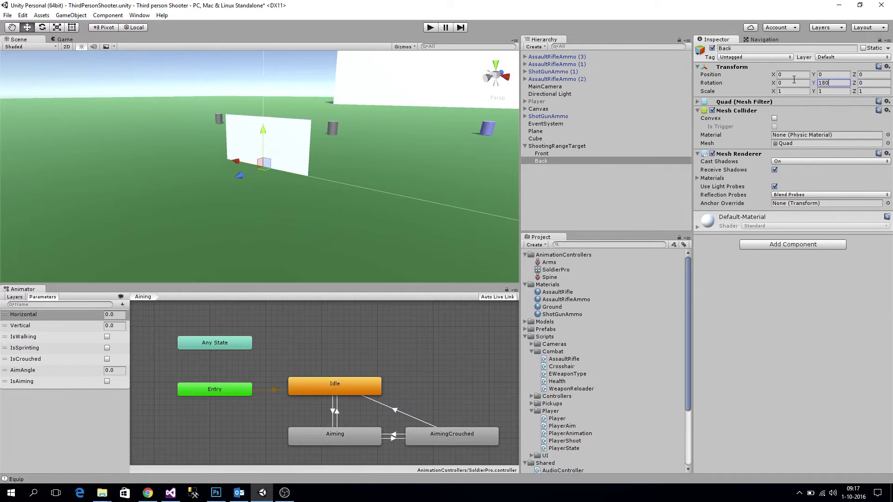
alt+drag(514, 166, 469, 236)
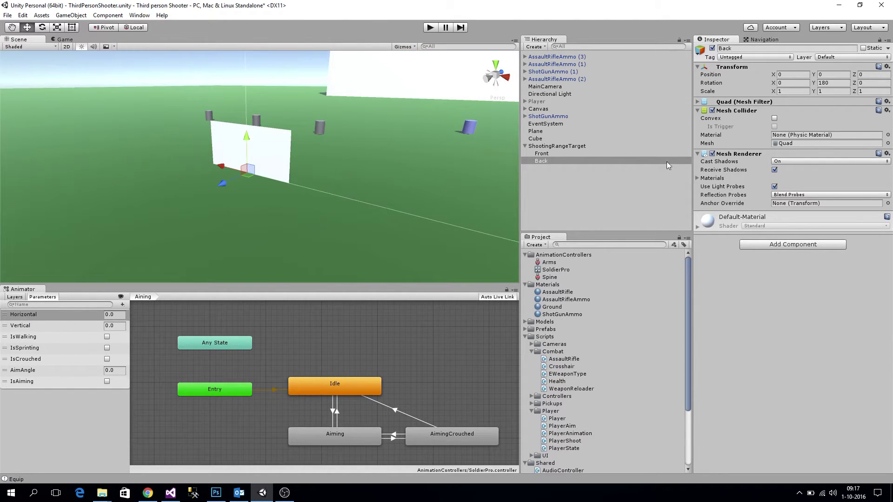
Duplicate the Ground material and rename the copy ShootingRangeTargetFront
click(553, 307)
key(ctrl+d)
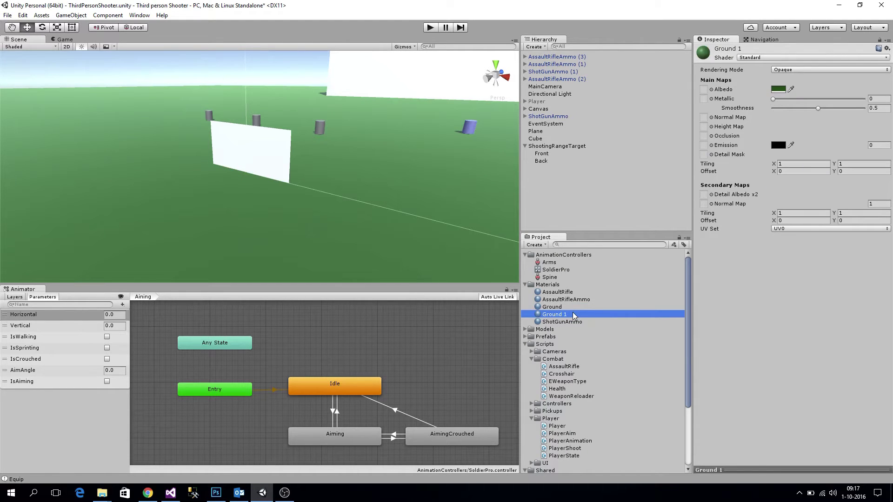
click(574, 315)
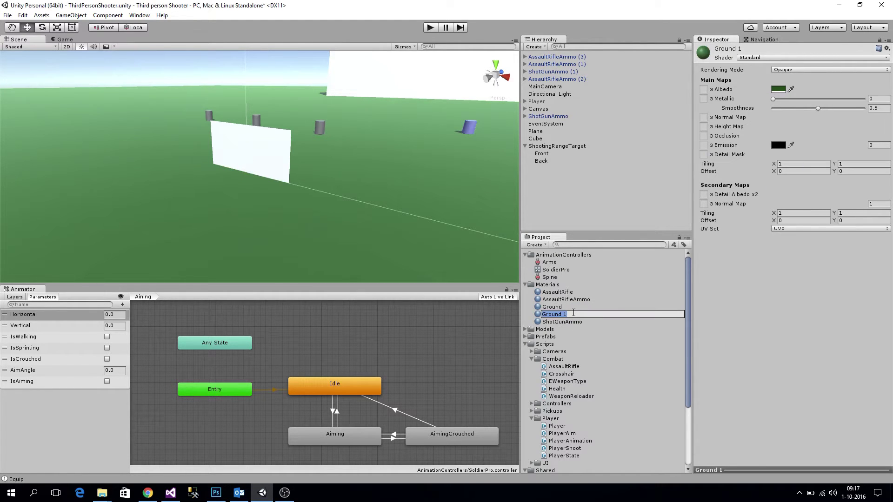
text(ShootingRangeTargetFront)
key(Return)
Duplicate ShootingRangeTargetFront and rename the new copy ShootingRangeTargetBack
key(ctrl+d)
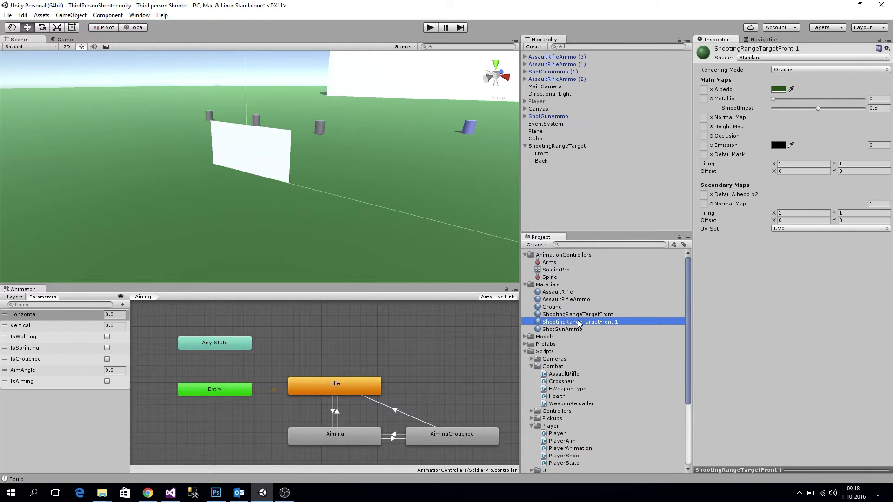
key(F2)
key(End)
key(BackSpace)
key(BackSpace)
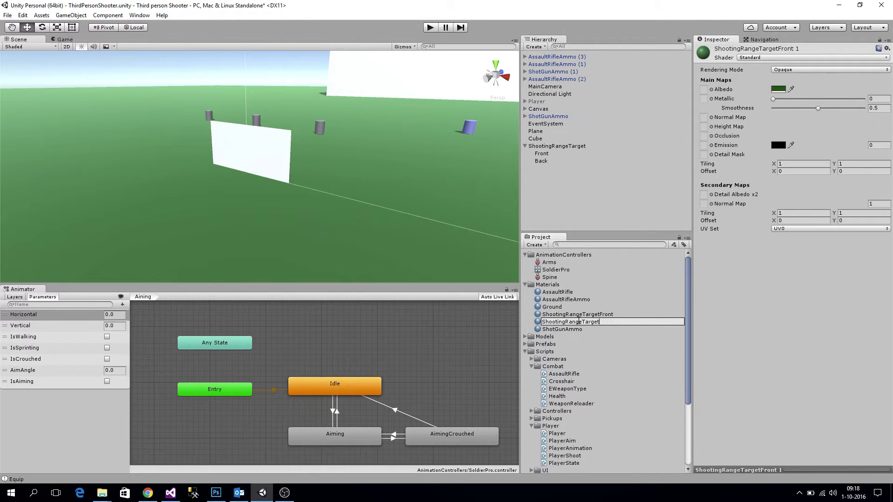
text(Back)
key(Return)
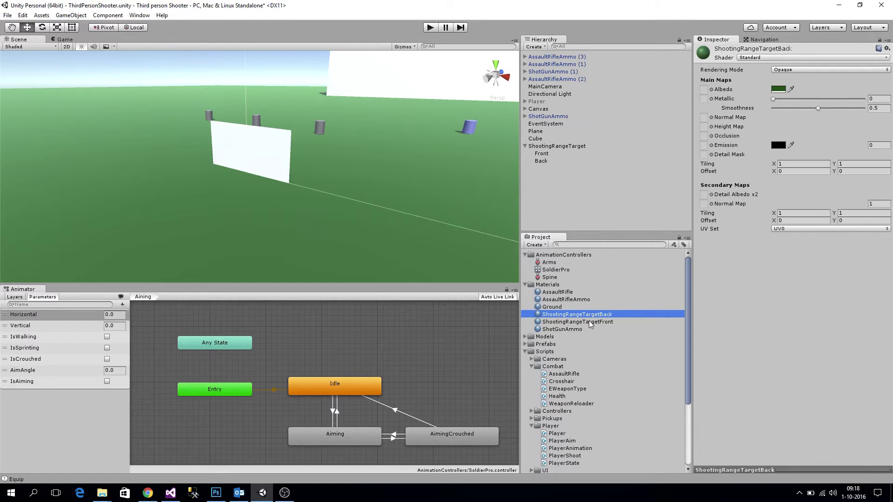
Set ShootingRangeTargetBack's Albedo to dark grey 454545 and apply it to the target's Back quad
click(776, 90)
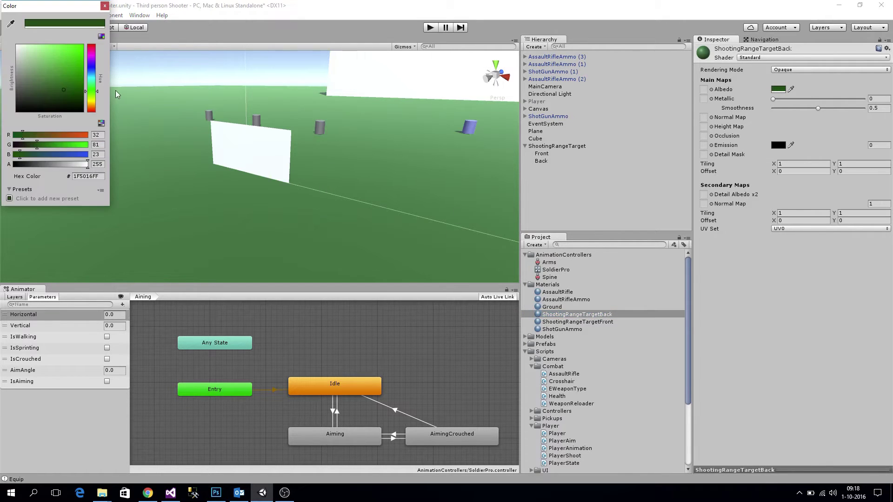
drag(28, 91, 1, 96)
click(104, 6)
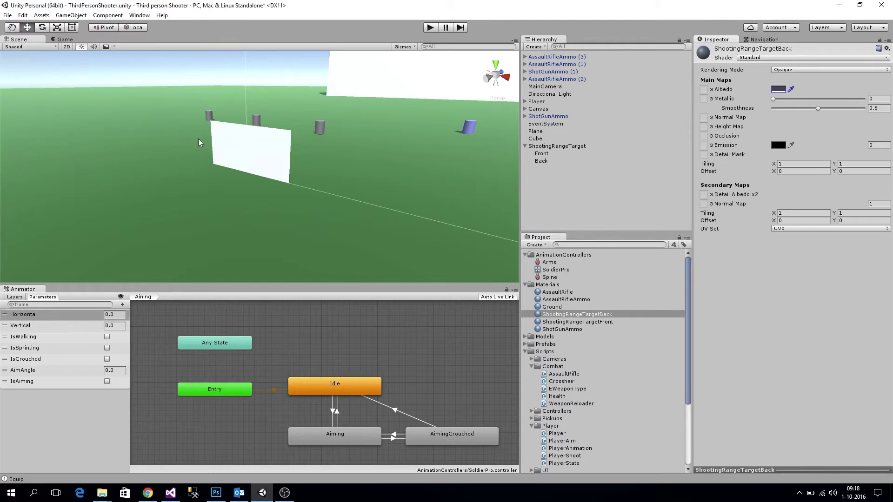
right_drag(251, 145, 15, 170)
key(s)
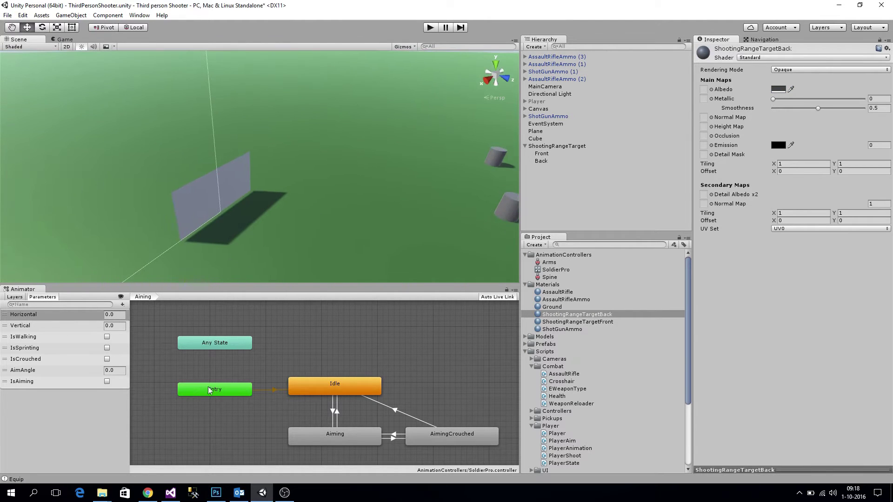
drag(580, 315, 237, 179)
Bring the target's white front into view, then switch to the shootingrange folder window
middle_drag(135, 222, 167, 170)
right_drag(167, 170, 405, 163)
right_drag(425, 158, 339, 175)
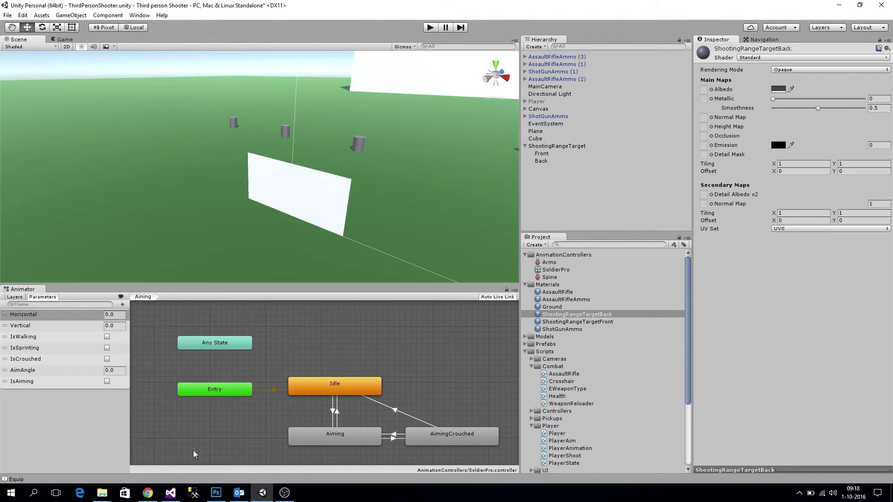
mouse_move(111, 493)
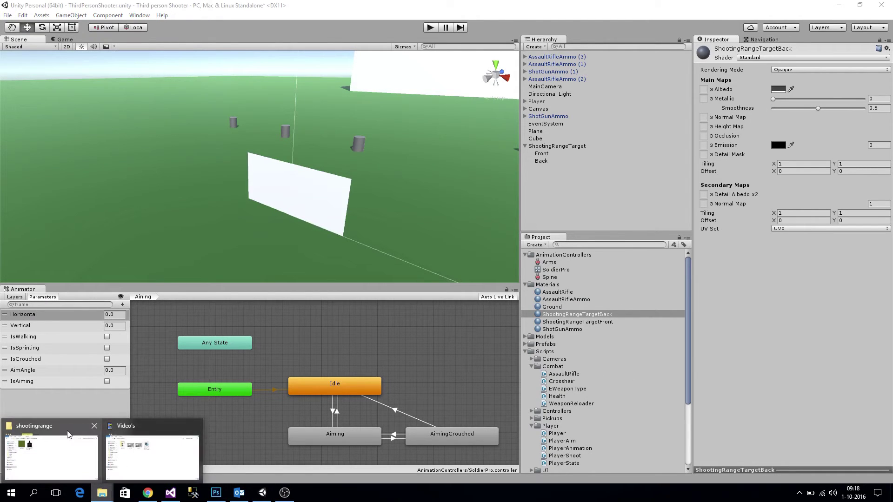
click(46, 449)
Import shooting-range-target.jpg from File Explorer into Unity's Textures folder
click(156, 96)
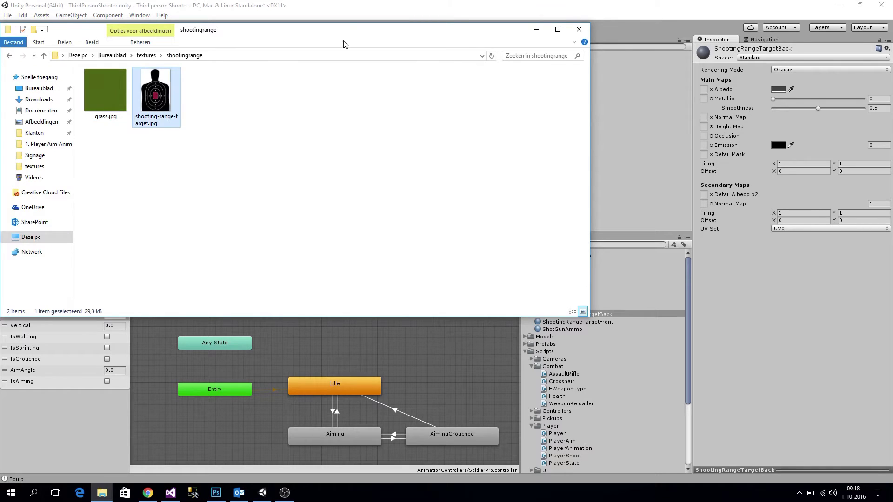
drag(353, 33, 342, 53)
drag(687, 314, 530, 463)
key(alt+Tab)
drag(143, 119, 551, 456)
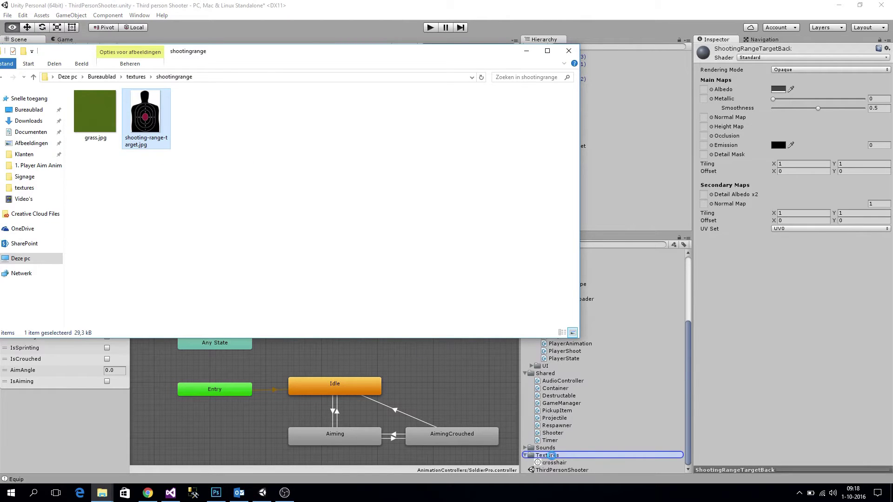
Import grass.jpg into the Textures folder and close the image folder window
click(534, 52)
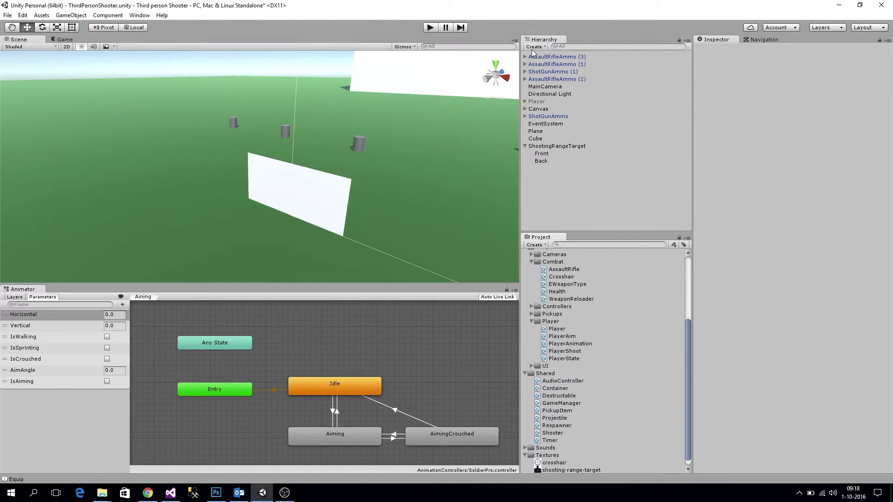
key(alt+Tab)
drag(97, 112, 558, 459)
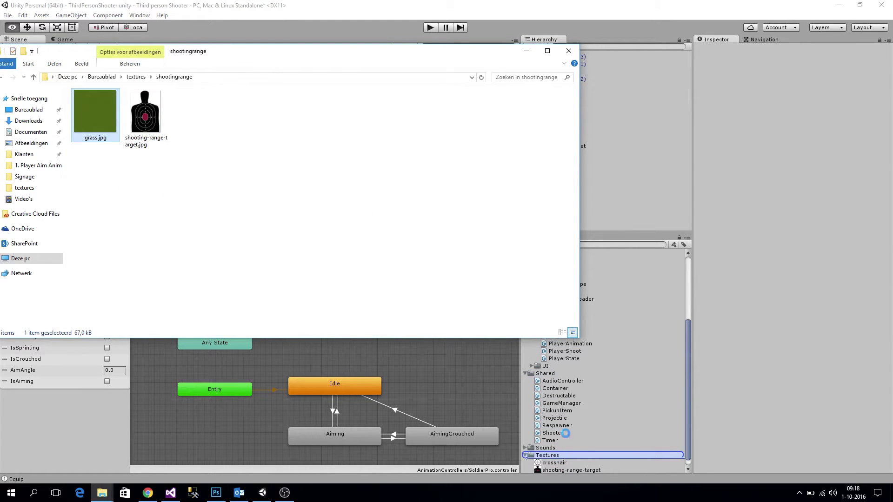
click(569, 50)
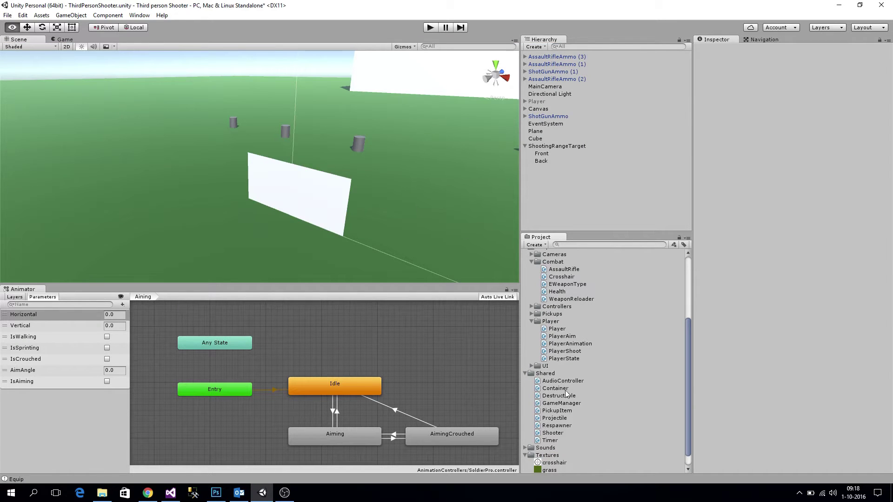
drag(549, 470, 272, 264)
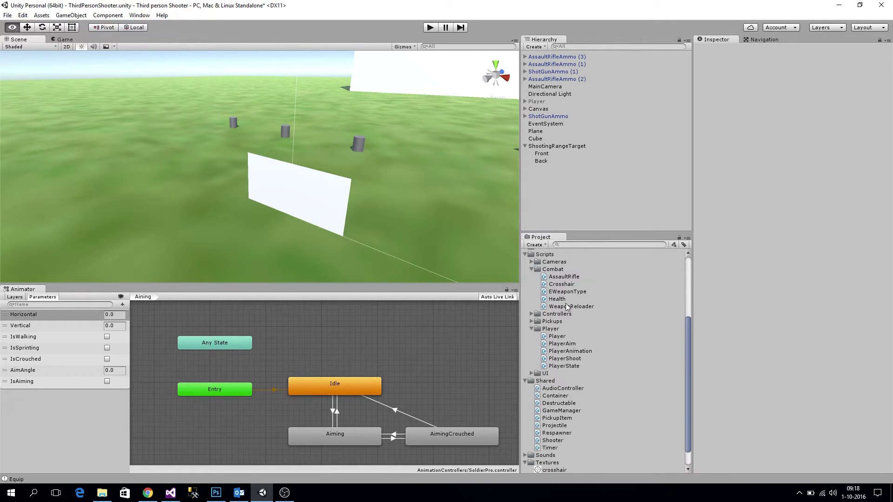
Delete the Ground material from Materials
scroll(538, 271, up, 5)
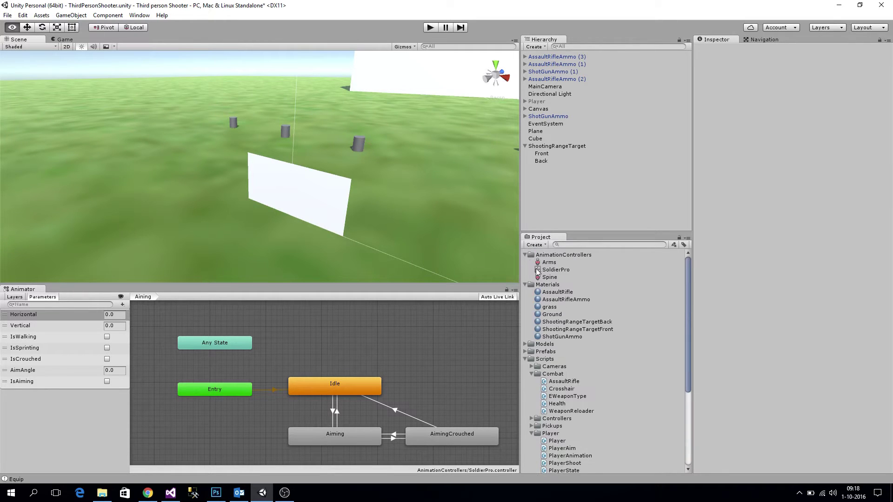
click(550, 307)
click(553, 315)
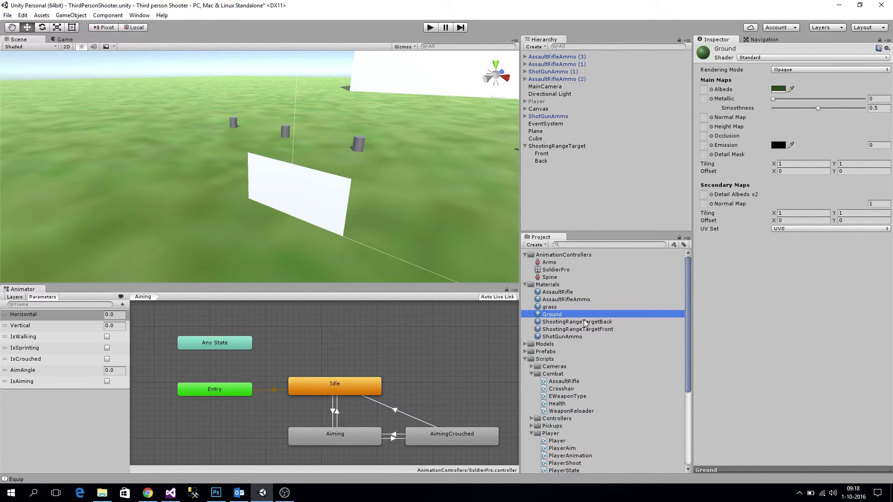
key(Delete)
key(Return)
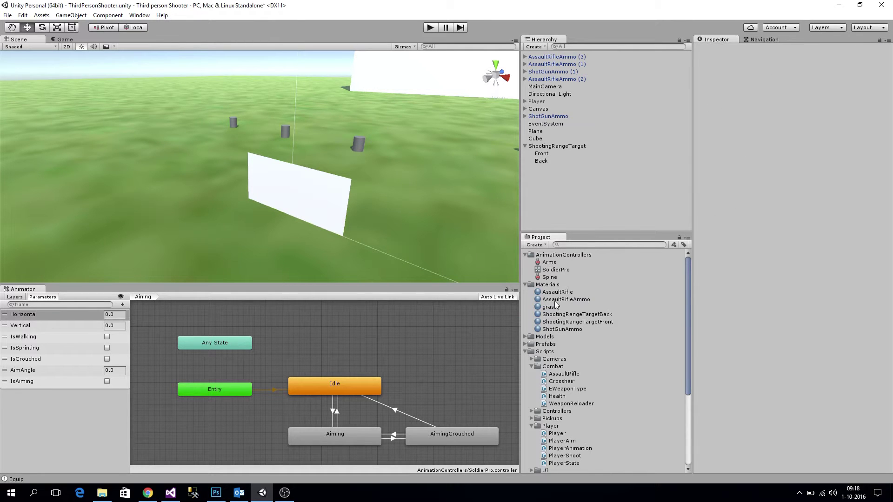
Set the grass material's Tiling X and Y to 15
click(575, 306)
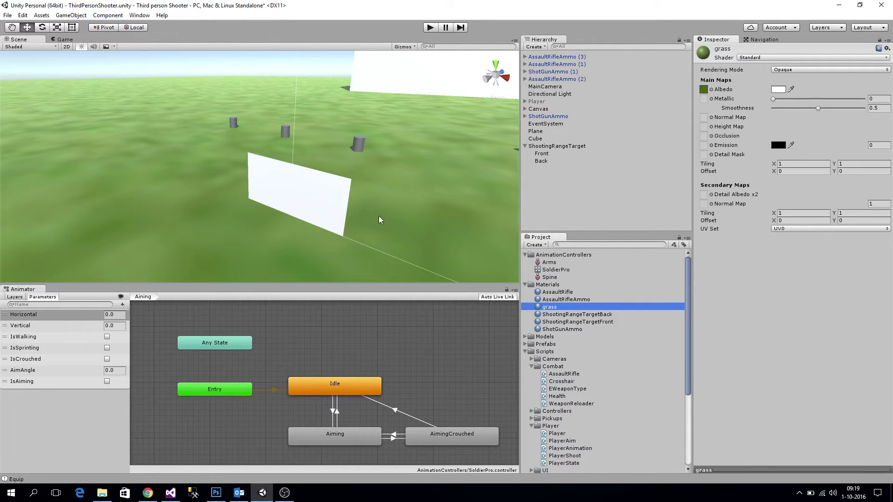
middle_drag(379, 217, 385, 220)
scroll(384, 219, down, 4)
scroll(385, 220, up, 5)
scroll(390, 219, down, 4)
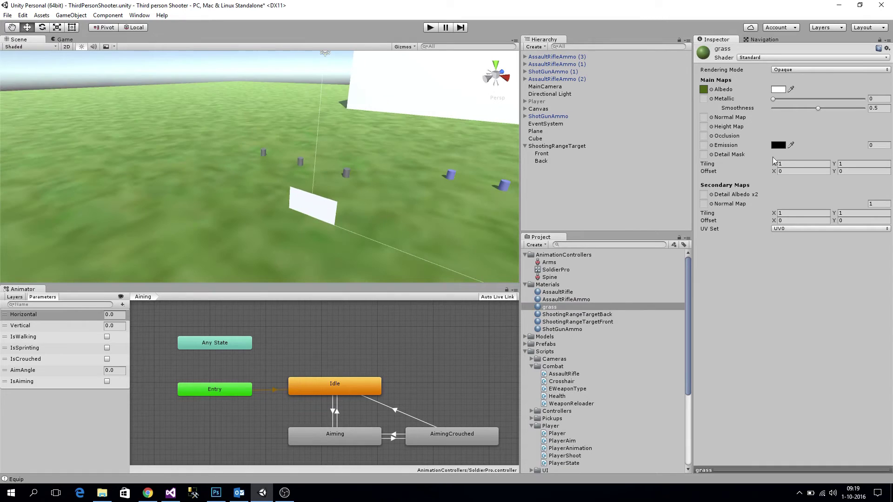
click(789, 165)
text(15)
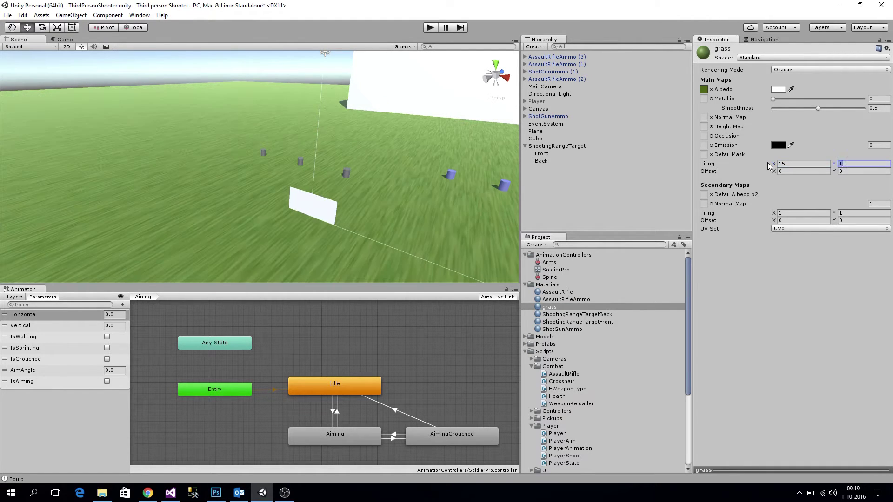
key(Tab)
text(15)
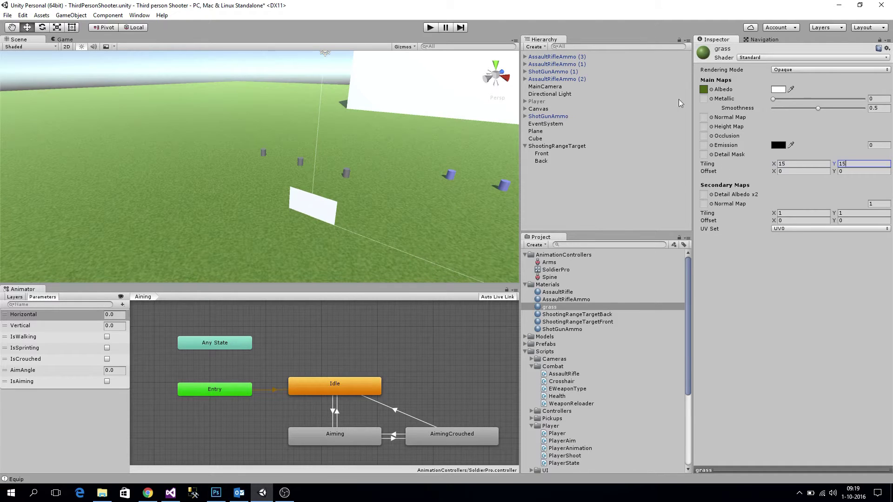
click(538, 101)
Drop the shooting-range-target image onto the Front panel
click(712, 48)
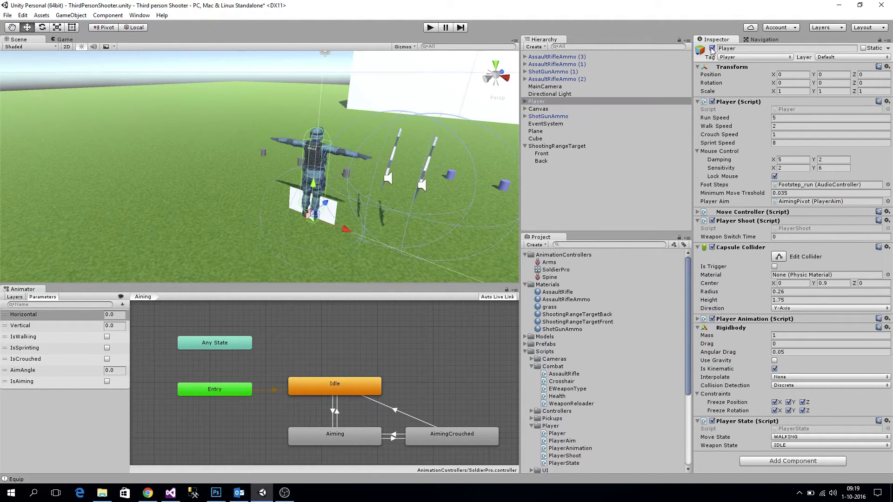
scroll(442, 176, up, 4)
scroll(443, 176, down, 2)
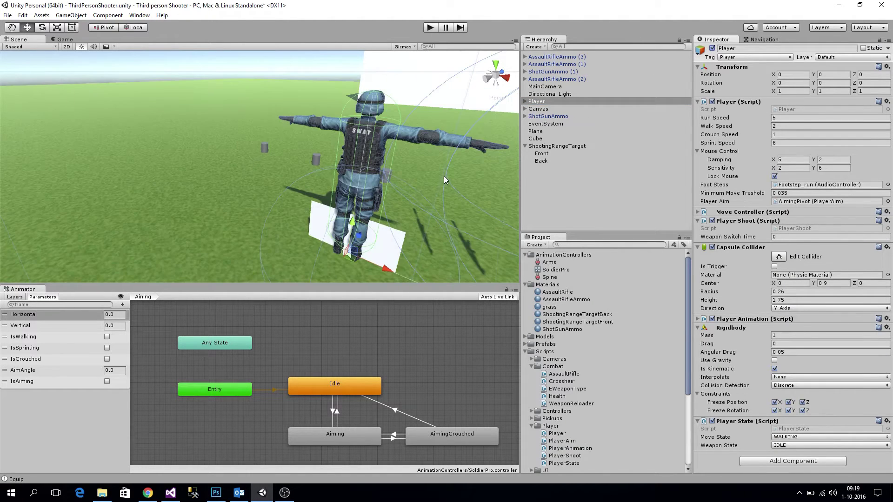
click(713, 48)
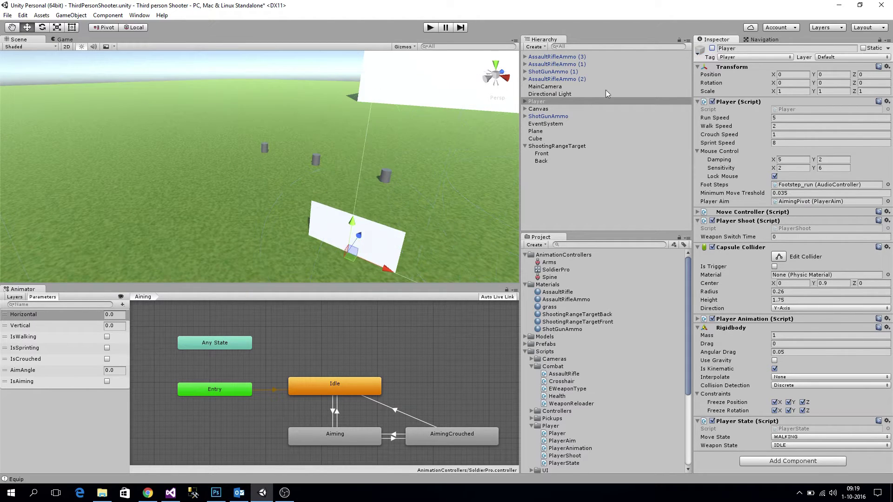
middle_drag(407, 233, 363, 169)
scroll(363, 170, down, 2)
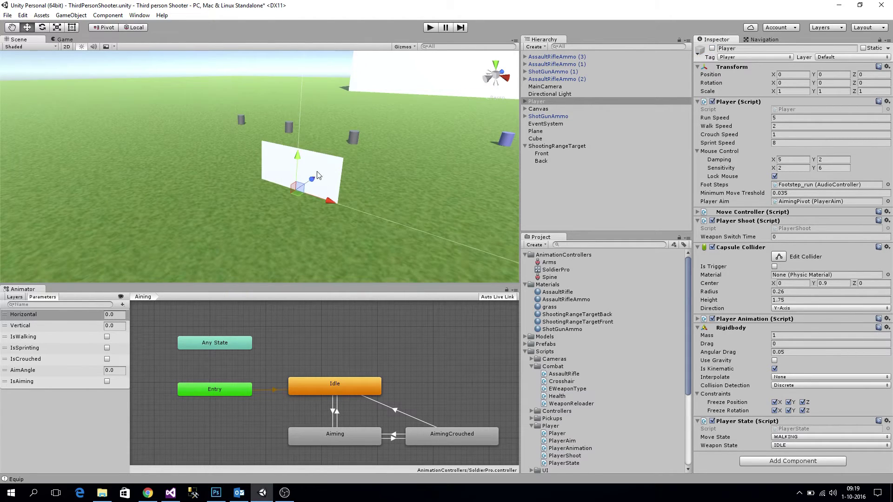
click(547, 155)
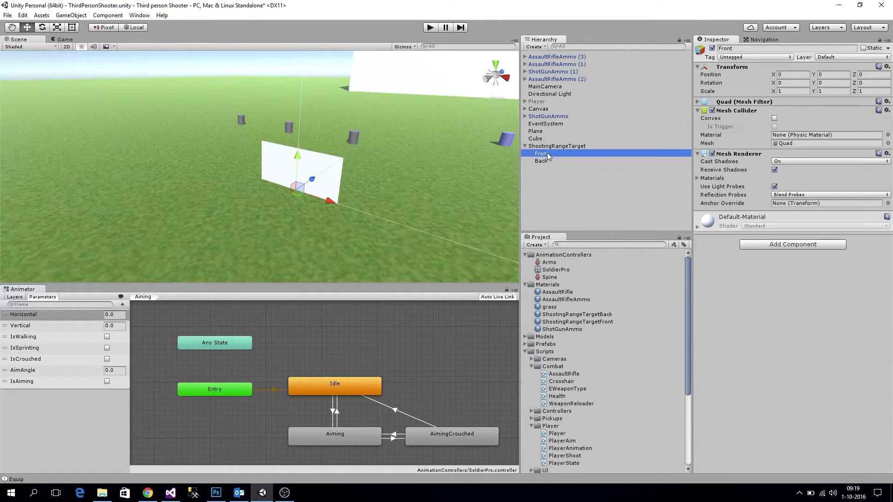
scroll(570, 367, down, 5)
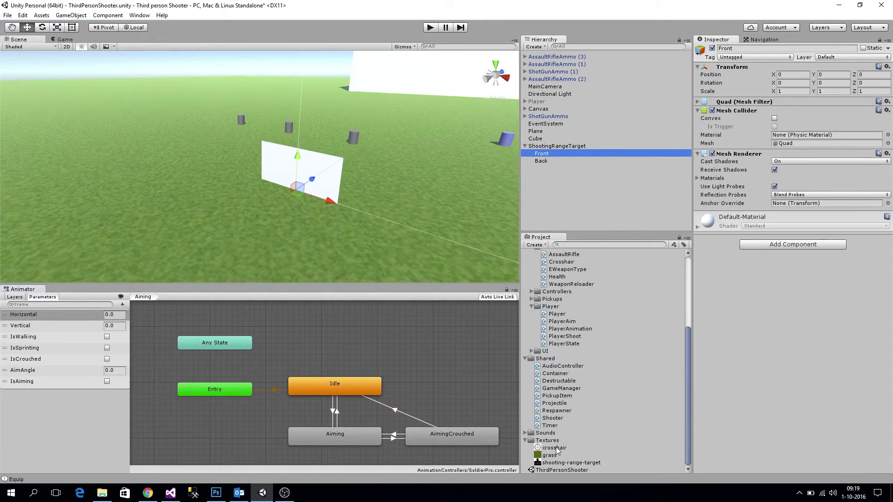
drag(572, 464, 762, 339)
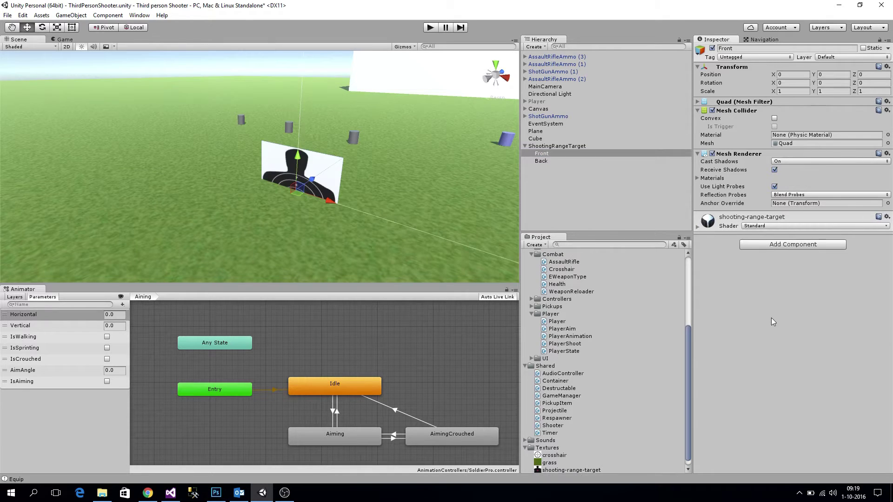
scroll(576, 334, up, 5)
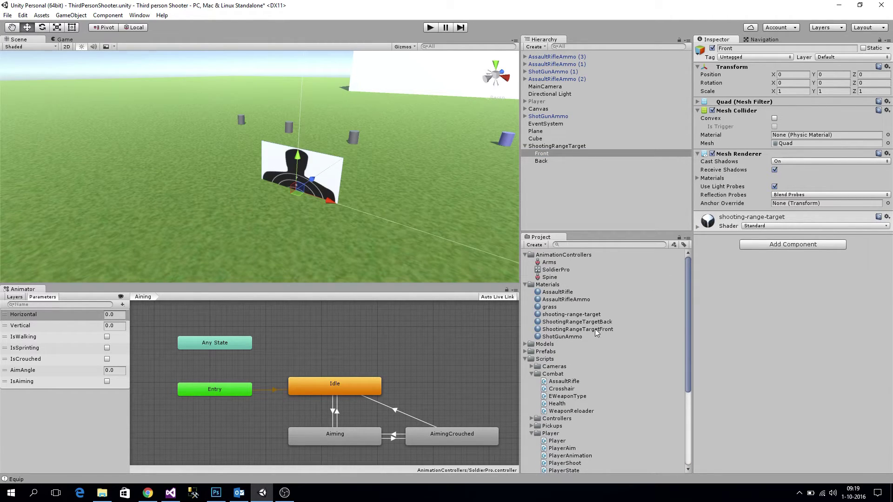
Delete the auto-created shooting-range-target material and apply ShootingRangeTargetFront to the Front panel
click(570, 316)
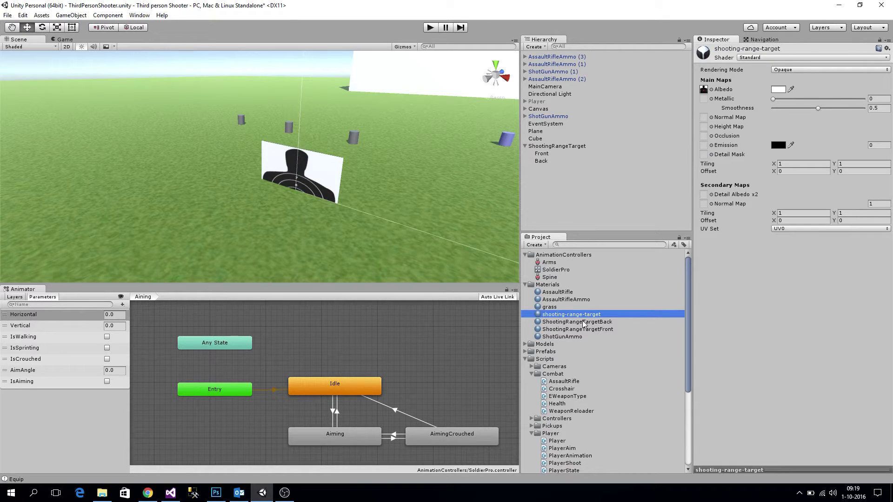
click(583, 323)
click(564, 317)
key(Delete)
key(Return)
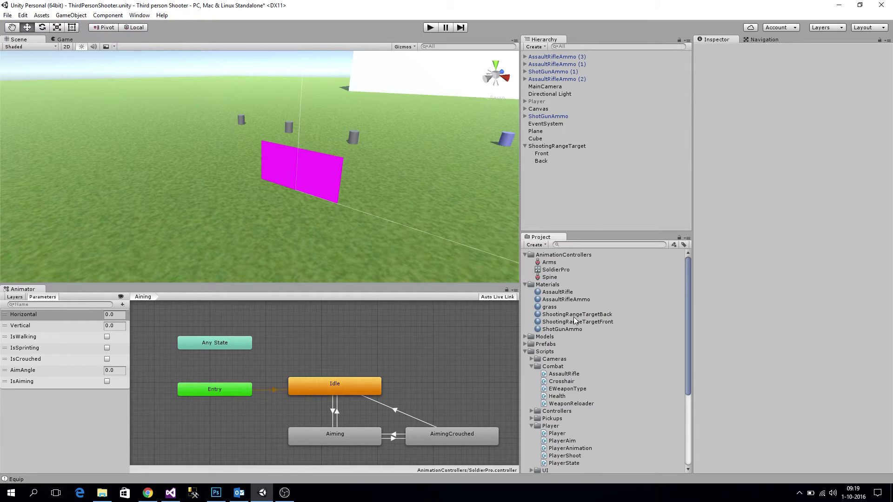
drag(582, 320, 308, 170)
click(308, 171)
drag(572, 321, 291, 178)
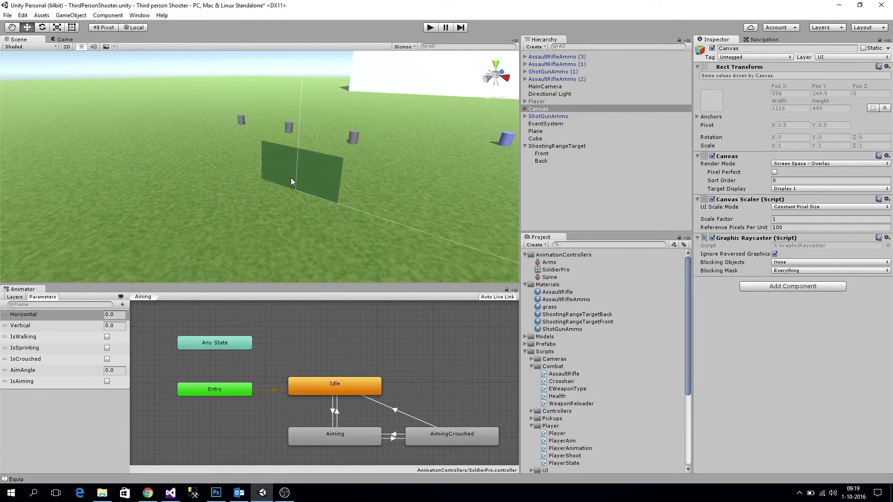
Give ShootingRangeTargetFront the shooting-range-target texture as Albedo with a pure white FFFFFF tint
click(590, 321)
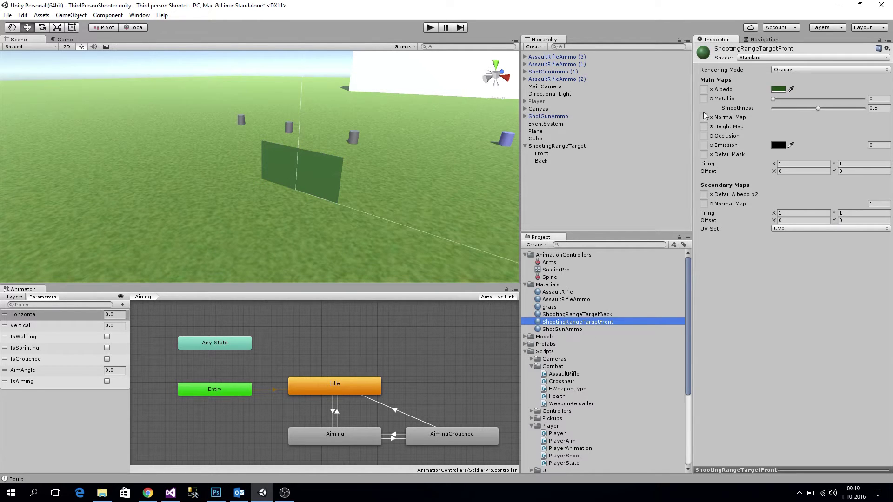
scroll(592, 415, down, 5)
drag(556, 464, 705, 92)
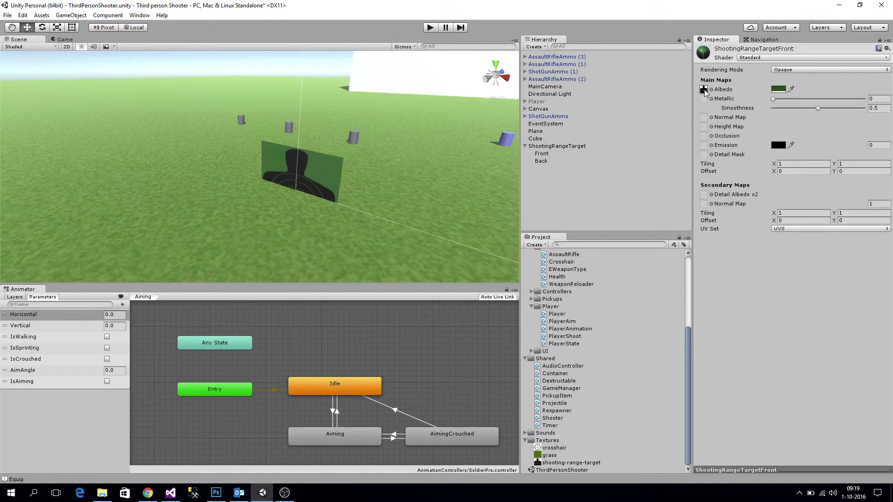
click(778, 88)
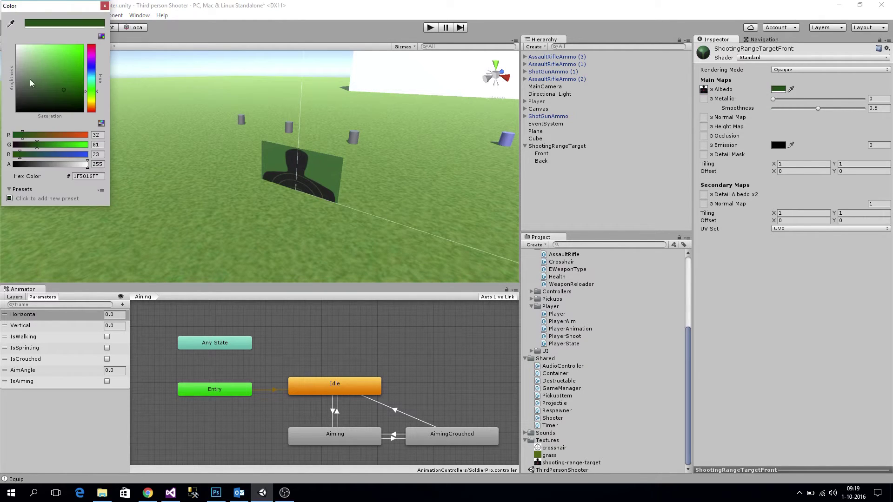
drag(32, 83, 1, 28)
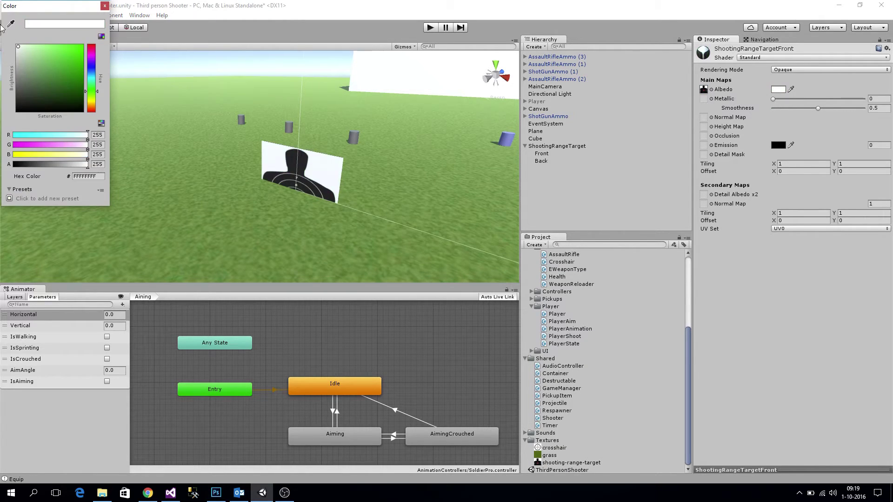
click(105, 7)
click(540, 154)
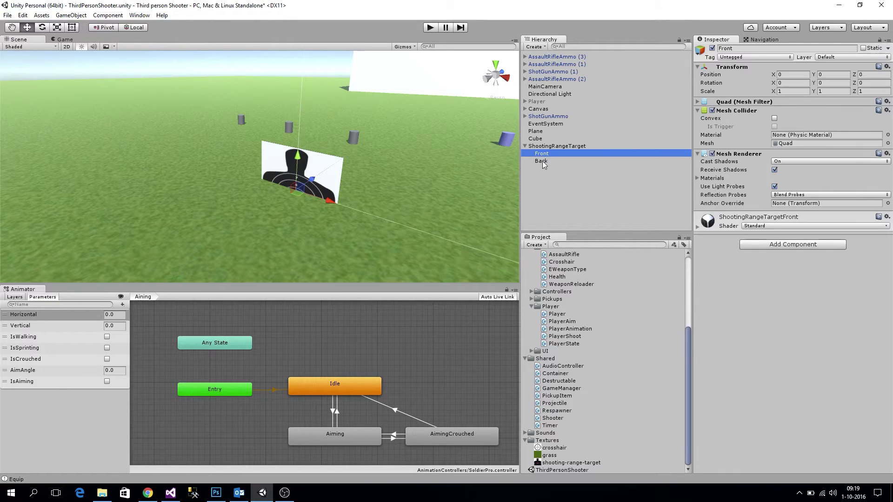
click(542, 162)
click(561, 146)
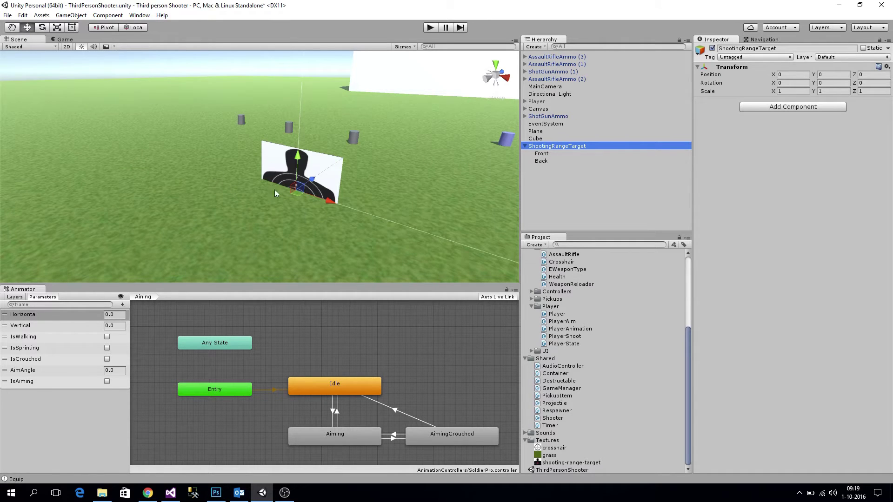
Set the Front and Back quads' Position Y to 0.5
click(545, 154)
shift+click(546, 161)
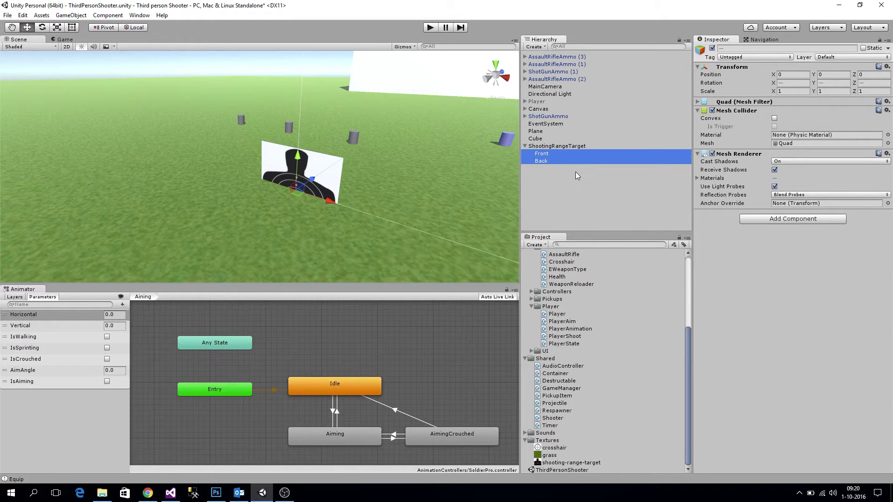
click(815, 75)
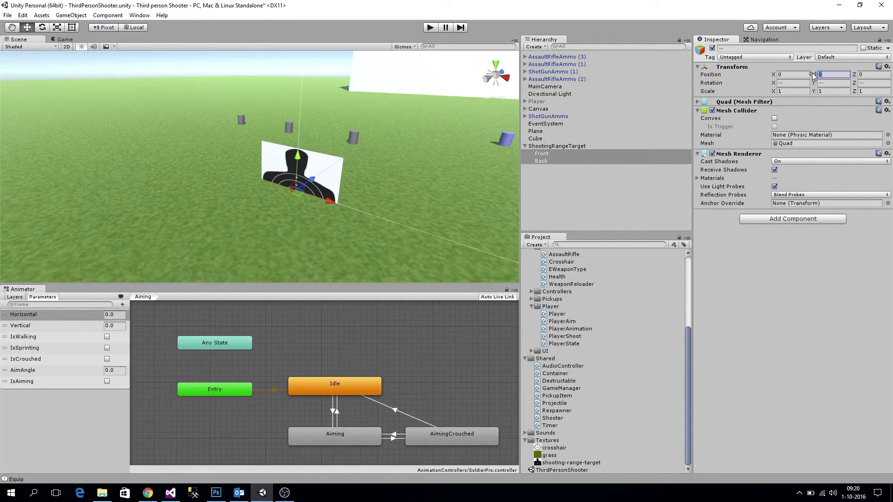
text(.5)
key(BackSpace)
key(BackSpace)
text(1)
key(BackSpace)
text(.5)
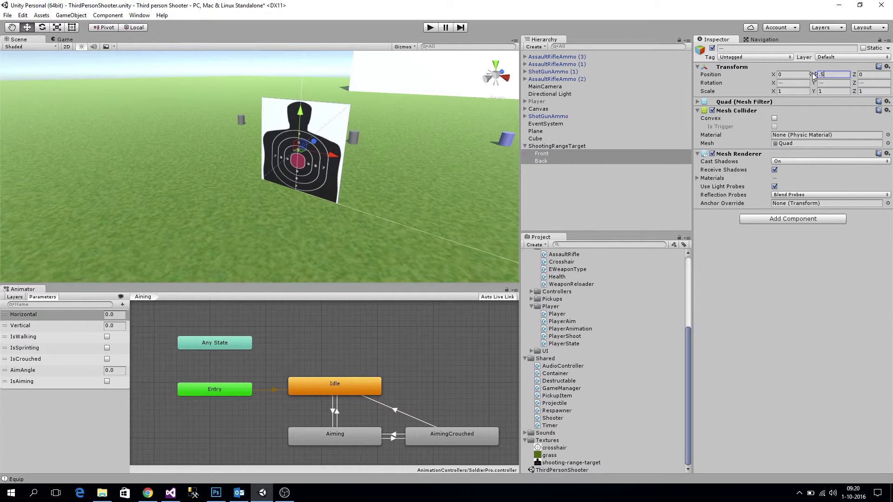
key(Tab)
Test-tilt ShootingRangeTarget on Rotation X, then reset the rotation to 0
click(540, 146)
right_drag(387, 181, 339, 182)
key(d)
key(a)
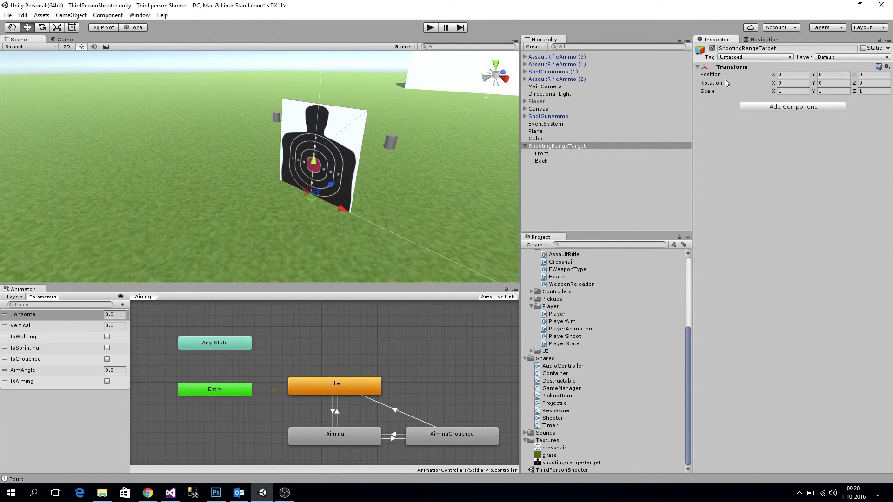
drag(773, 84, 891, 148)
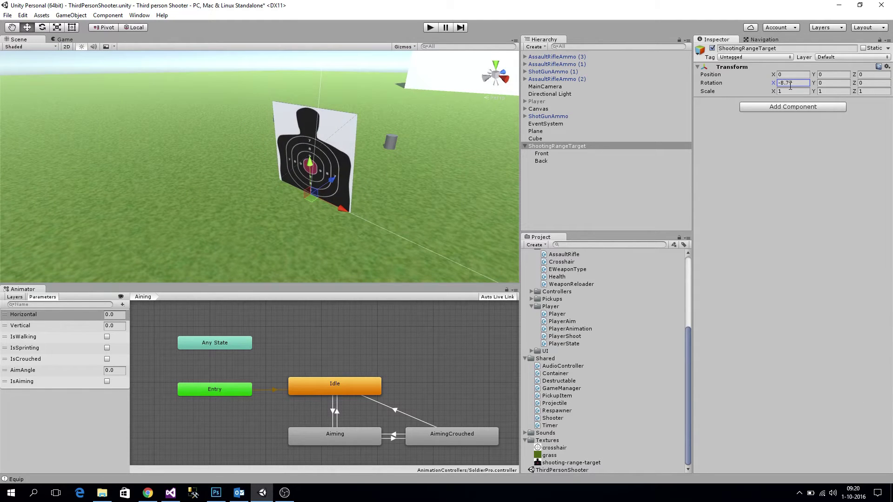
text(0)
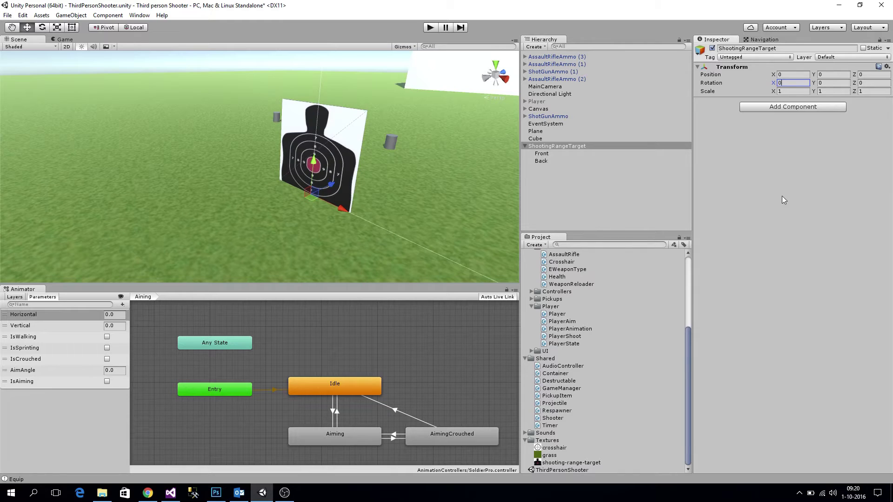
click(782, 197)
Create a C# script named ShootingRangeTarget in the Combat folder
scroll(567, 334, up, 4)
right_click(554, 330)
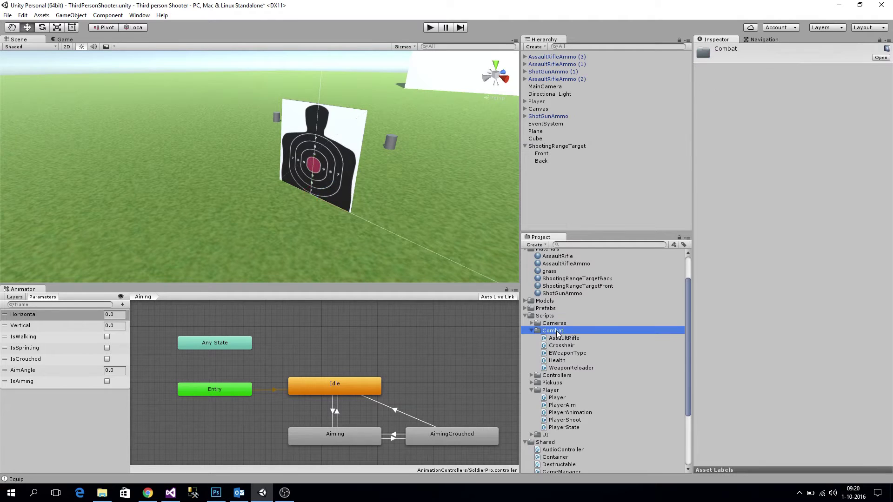
mouse_move(611, 161)
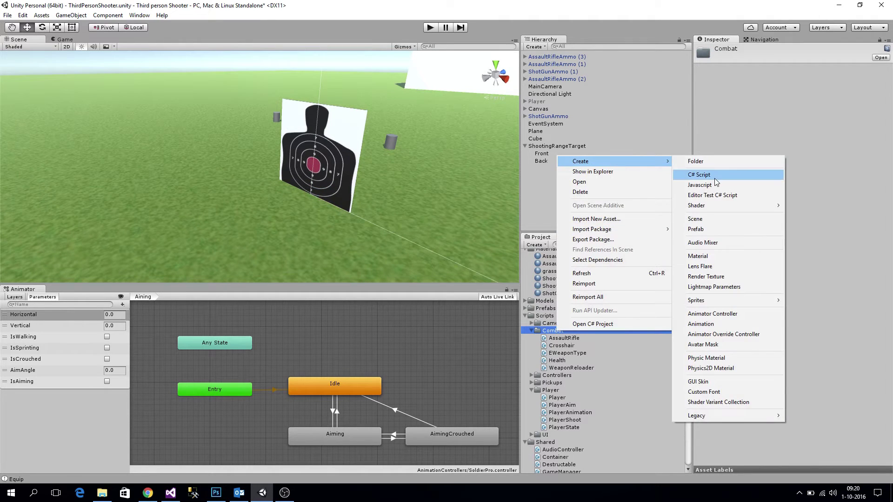
click(715, 175)
text(S)
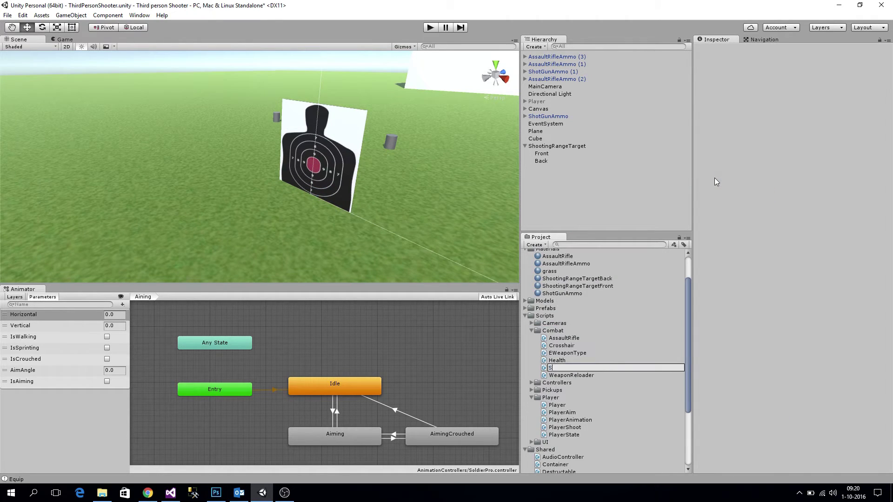
text(hootingRangeTarget)
key(Return)
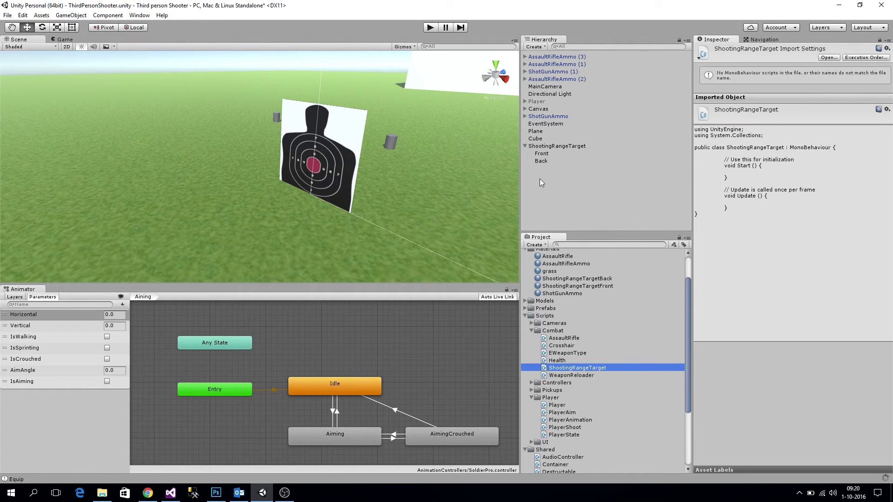
Attach the ShootingRangeTarget script to the target object and open it in Visual Studio
click(563, 147)
click(563, 147)
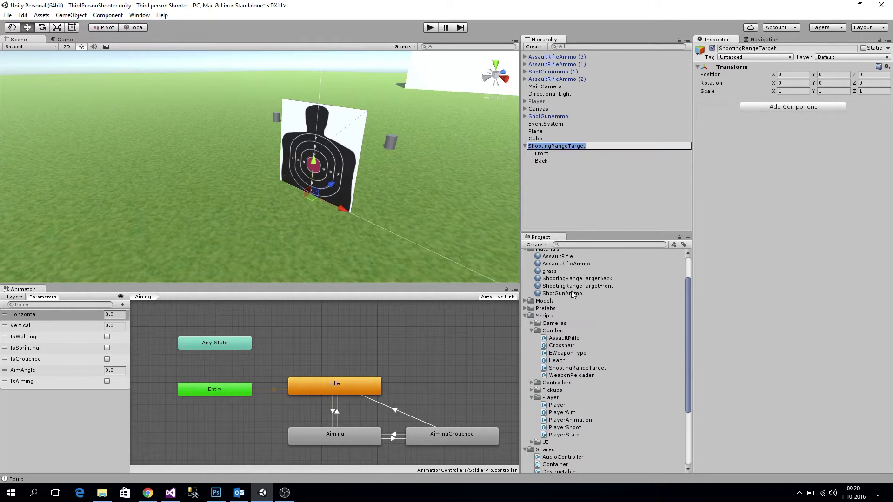
key(Escape)
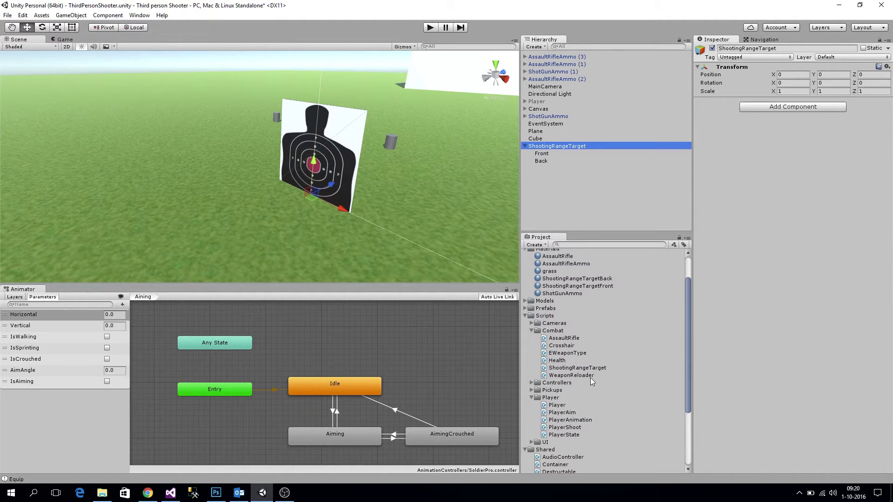
drag(578, 368, 763, 141)
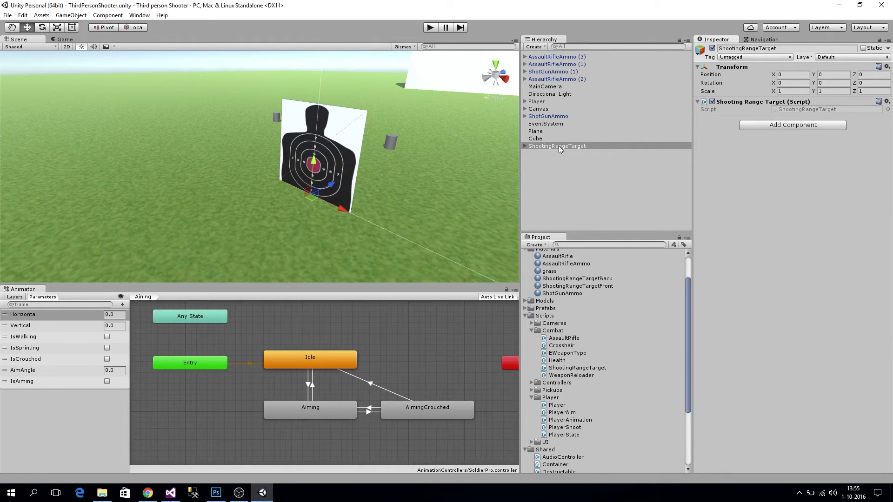
click(559, 146)
double_click(806, 111)
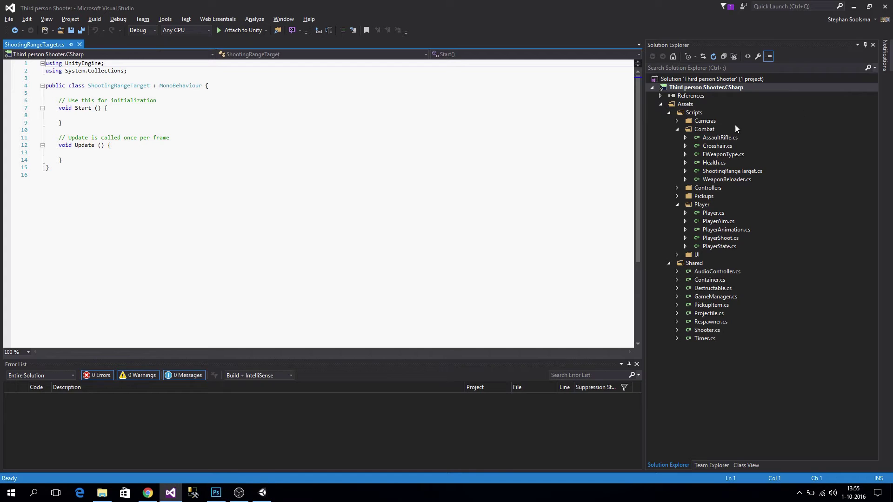
drag(75, 162, 61, 99)
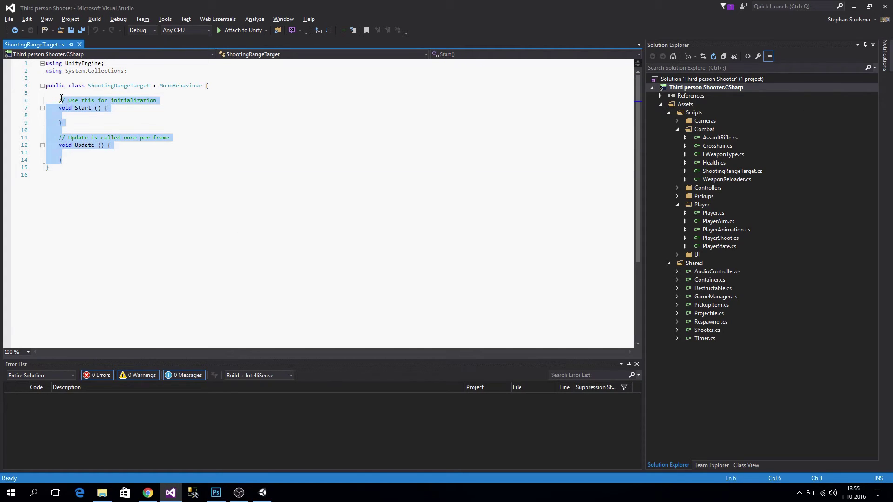
Delete the Start and Update stubs and replace MonoBehaviour with Destructable as the base class
key(shift+Left)
key(BackSpace)
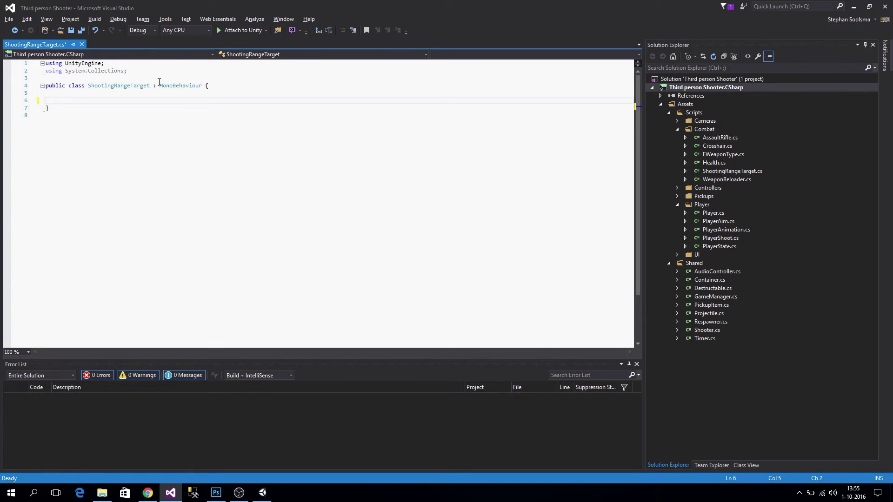
key(Up)
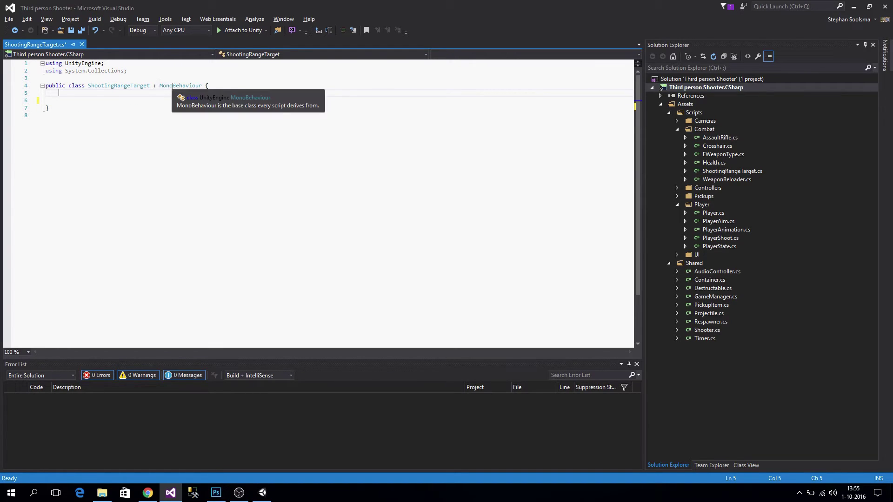
double_click(175, 86)
text(Dest)
key(Tab)
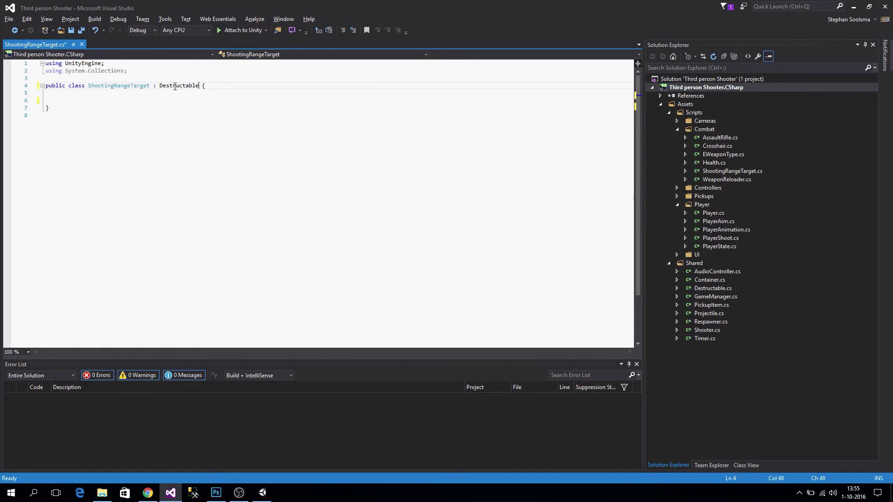
click(157, 94)
key(Return)
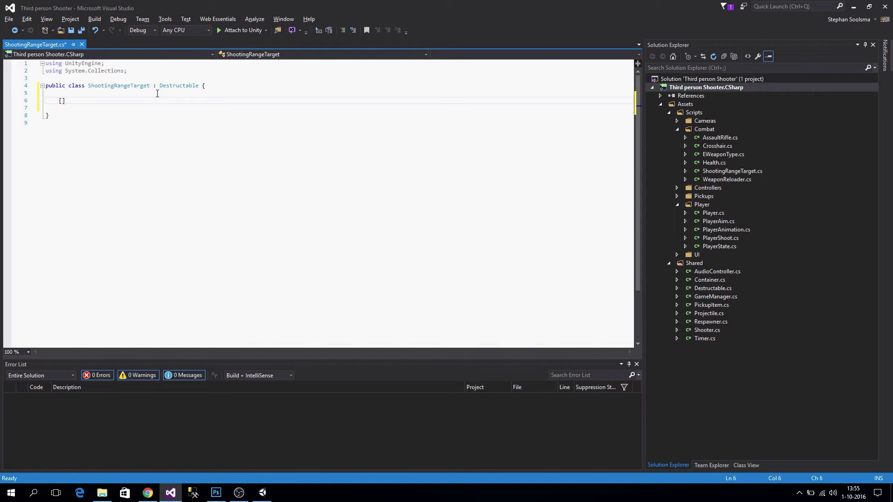
Declare a [SerializeField] float rotationSpeed field in ShootingRangeTarget
text(Seri)
key(Tab)
text(])
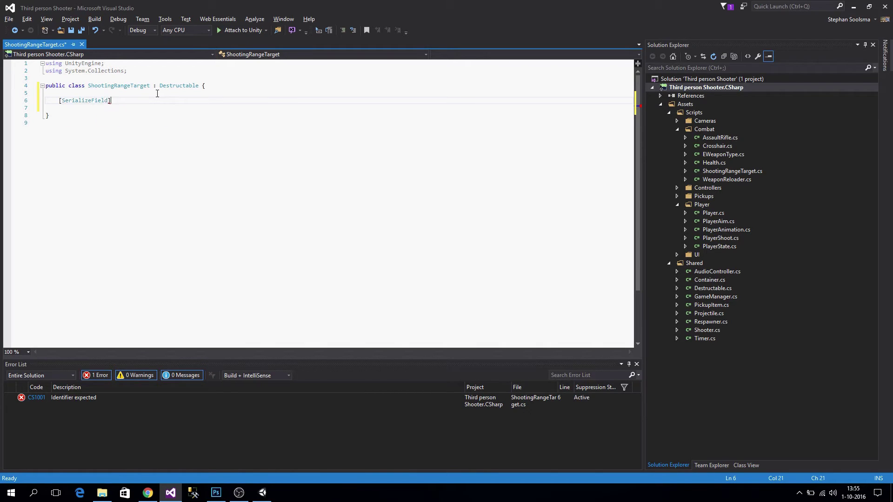
key(Return)
text(rot)
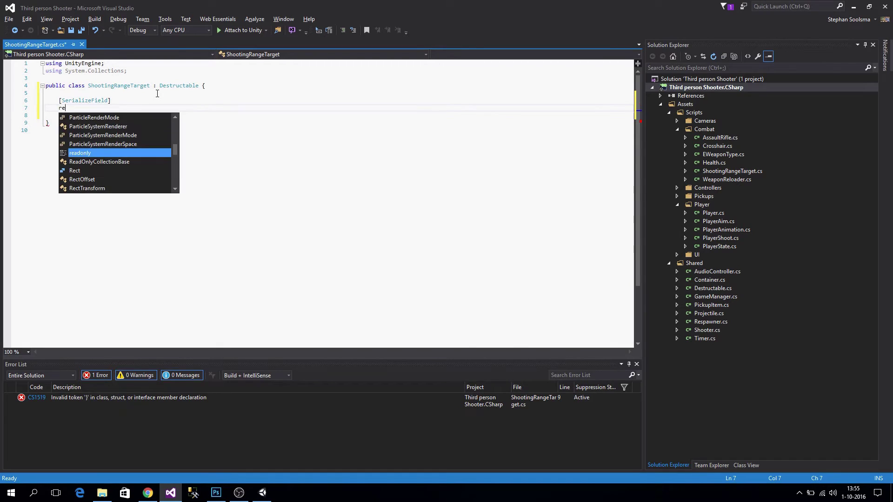
text(ation)
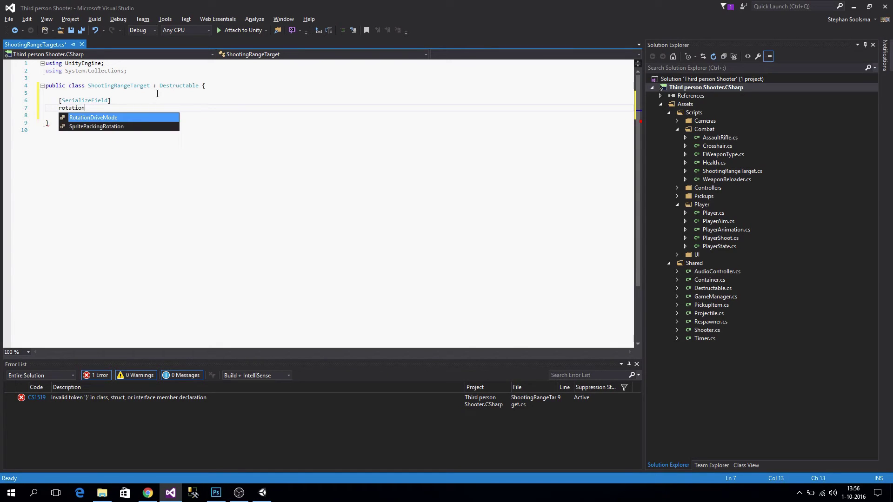
text(Speed;)
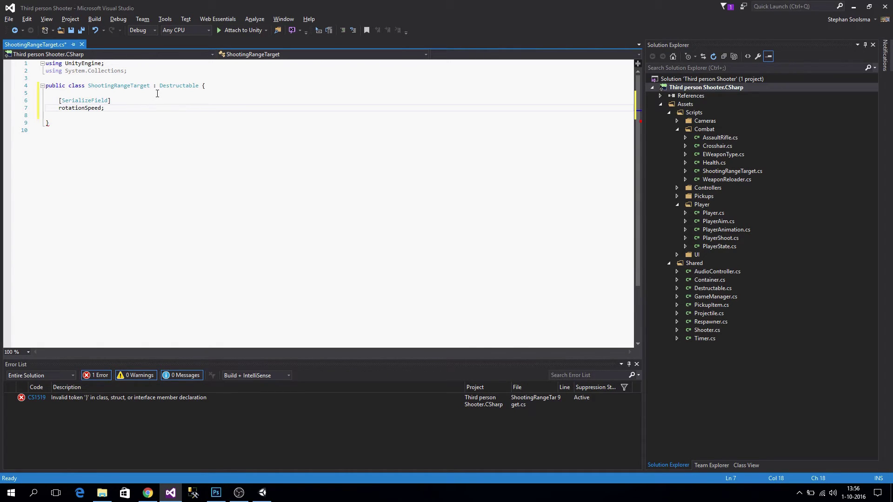
key(alt+Down)
key(alt+Up)
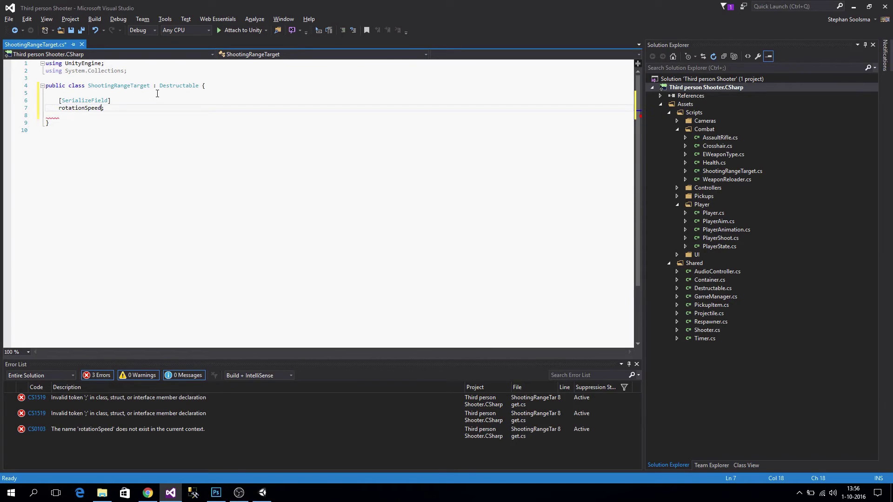
click(60, 109)
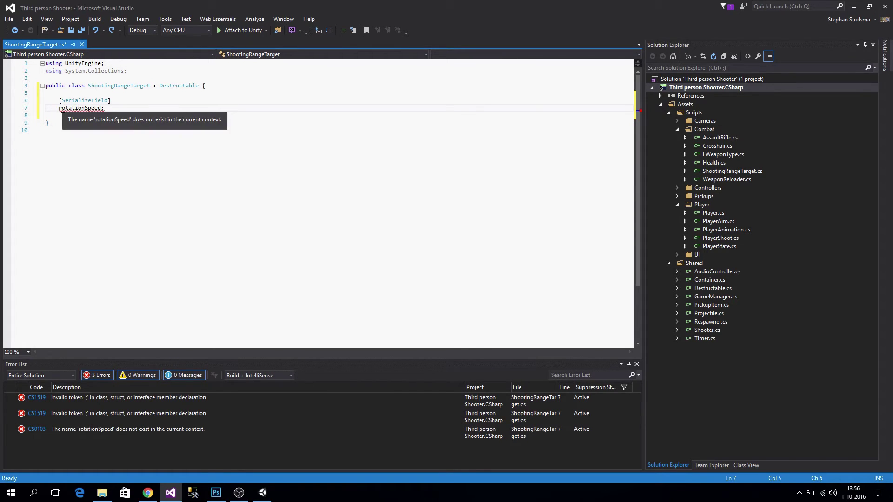
text(a)
key(BackSpace)
text(float)
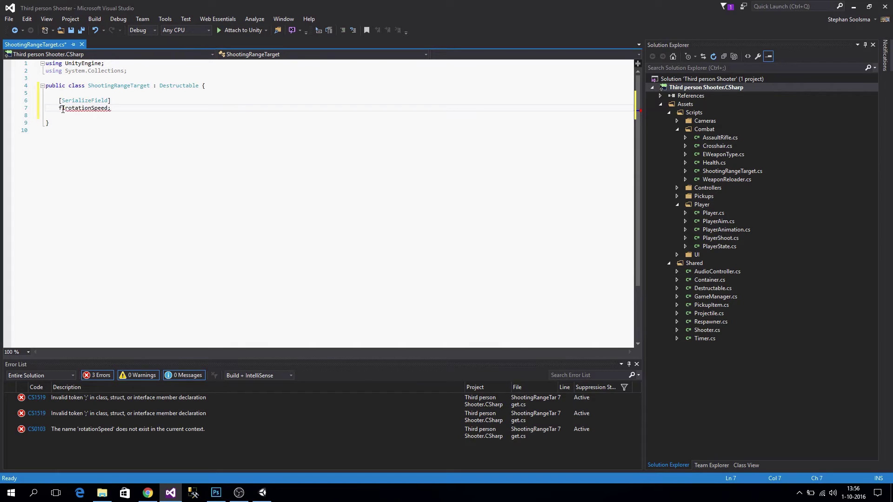
key(End)
key(Return)
key(Return)
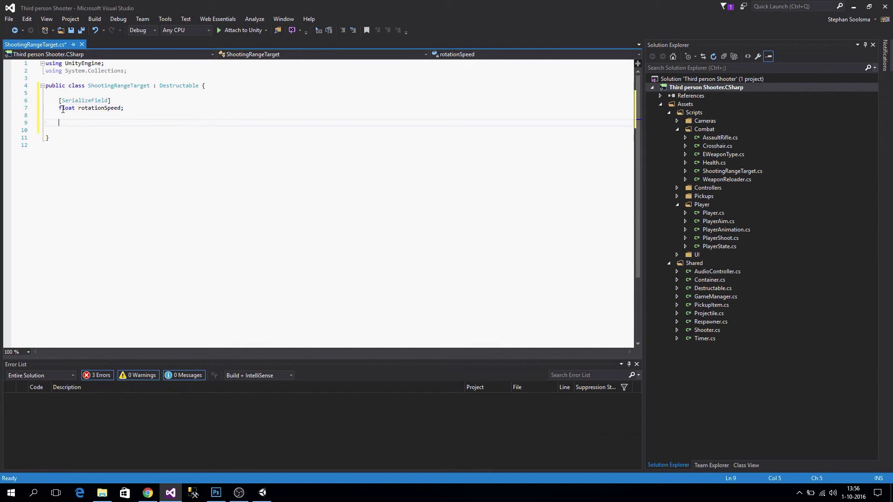
Add a [SerializeField] float repairTime field
text([Ser)
key(Return)
key(Return)
key(ctrl+z)
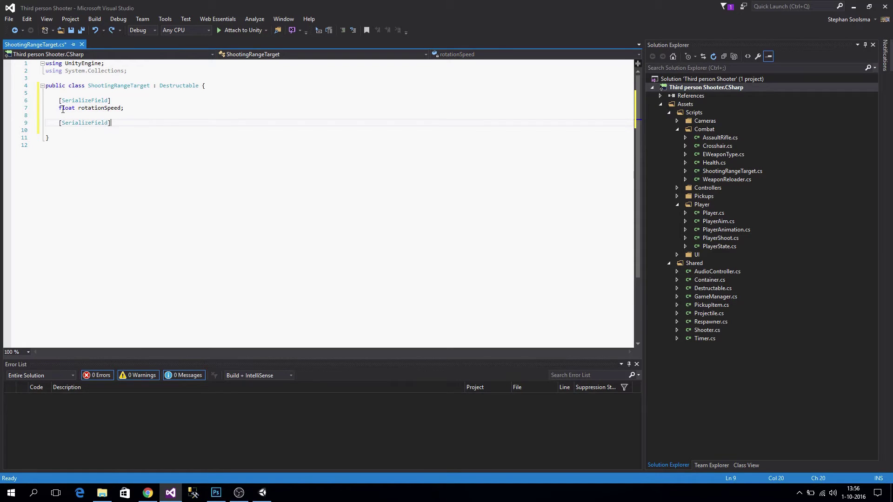
key(Return)
text(float )
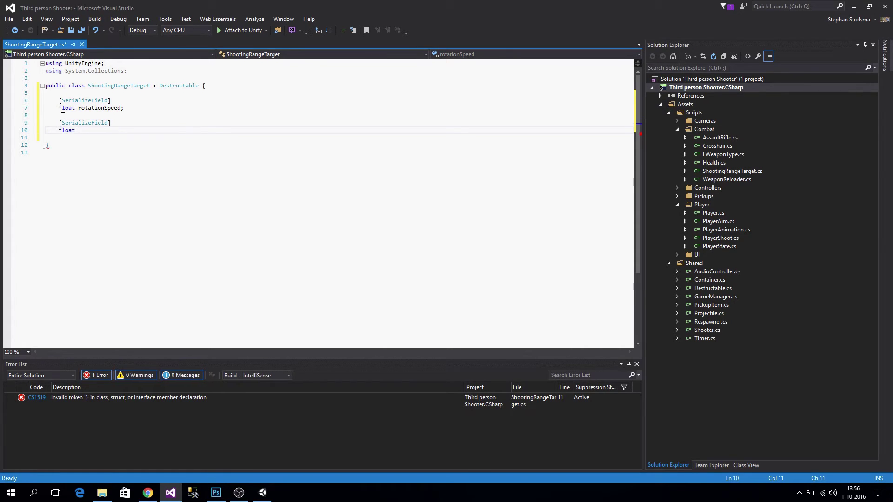
text(repairTime;)
key(Return)
key(Return)
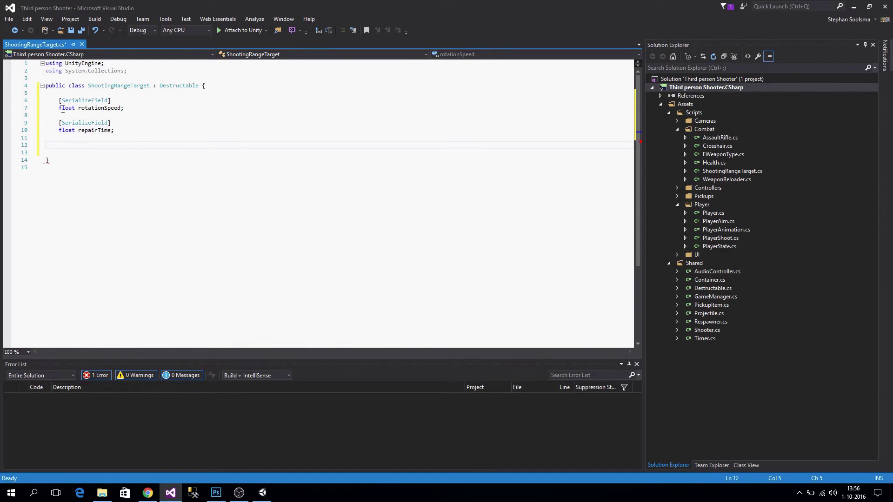
Add Quaternion initalRotation, Quaternion targetRotation and bool requiresRotation fields
text(Q)
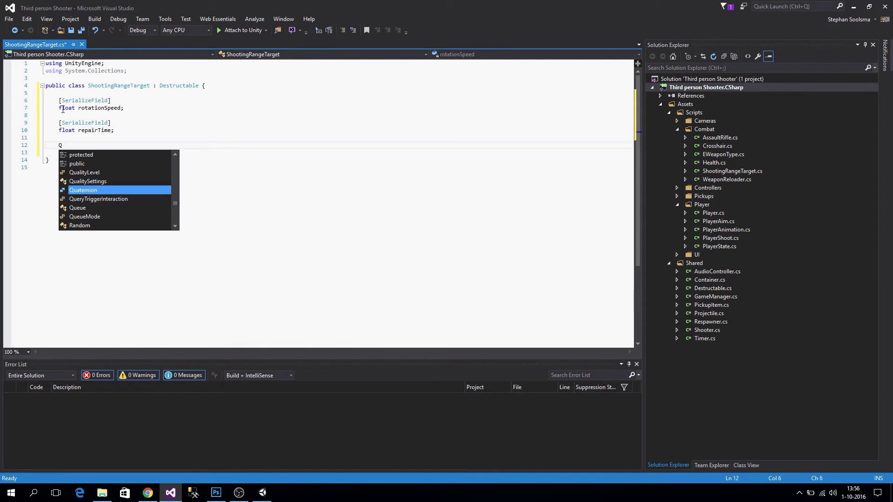
text(uaternion )
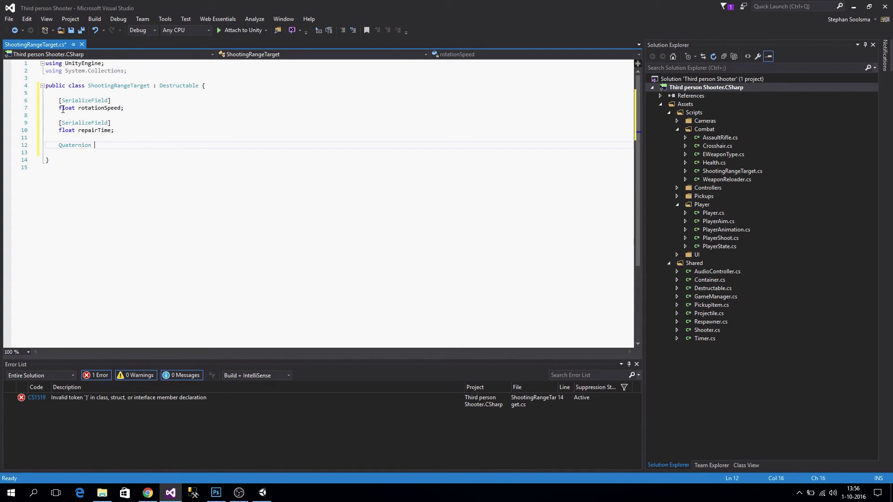
text(initalRotation)
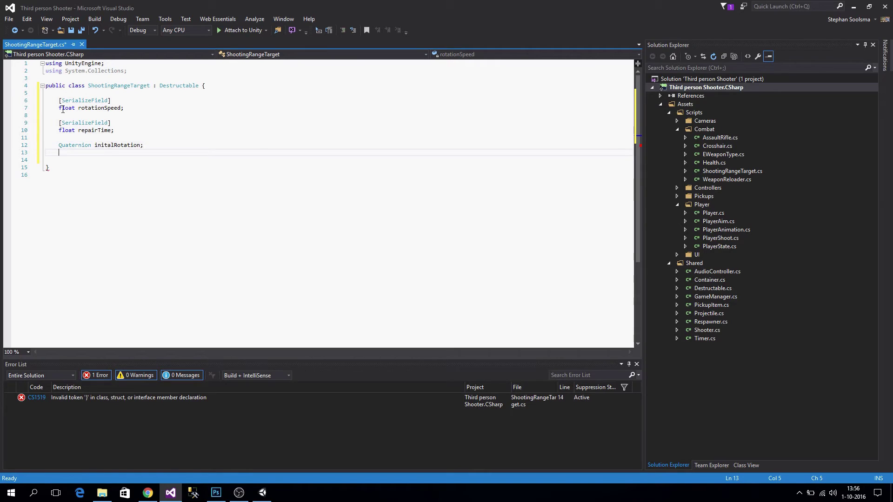
text(Q)
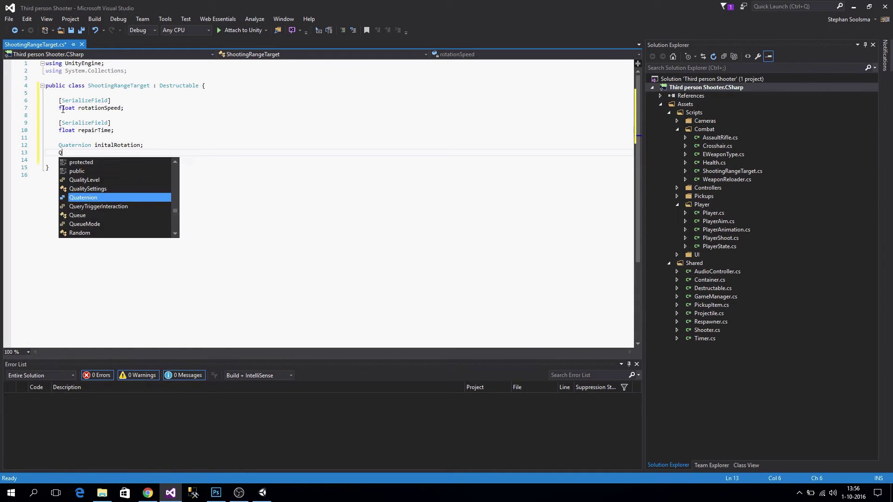
text(uaternion targetRotation;)
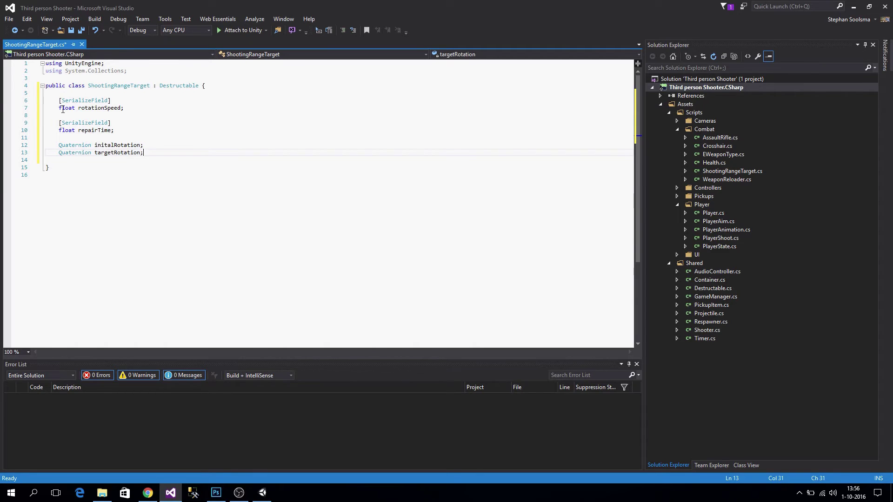
key(Return)
key(Return)
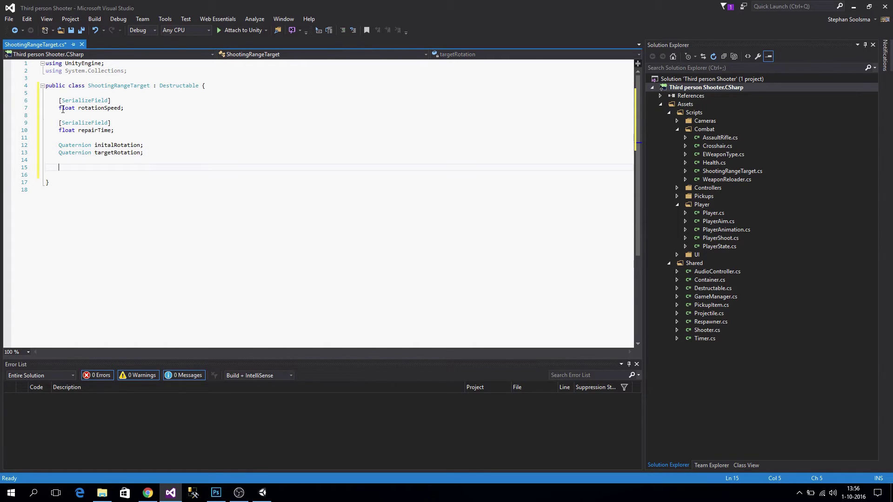
key(Up)
text(bool )
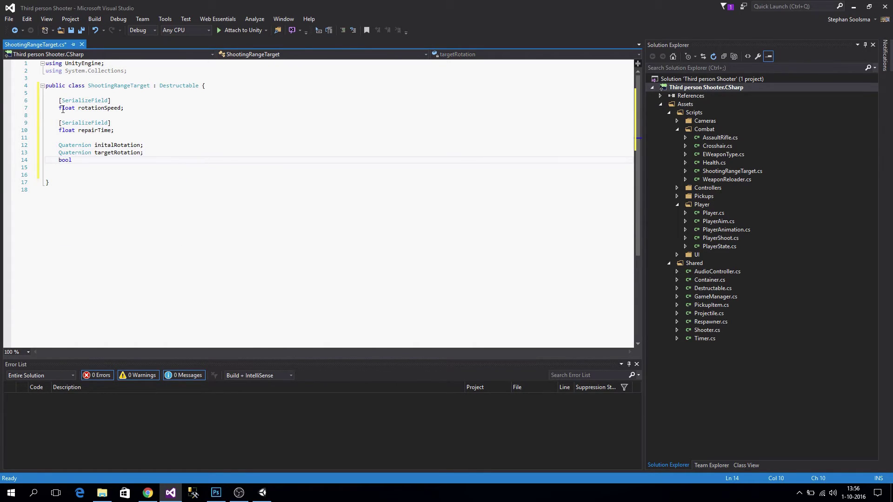
text(requiresRotation;)
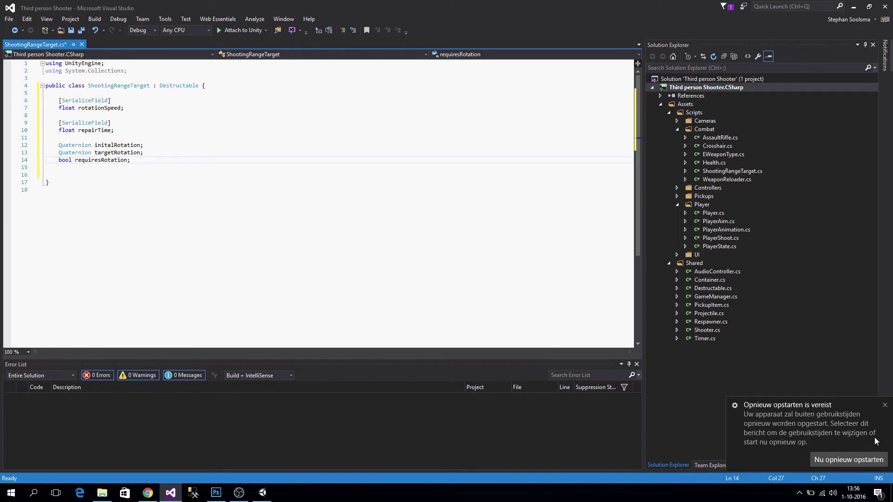
click(886, 407)
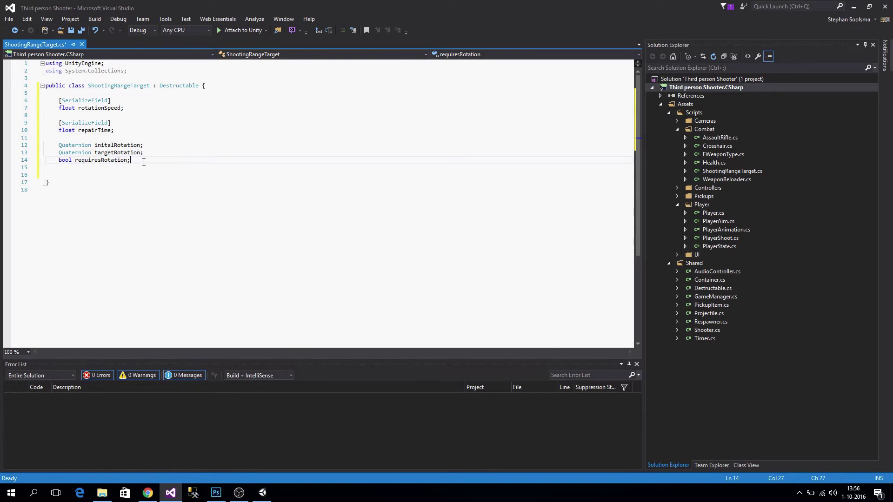
key(Return)
key(Return)
Highlight the initalRotation, targetRotation, requiresRotation and rotationSpeed fields to explain each one
double_click(117, 145)
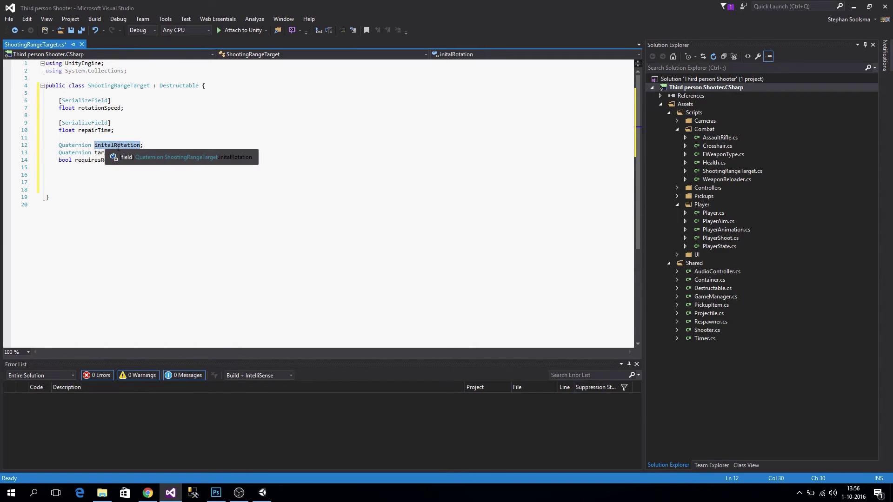
click(137, 165)
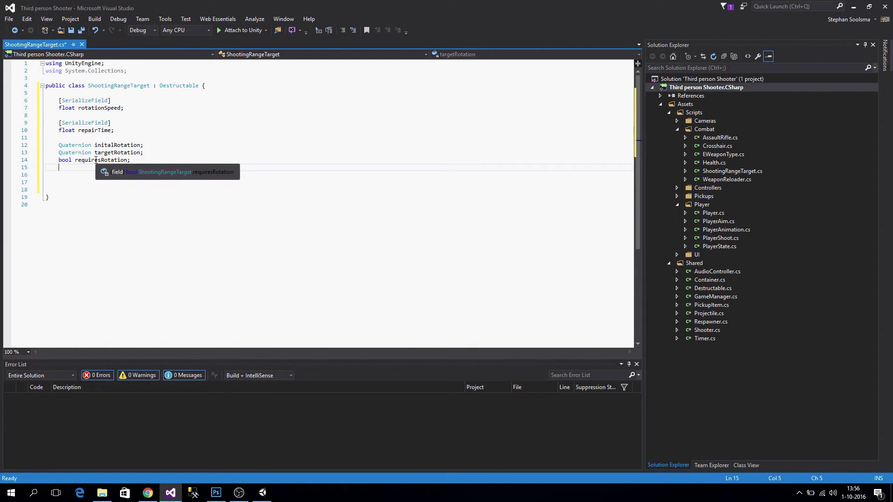
double_click(118, 152)
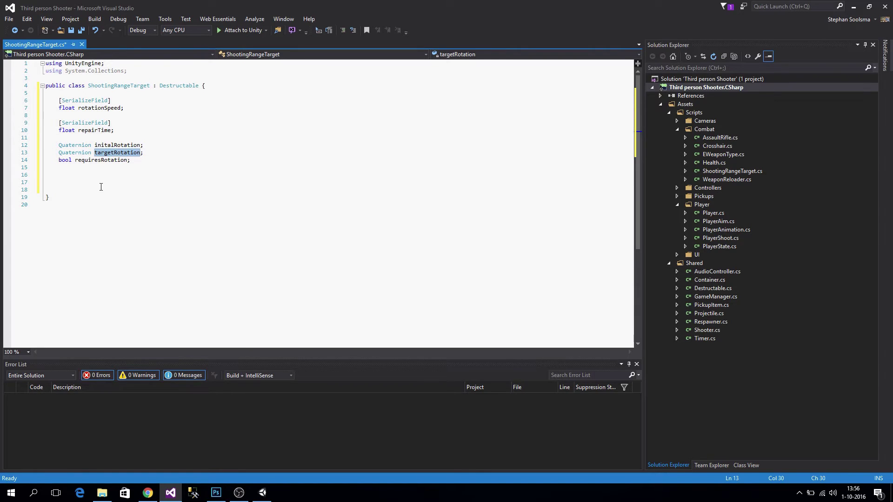
key(Down)
key(Down)
key(Down)
key(Down)
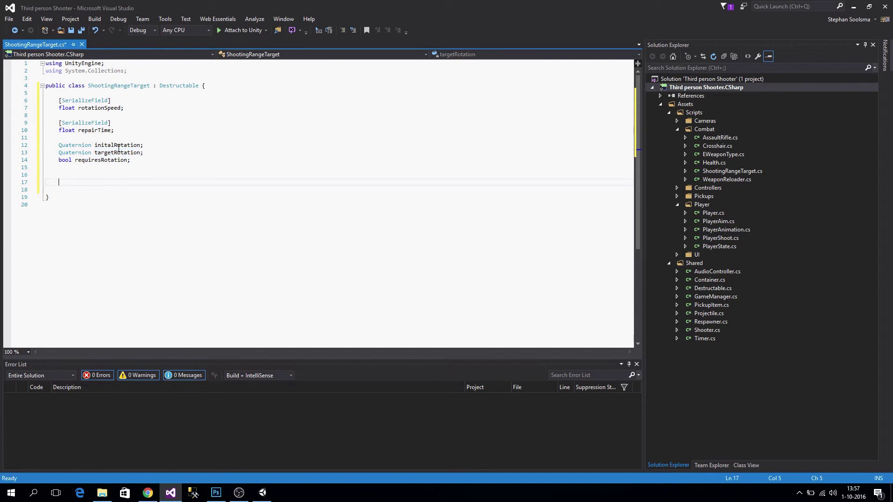
double_click(85, 162)
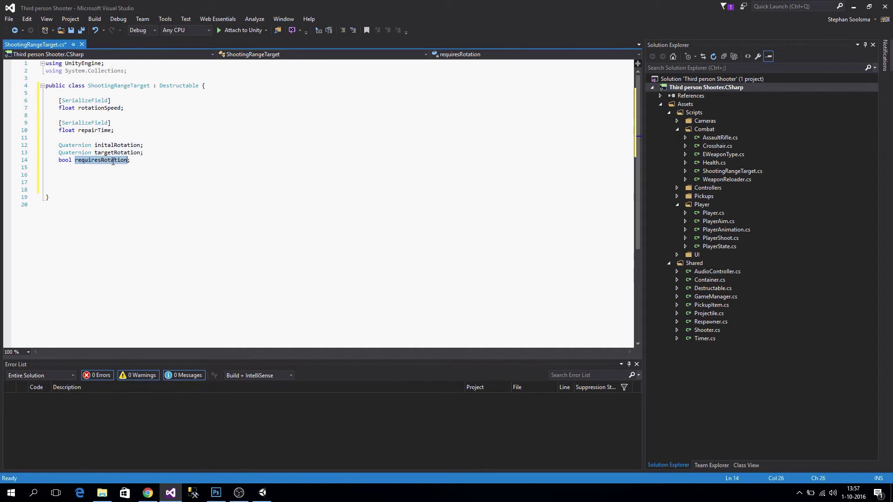
click(85, 191)
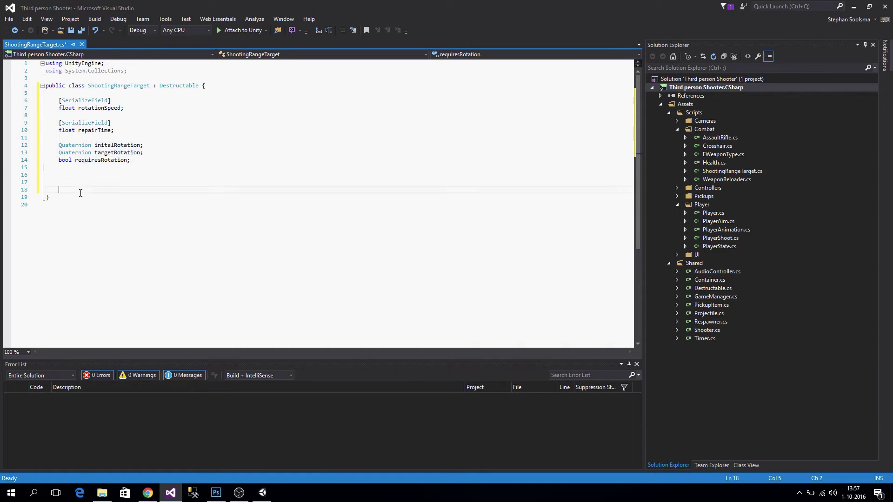
double_click(112, 153)
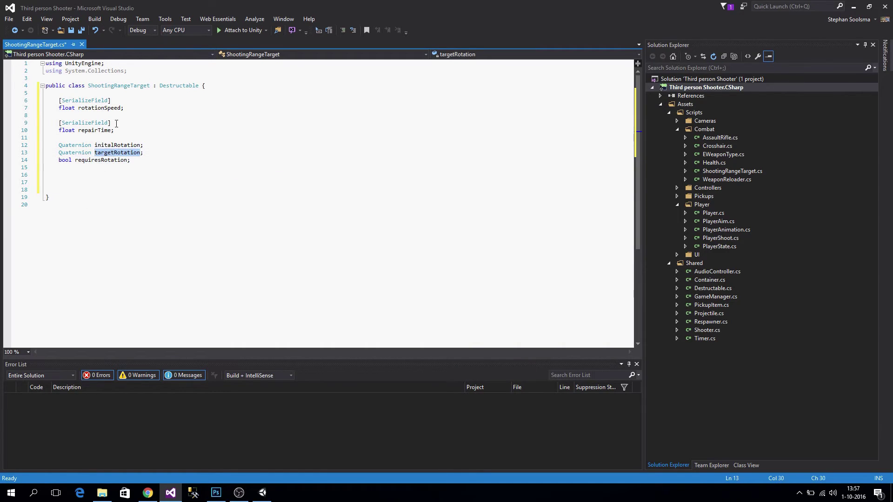
double_click(98, 109)
click(87, 174)
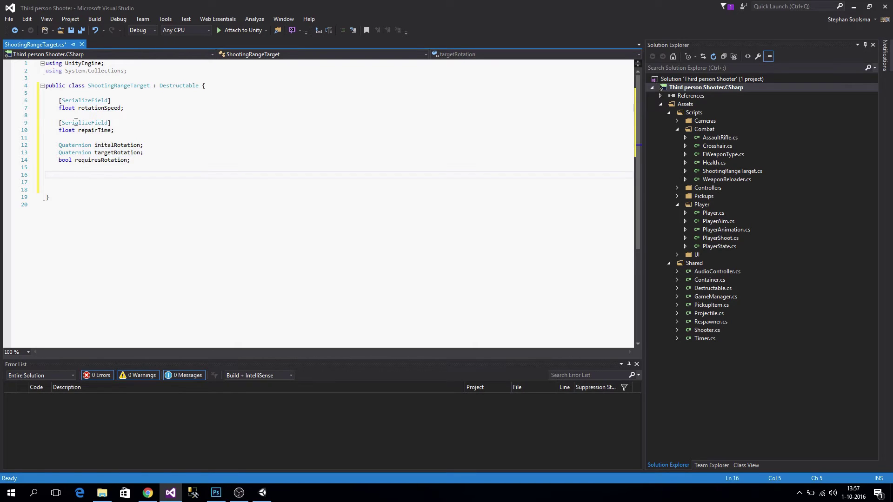
double_click(91, 108)
click(97, 181)
Write void Awake() containing initalRotation = transform.rotation; and leave blank lines after it
text(void Ae)
text(ake())
key(Return)
text({)
key(Return)
text(initalRotation = )
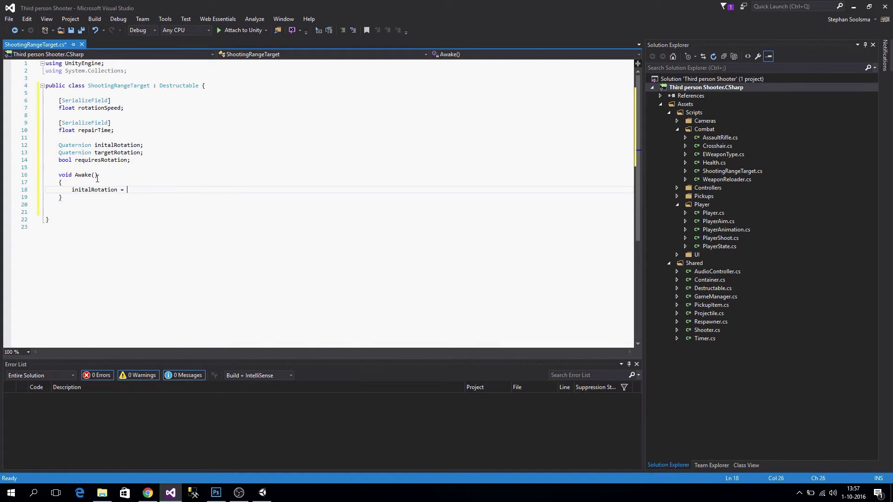
text(transform.rot)
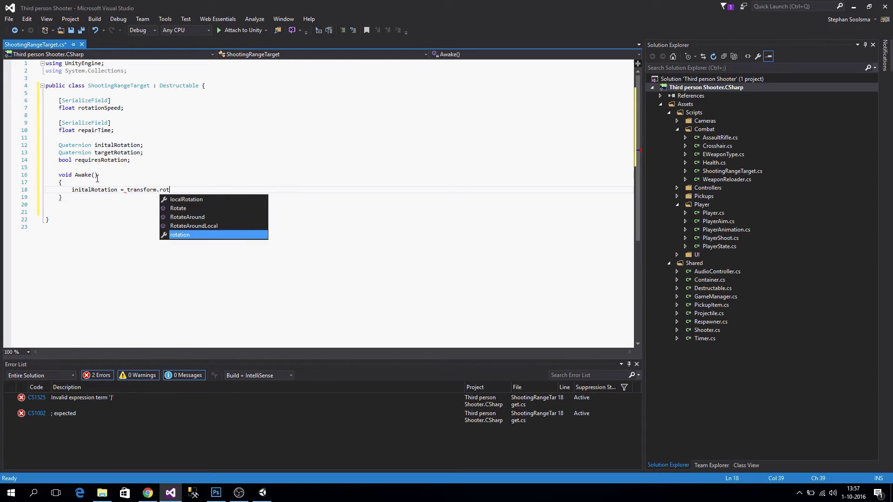
text(ation;)
key(Down)
key(Return)
key(Return)
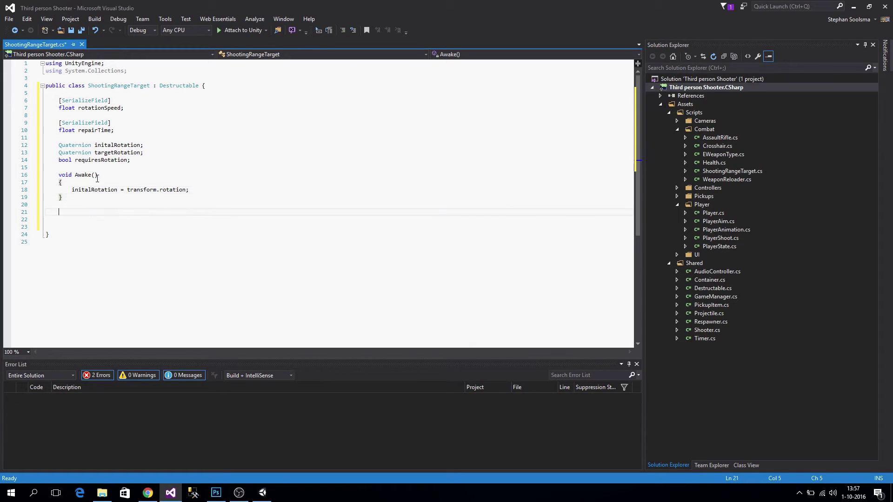
Override Die() and set targetRotation = Quaternion.Euler(transform.right * 90) after base.Die()
text(override D)
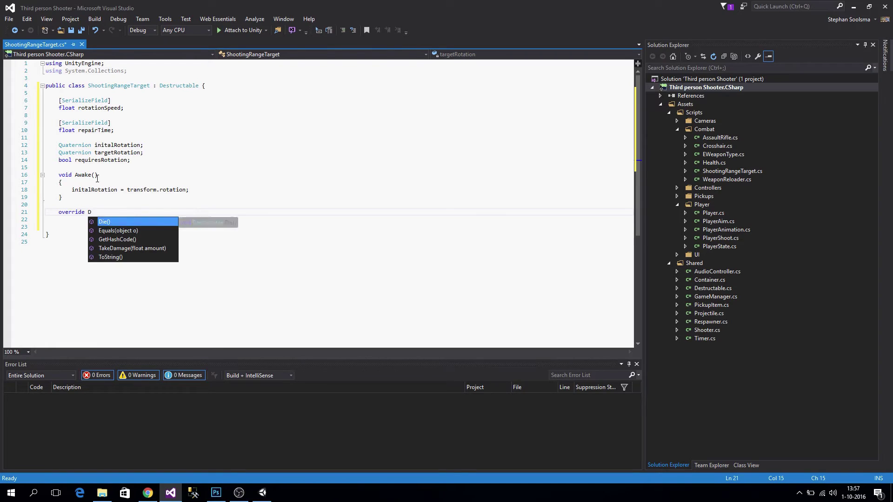
key(Tab)
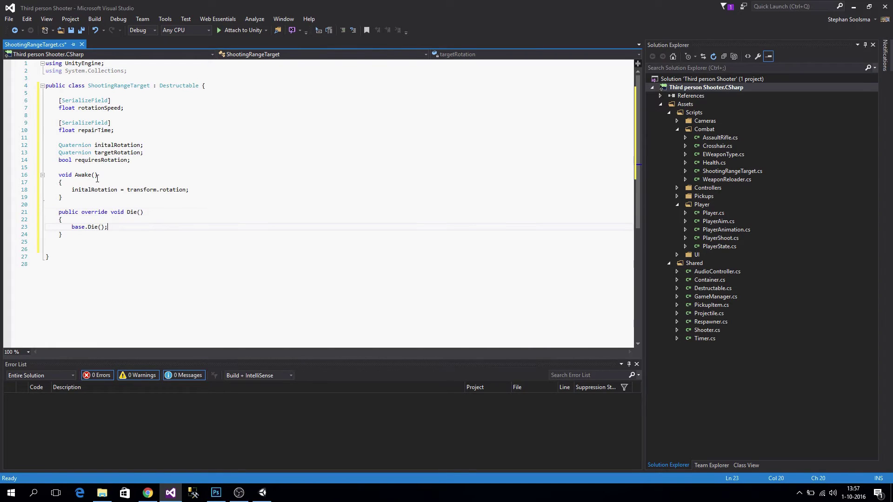
key(Return)
text(targetRotation = )
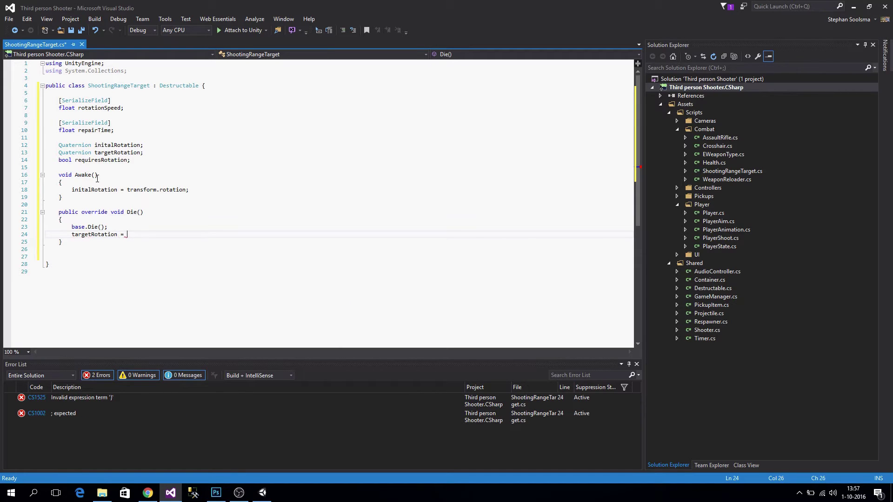
text(Quaternion.Euler)
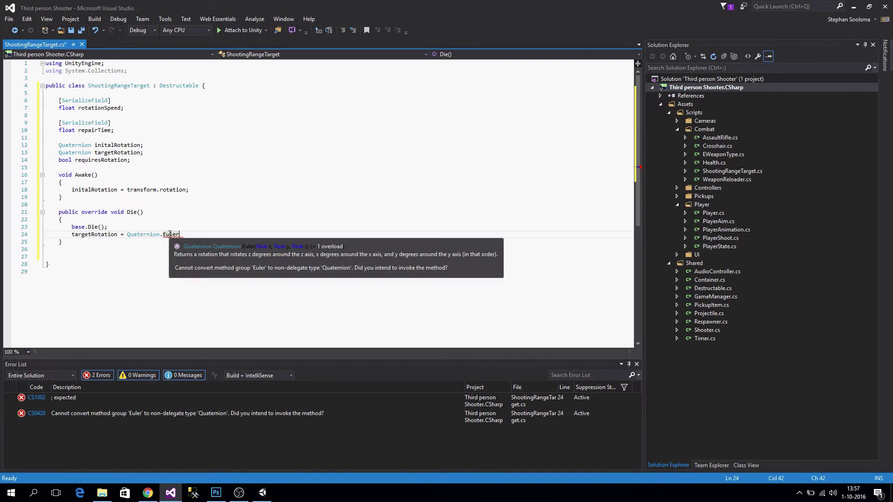
text(()
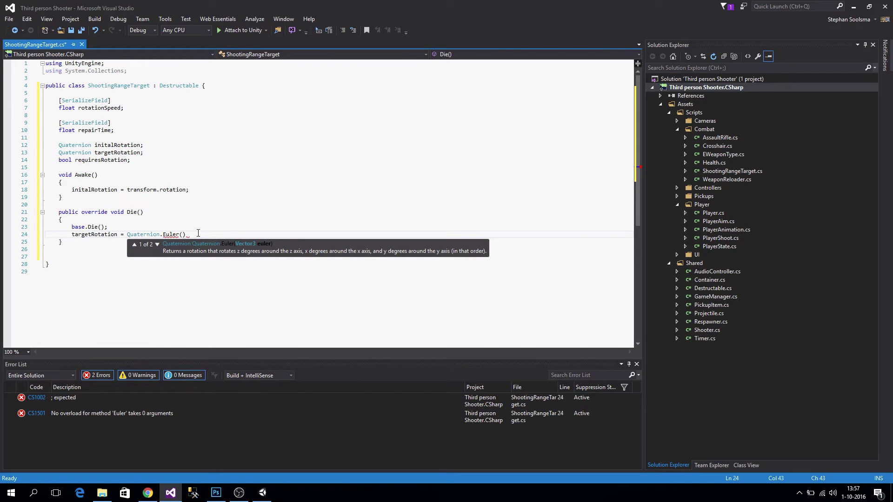
text(transform.)
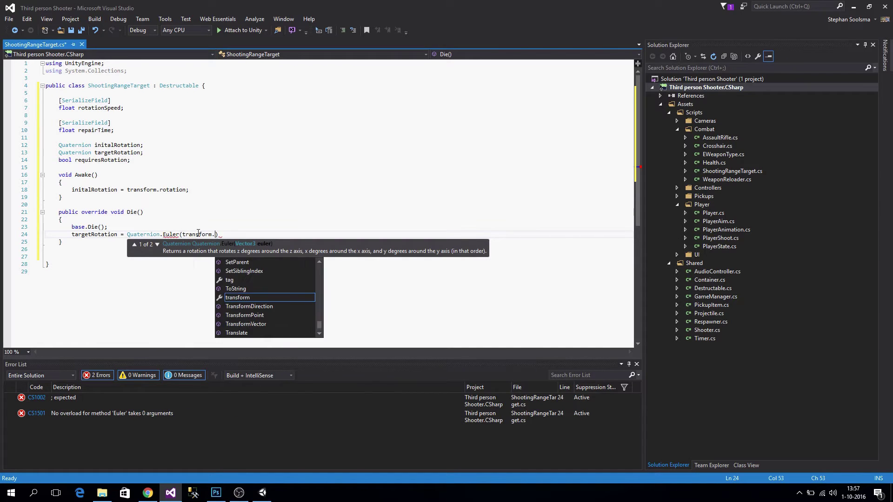
text(right)
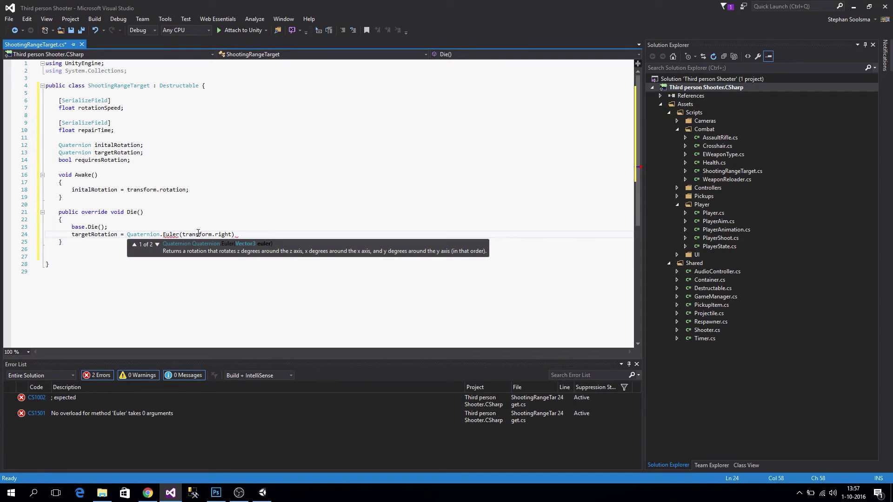
text( * 90);)
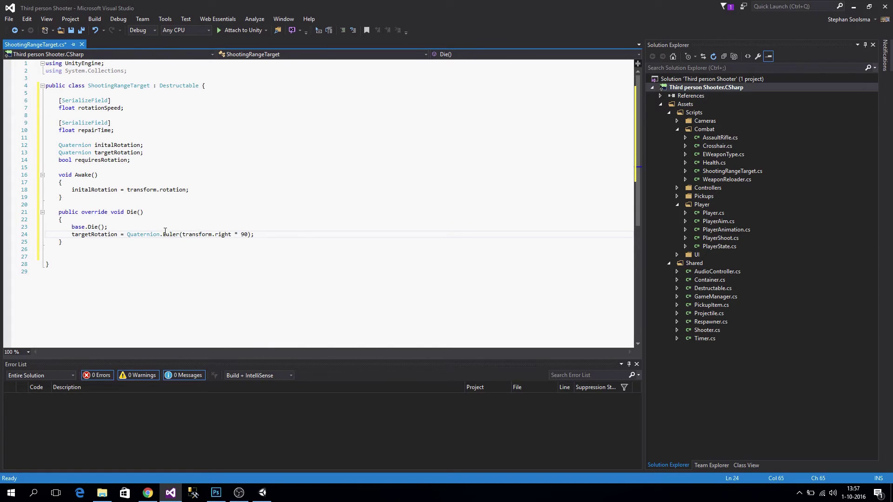
Add requiresRotation = true; below the targetRotation tilt in Die()
drag(254, 235, 190, 236)
double_click(225, 236)
click(266, 234)
key(Return)
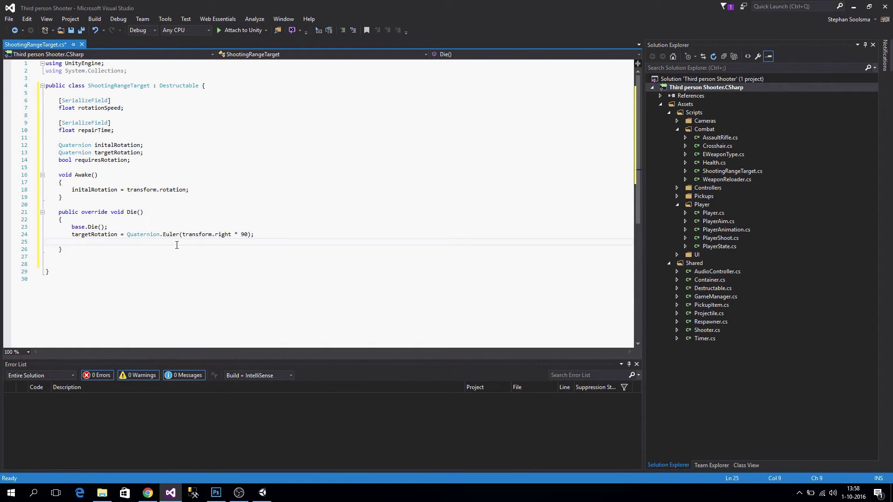
text(rqeu)
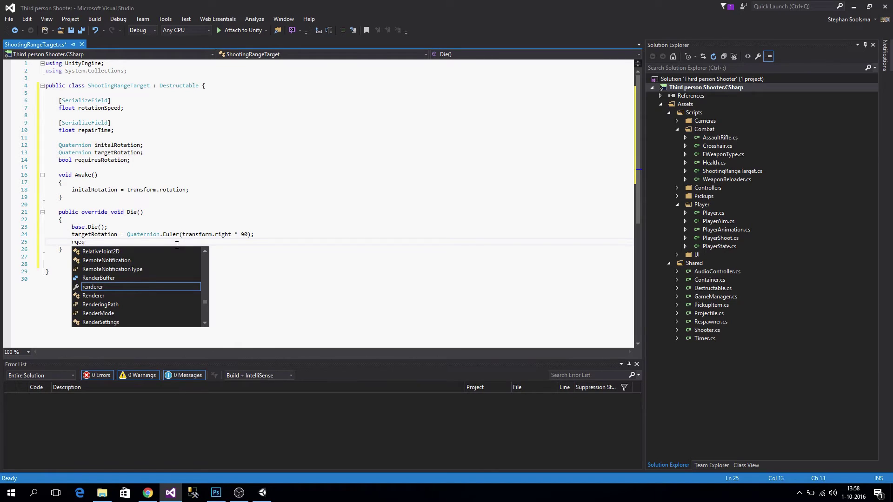
key(BackSpace)
key(BackSpace)
key(BackSpace)
key(BackSpace)
text(equ)
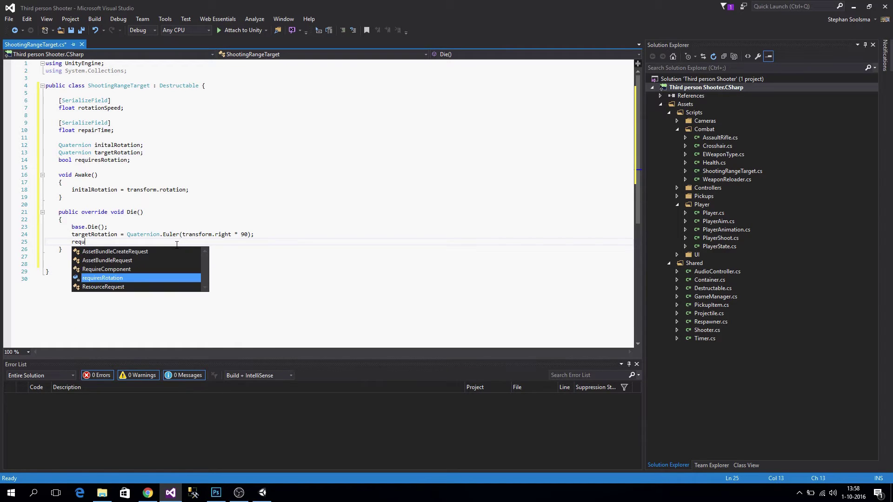
text(iresRotation = true;)
key(Return)
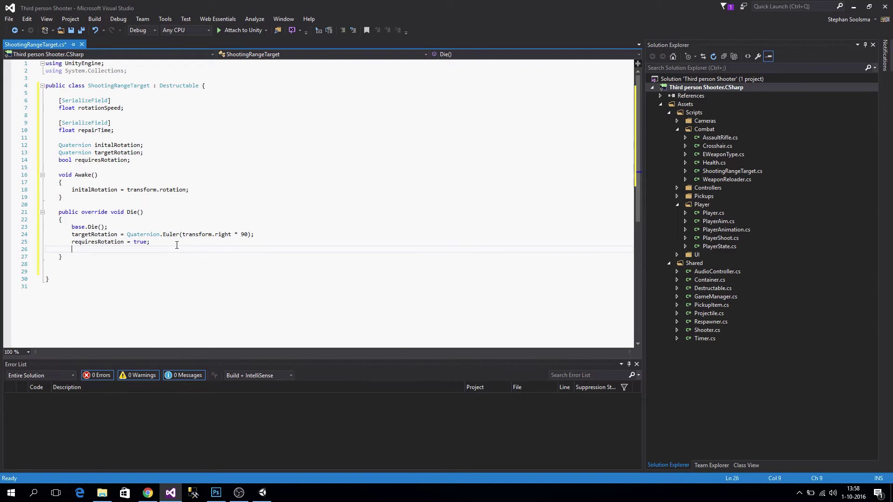
Add GameManager.Instance.Timer.Add callback restoring initalRotation and requiresRotation after repairTime, then save
text(GameManager.)
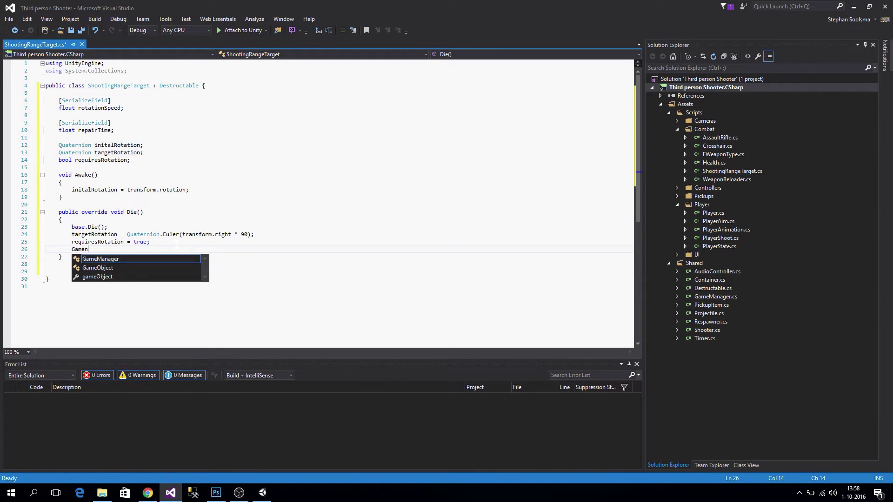
text(Instance.)
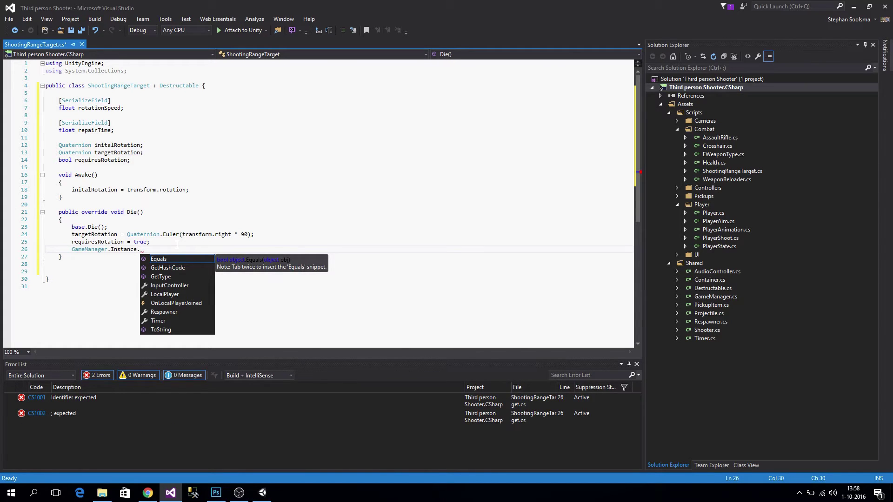
text(Timer.Add()
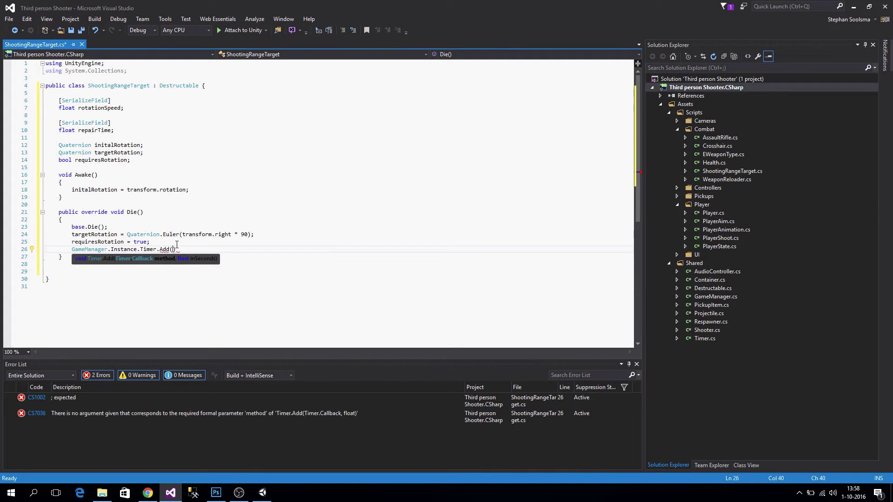
text(() => {)
key(Return)
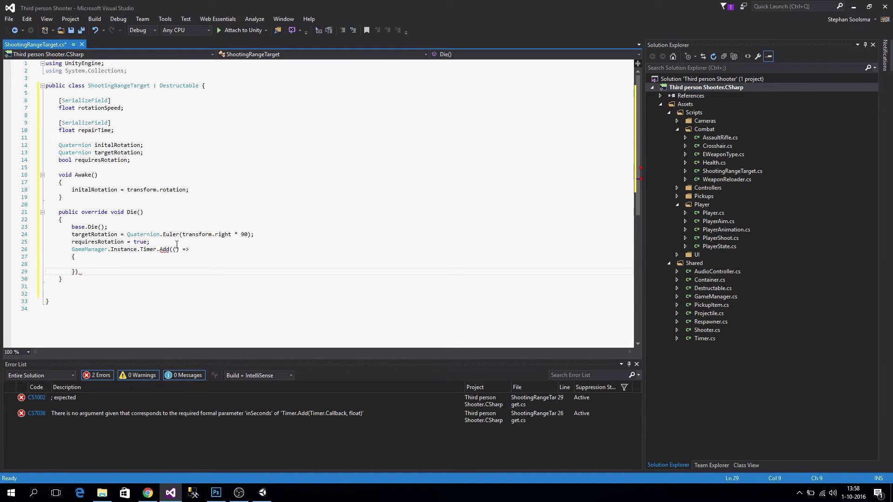
key(Down)
key(Right)
text(, )
text(repairTime)
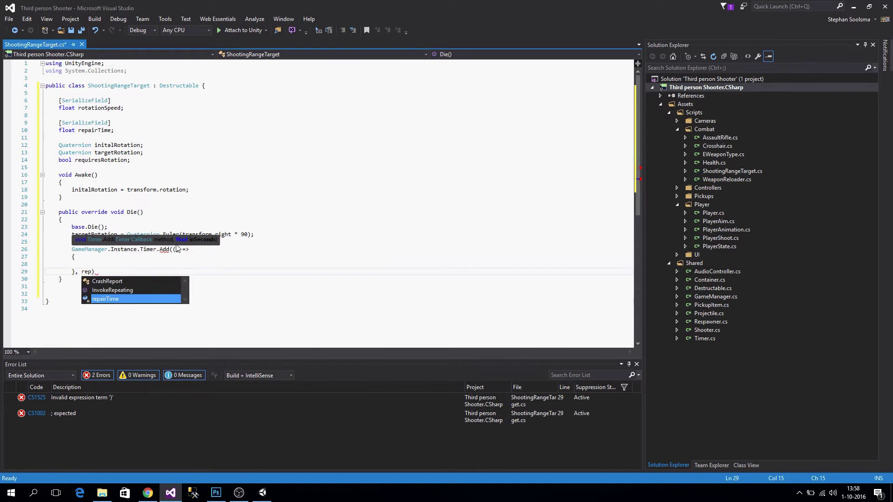
text();)
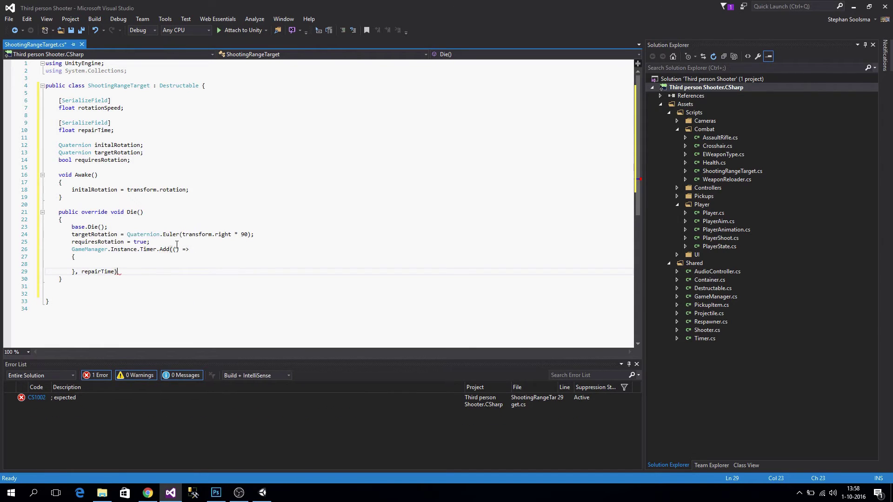
key(Up)
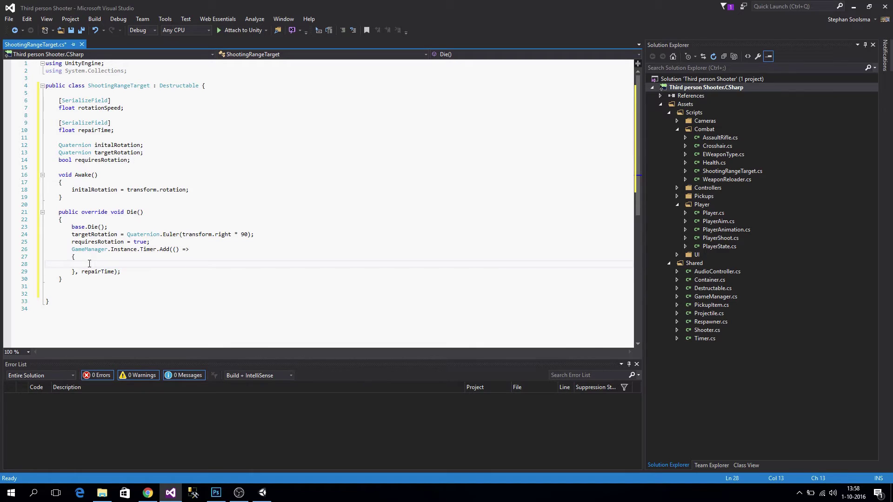
text(targetRotation = initalRotation;)
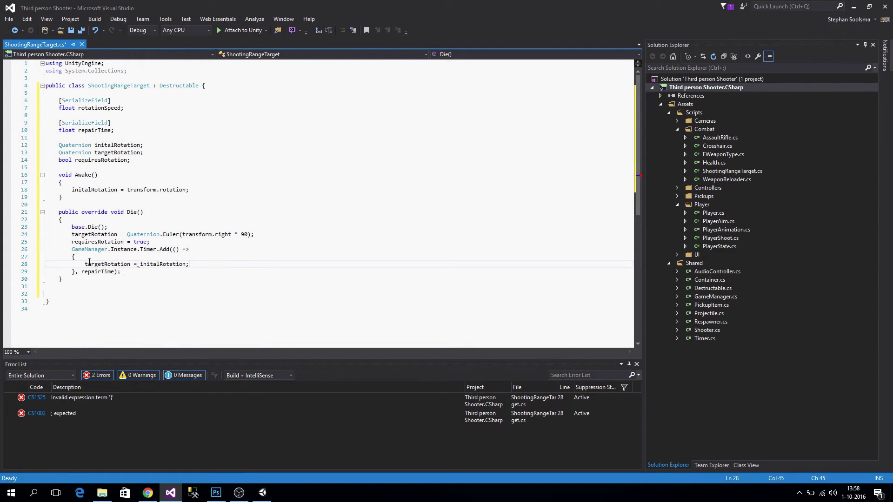
key(Return)
text(requ)
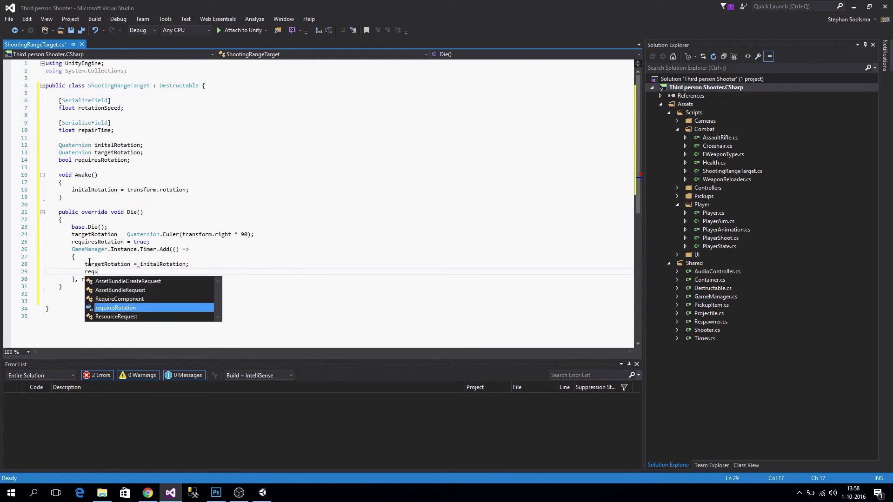
text(iresRotation = true;)
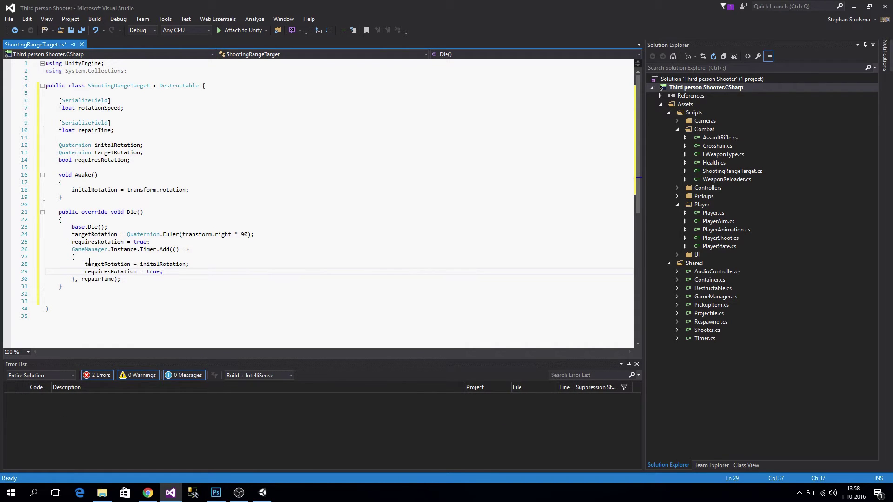
key(ctrl+s)
Below Die(), add void Update() that returns early if requiresRotation is false
click(75, 291)
key(Return)
key(Return)
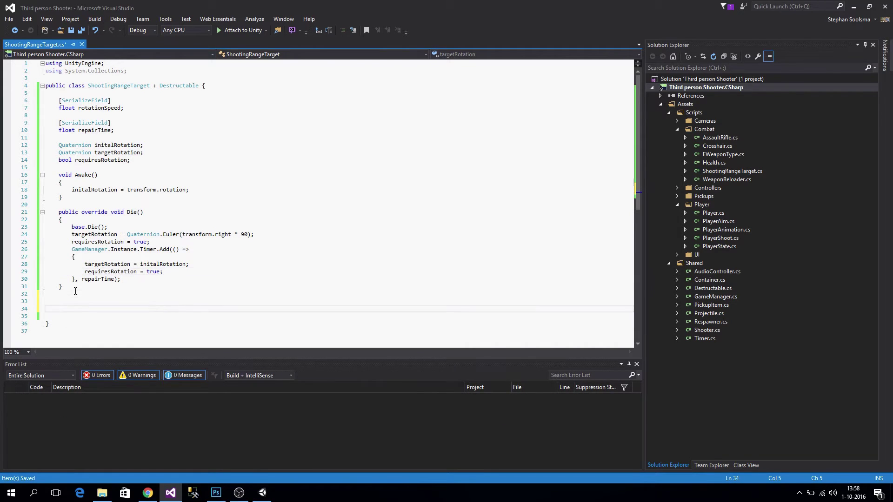
text(void Update())
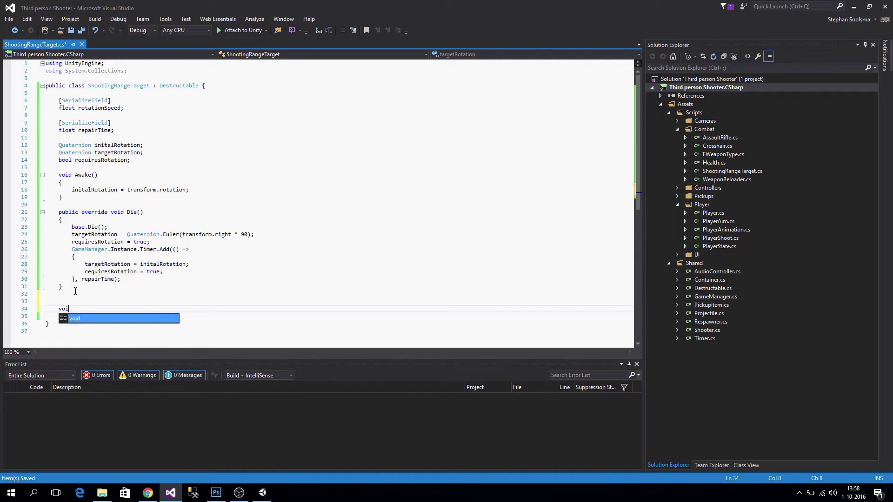
key(Return)
text({)
key(Return)
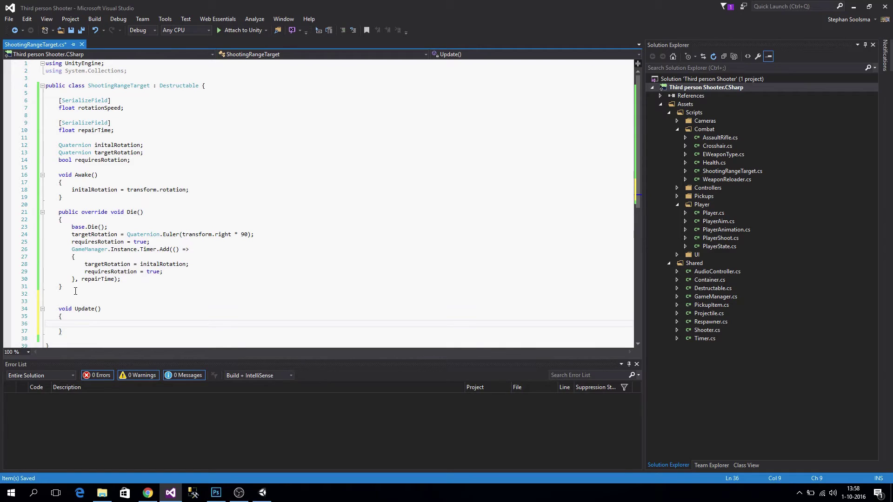
text(if(!requiresRotation))
key(Return)
text(return)
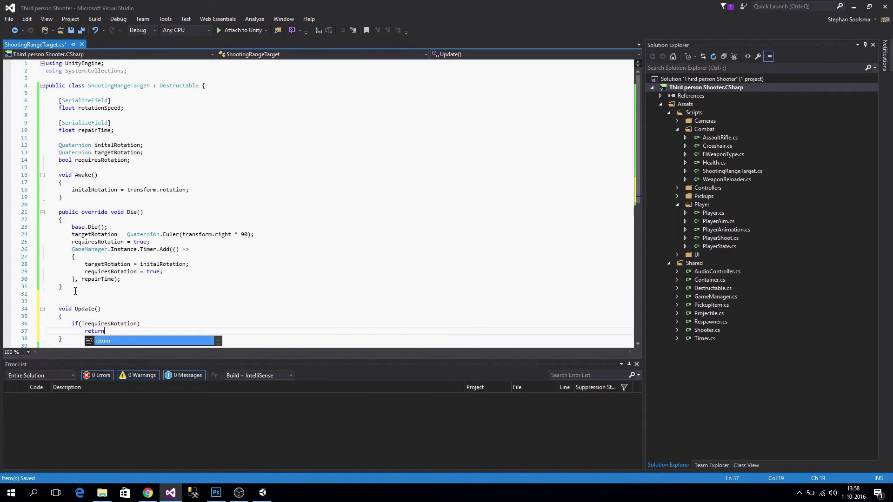
text(;)
key(Return)
key(Return)
Lerp transform.rotation toward targetRotation by rotationSpeed * Time.deltaTime in Update()
scroll(116, 288, down, 2)
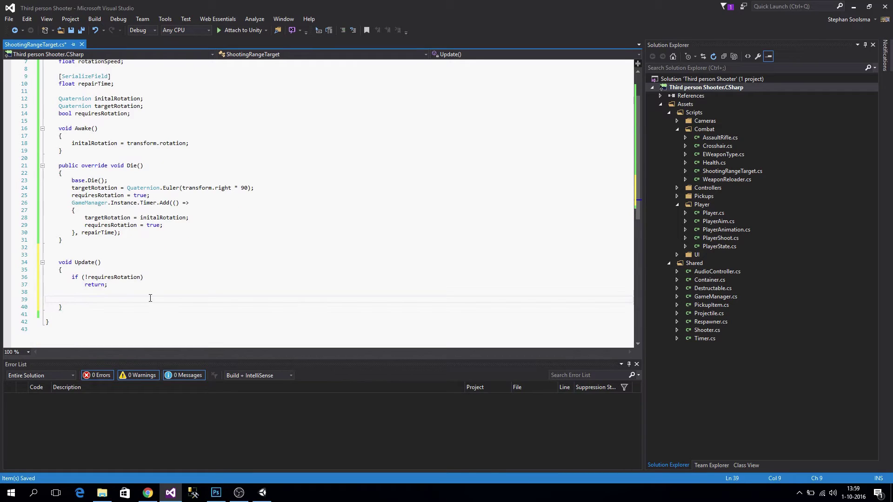
text(t)
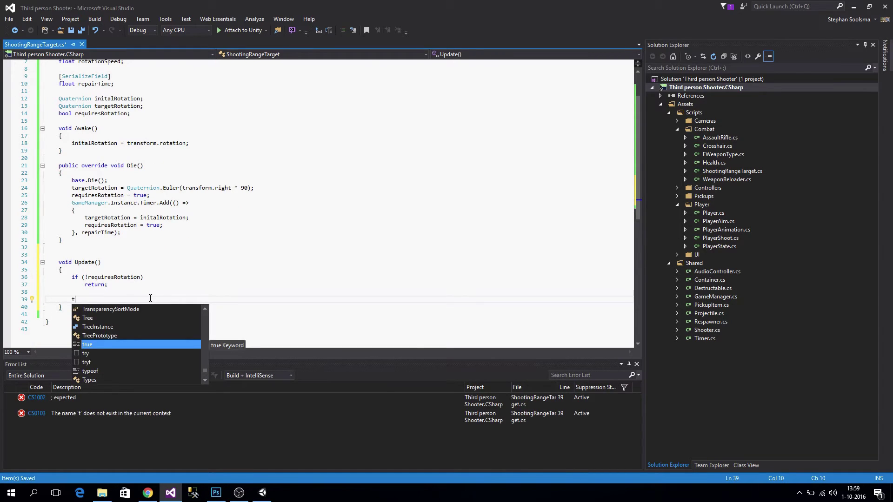
text(ransform.)
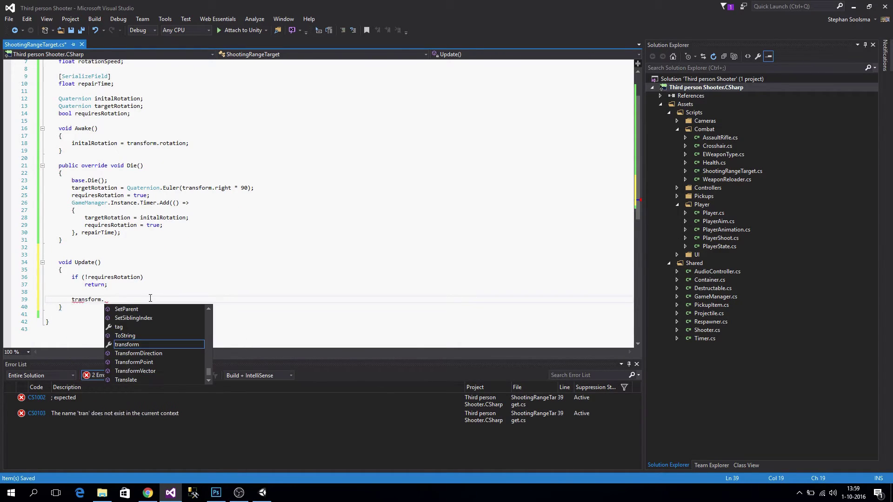
text(rotation = )
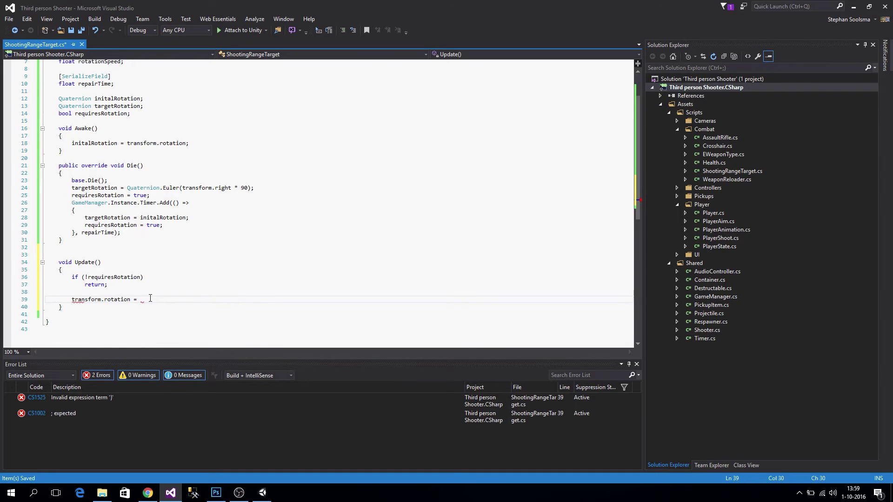
text(Quaternion.Lerp()
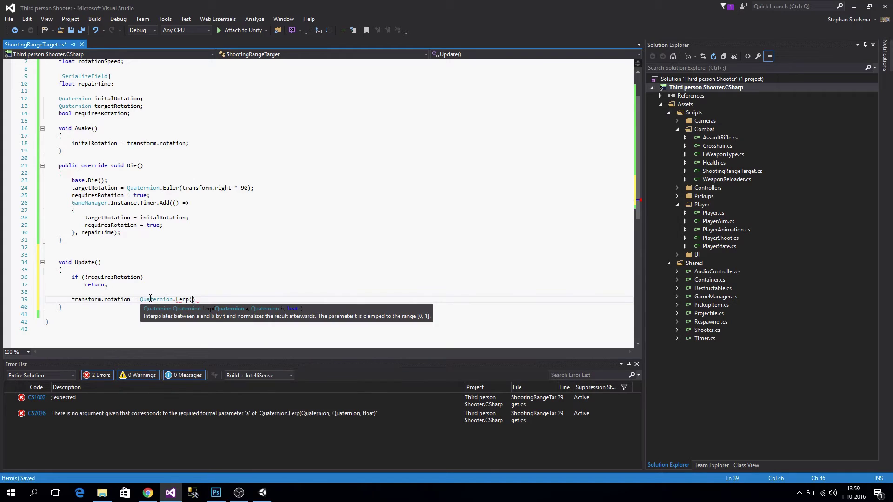
text(transform.r)
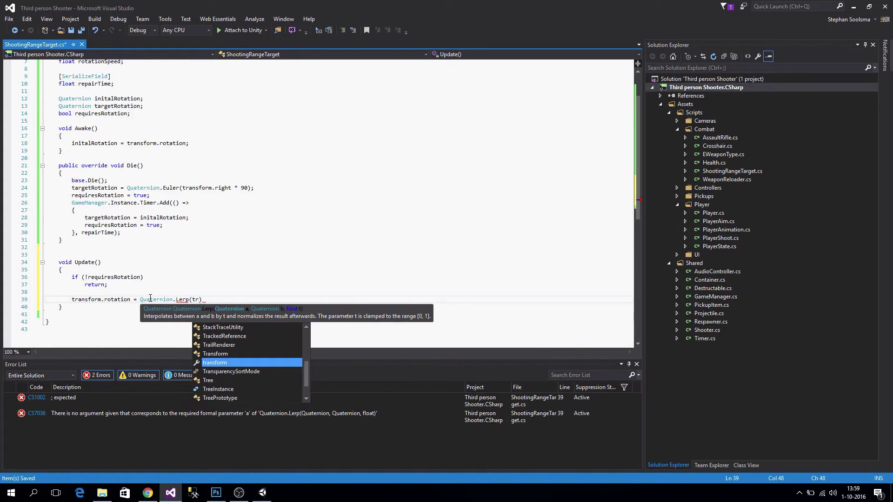
text(otation, )
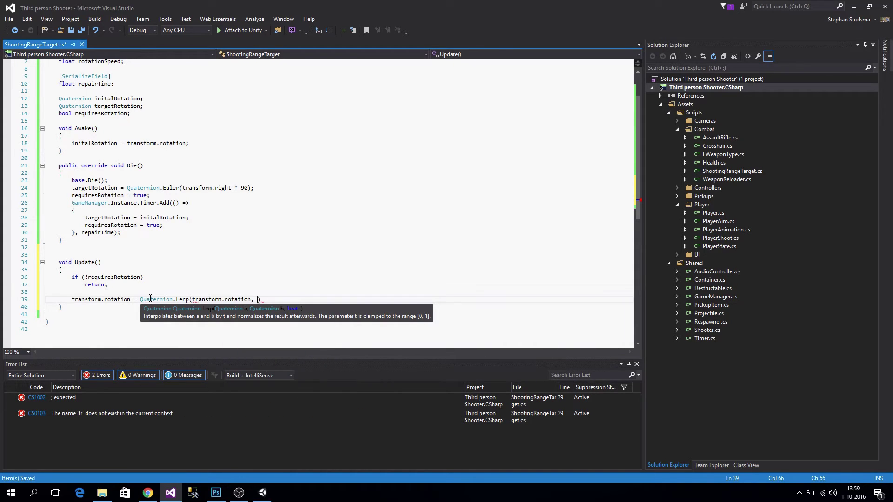
text(targetRotation)
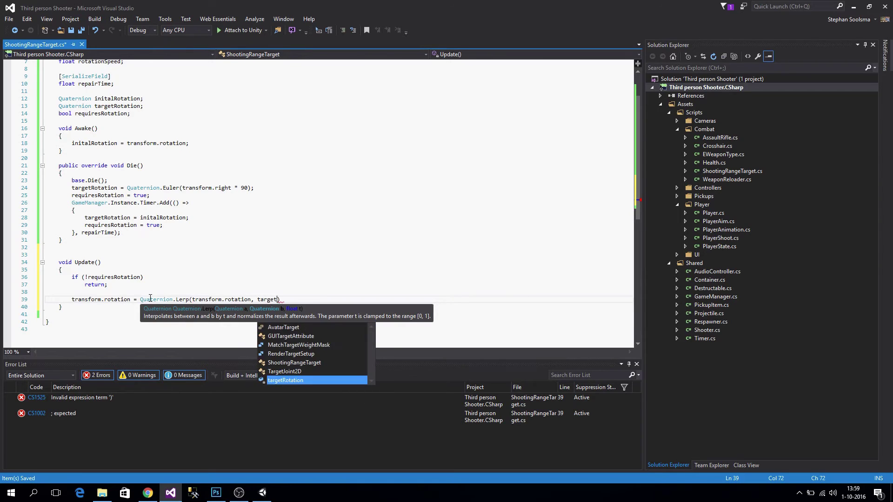
text(, reota)
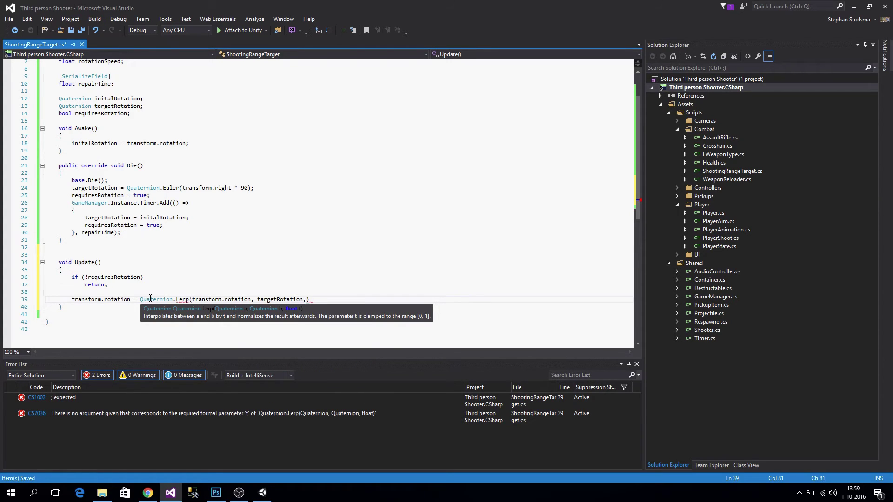
key(BackSpace)
key(BackSpace)
key(BackSpace)
key(BackSpace)
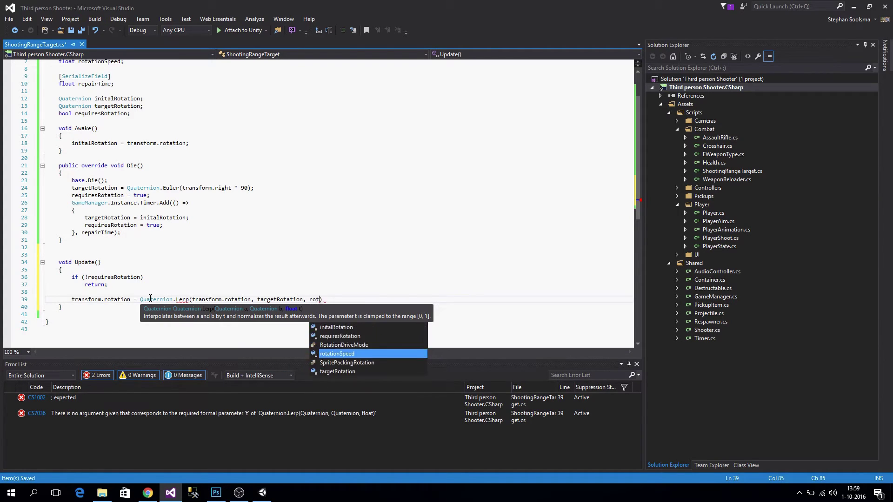
text(otationSpeed *)
text( TI)
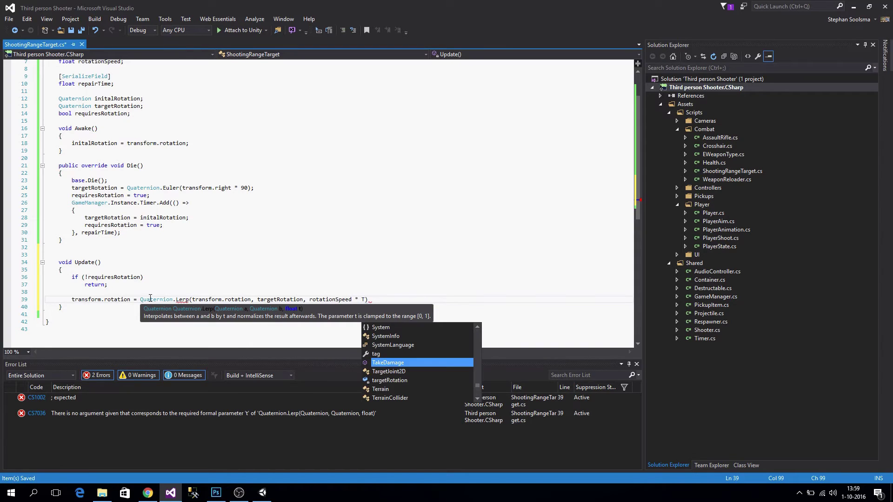
text(me.deltaTime)
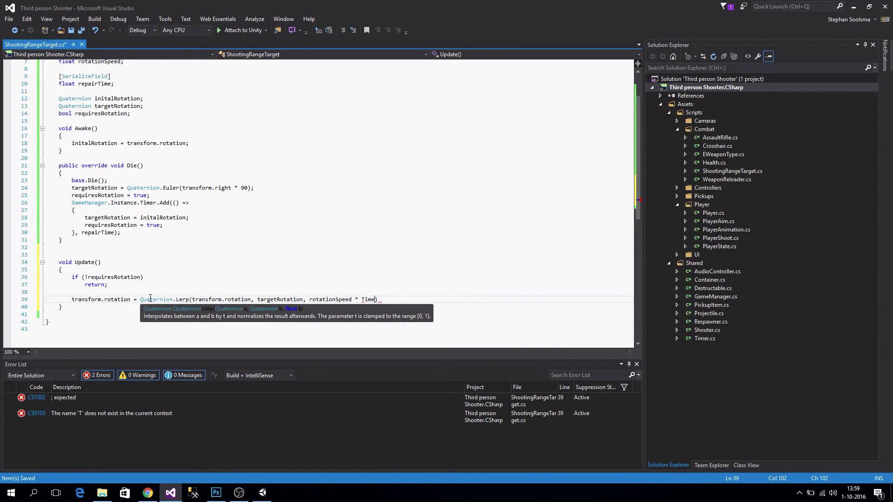
text();)
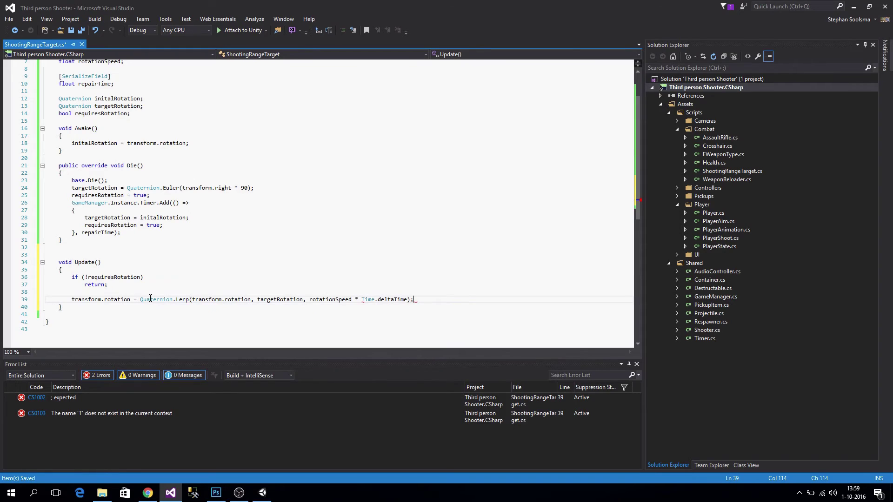
key(Return)
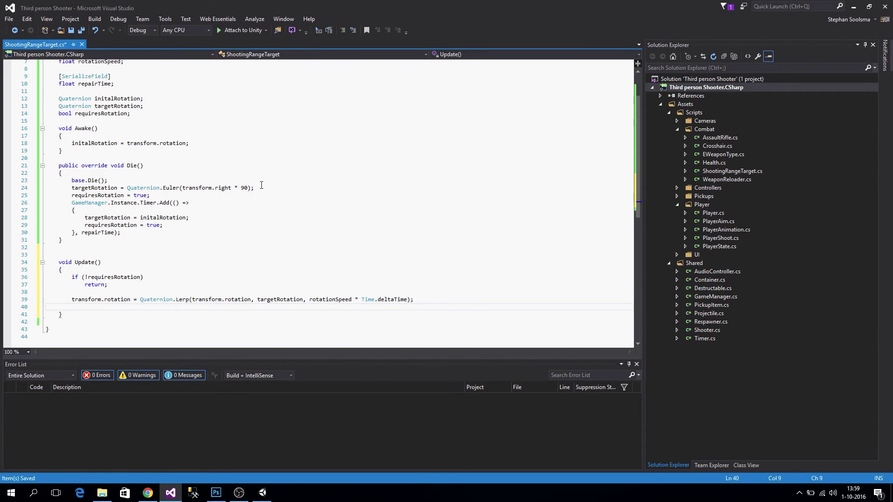
Trace where targetRotation and initalRotation are used across Die() and Update()
drag(261, 186, 162, 188)
click(104, 188)
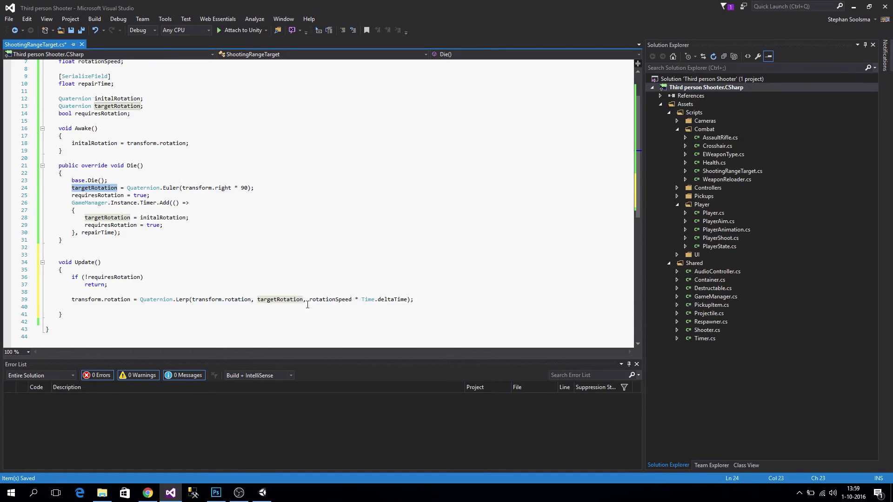
click(280, 300)
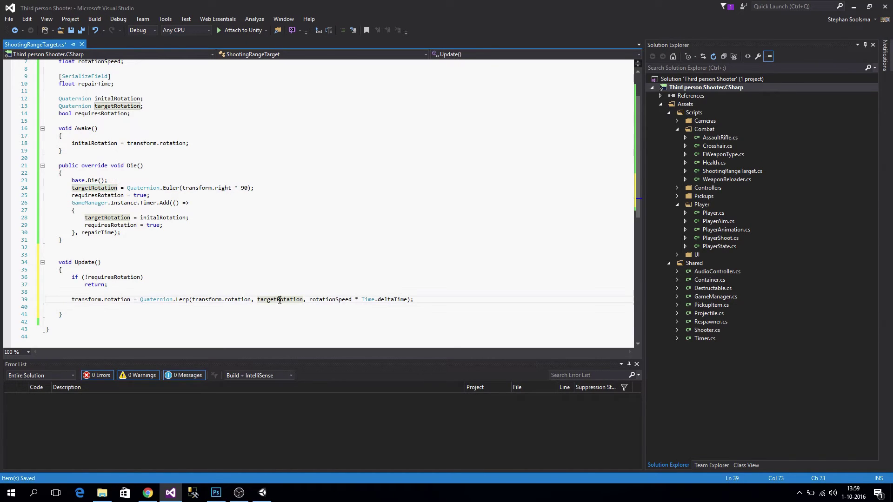
double_click(107, 218)
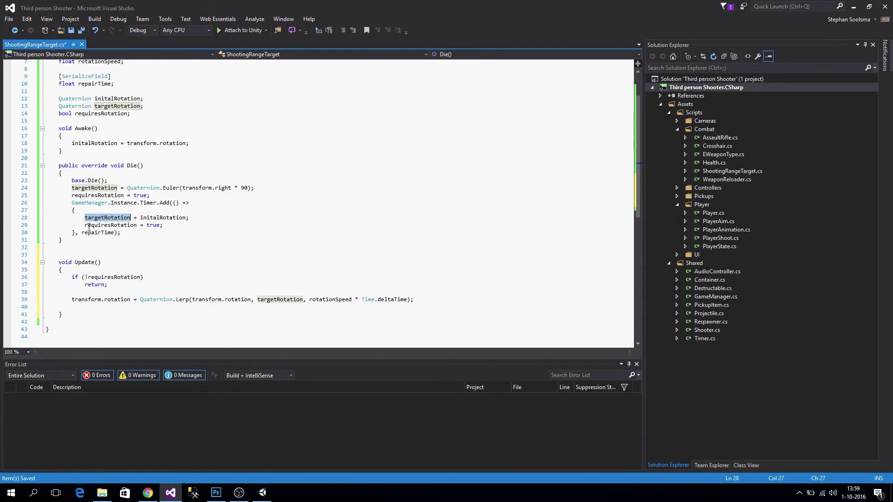
double_click(156, 217)
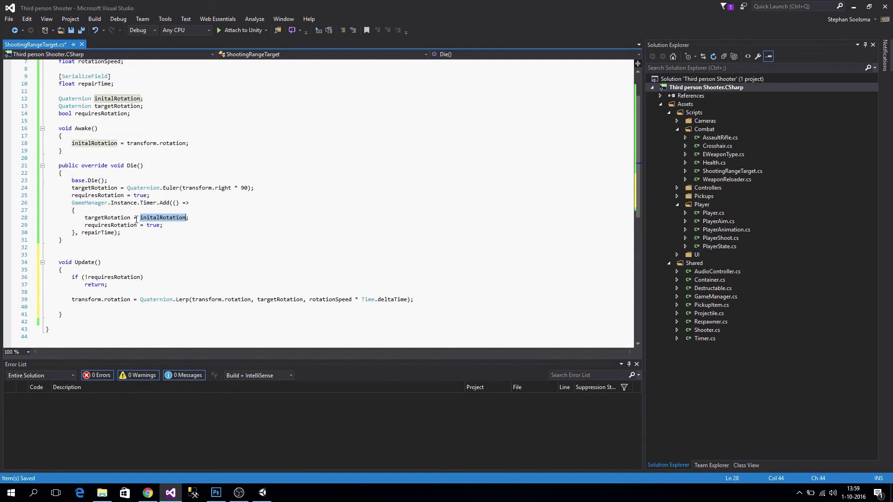
click(107, 219)
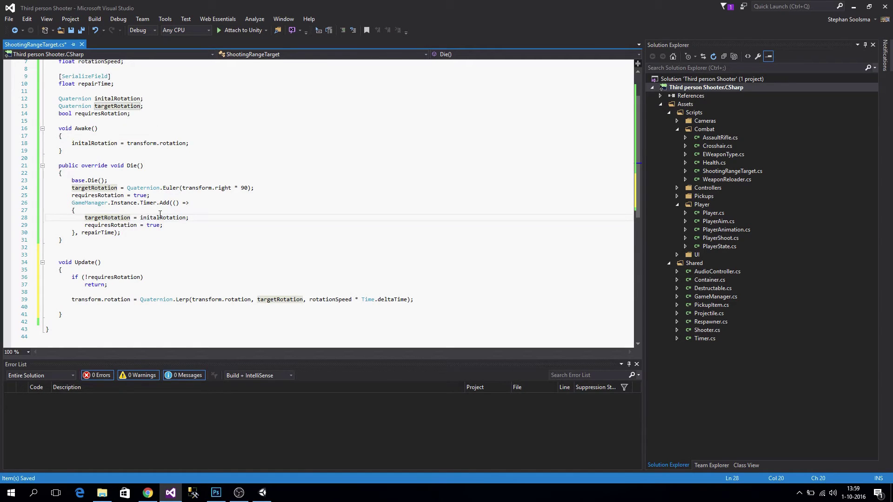
click(439, 293)
click(435, 299)
Below the Lerp, add if (transform.rotation == targetRotation) requiresRotation = false;
key(Return)
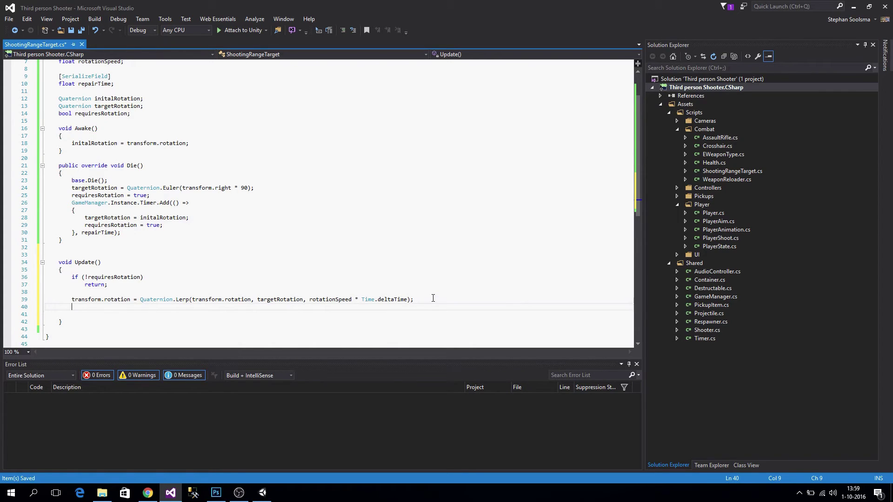
key(Return)
text(if(tran)
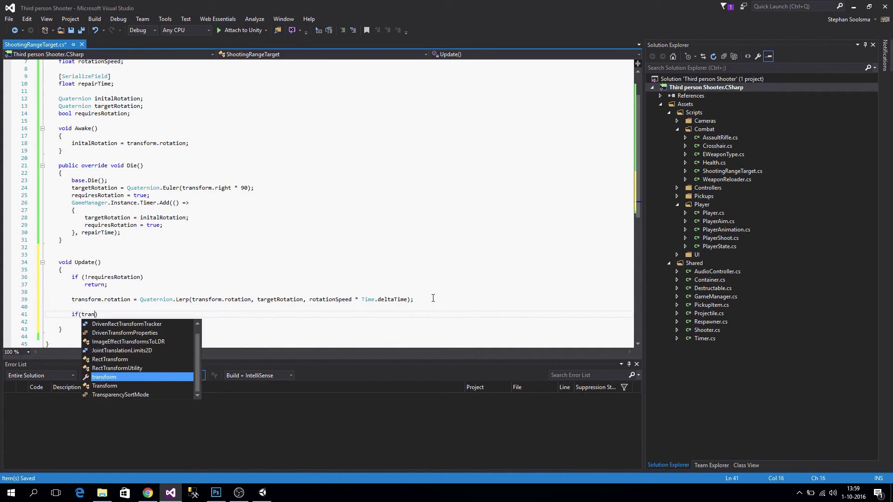
text(sform)
key(BackSpace)
text(.rotation =)
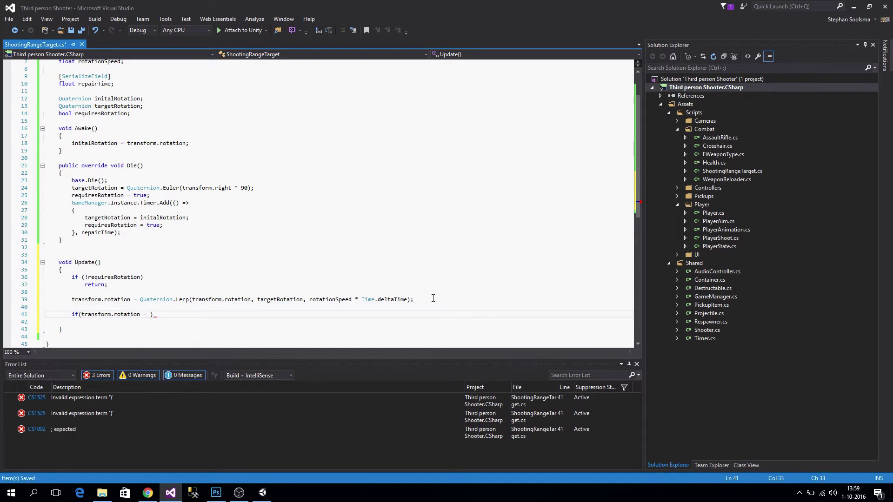
key(BackSpace)
key(BackSpace)
text(== targetRotation)
key(Return)
text(requiresRotation = false;)
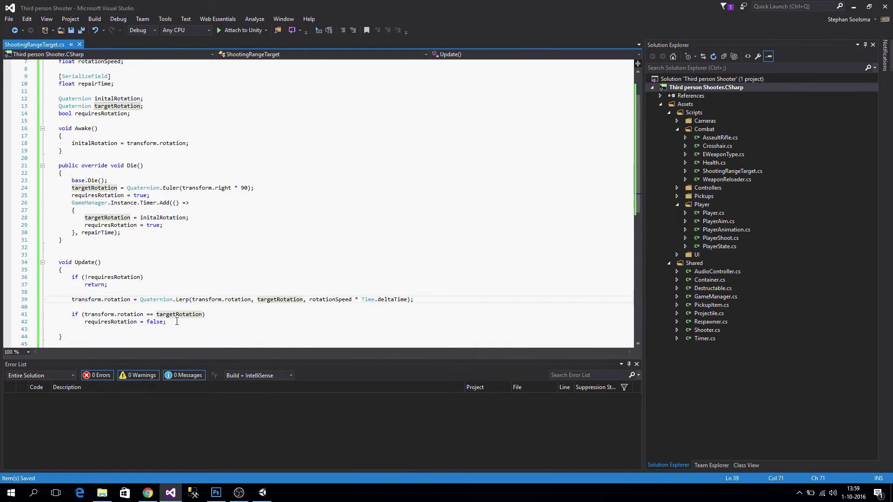
Review the new rotation check and Timer.Add code, then return to Unity
drag(167, 322, 65, 292)
click(71, 299)
key(shift+End)
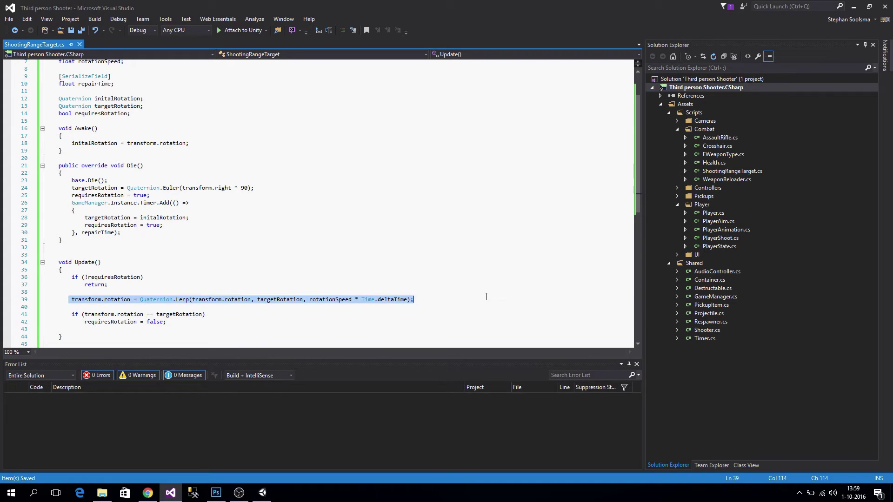
scroll(259, 259, down, 2)
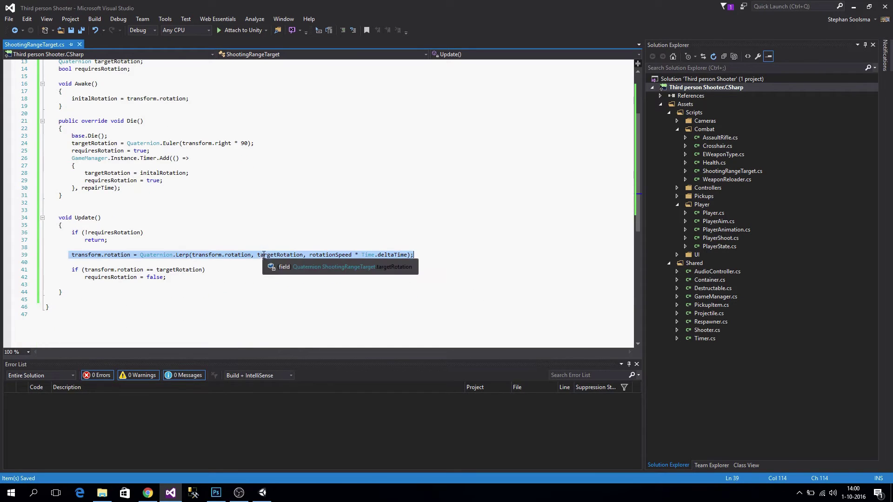
click(280, 235)
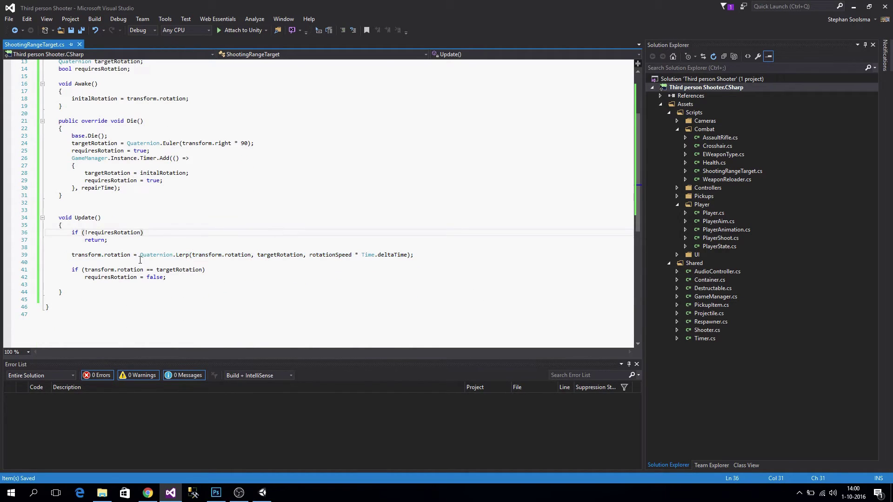
scroll(149, 246, up, 4)
click(173, 203)
scroll(173, 205, down, 2)
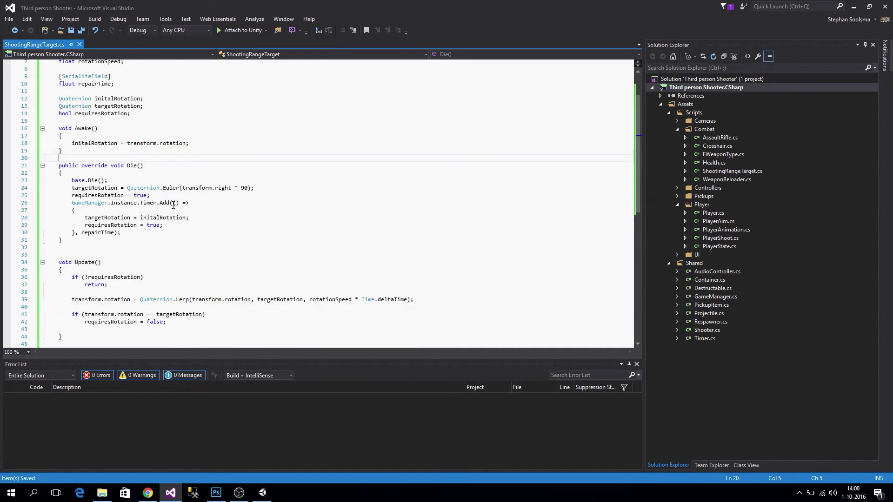
click(173, 204)
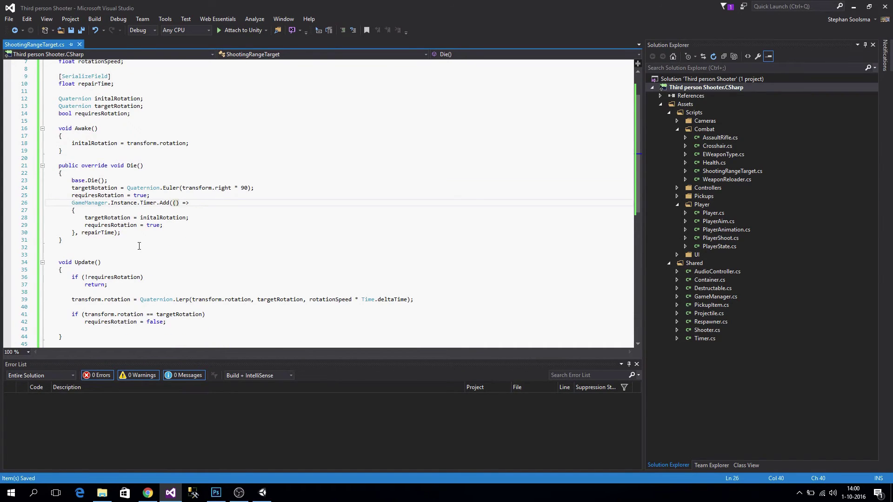
scroll(142, 251, down, 1)
scroll(203, 274, up, 1)
key(alt+Tab)
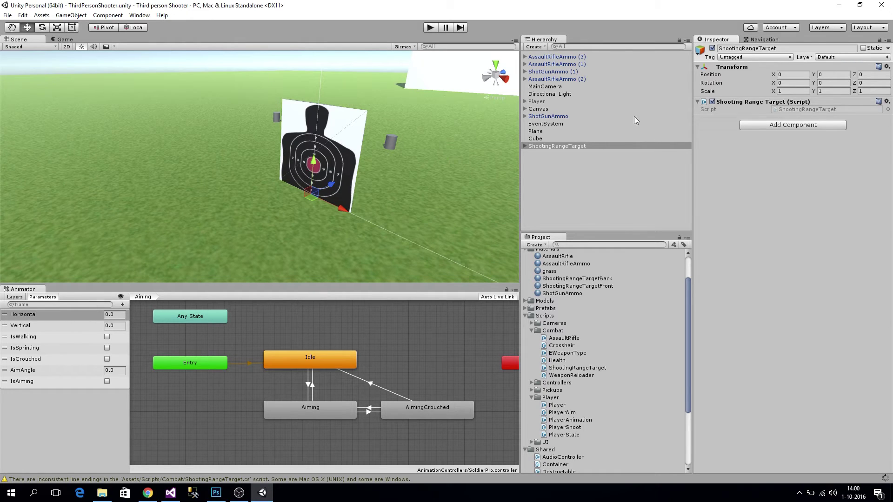
In the Shooting Range Target (Script) component enter Hit Points 1, Rotation Speed 5, Repair Time 2
click(781, 119)
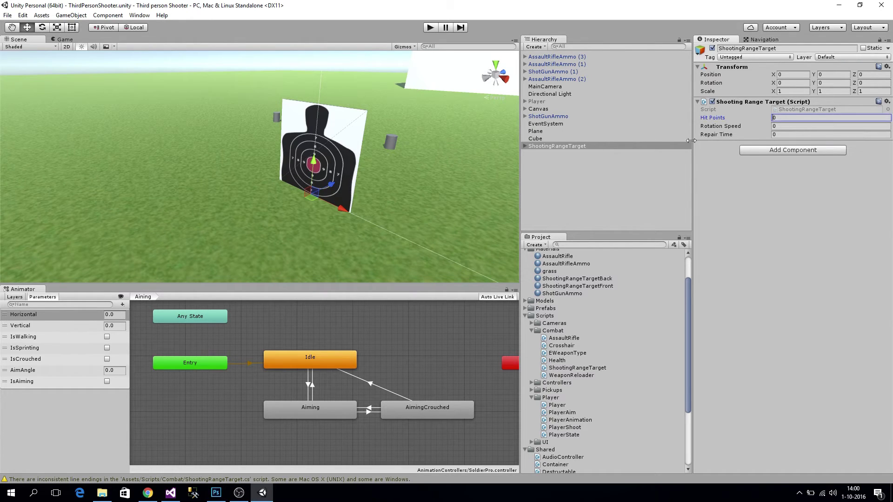
text(1)
key(Return)
click(789, 127)
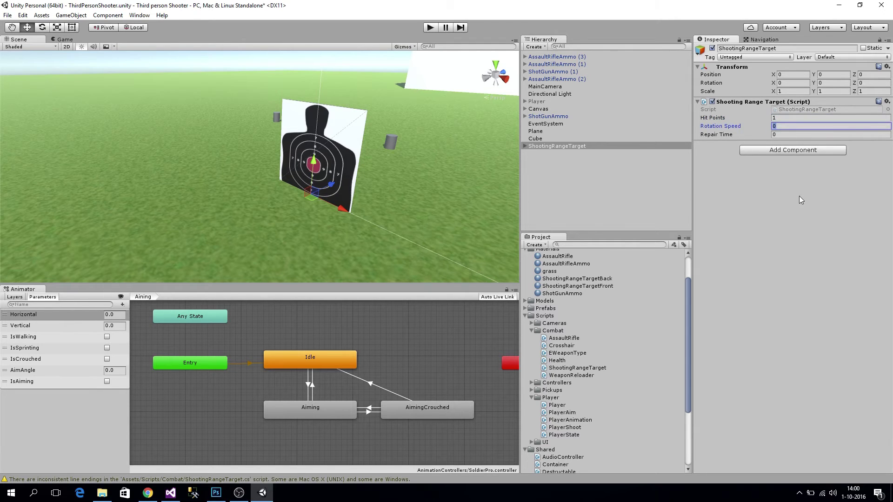
text(5)
click(782, 134)
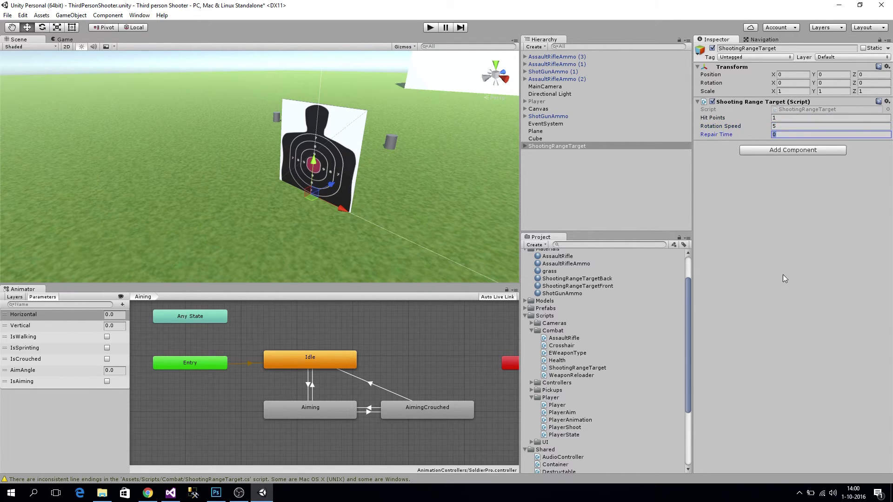
text(2)
click(801, 269)
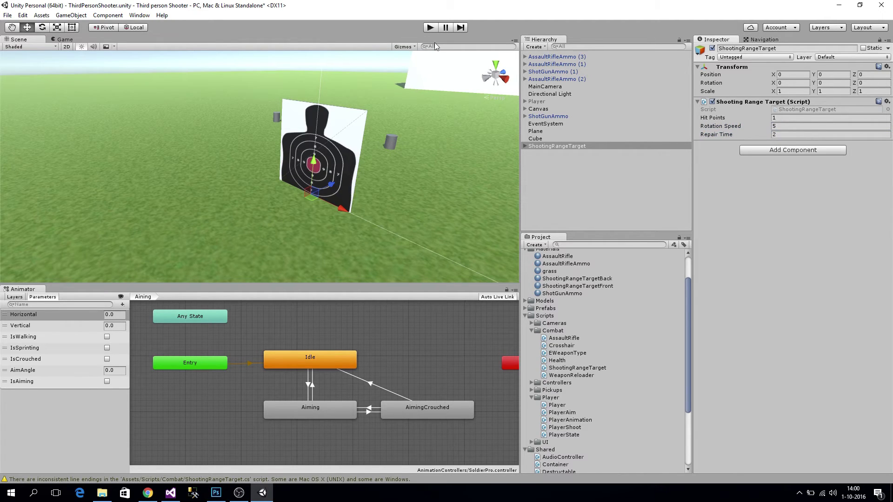
Activate the Player object and move it back to Z -10.13
click(535, 102)
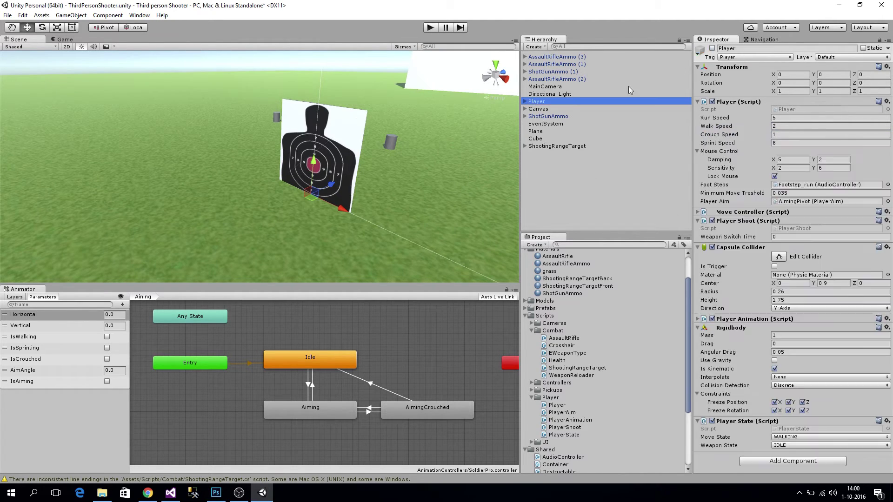
click(712, 48)
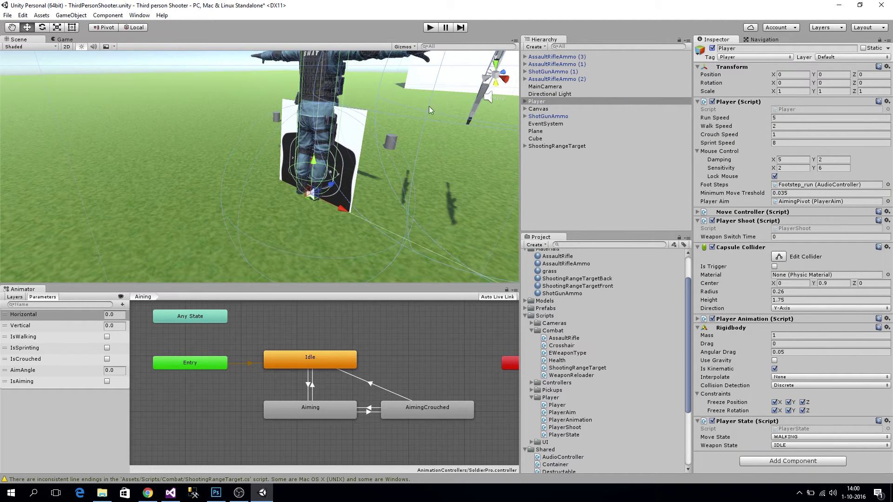
scroll(292, 184, down, 15)
drag(293, 161, 187, 193)
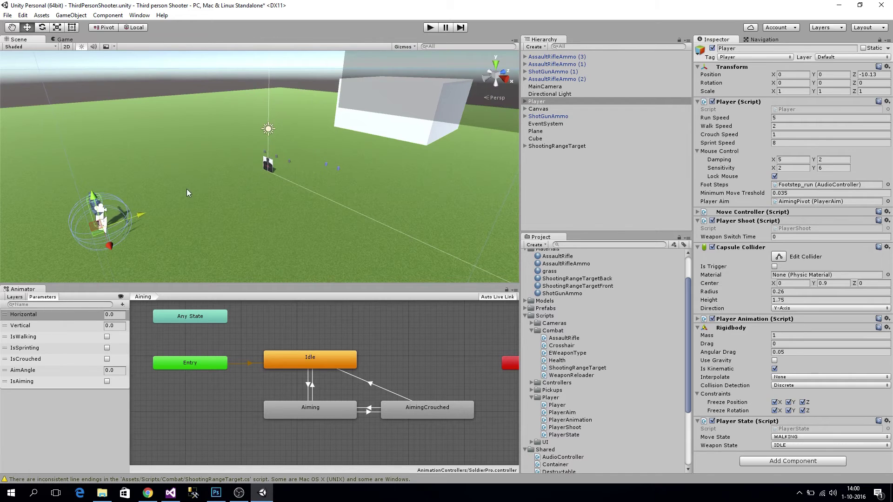
Enter play mode, aim the rifle and fire repeatedly at the target
click(429, 27)
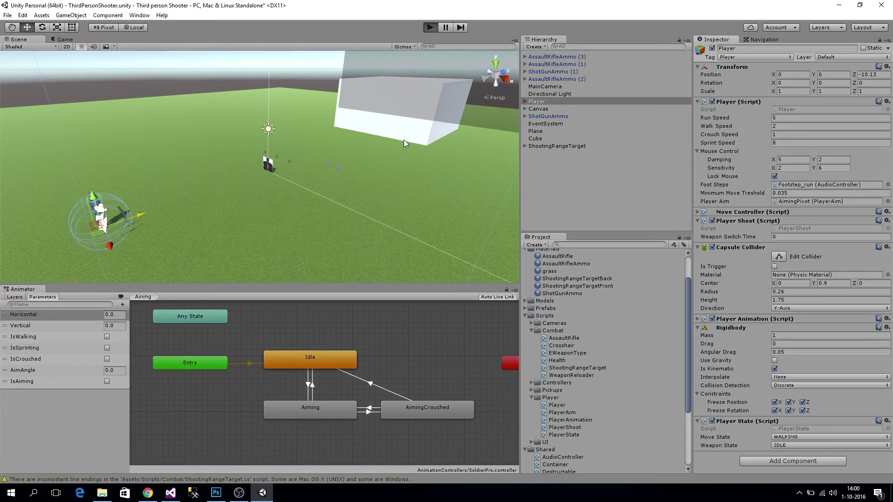
right_click(260, 166)
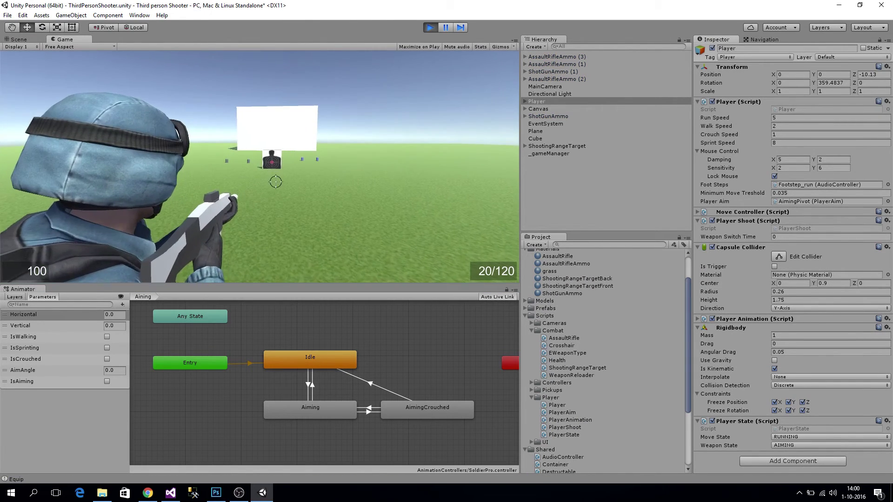
click(259, 167)
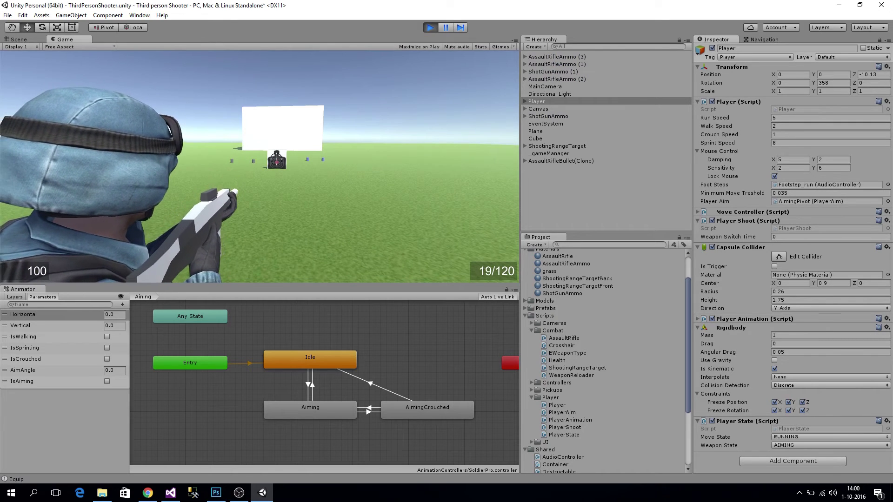
click(259, 167)
click(260, 167)
click(260, 167)
click(259, 167)
click(260, 166)
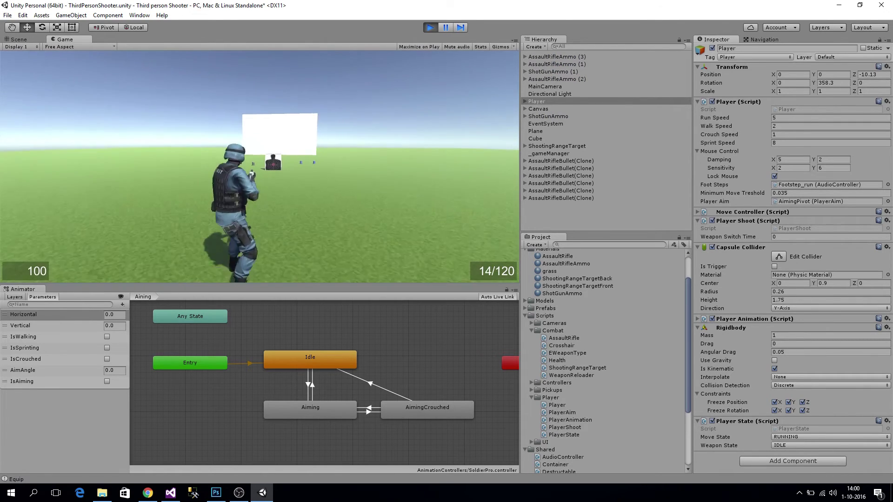
right_click(260, 167)
click(260, 166)
click(259, 166)
click(260, 167)
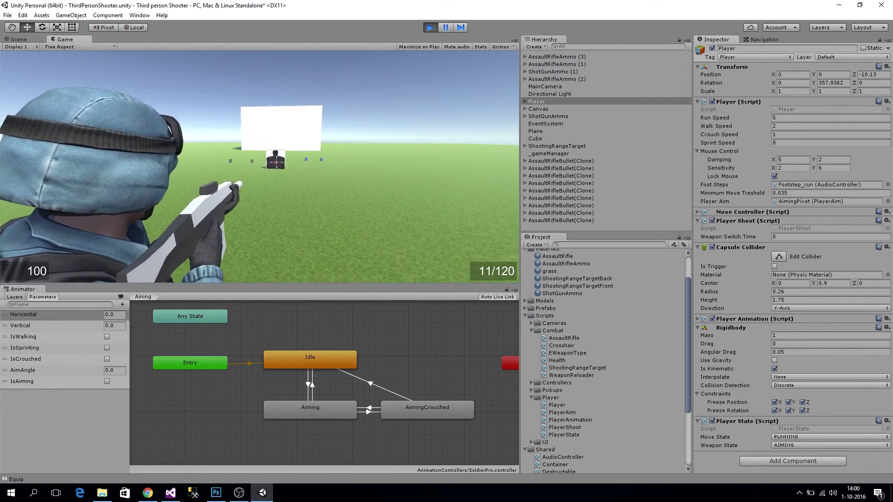
click(260, 167)
click(260, 166)
click(259, 166)
click(259, 166)
click(260, 167)
Stop the game and open the ShootingRangeTarget script from its Script field
key(alt+Tab)
key(alt+Tab)
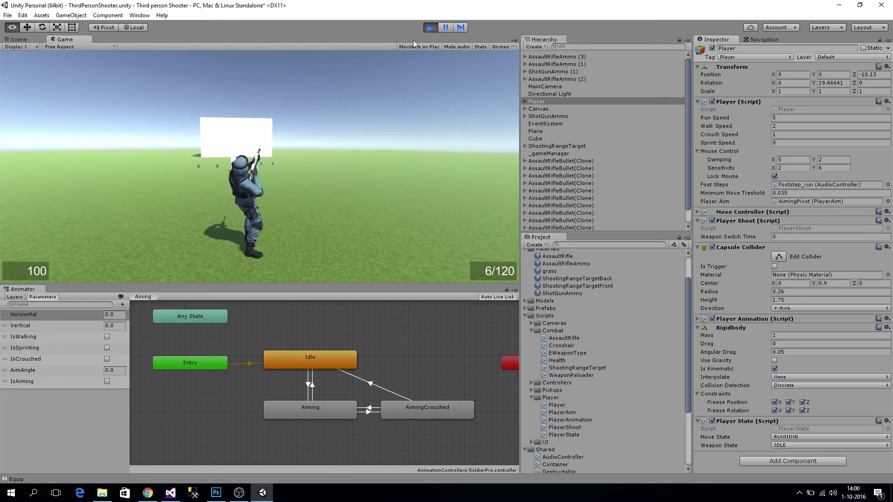
click(430, 28)
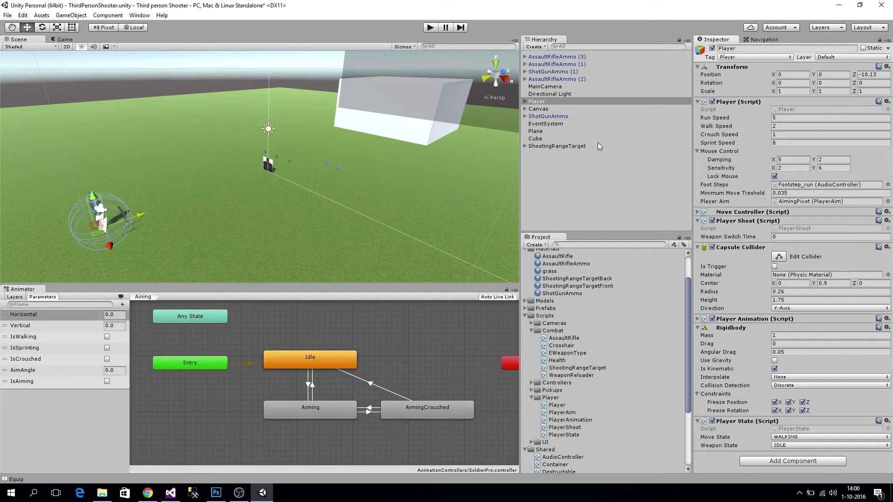
click(554, 146)
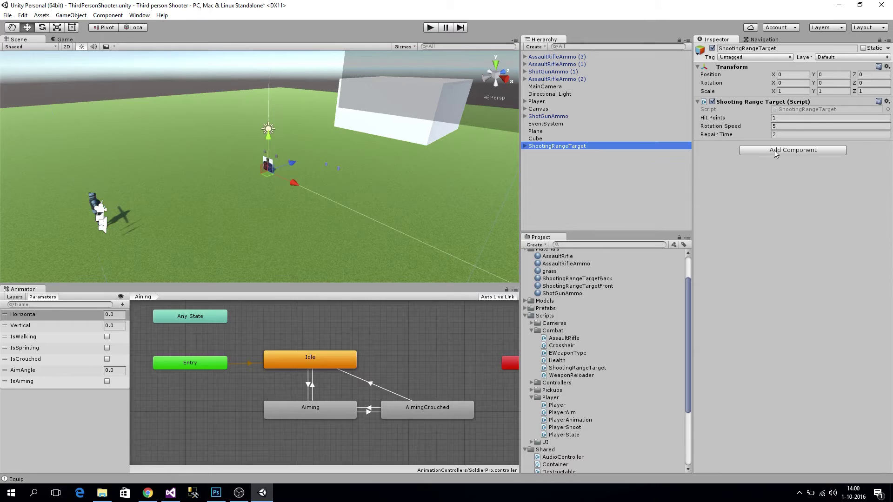
double_click(792, 111)
scroll(186, 233, up, 2)
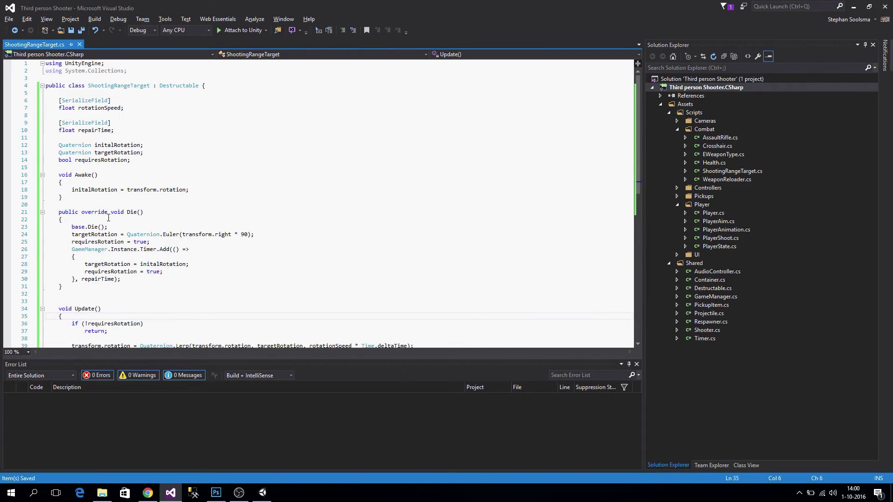
Above Die(), add a TakeDamage override calling base and printing "Damage receive", then return to Unity
key(Up)
key(Up)
key(Up)
key(Up)
key(Up)
key(Up)
key(Up)
key(Up)
key(Up)
key(Up)
key(Up)
key(Up)
key(Up)
key(Up)
key(Up)
key(Return)
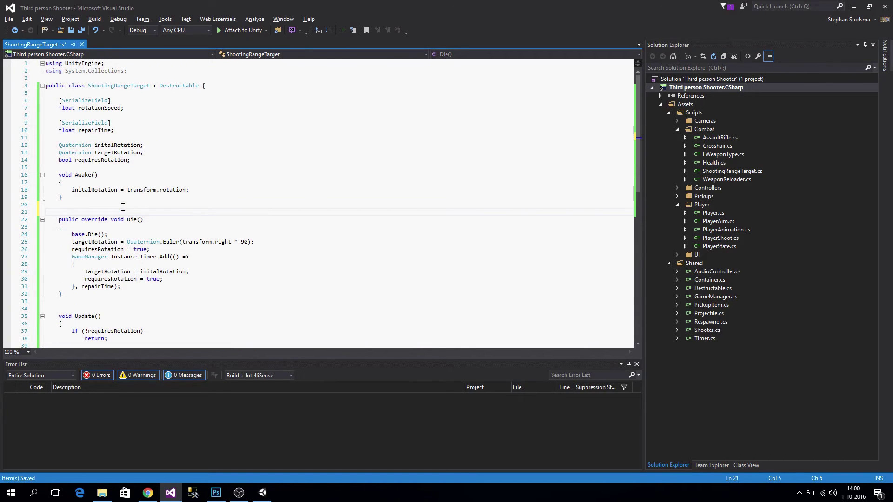
key(Return)
key(Up)
text(override)
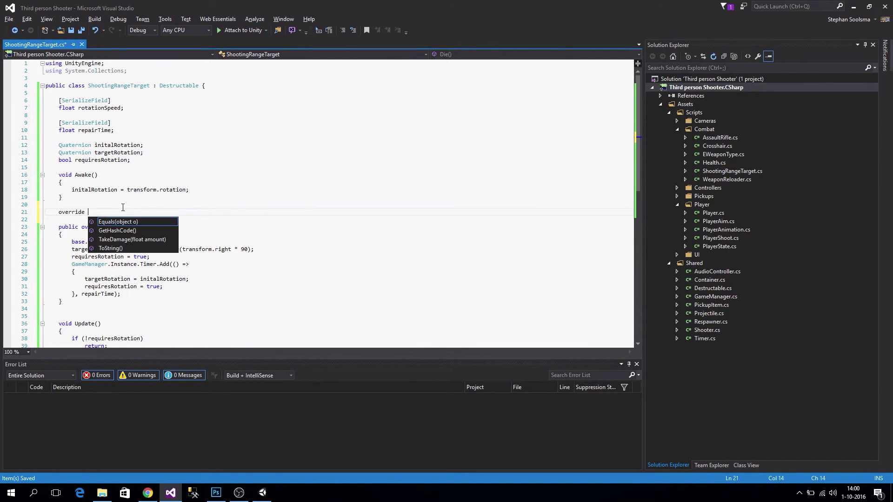
key(Down)
key(Down)
key(Return)
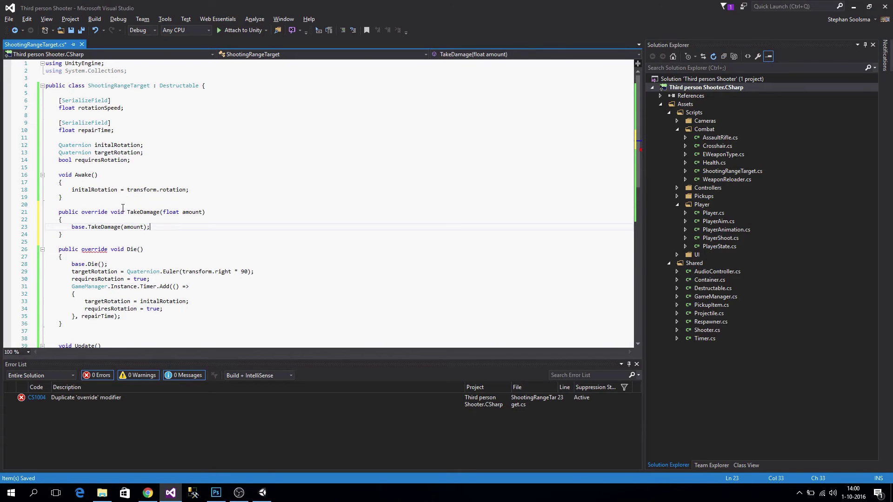
key(Return)
text(print("Dama)
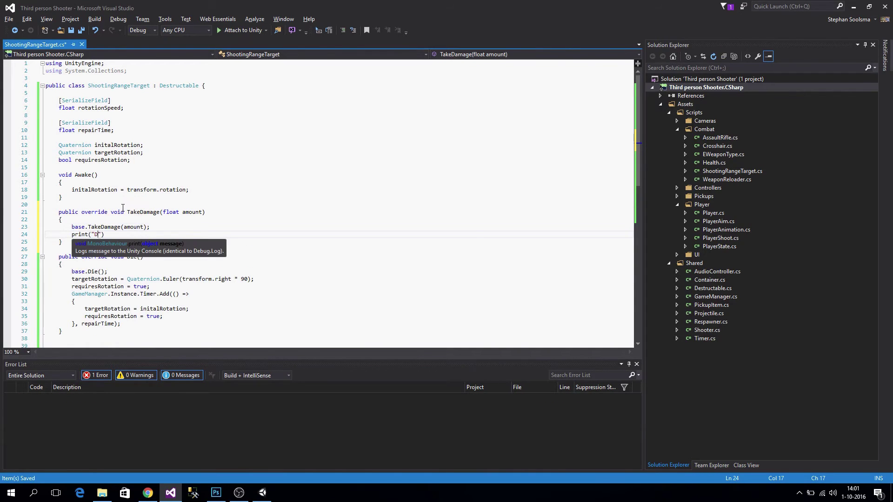
text(ge receive");)
key(alt+Tab)
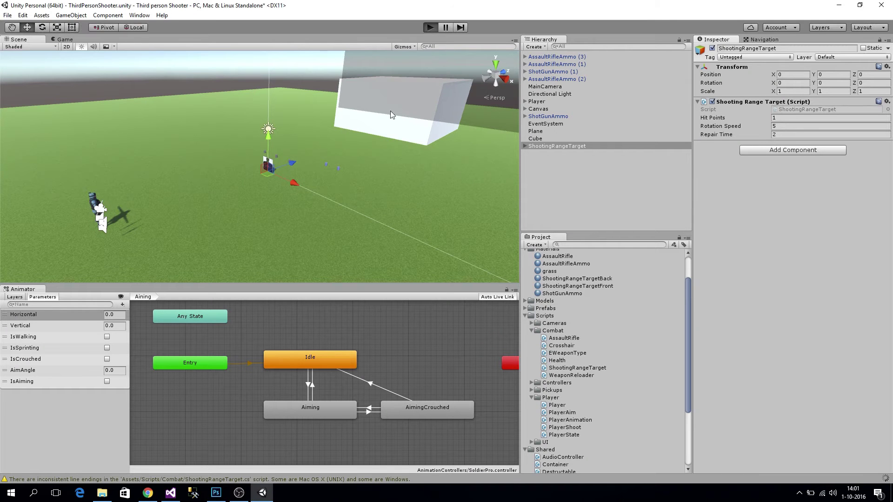
Play, shoot the target down to 2/120 ammo, stop, select ShootingRangeTarget, return to Visual Studio
key(ctrl+p)
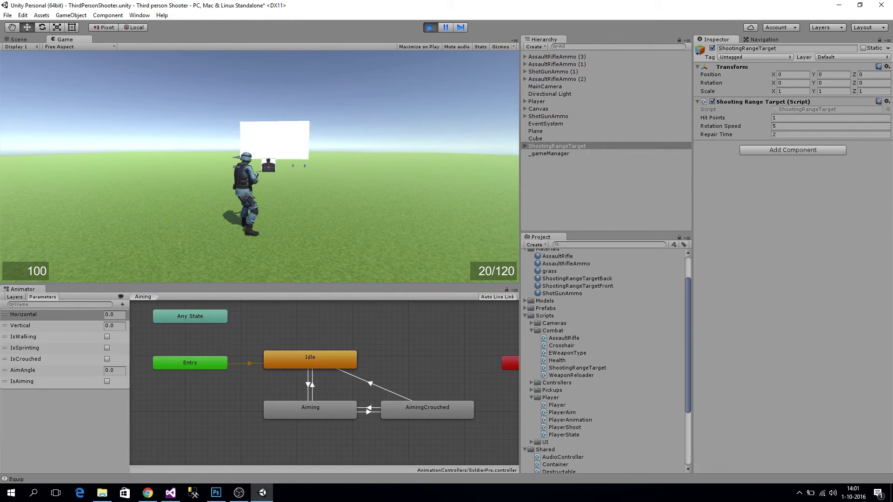
click(260, 167)
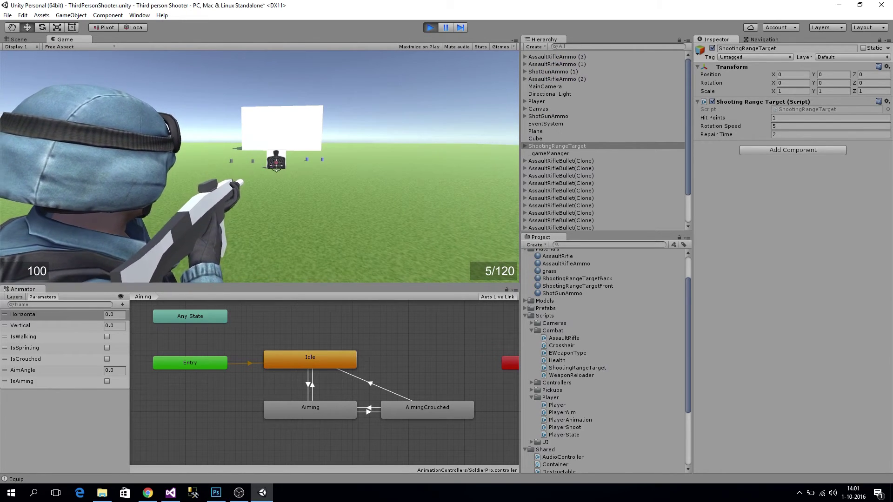
click(259, 166)
key(super)
key(super)
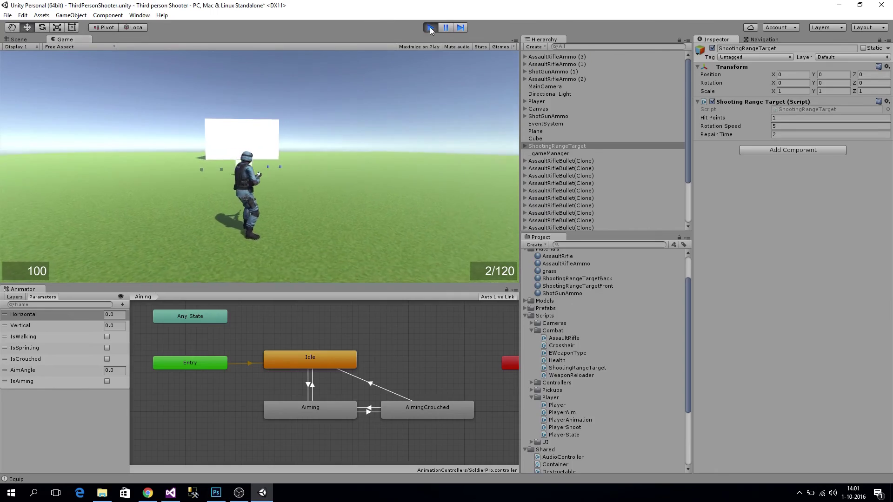
click(430, 28)
click(600, 146)
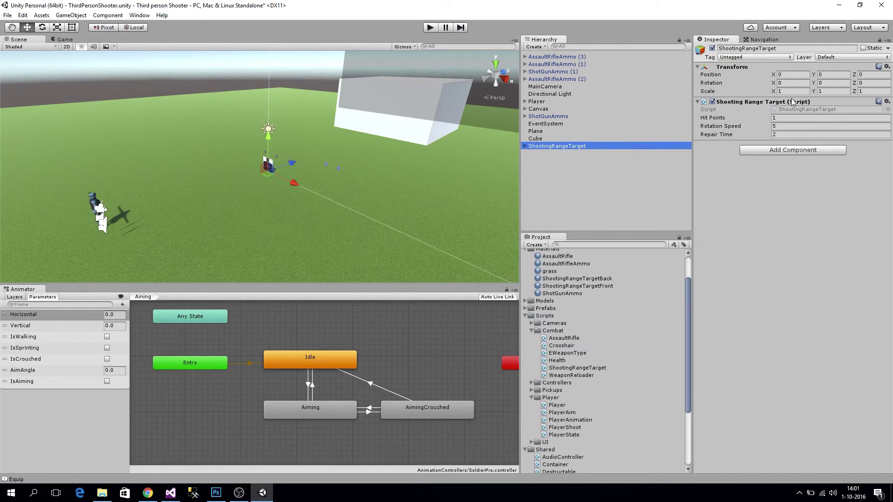
key(alt+Tab)
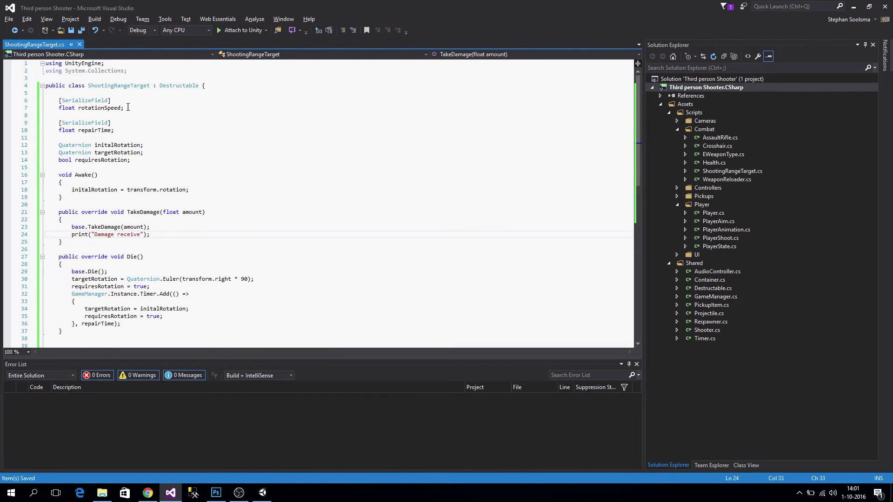
Jump to the Destructable base class definition in Destructable.cs
drag(172, 86, 179, 86)
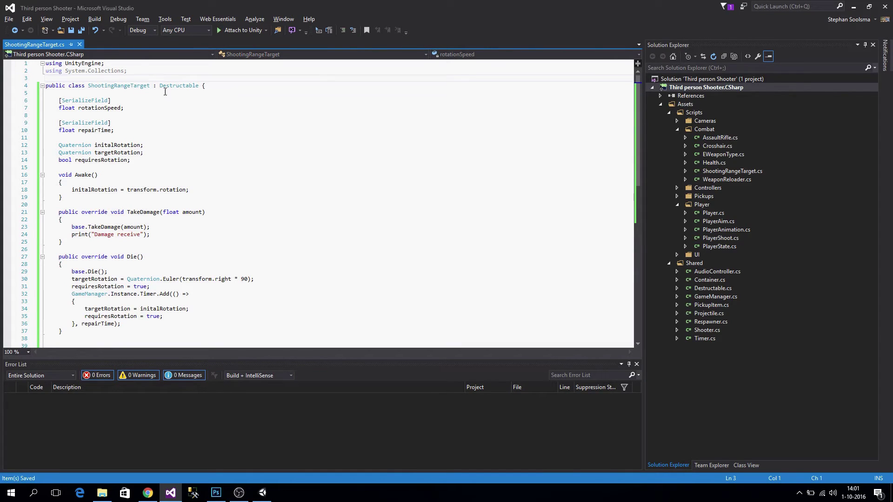
key(Left)
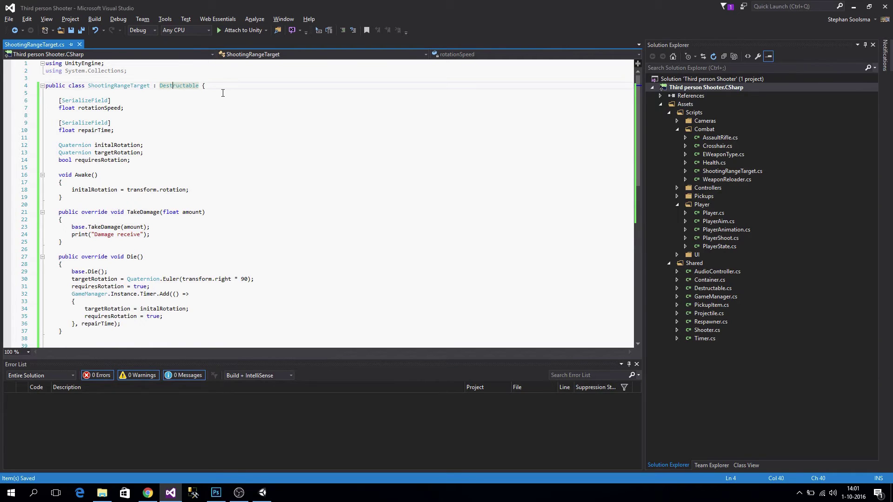
key(F12)
Add [RequireComponent(typeof(Collider))] above the Destructable class, save, and return to Unity
click(156, 79)
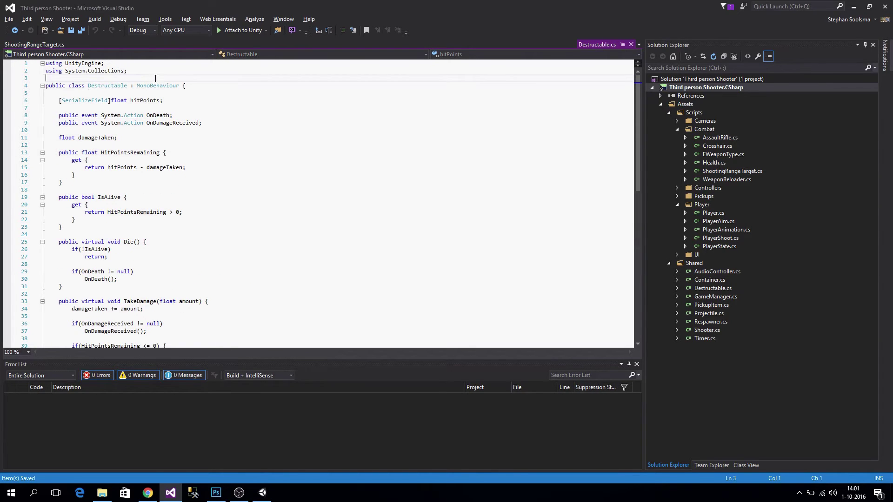
key(Return)
scroll(201, 131, down, 7)
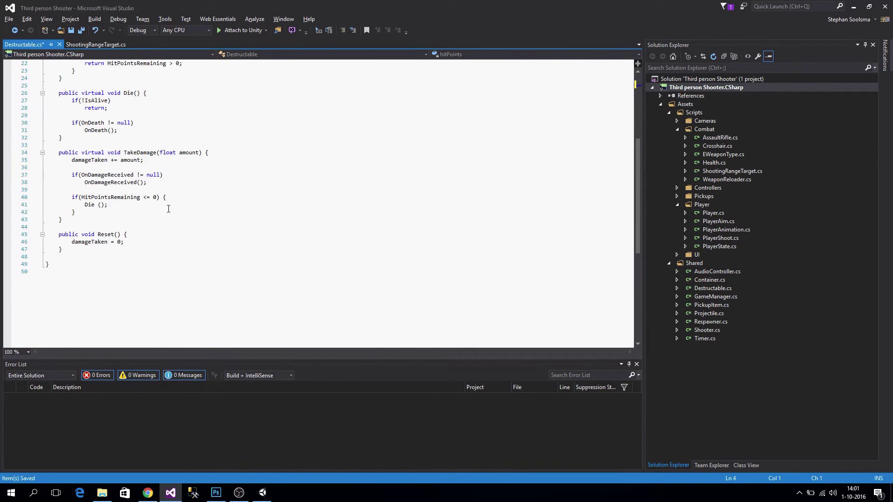
scroll(161, 224, up, 7)
scroll(151, 217, down, 9)
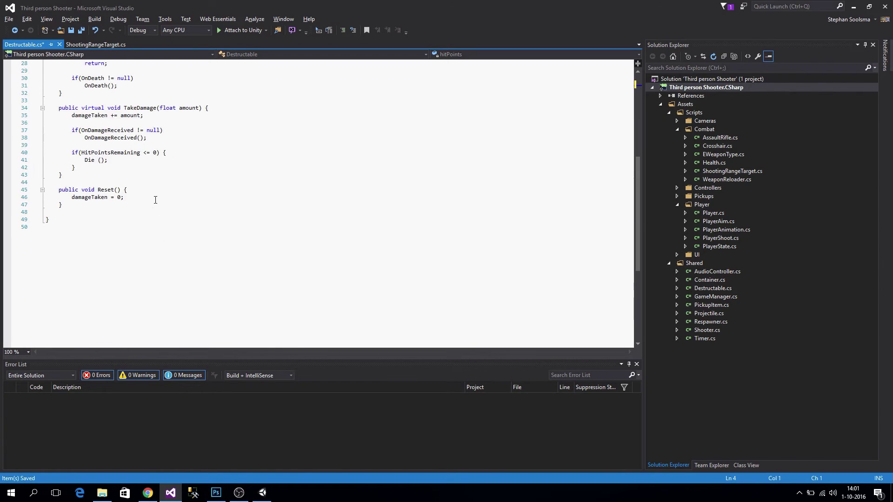
scroll(91, 78, up, 9)
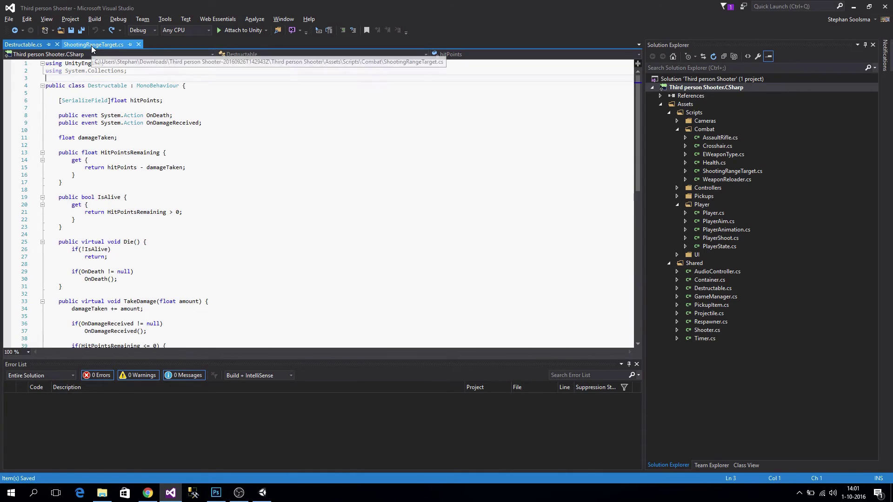
key(ctrl+z)
key(Return)
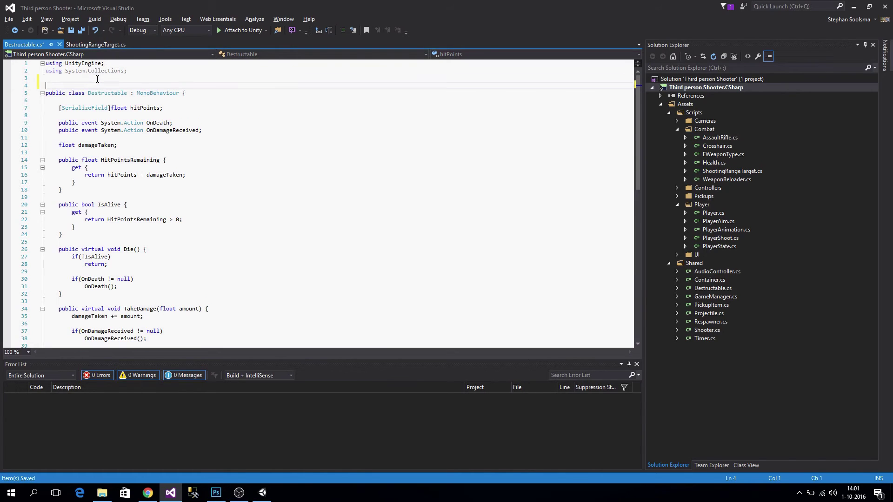
text([R)
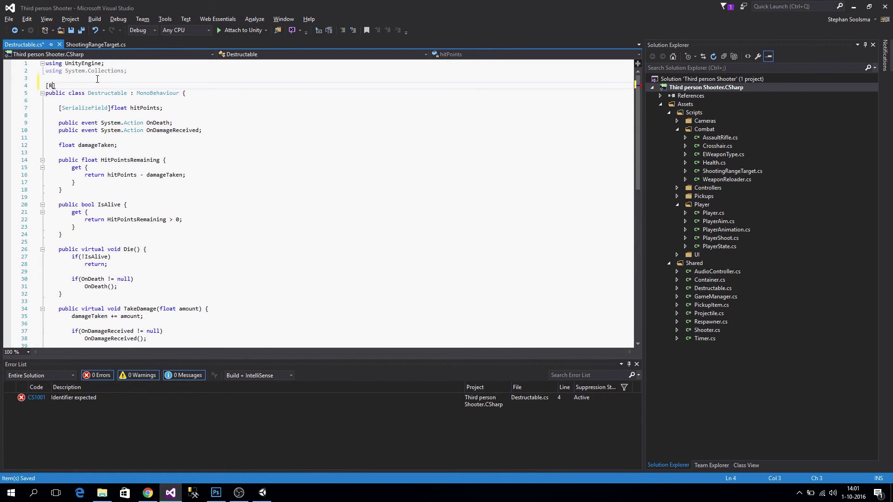
text(equireComponent(typeof)
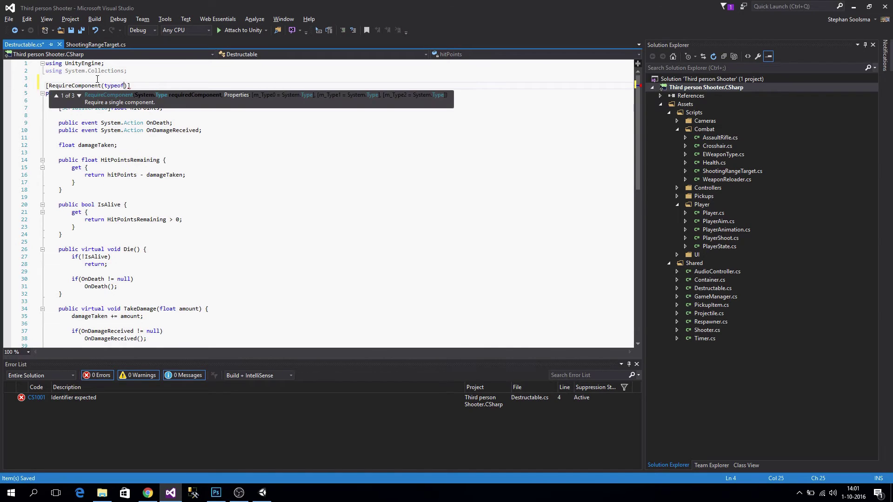
text((C)
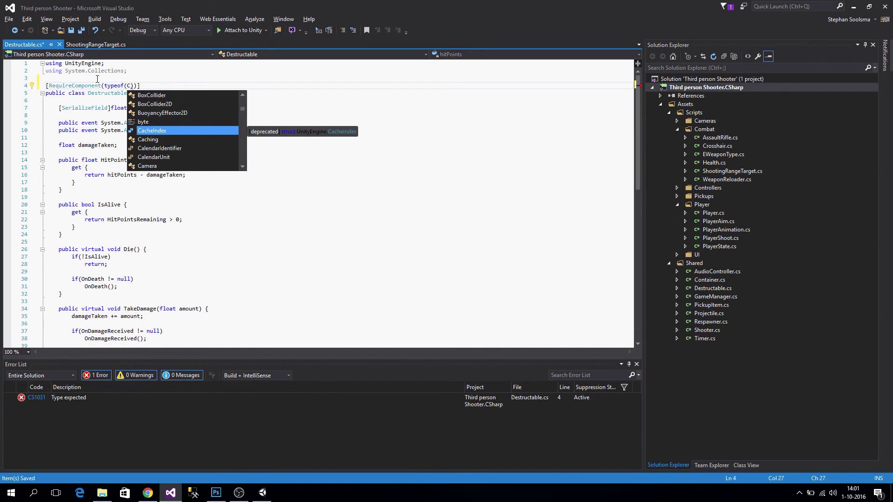
text(oll)
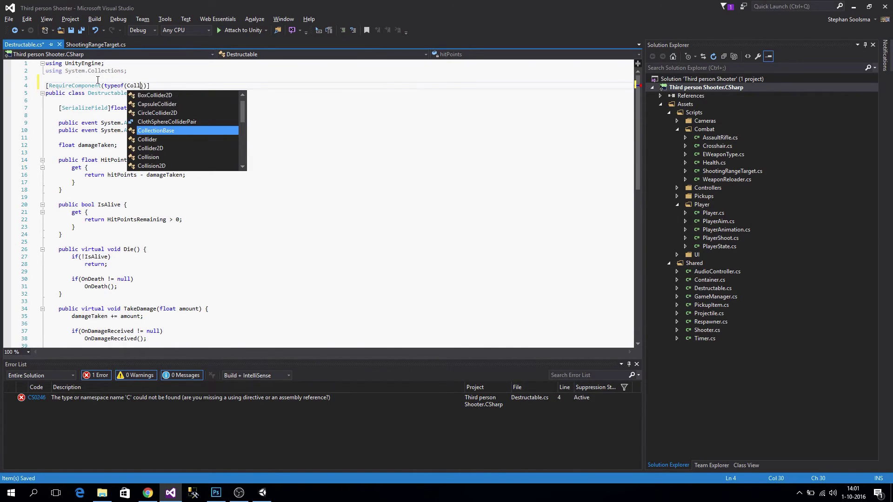
text(ider)))
key(ctrl+s)
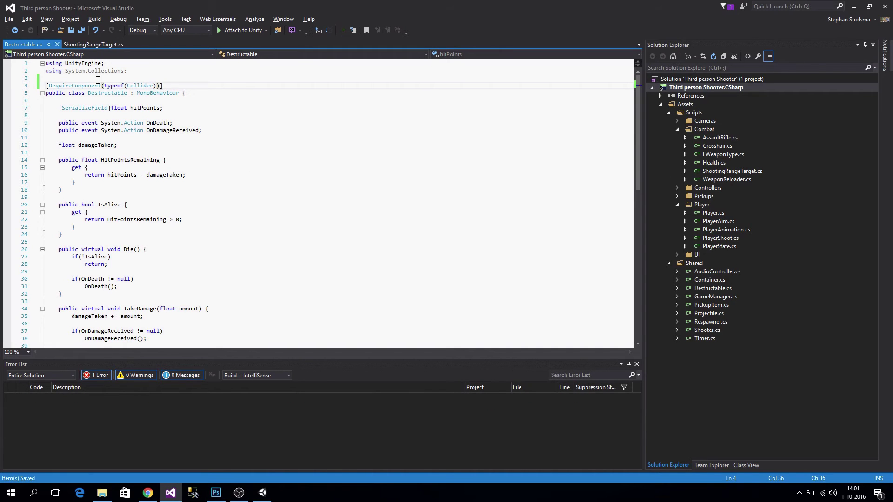
key(alt+Tab)
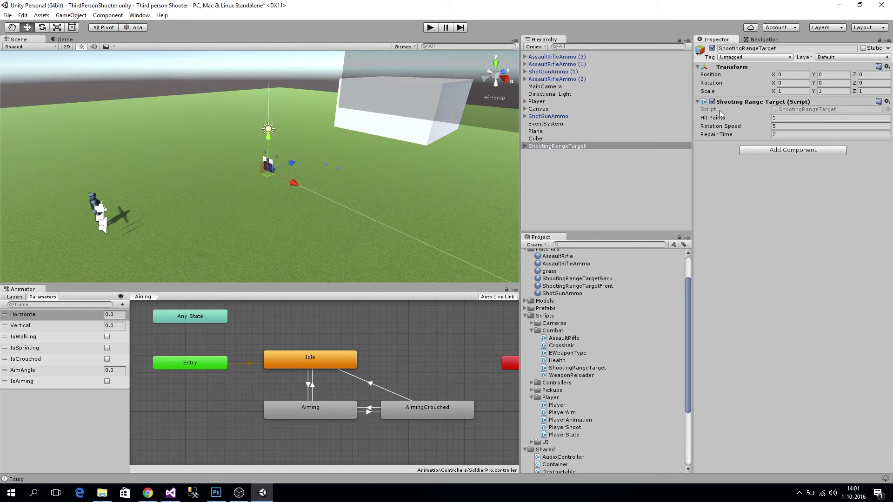
Remove the Shooting Range Target script, then drag it back on, triggering the collider-required error
click(887, 101)
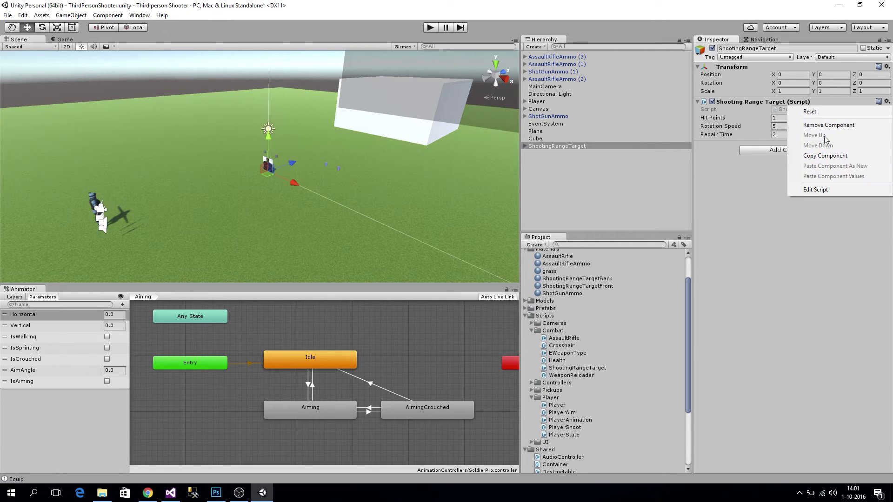
click(830, 126)
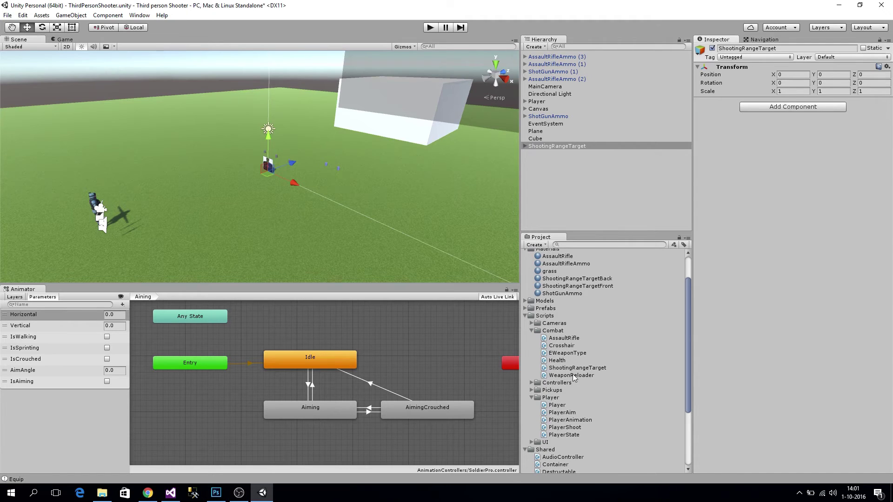
drag(564, 370, 787, 264)
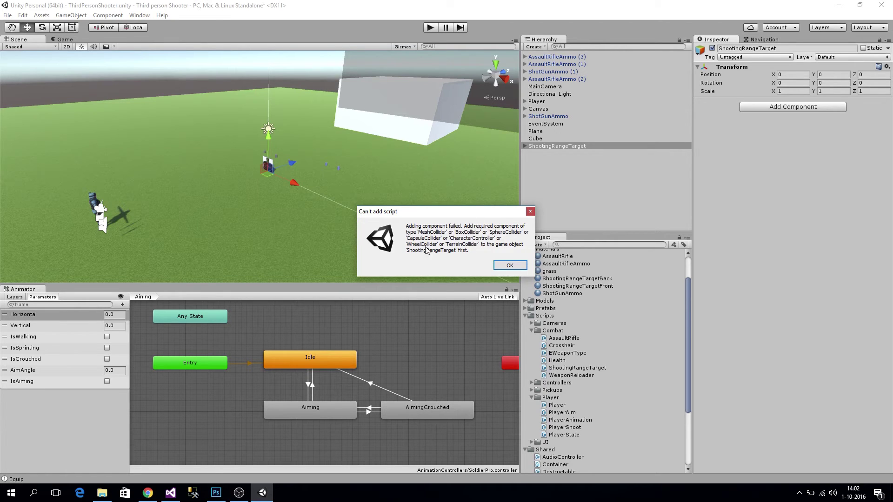
Dismiss the missing-collider warning and check the ShootingRangeTarget script's requirement in Visual Studio
click(493, 264)
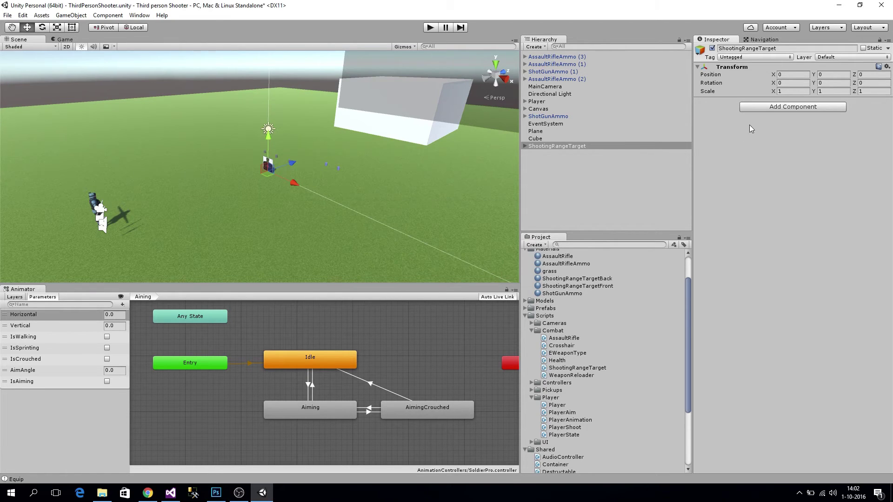
double_click(585, 366)
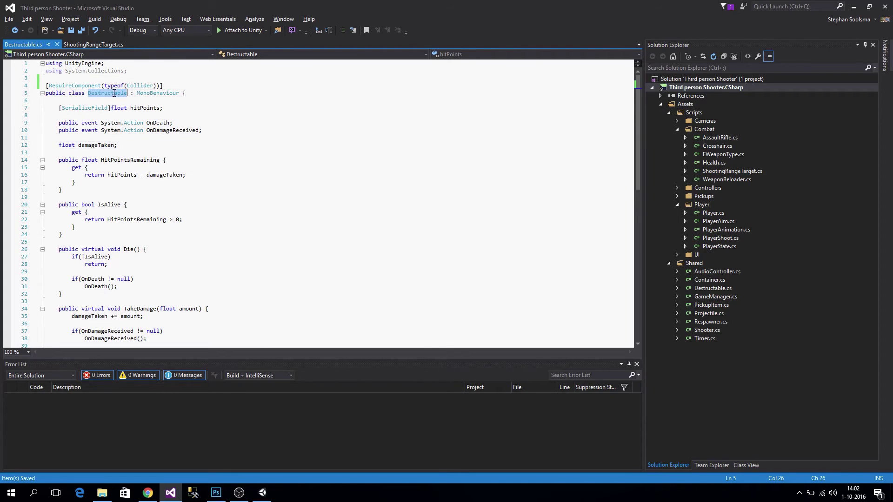
key(alt+Tab)
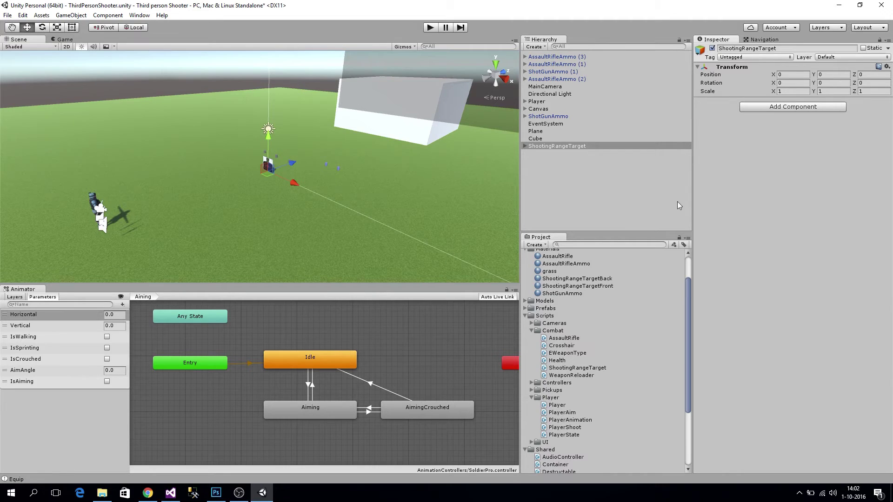
Add a Box Collider component to the ShootingRangeTarget object
click(557, 147)
click(798, 106)
text(hin)
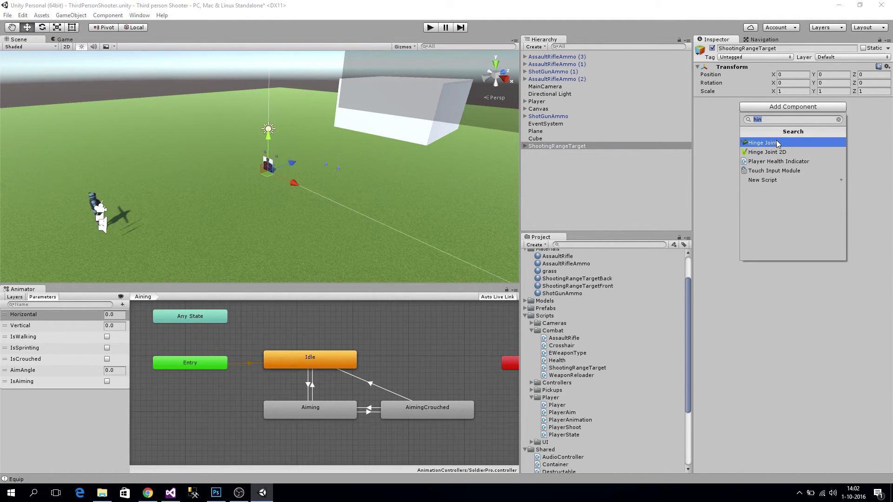
text(coll)
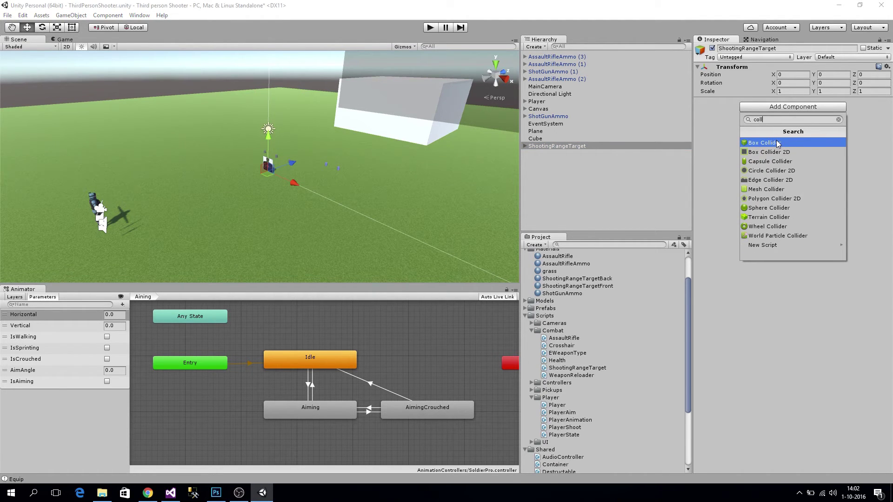
click(776, 142)
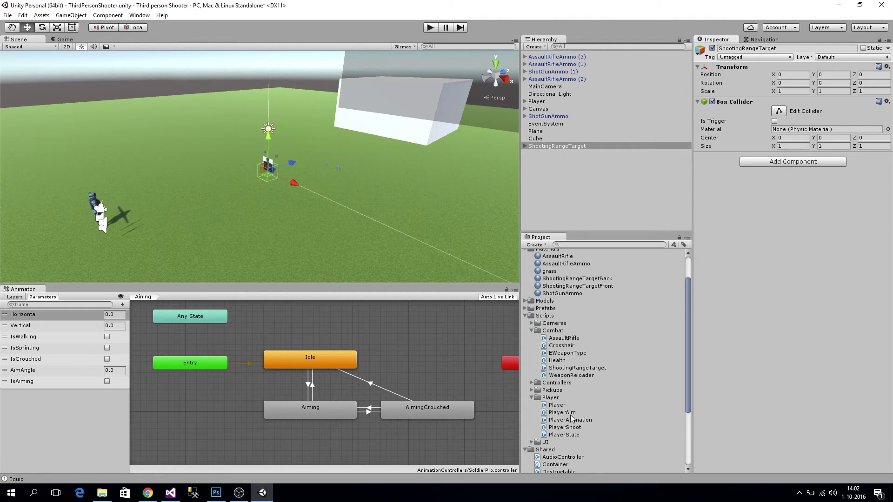
Attach the ShootingRangeTarget script to the target and frame it in the scene view
drag(577, 368, 811, 221)
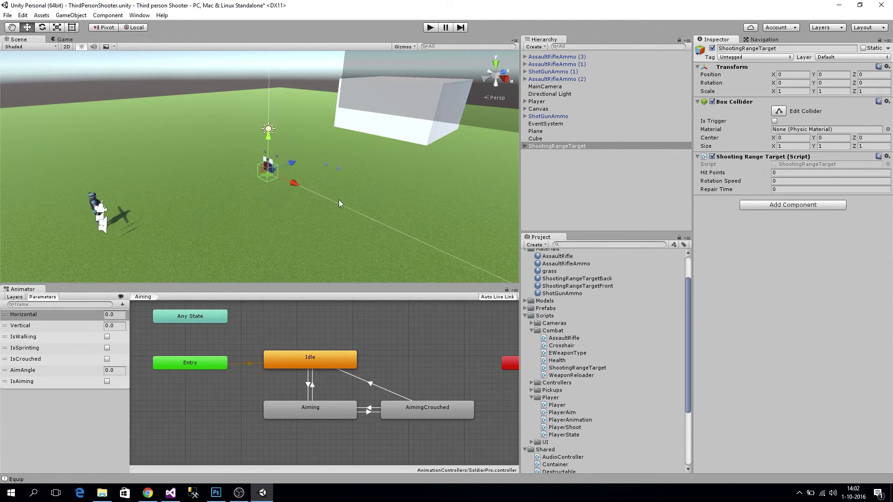
key(f)
alt+drag(324, 180, 307, 242)
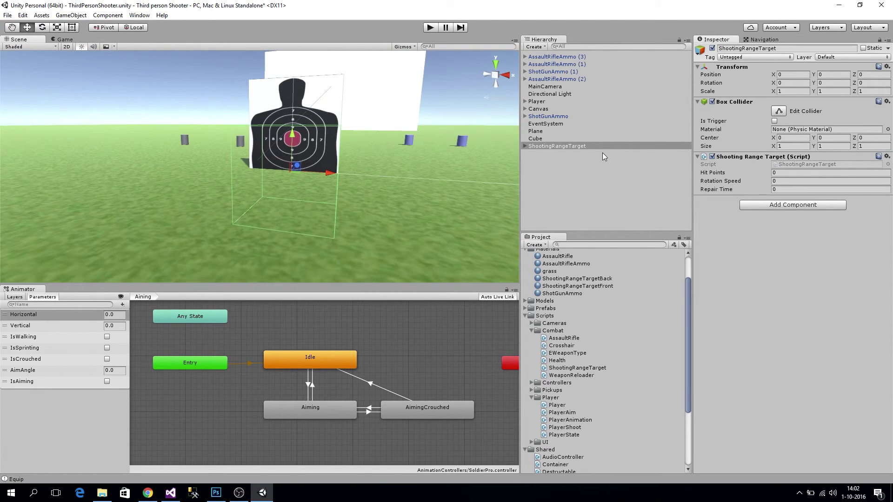
Set the target's Box Collider Center Y to 0.5 and Size Z to 0.1
click(526, 146)
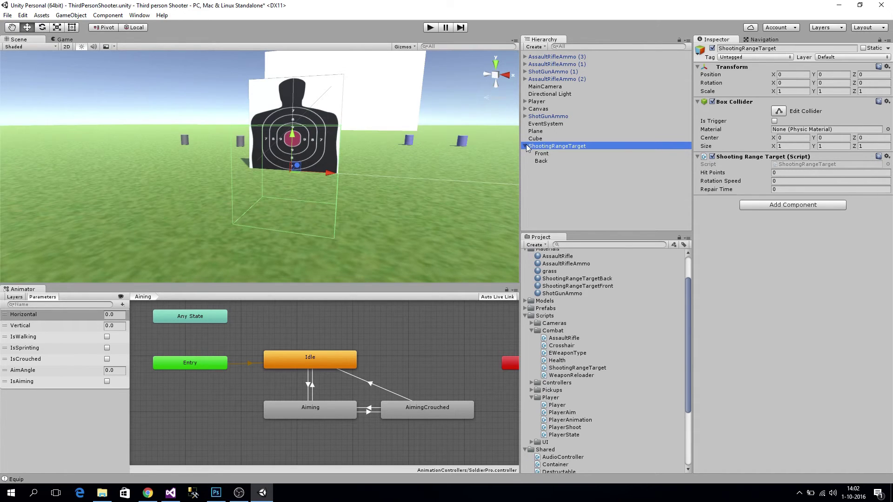
click(828, 138)
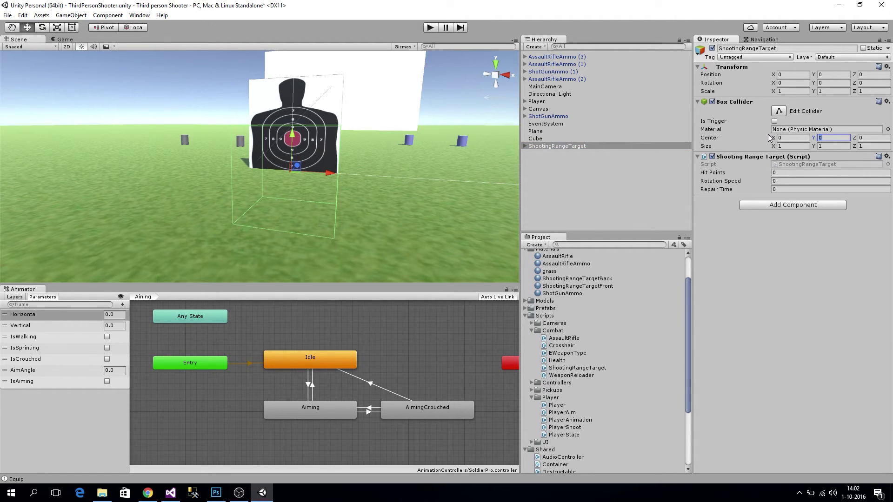
text(.5)
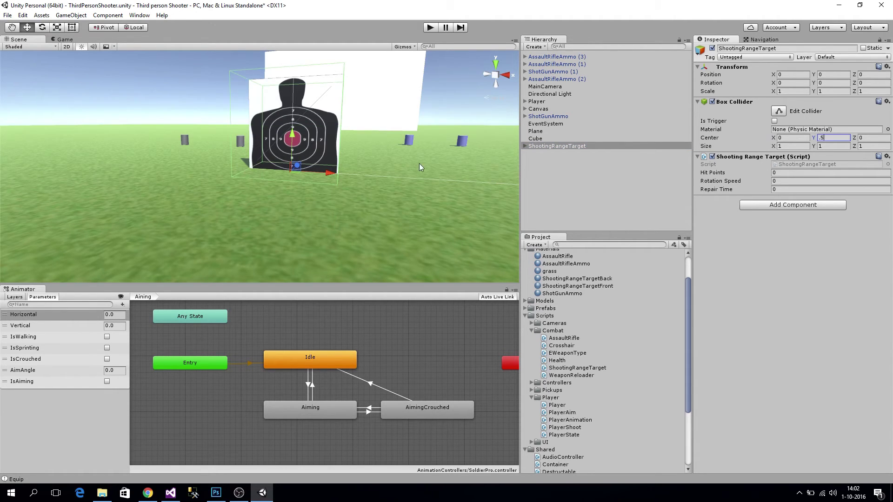
alt+drag(420, 167, 214, 224)
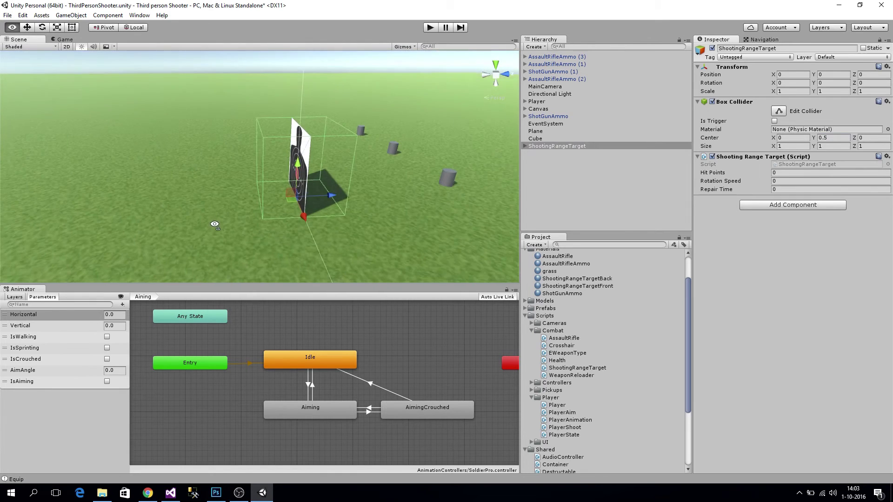
right_drag(214, 224, 217, 226)
drag(855, 148, 874, 159)
text(1)
click(719, 243)
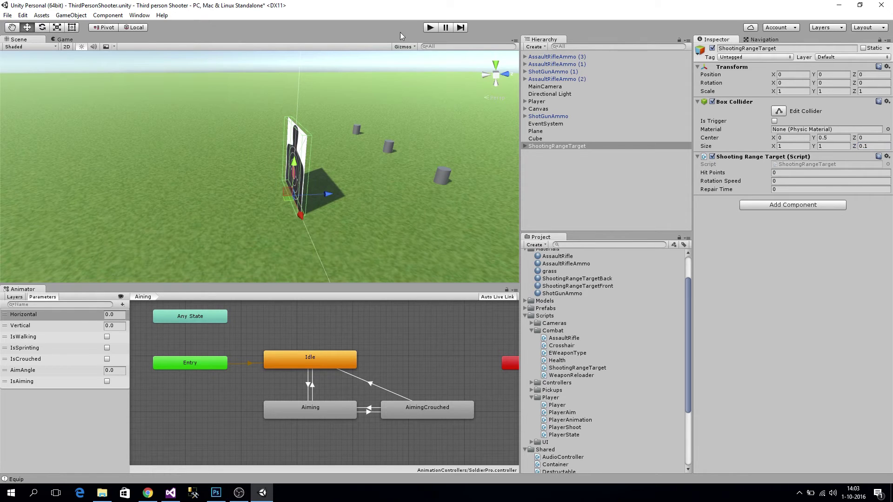
Give the target script Hit Points 1, Rotation Speed 5 and Repair Time 2
click(775, 173)
text(1)
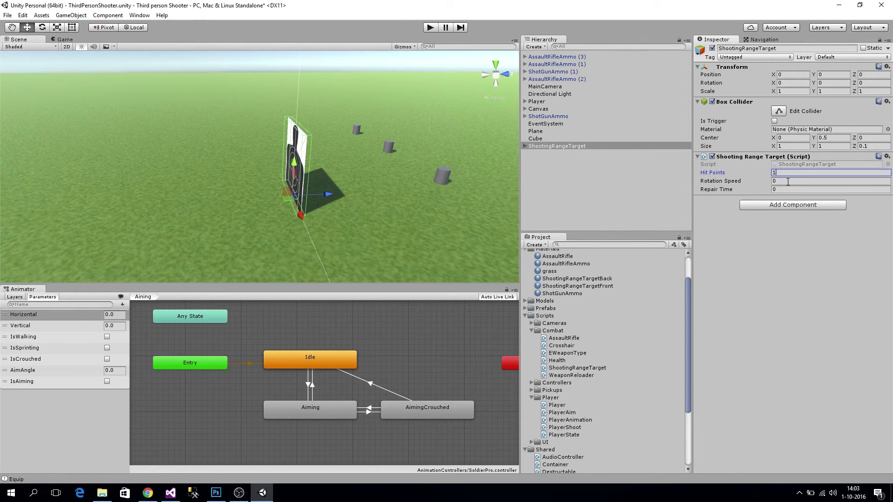
click(789, 181)
click(775, 191)
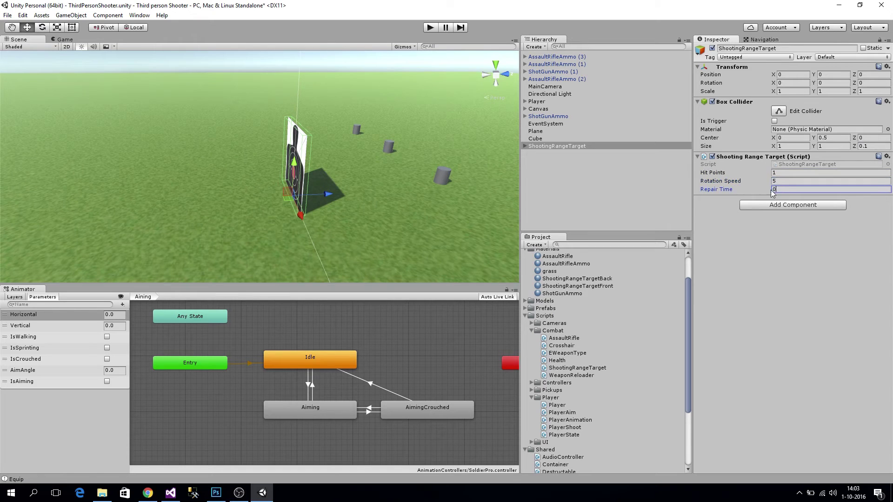
text(2)
key(Return)
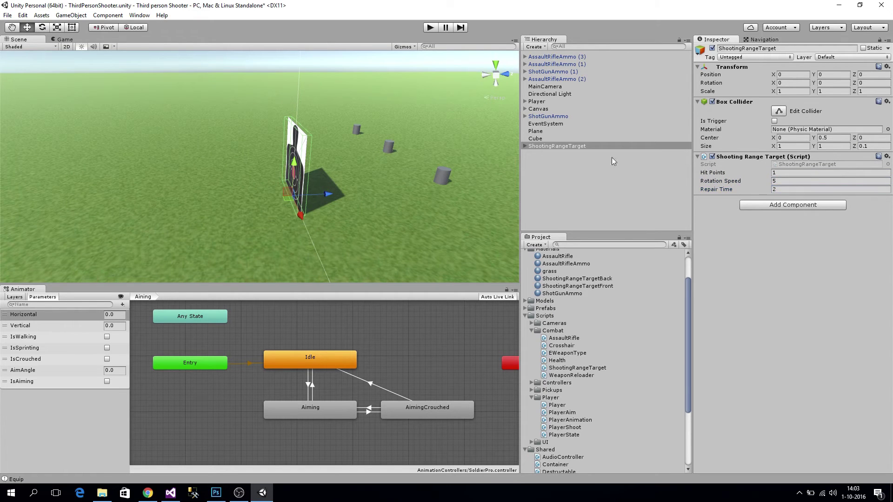
click(430, 28)
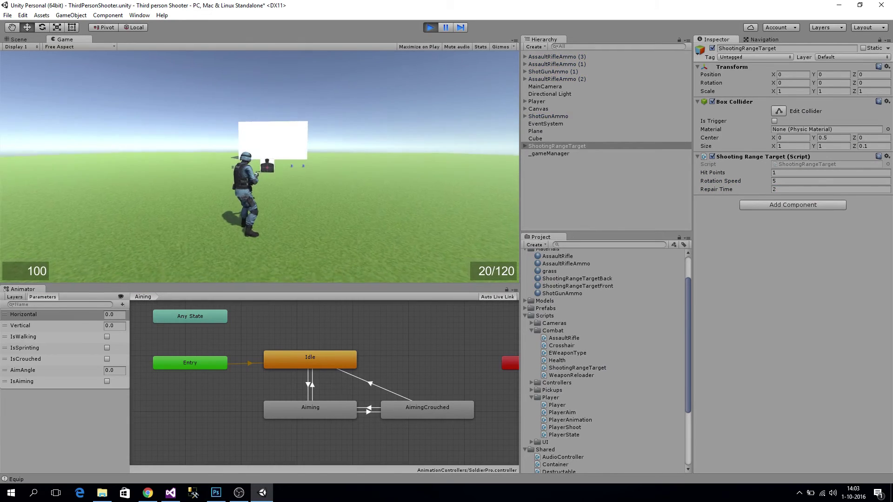
right_click(385, 156)
click(385, 157)
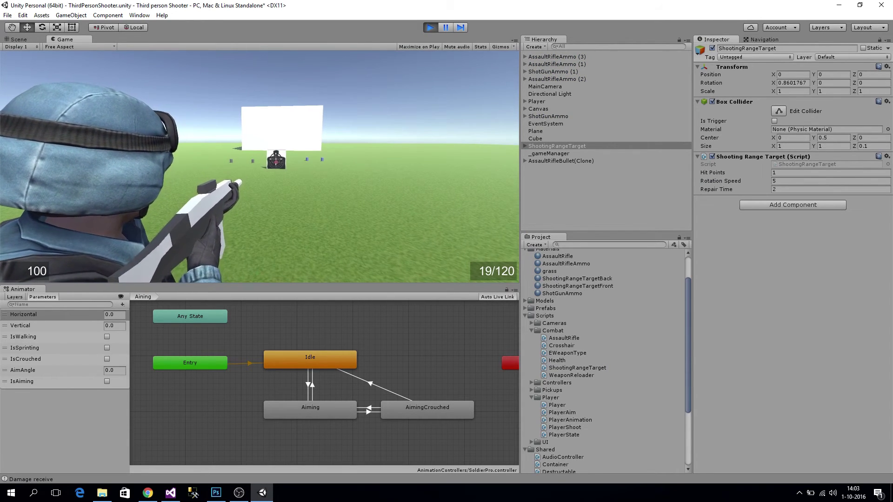
click(276, 160)
click(276, 161)
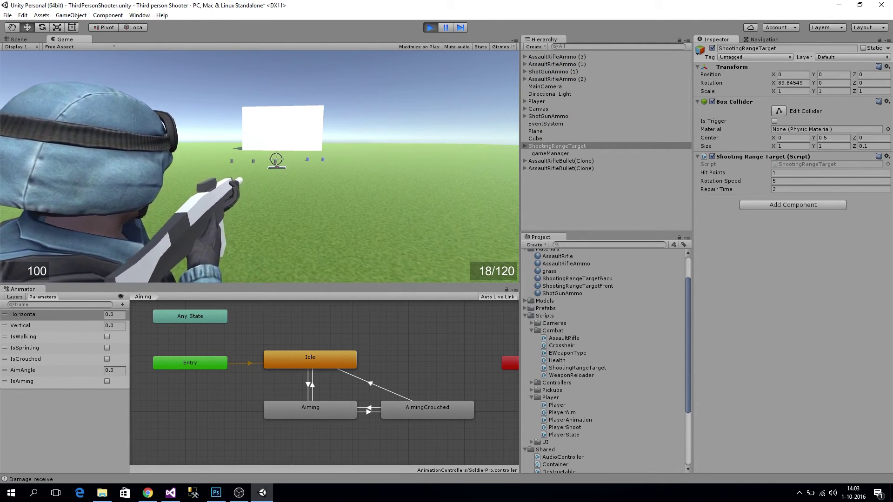
click(276, 161)
click(276, 160)
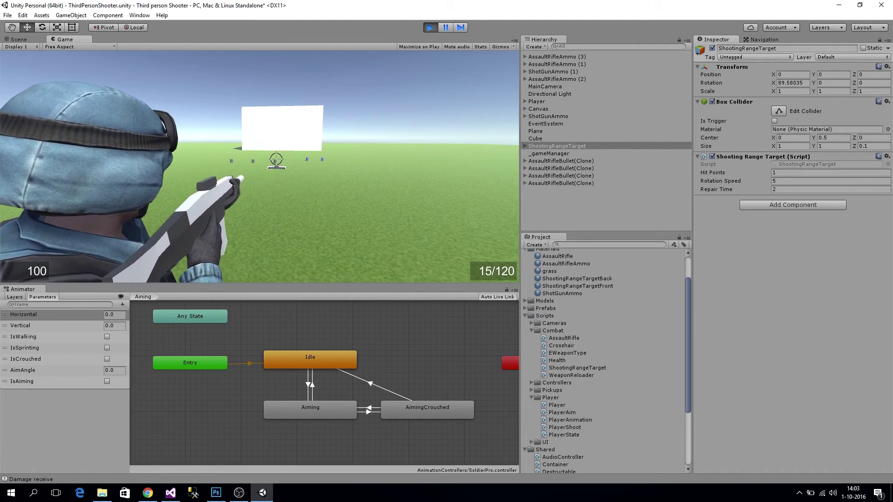
click(280, 162)
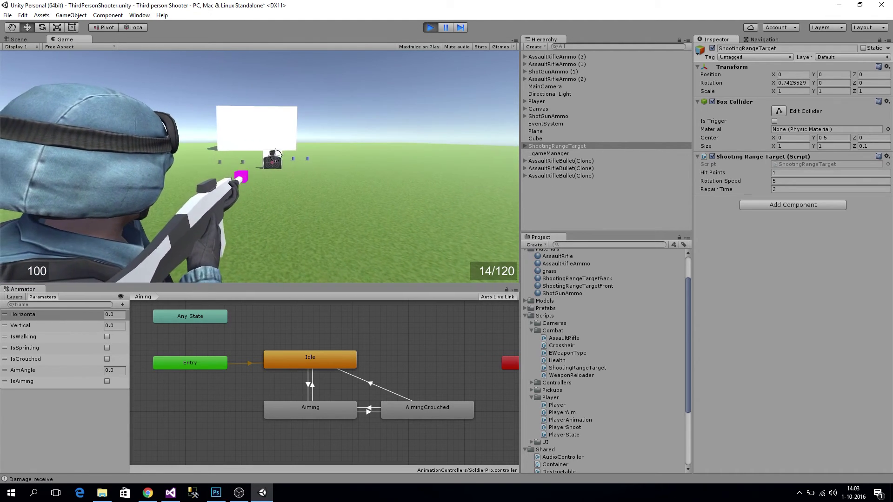
key(alt+Tab)
click(262, 156)
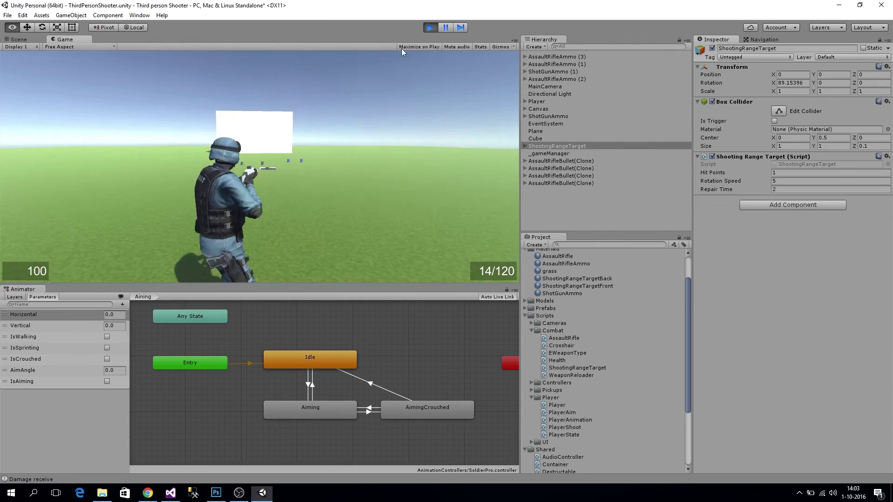
click(432, 28)
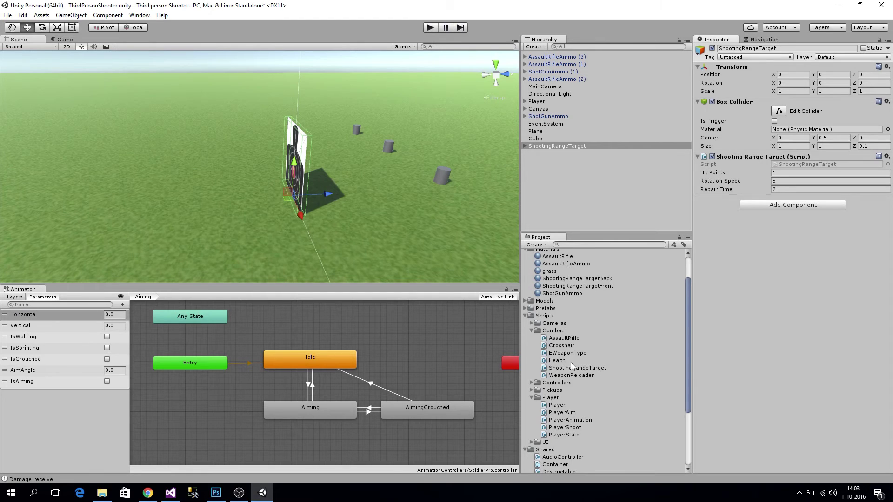
Show the Projectile script's source in the Inspector to review its OnTriggerEnter damage code
scroll(573, 369, up, 2)
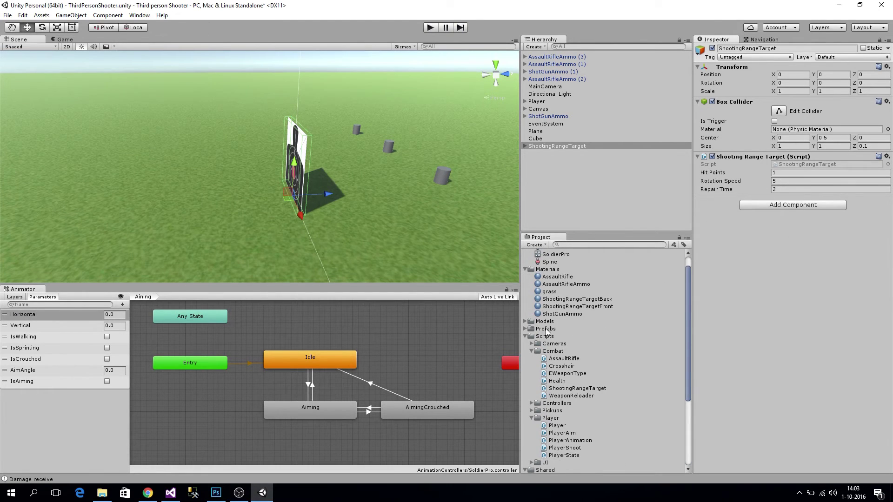
scroll(565, 378, down, 8)
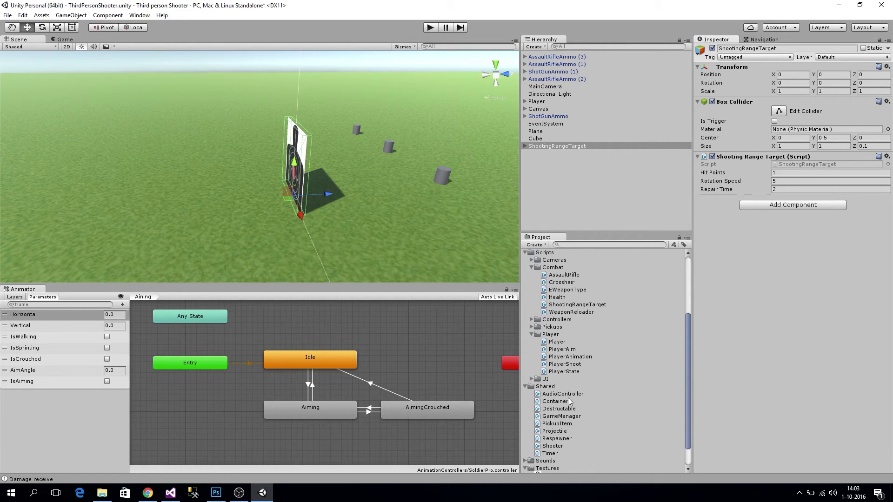
scroll(568, 398, up, 10)
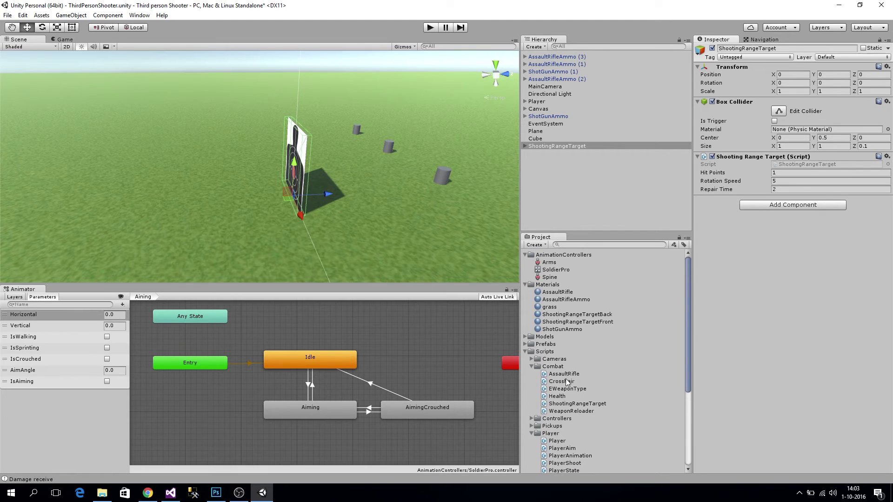
scroll(570, 382, down, 3)
scroll(571, 379, down, 3)
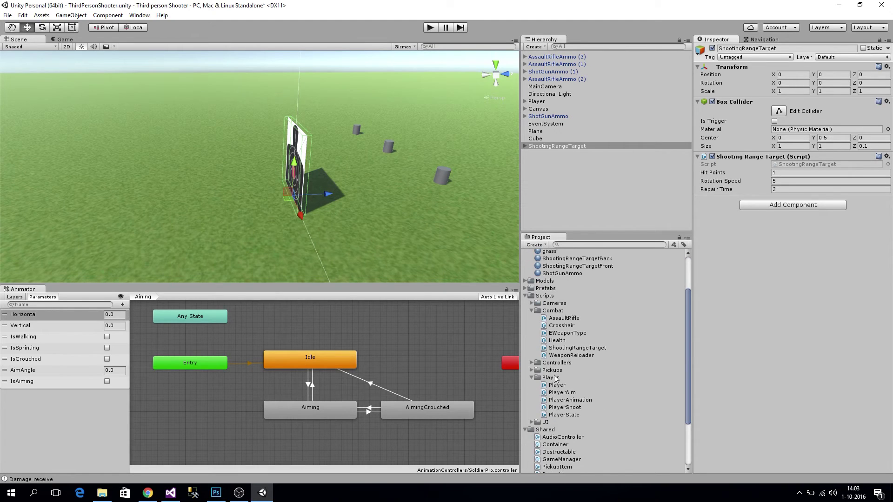
scroll(564, 396, down, 3)
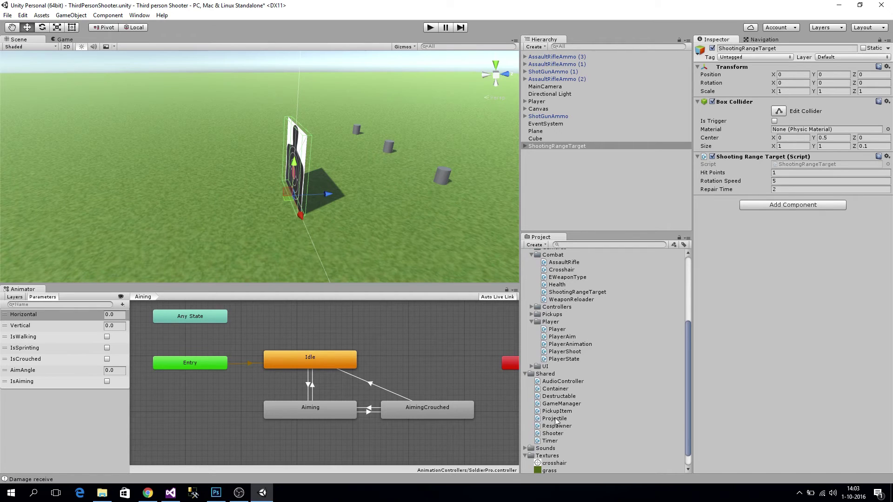
scroll(558, 433, down, 1)
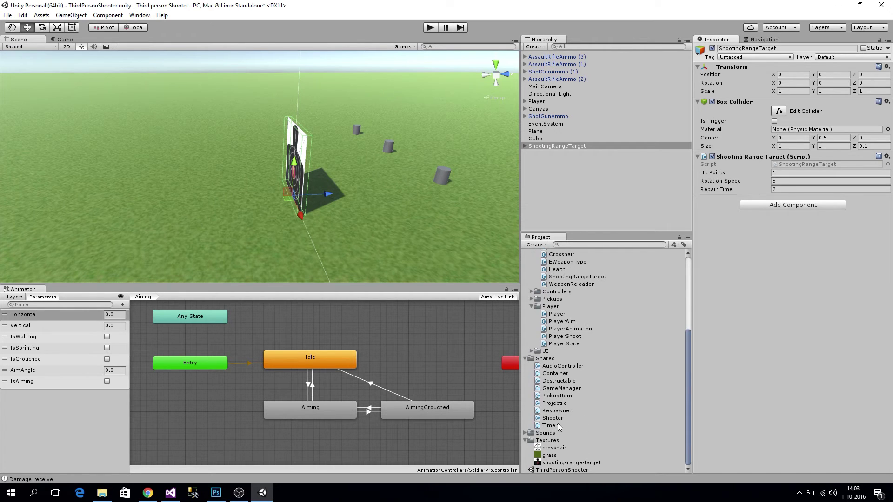
click(560, 404)
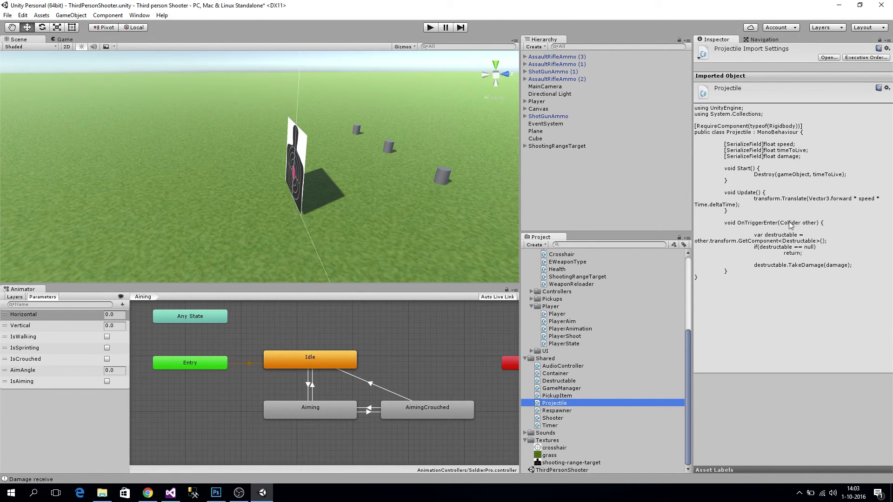
Review Projectile.cs's line 16 forward-movement statement in Visual Studio, then start Play mode
double_click(550, 404)
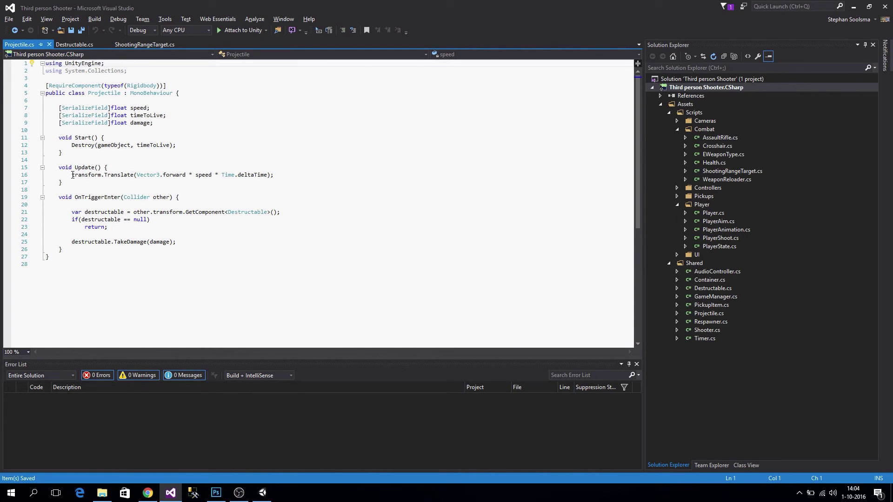
drag(72, 175, 287, 172)
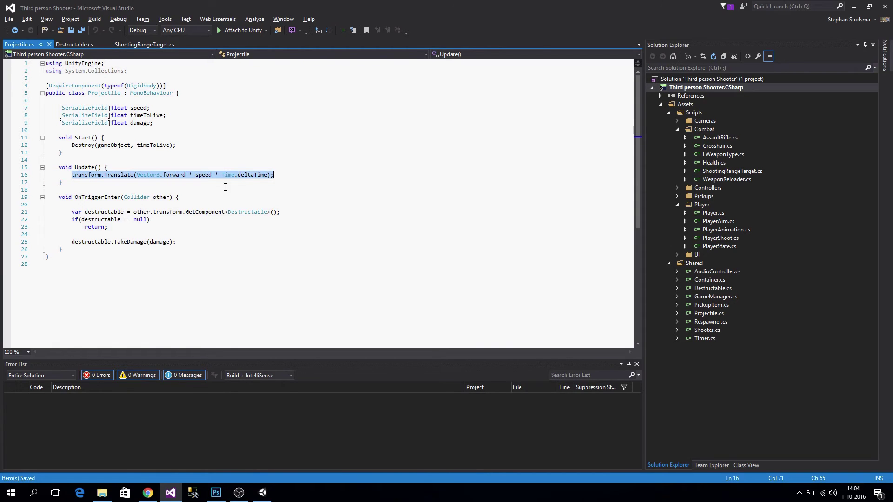
key(alt+Tab)
click(429, 28)
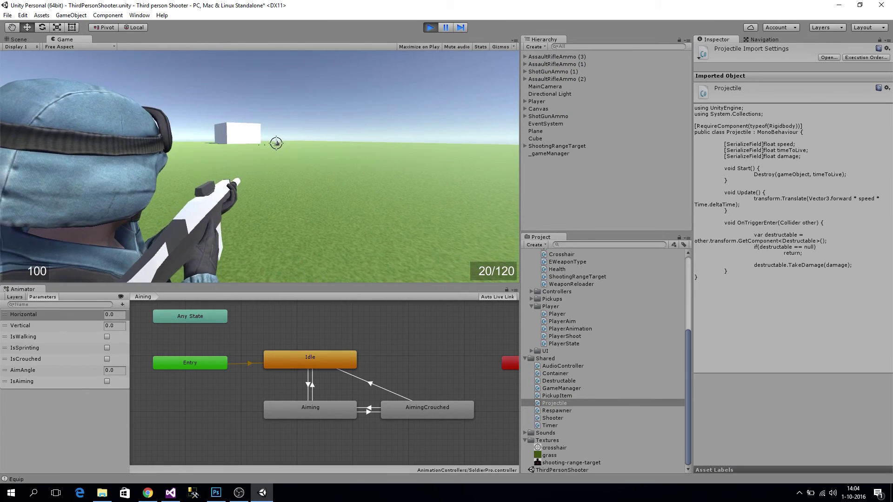
Test-fire the rifle at the distant block, leaving ammo at 12/120 with bullet clones spawned
click(276, 143)
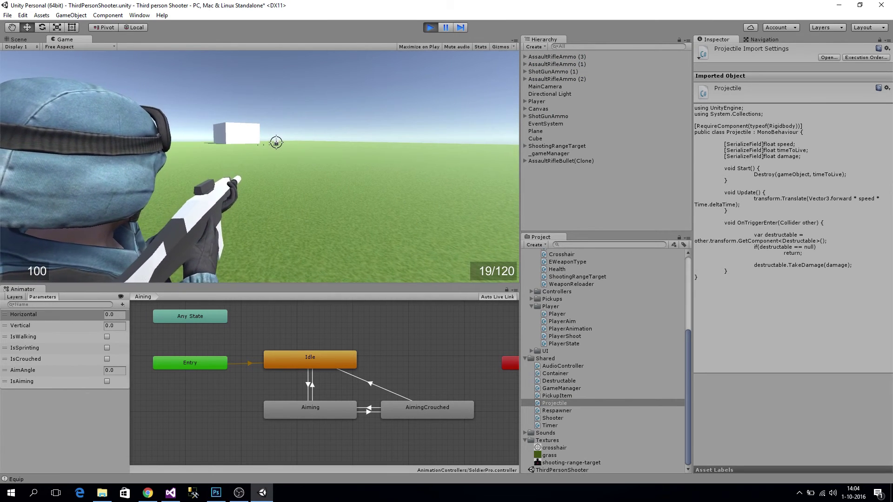
click(277, 143)
click(276, 143)
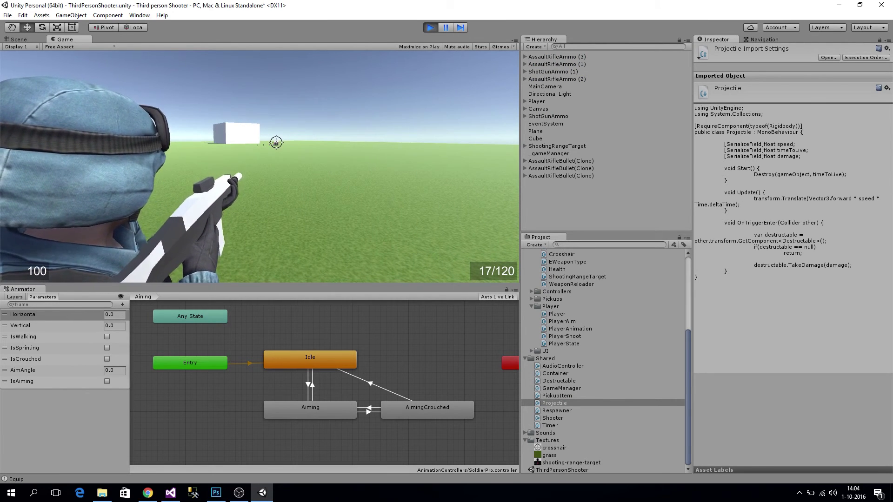
click(276, 143)
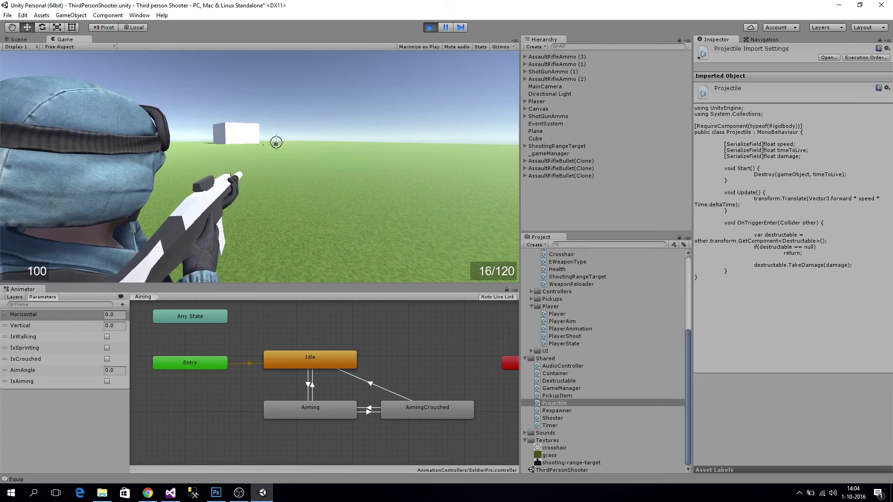
click(276, 143)
click(276, 142)
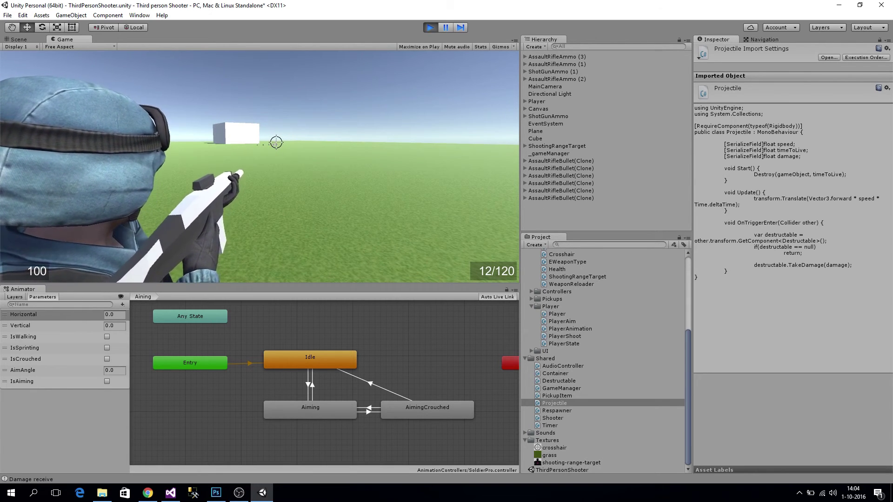
key(alt+Tab)
key(alt+Tab)
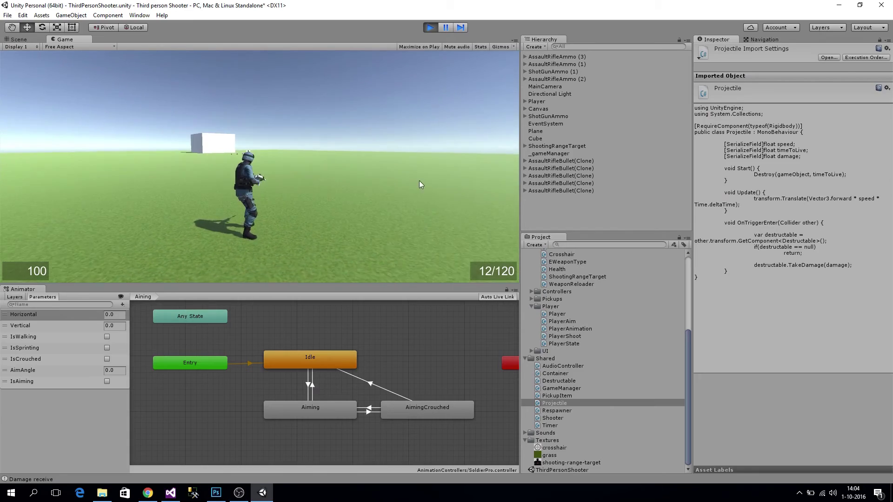
Aim over the soldier's shoulder and fire a burst at the distant target
scroll(574, 349, up, 5)
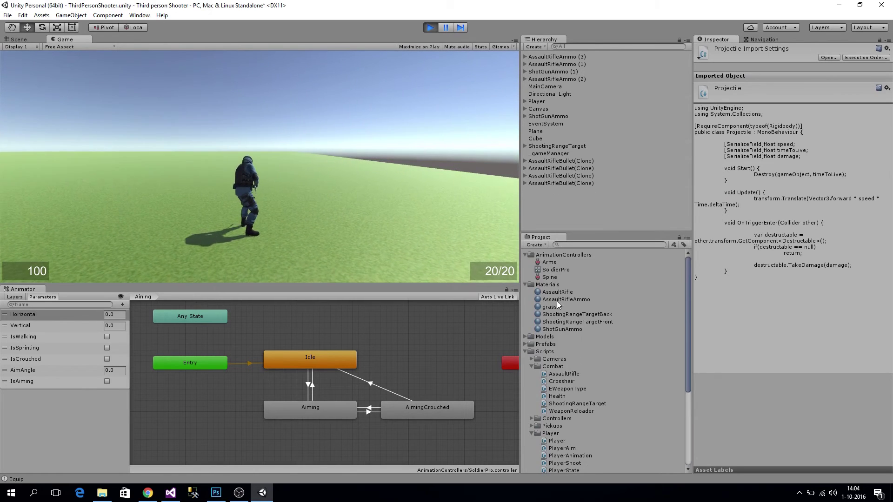
scroll(553, 330, down, 5)
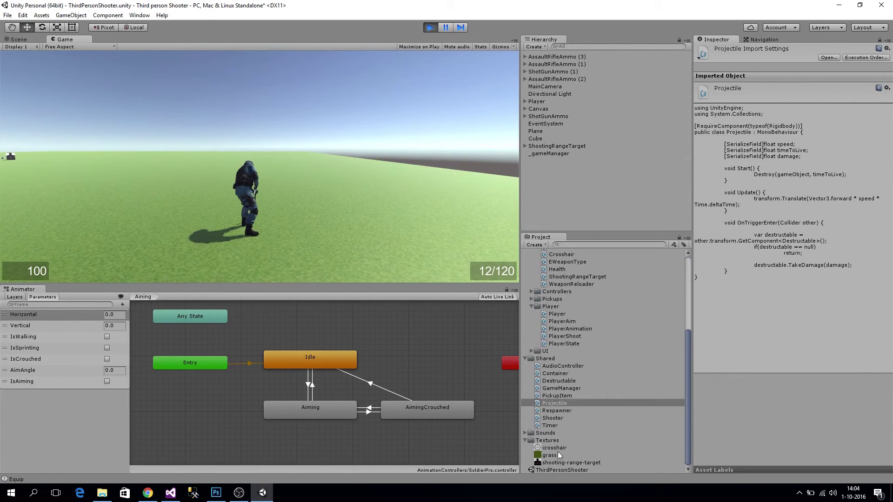
right_drag(379, 258, 270, 268)
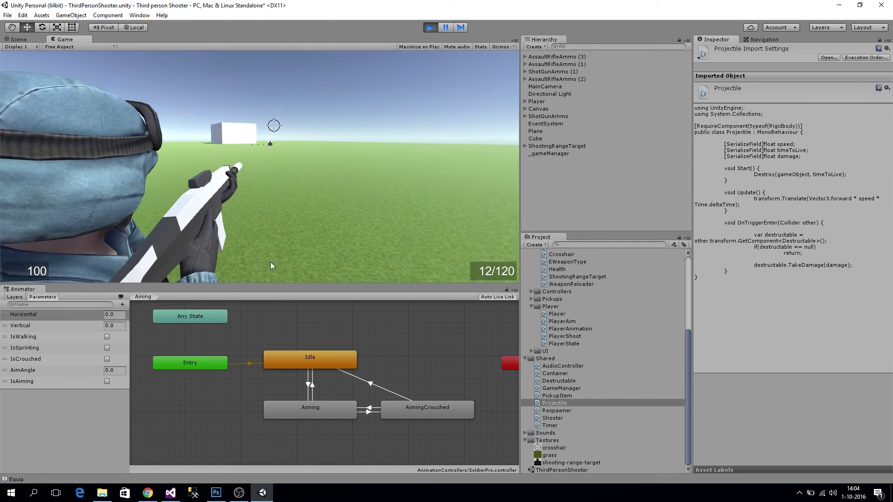
click(251, 265)
click(254, 265)
click(268, 267)
click(269, 267)
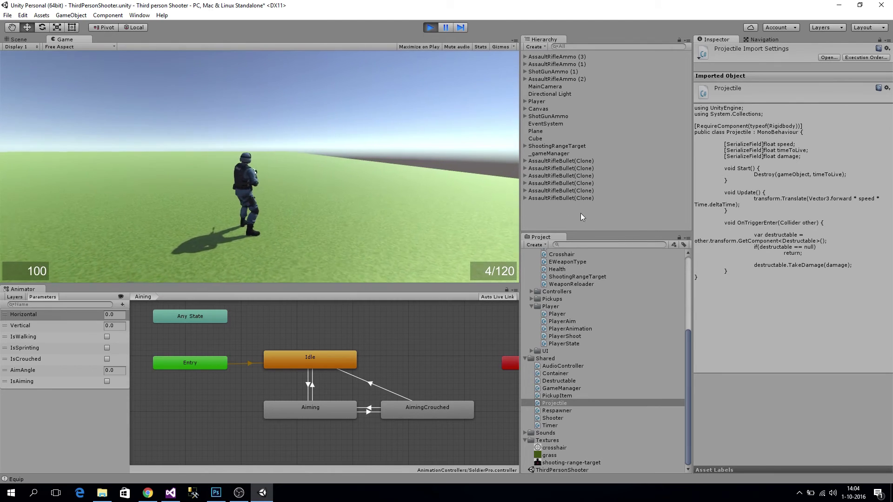
scroll(563, 294, up, 5)
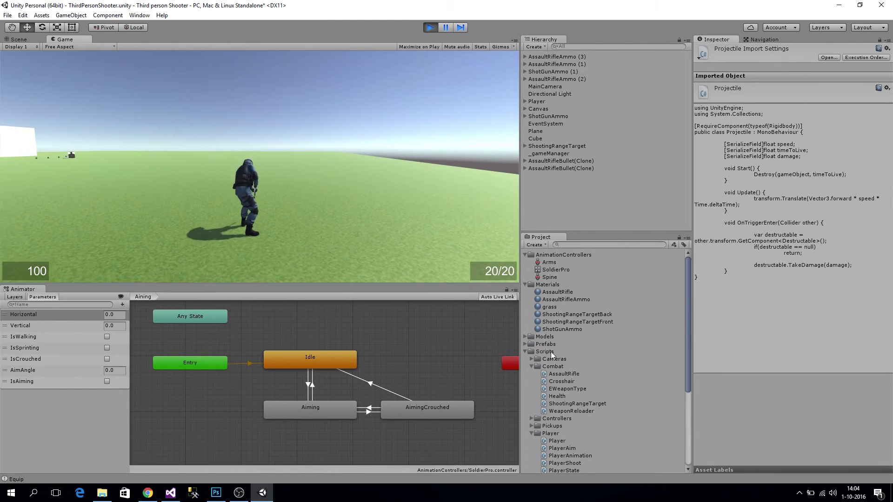
Raise the AssaultRifleBullet prefab's Projectile Speed from 80 to 120
click(526, 344)
click(565, 359)
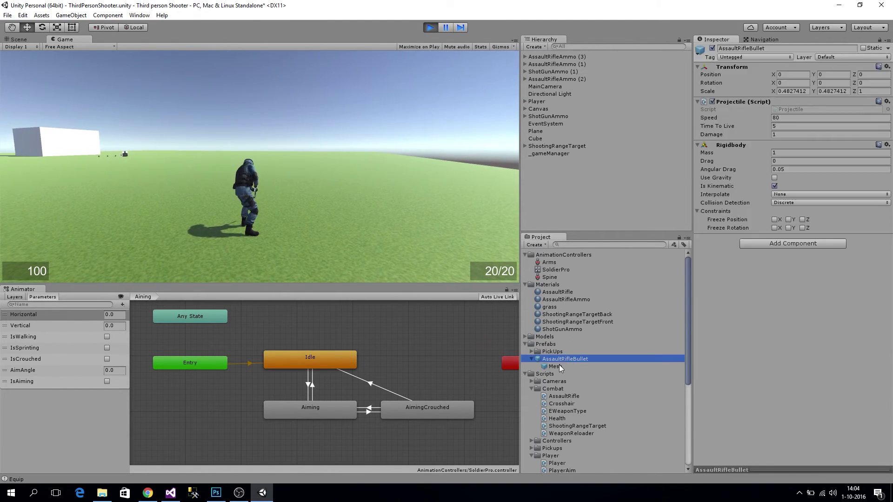
click(780, 118)
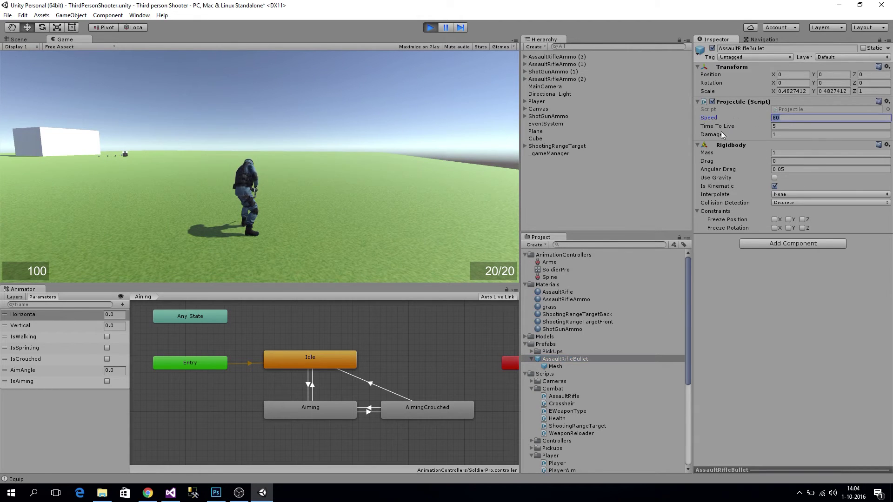
text(120)
key(Return)
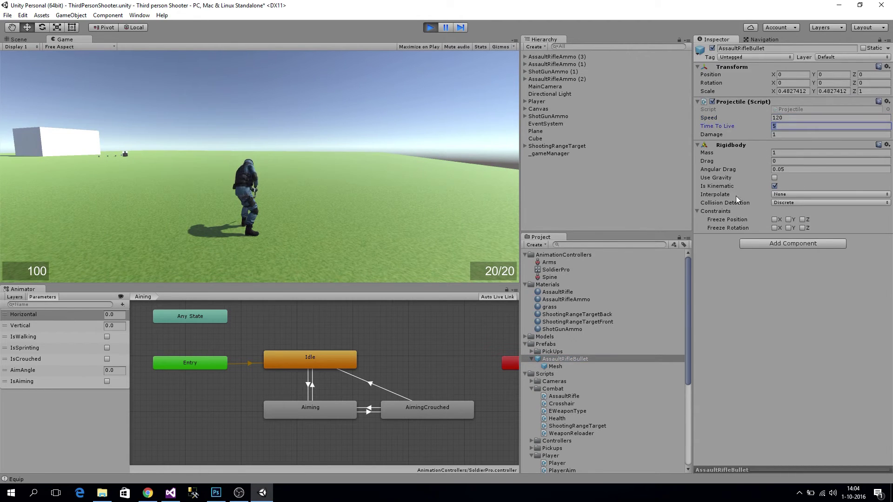
right_drag(331, 187, 135, 83)
Fire the faster 120-speed bullets until the rifle's magazine is empty
click(135, 83)
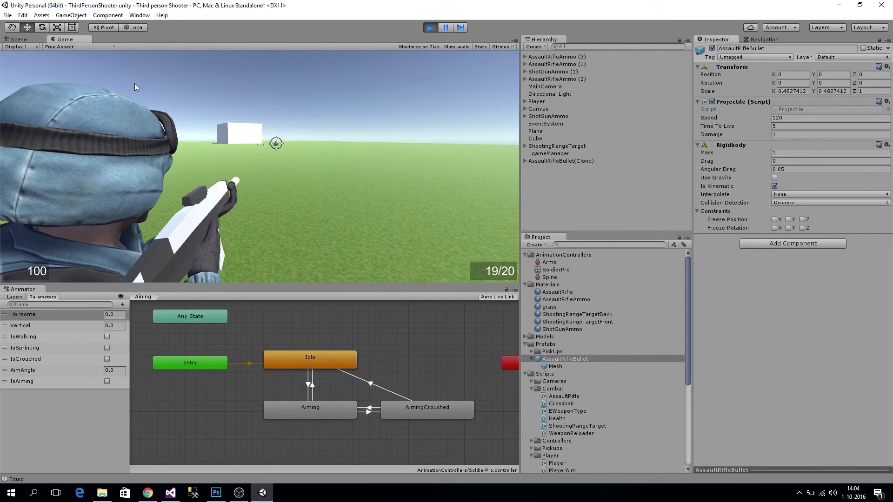
scroll(135, 83, down, 1)
click(135, 83)
click(135, 88)
click(135, 87)
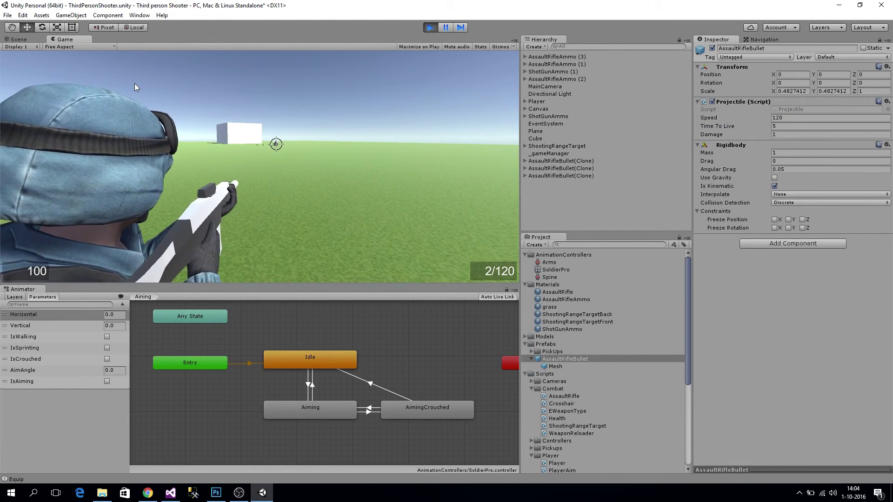
click(135, 88)
click(135, 88)
mouse_move(135, 83)
right_down()
mouse_move(133, 95)
mouse_move(133, 86)
right_up()
key(w)
Reload and empty another magazine at the target, then stop the game and switch to Visual Studio
key(r)
click(133, 85)
click(133, 85)
click(133, 85)
drag(133, 85, 134, 85)
right_drag(133, 85, 134, 85)
drag(133, 86, 134, 85)
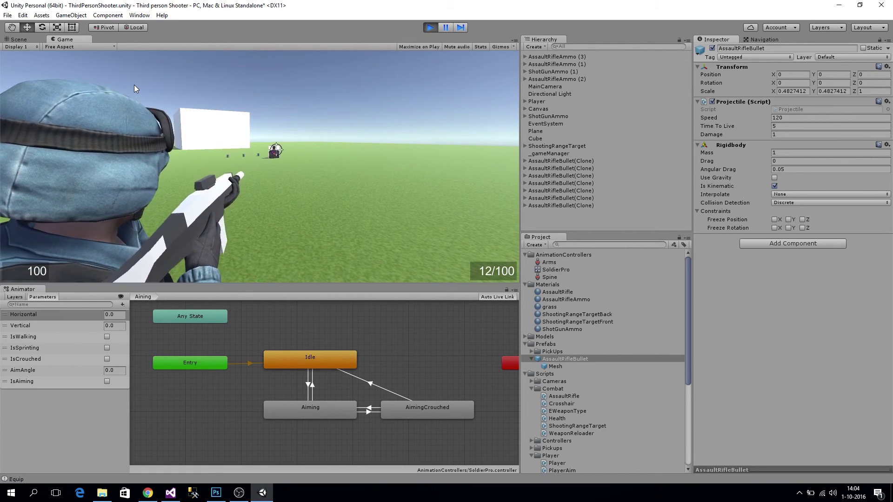
right_drag(134, 85, 135, 85)
drag(134, 84, 135, 85)
right_drag(135, 85, 75, 89)
drag(76, 86, 75, 89)
click(76, 86)
right_drag(74, 88, 77, 85)
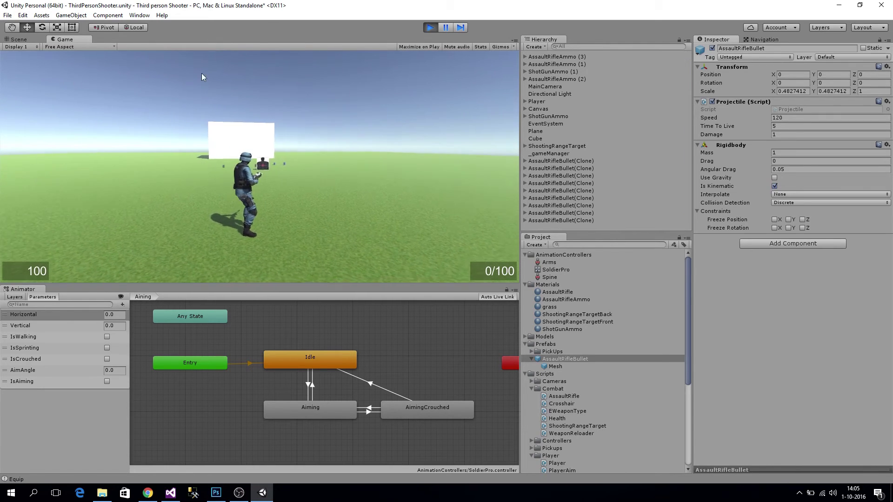
key(ctrl+p)
key(alt+Tab)
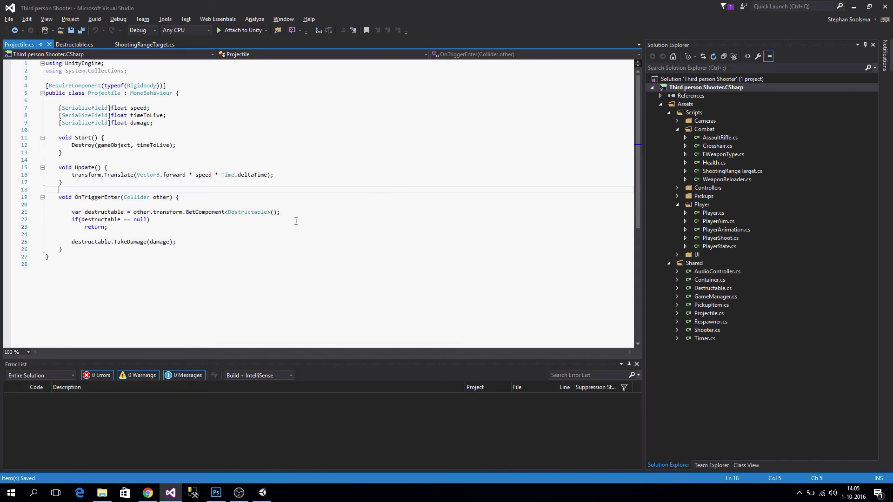
Review Projectile.cs's line 16 movement and OnTriggerEnter code without changes, then return to Unity
click(75, 175)
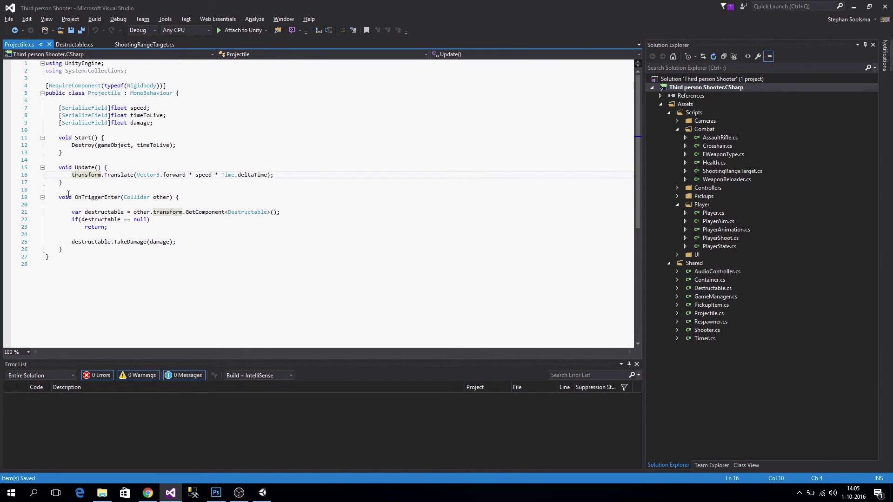
double_click(97, 197)
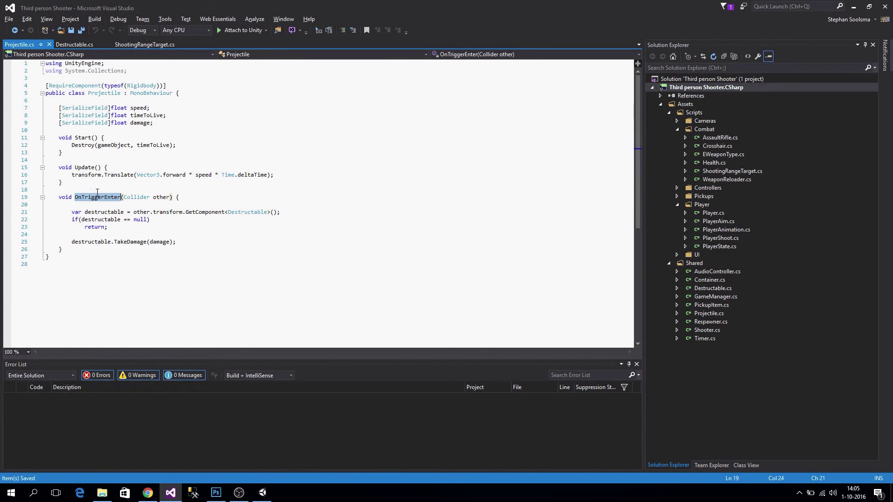
drag(72, 176, 309, 175)
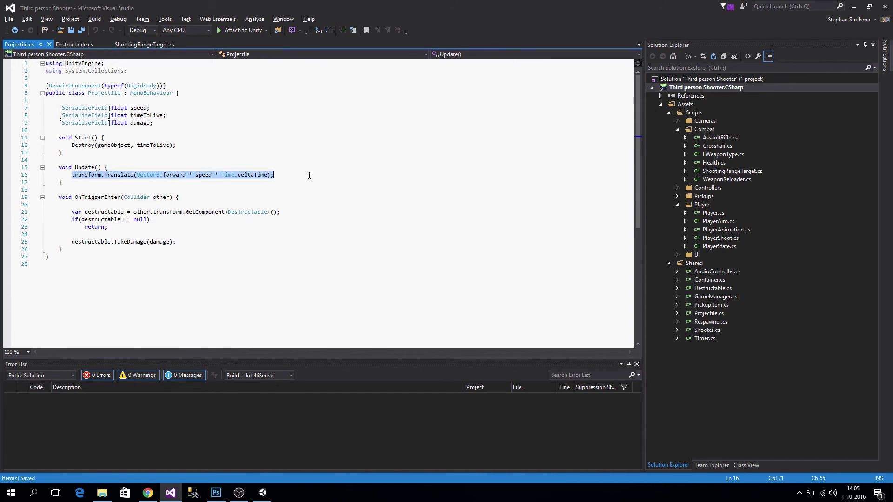
click(111, 176)
drag(71, 174, 291, 175)
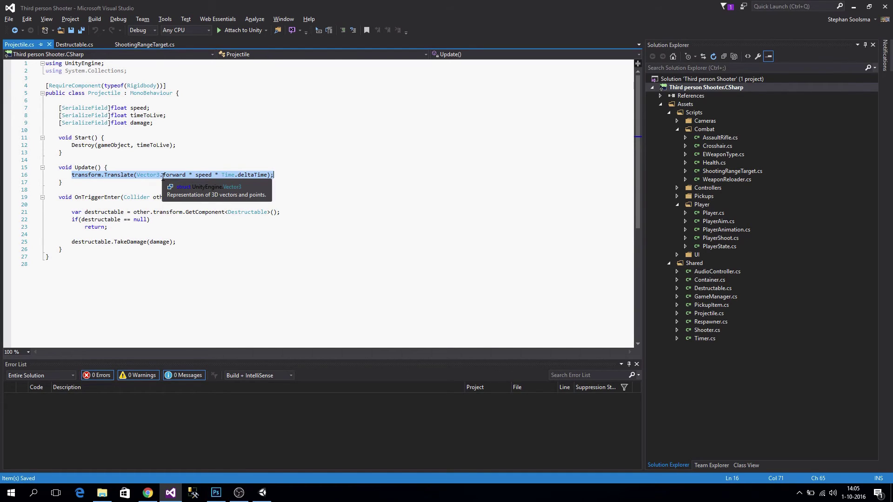
click(186, 175)
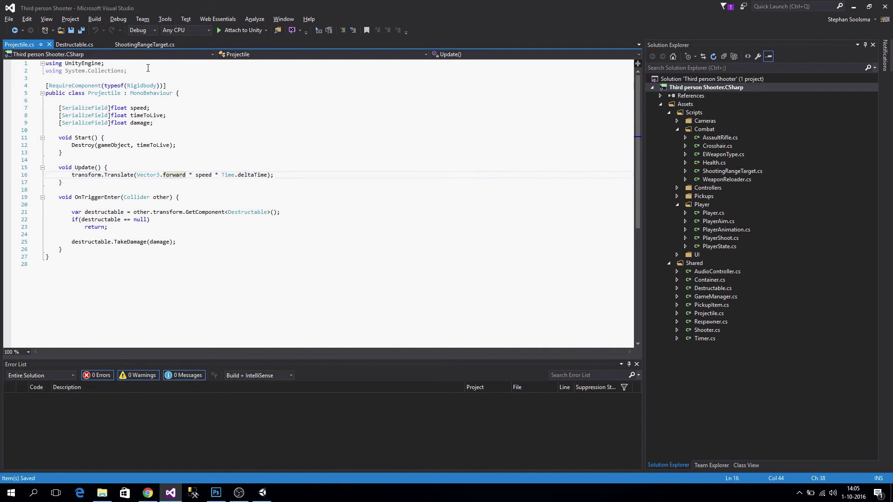
click(255, 175)
key(alt+Tab)
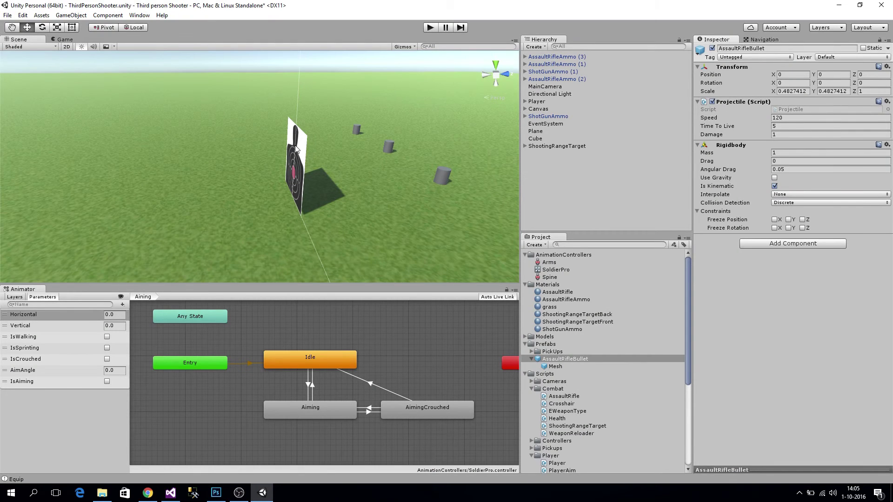
Inspect the ShootingRangeTarget Box Collider's Is Trigger setting, then go back to Visual Studio
click(577, 147)
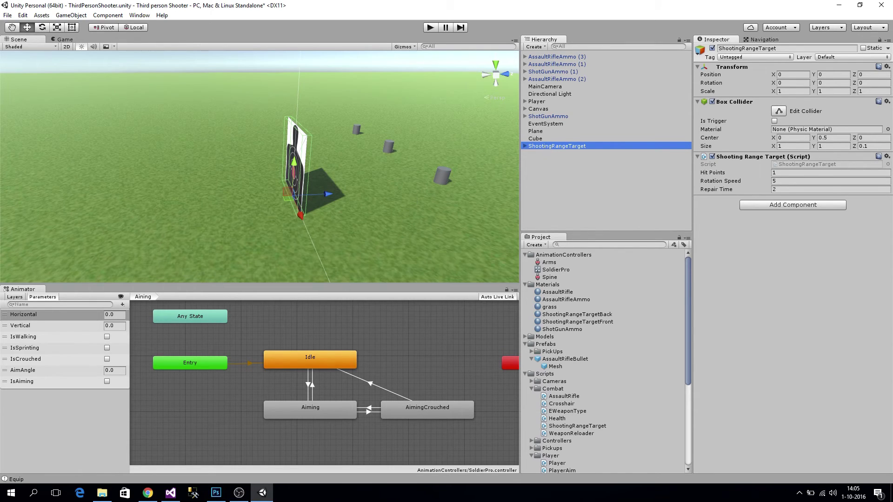
click(170, 493)
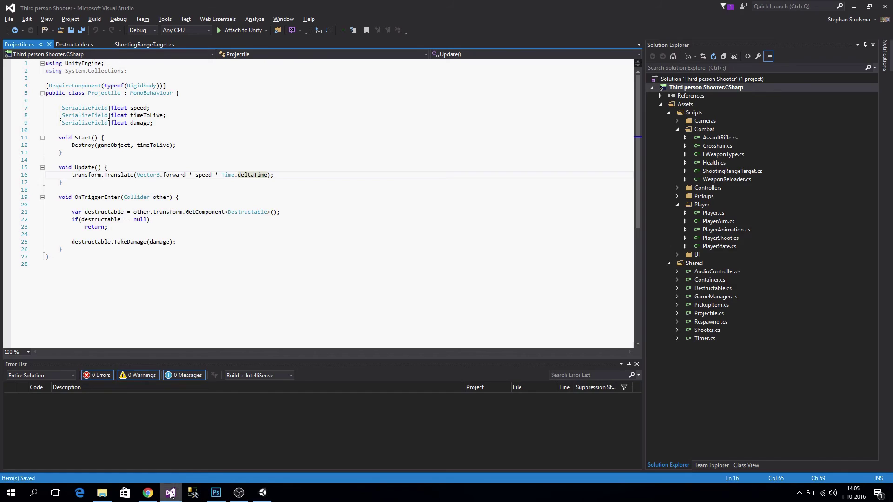
Declare 'RaycastHit hit;' on a new line in the Projectile's Update method
double_click(83, 197)
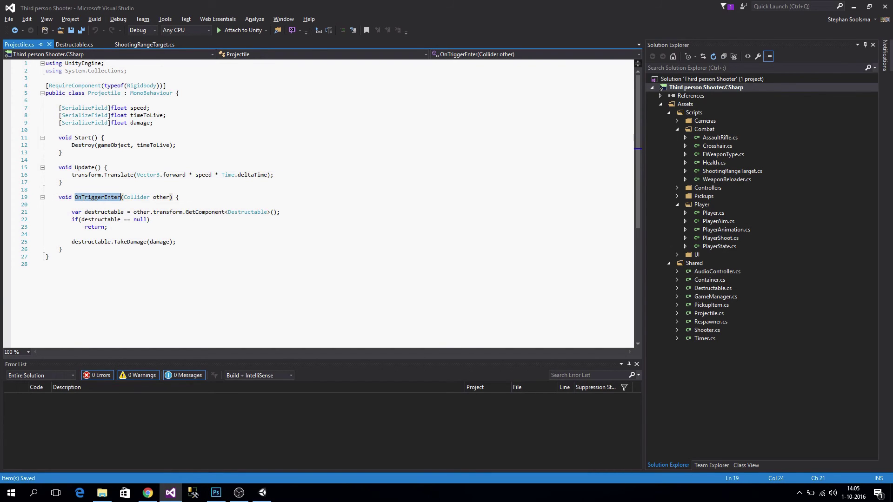
click(284, 175)
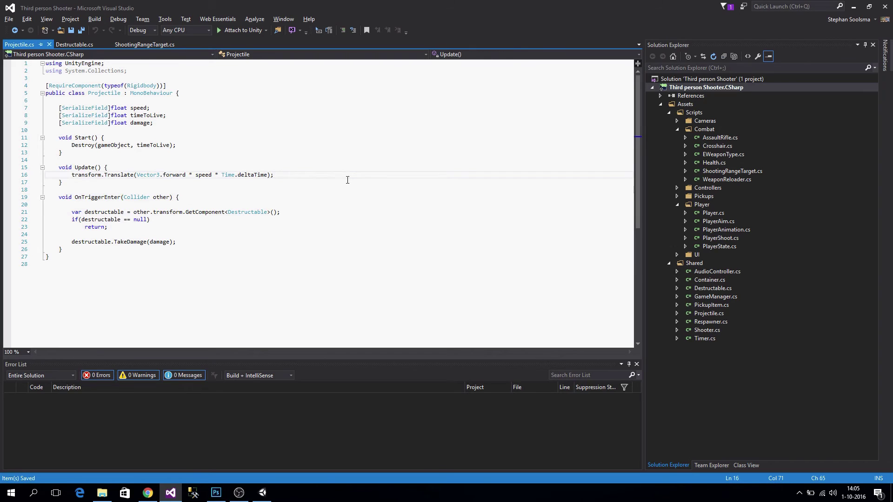
key(Return)
key(Return)
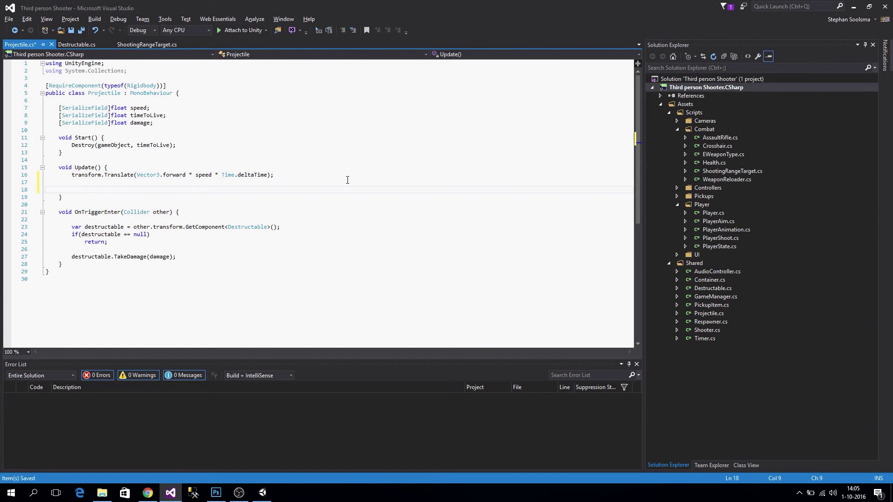
text(rAYCA)
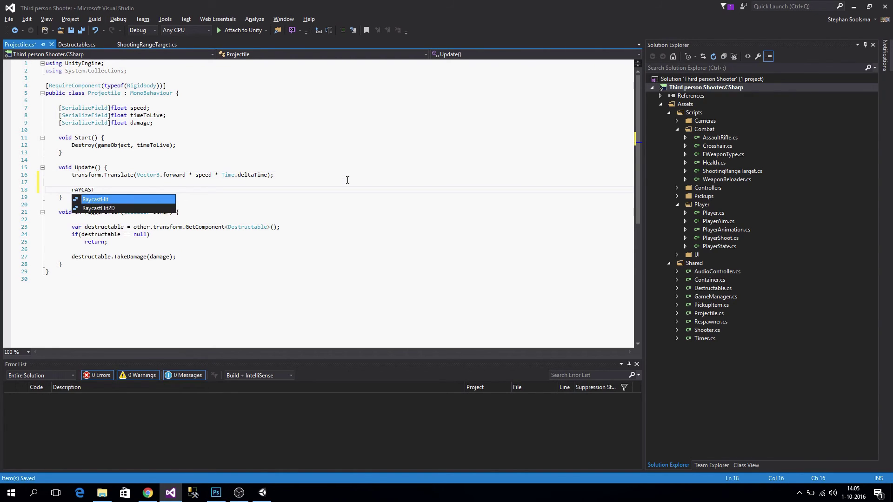
text(ST )
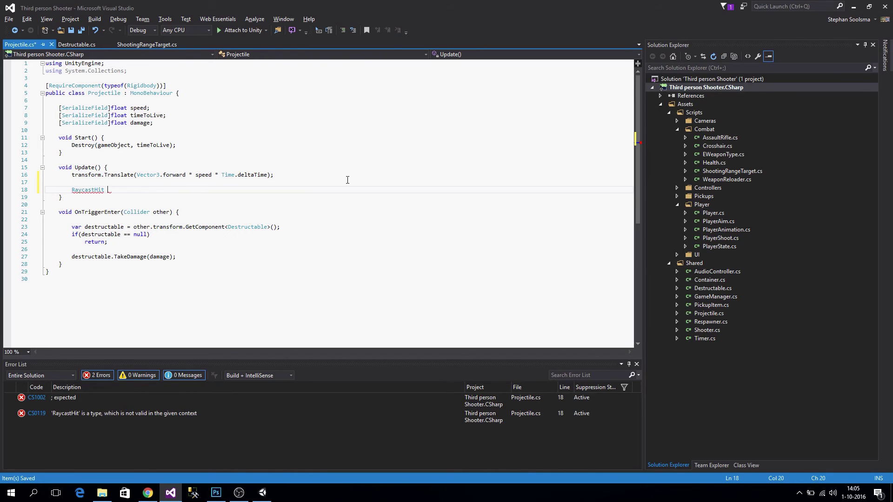
text(hit;)
key(Return)
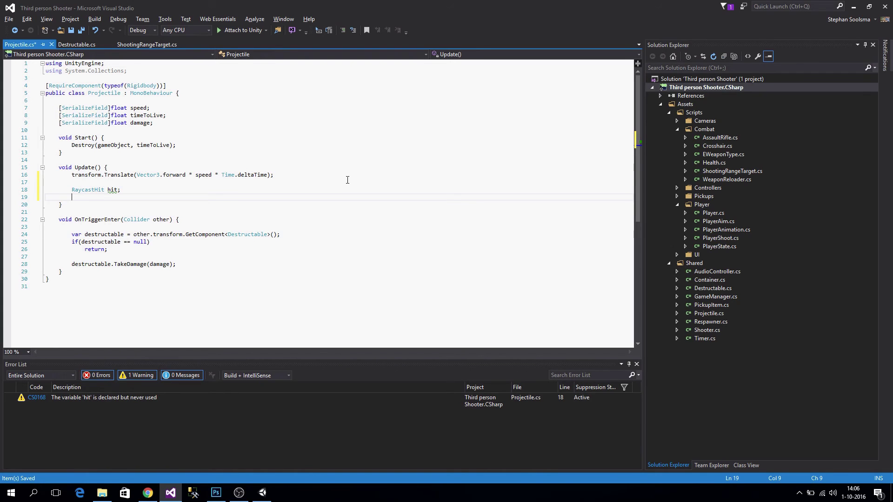
Begin if(Physics.Raycast(transform.position, transform.forward using IntelliSense completions
text(if(Phys)
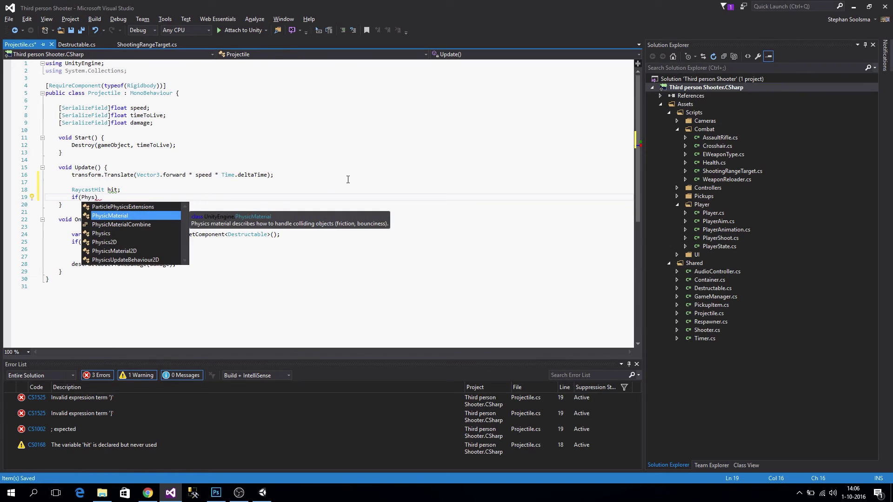
key(Down)
key(Down)
text(ics.Raycast)
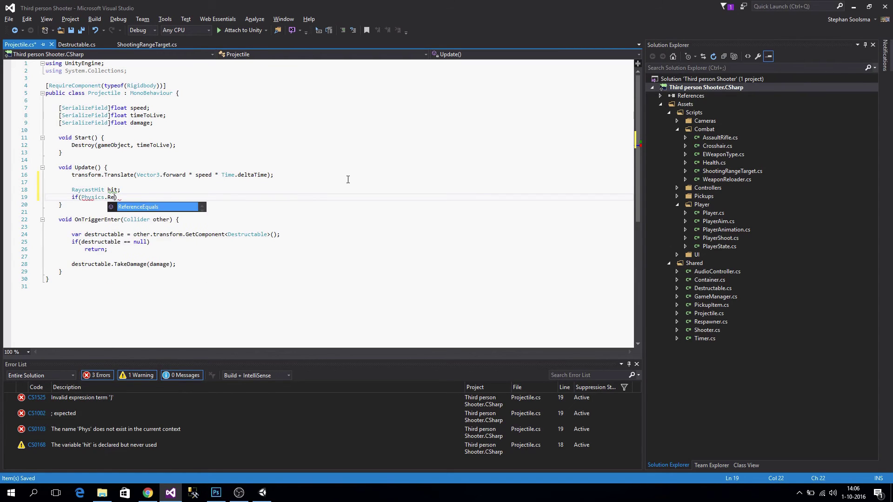
text(()
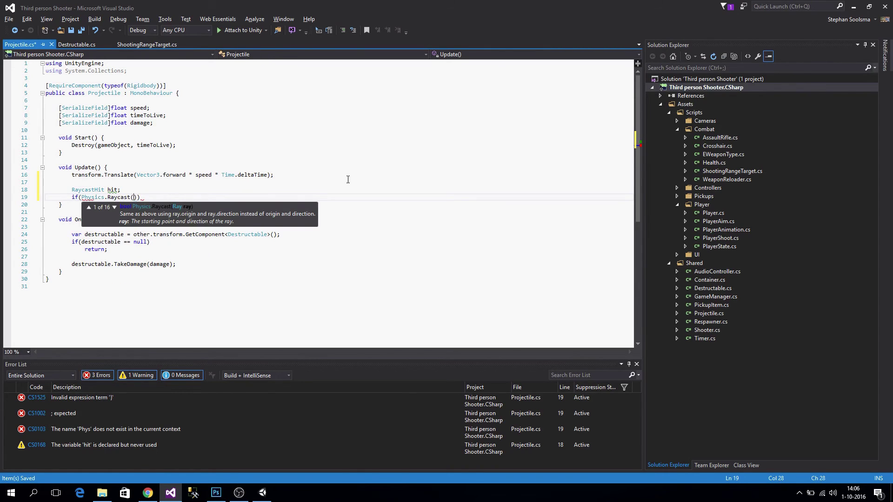
key(Down)
key(Down)
key(Down)
key(Down)
key(Up)
key(Up)
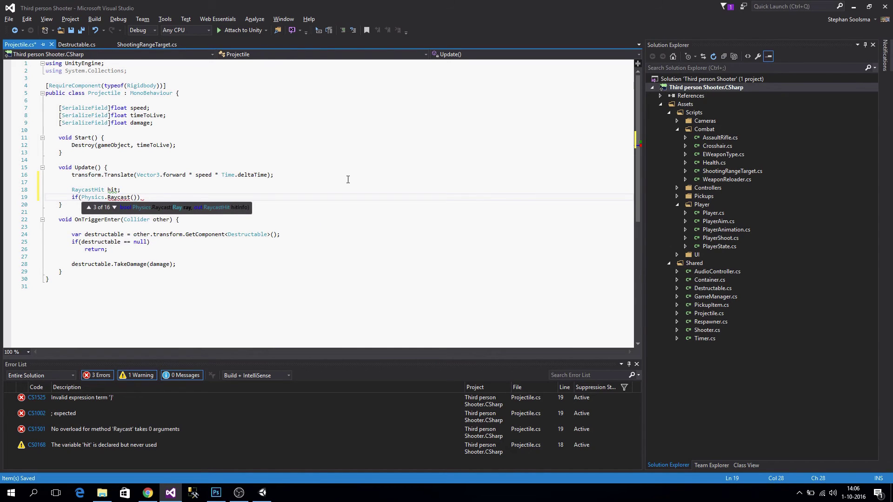
text(transform.)
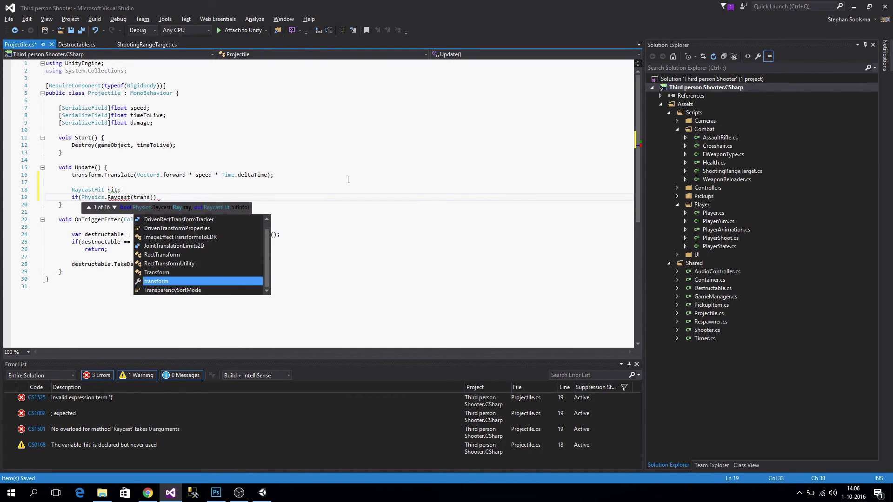
text(position, )
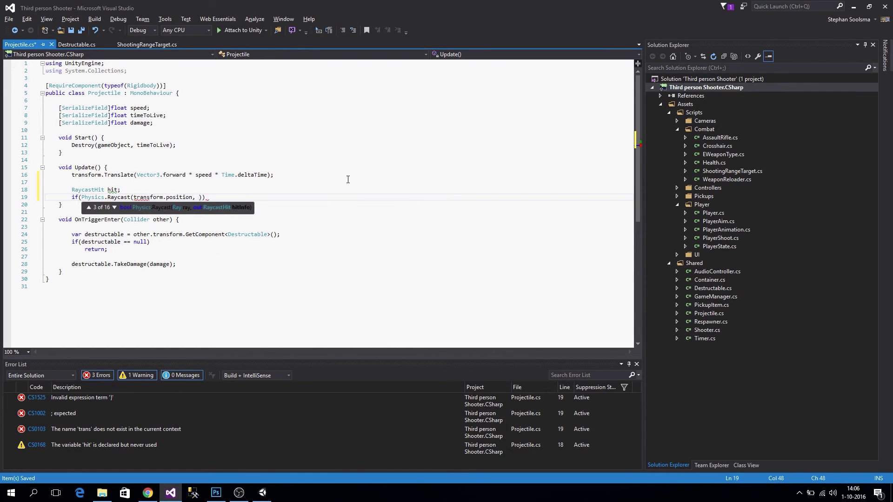
text(trans)
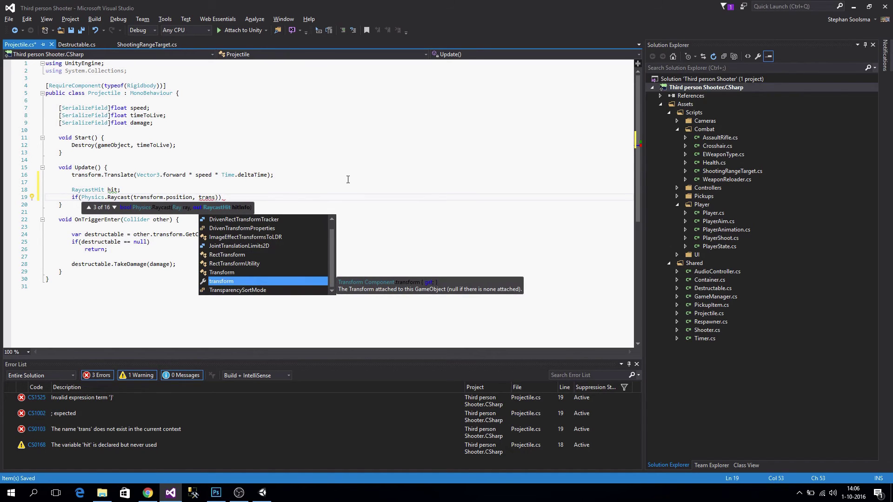
text(form.)
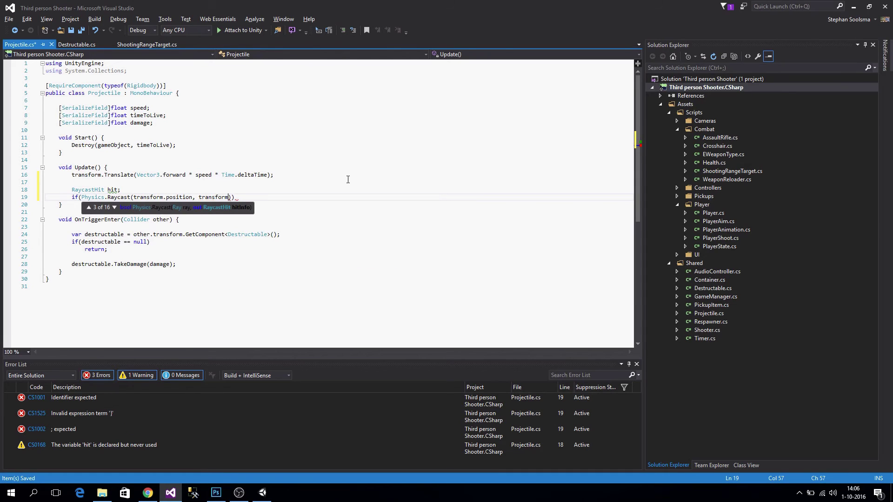
text(forward)
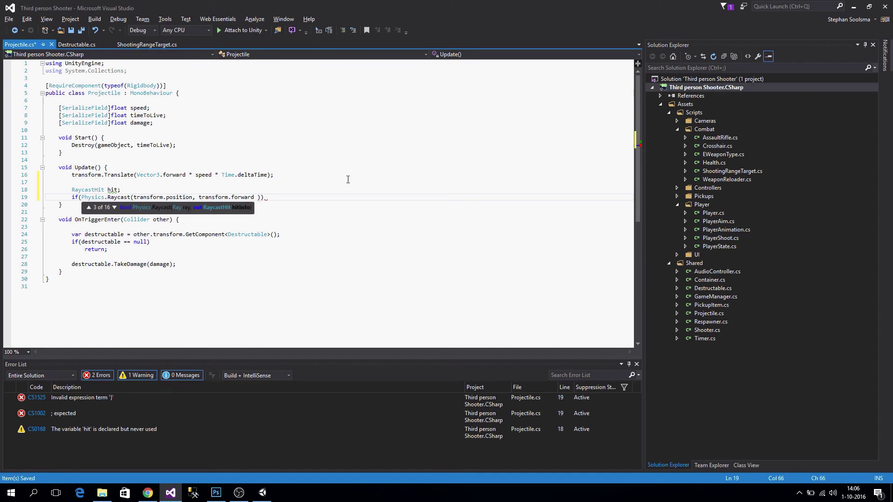
Add 'out hit' and a 5f max distance to the Raycast call and open an empty brace block
text(,)
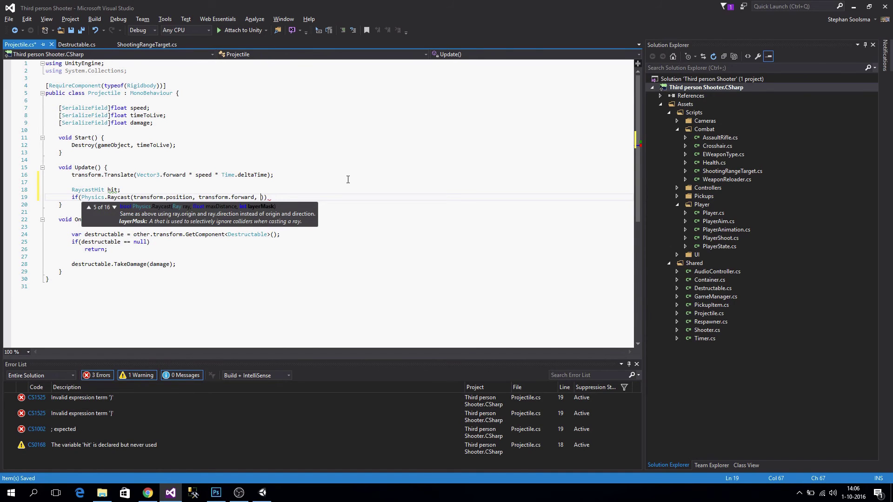
key(Down)
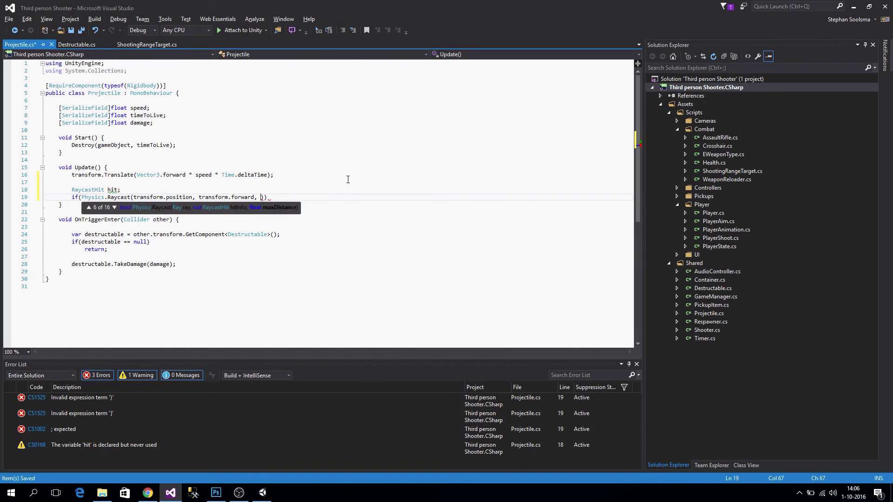
text(out hit,)
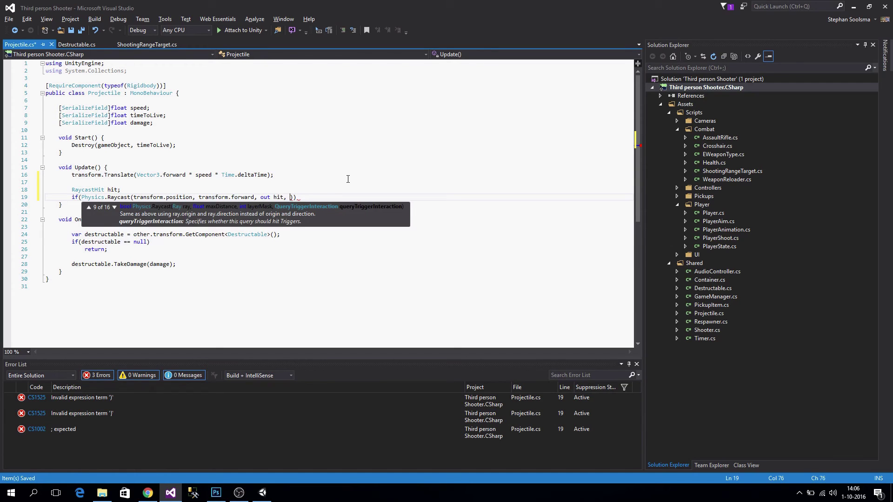
drag(257, 197, 293, 197)
double_click(279, 197)
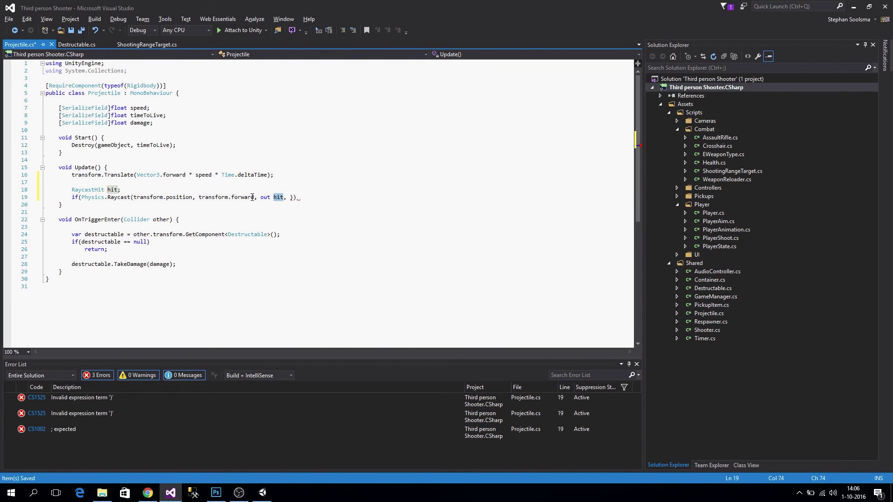
drag(101, 197, 163, 197)
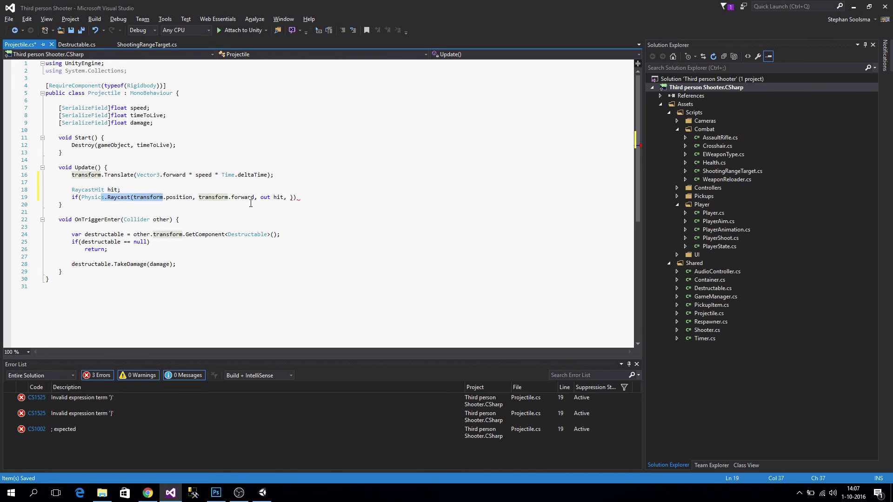
double_click(276, 197)
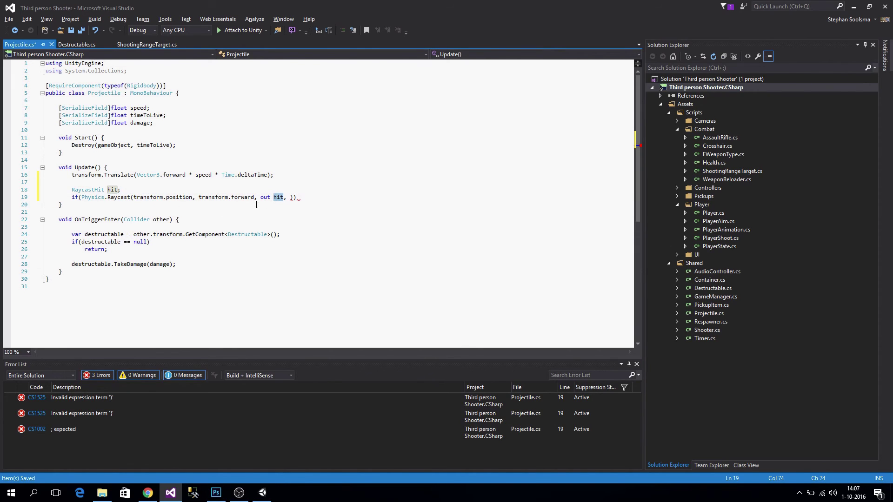
click(290, 198)
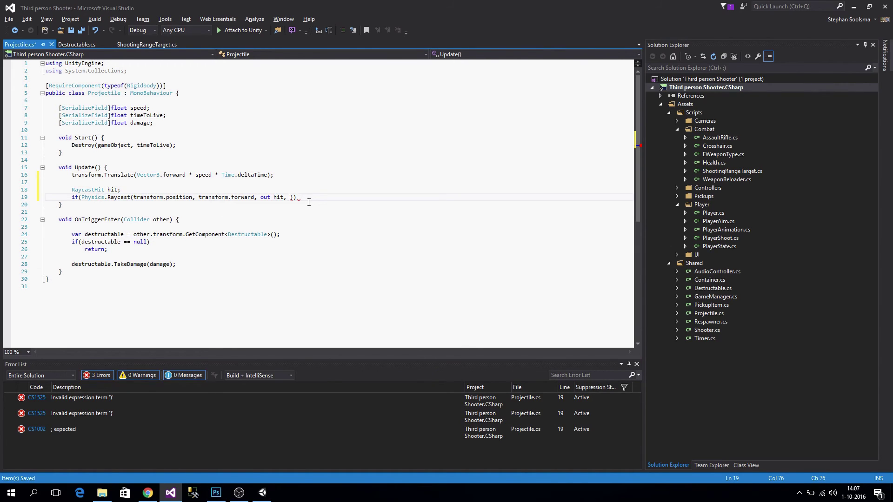
key(ctrl+shift+space)
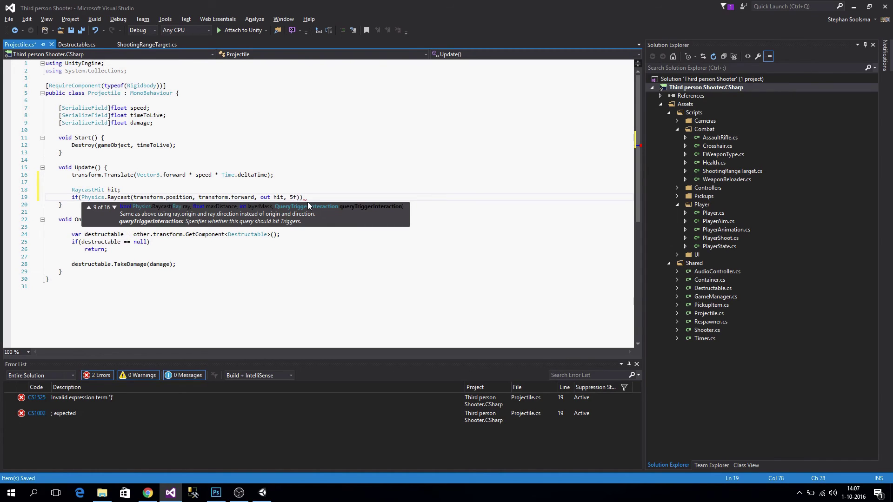
text()))
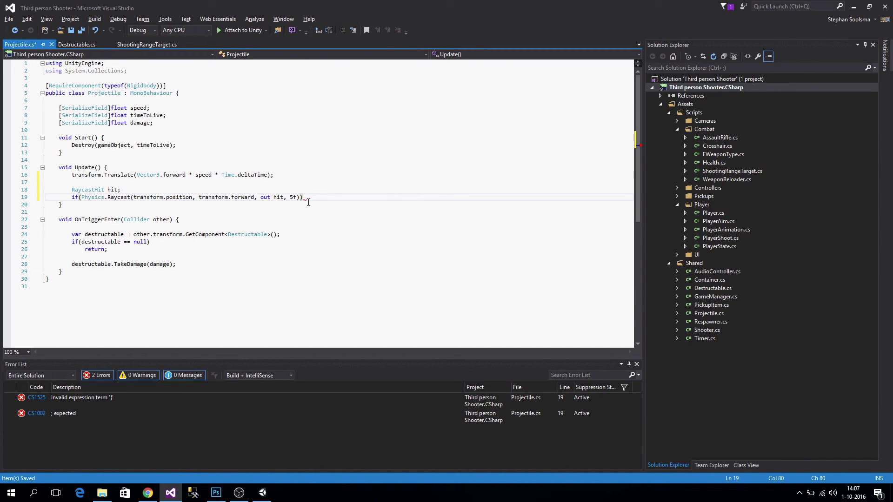
text( {)
key(Return)
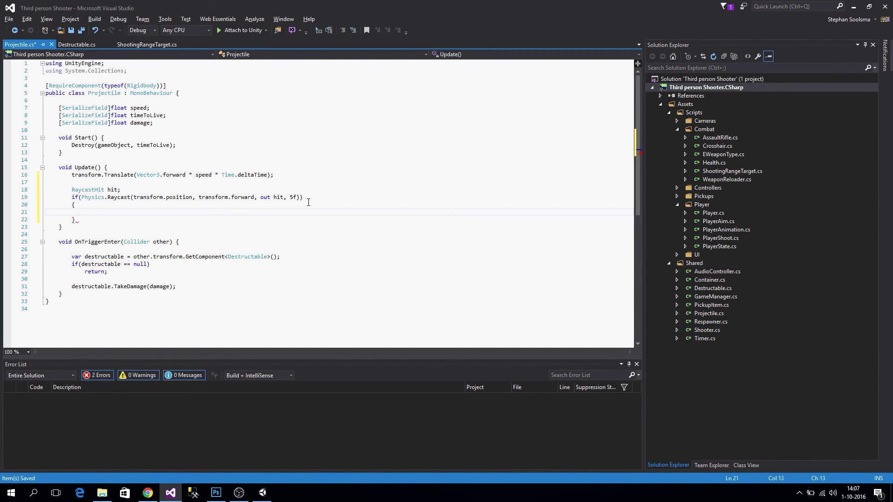
Rename OnTriggerEnter to CheckDestructable taking a Transform, dropping the redundant transform access
double_click(78, 243)
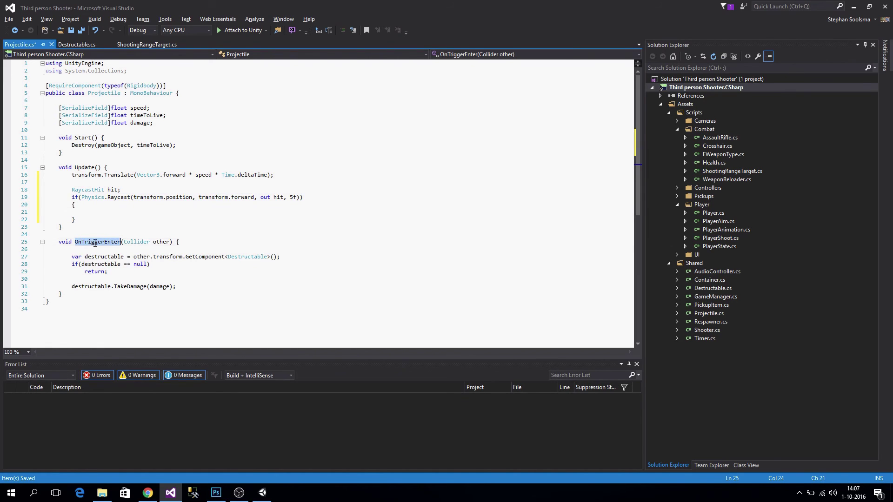
text(Check)
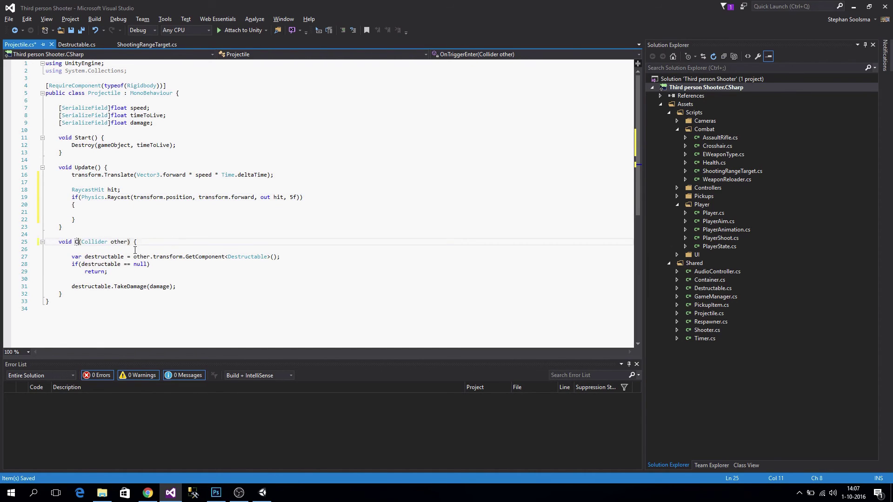
text(Destructable)
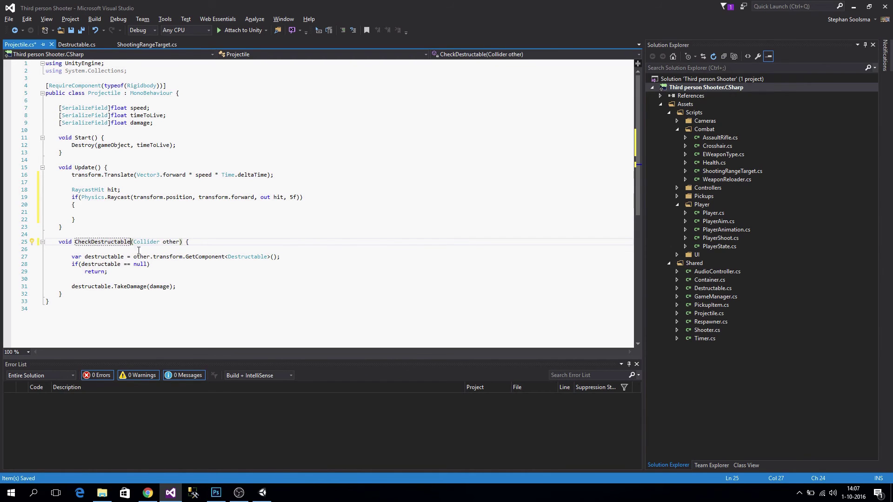
double_click(146, 243)
text(Transform)
key(Tab)
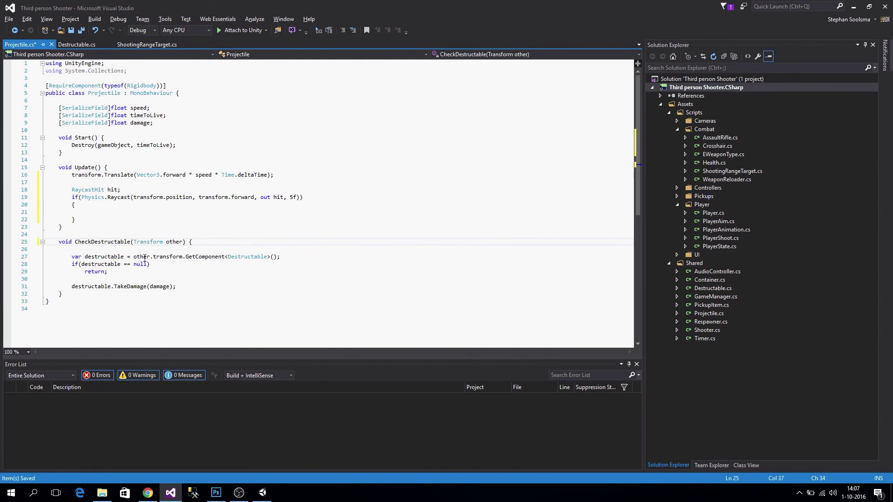
double_click(142, 257)
double_click(178, 257)
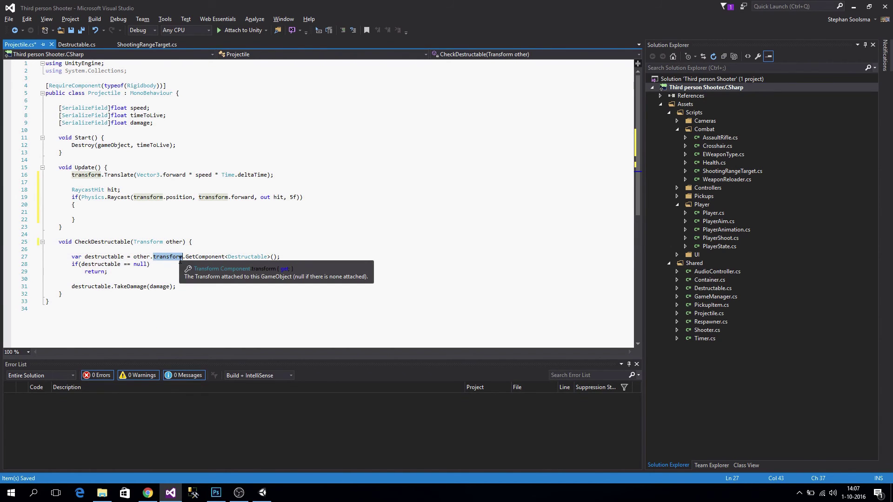
key(Delete)
key(Delete)
Call CheckDestructable(hit.transform) inside the raycast if-block and save Projectile.cs
click(96, 243)
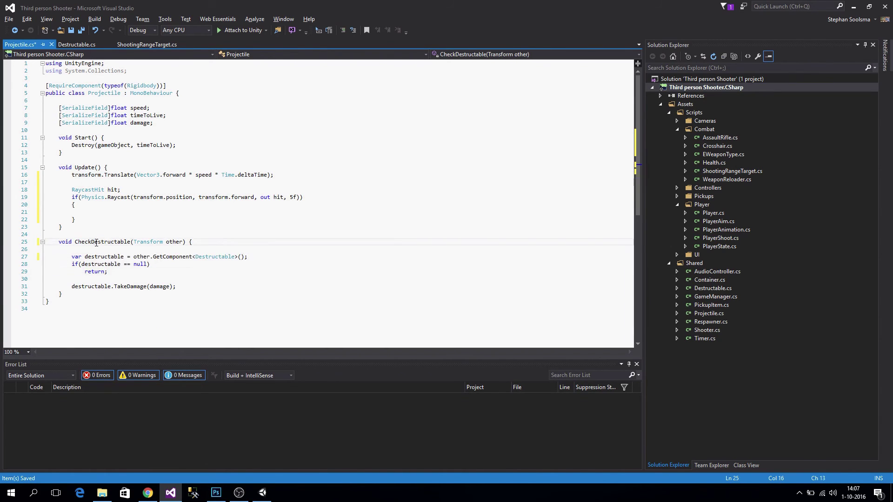
double_click(96, 242)
key(ctrl+c)
click(162, 213)
key(ctrl+v)
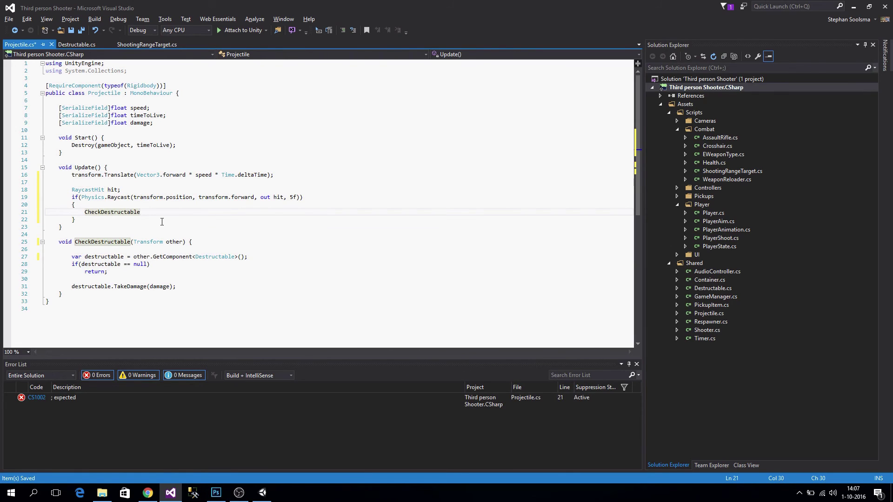
text(()
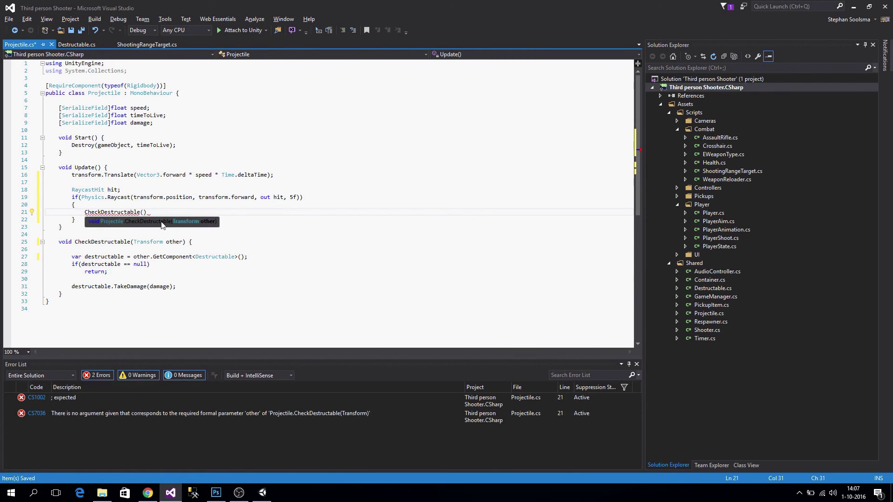
text(out.)
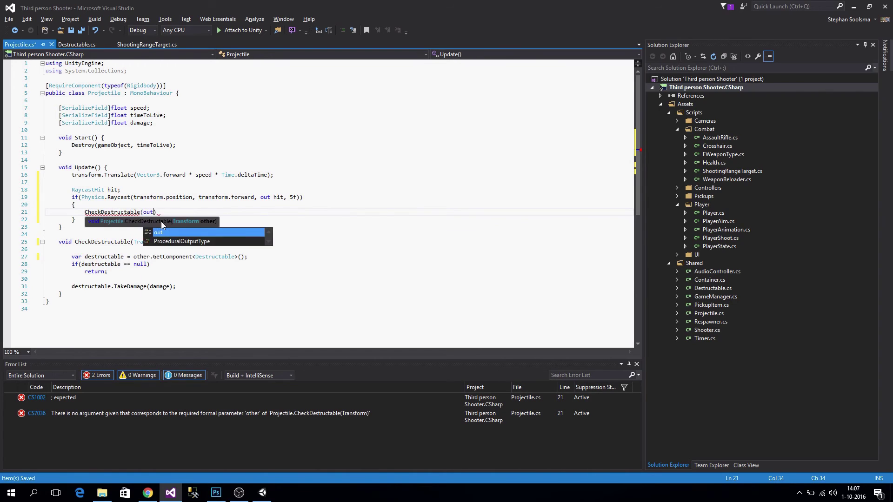
text(hit.transform);)
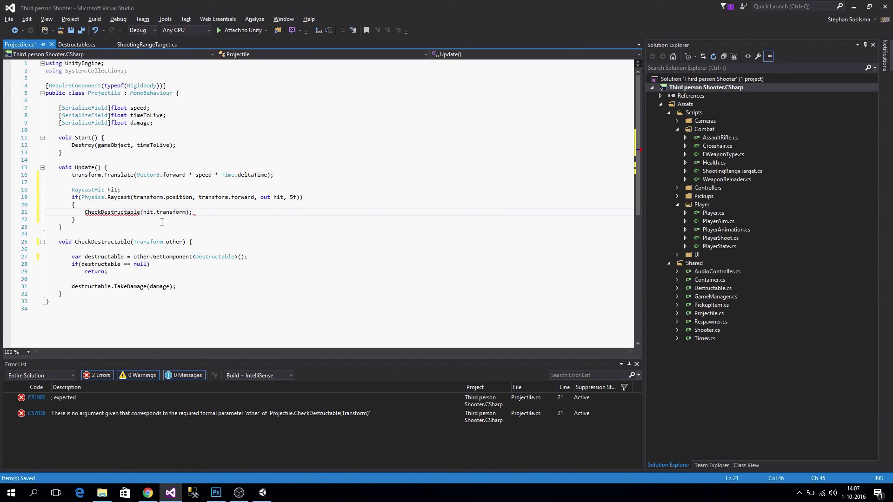
click(162, 222)
key(ctrl+s)
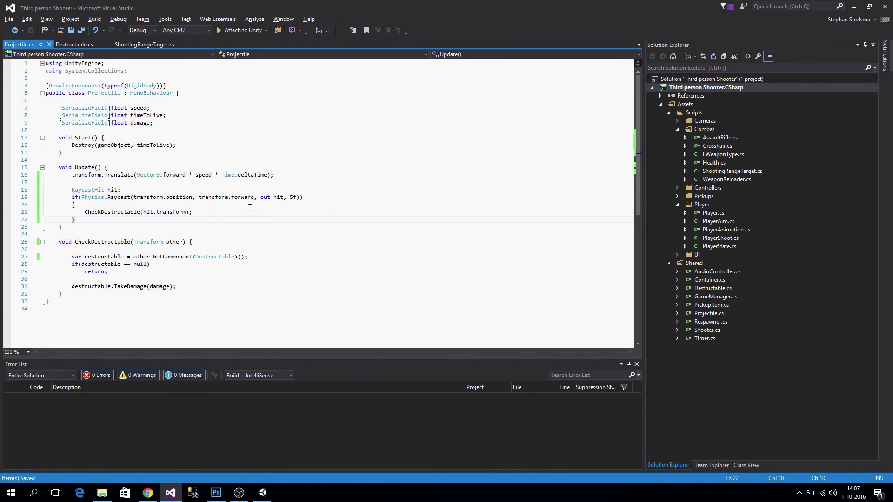
click(282, 200)
click(237, 220)
Back in Unity, enter Play mode and fire a first aimed shot at the target
key(alt+Tab)
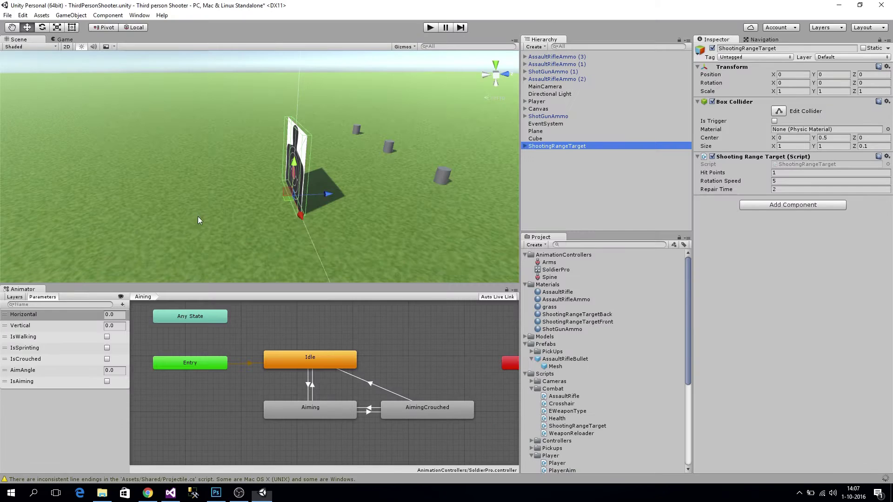
key(alt+Tab)
drag(106, 217, 36, 195)
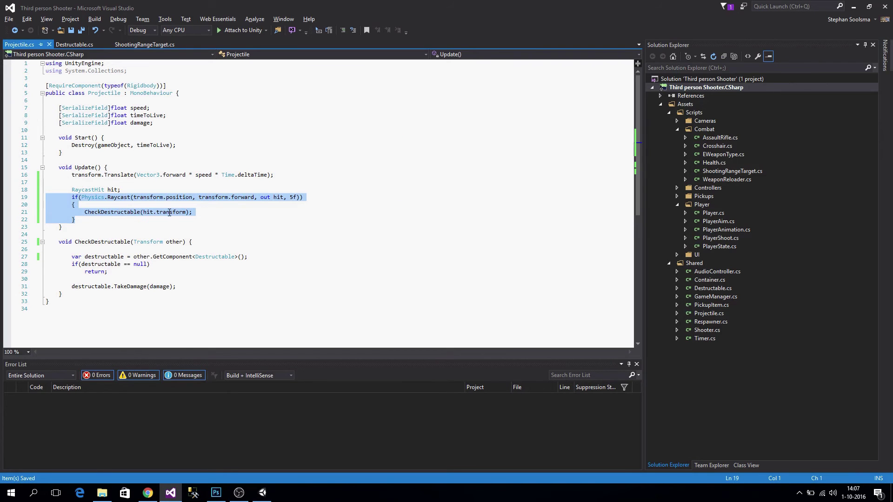
key(alt+Tab)
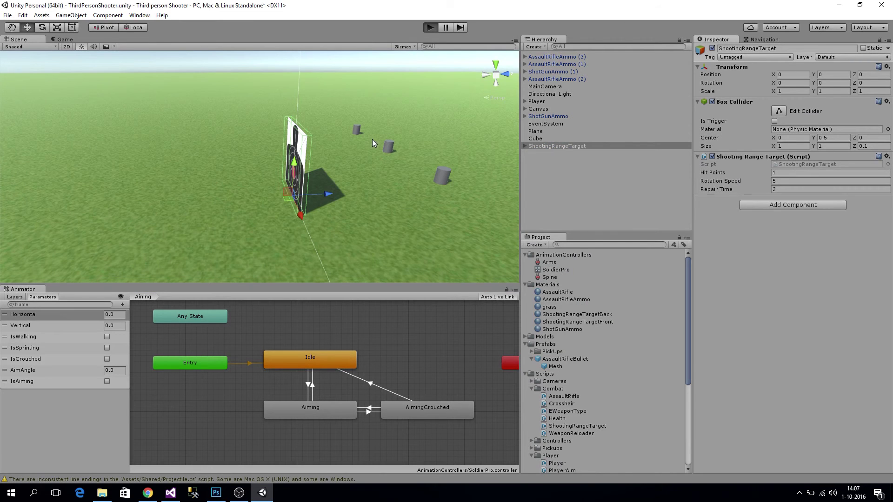
key(ctrl+p)
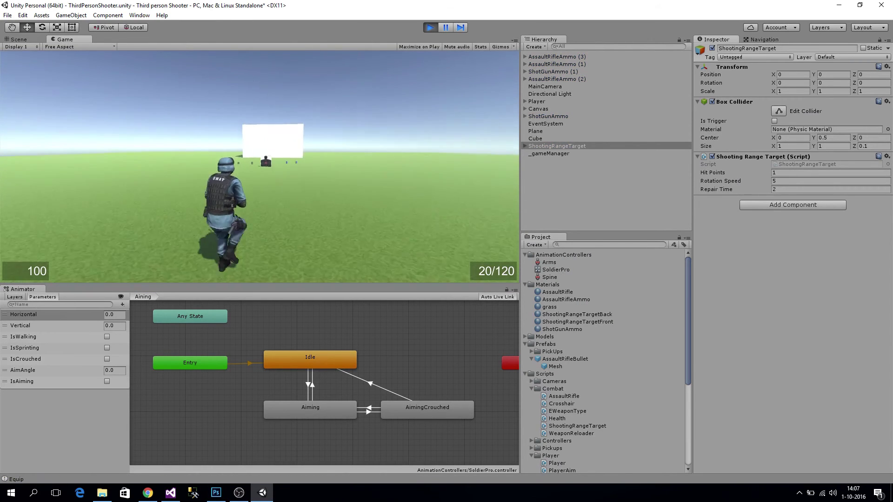
key(s)
right_click(276, 175)
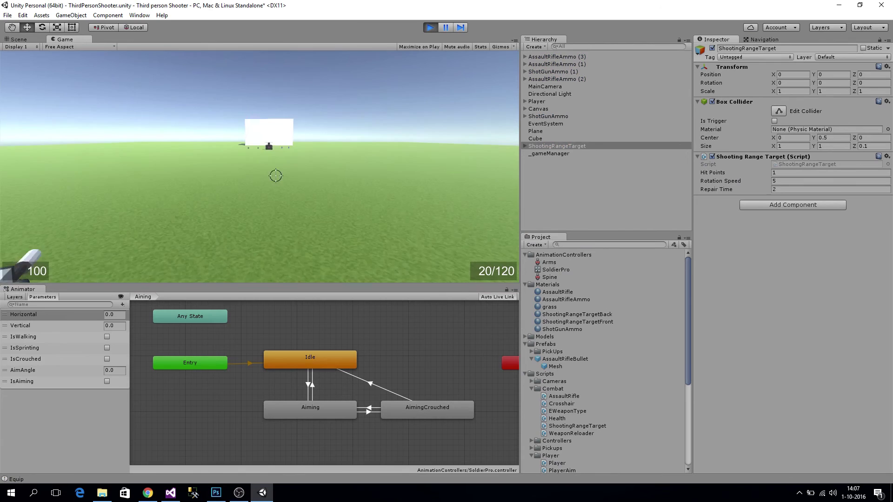
click(275, 138)
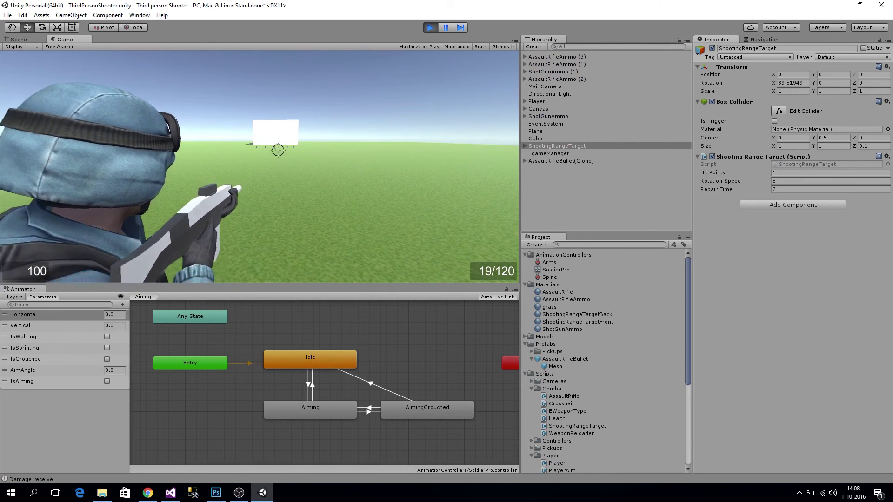
Strafe and keep shooting the target until it's knocked flat, ammo at 13/120
key(a)
right_click(279, 183)
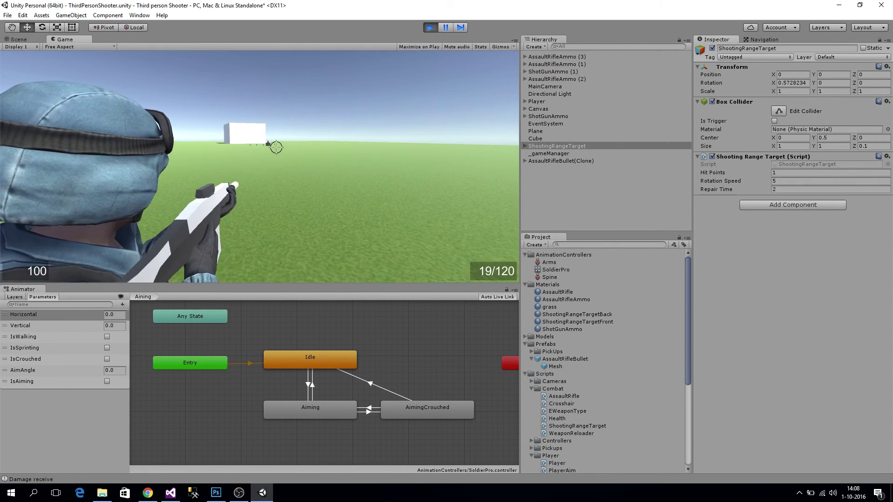
click(276, 147)
click(276, 146)
click(277, 145)
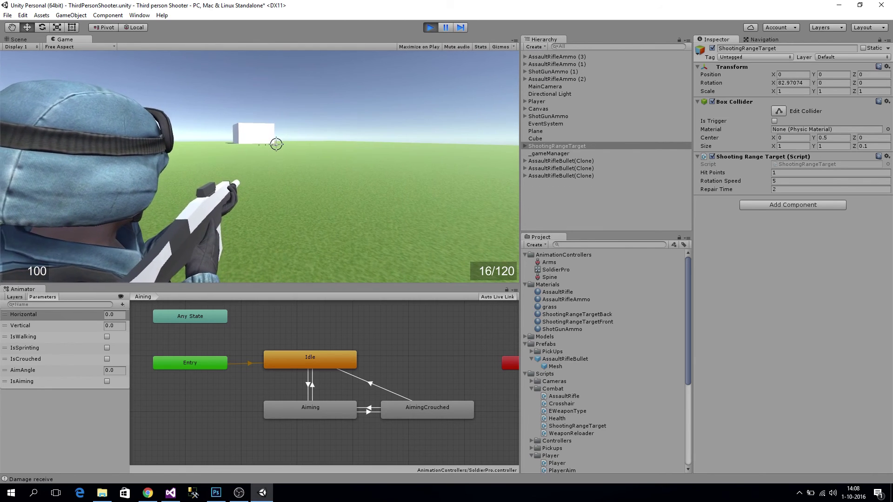
key(d)
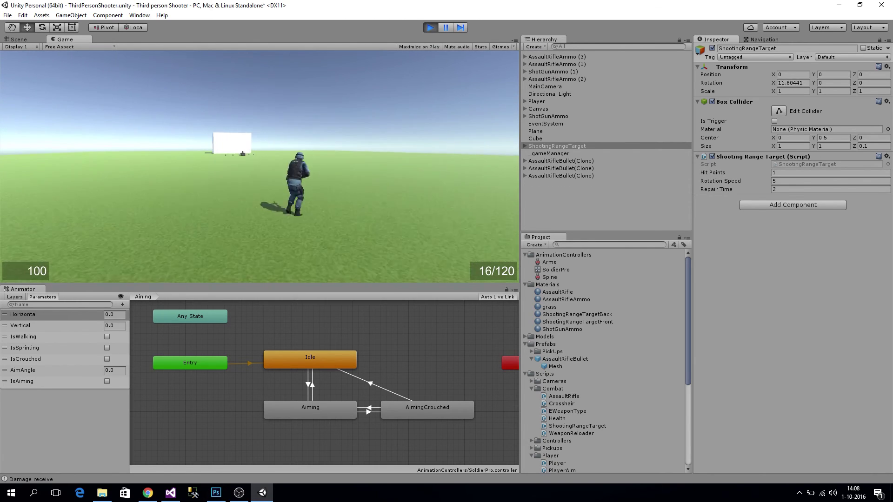
right_click(276, 145)
click(276, 144)
click(276, 145)
click(276, 145)
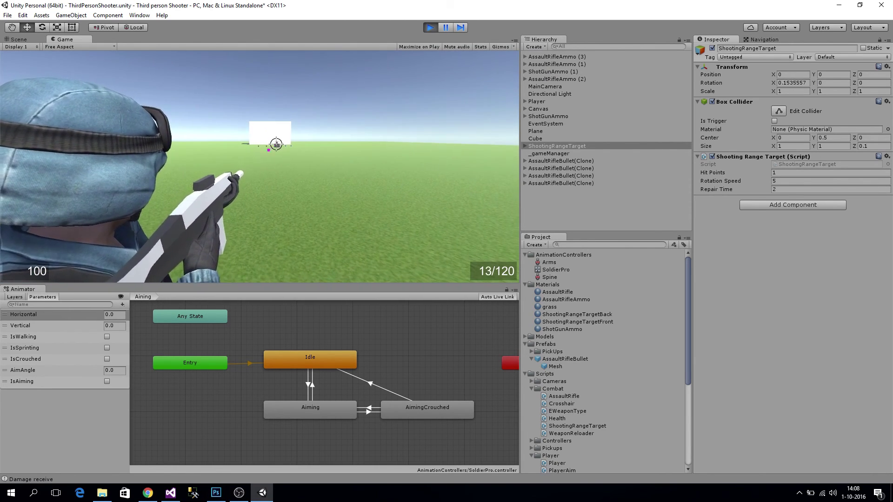
key(alt+Tab)
key(alt+Tab)
Stop the game and stretch the ShootingRangeTarget to a Y scale of 1.640889
click(429, 27)
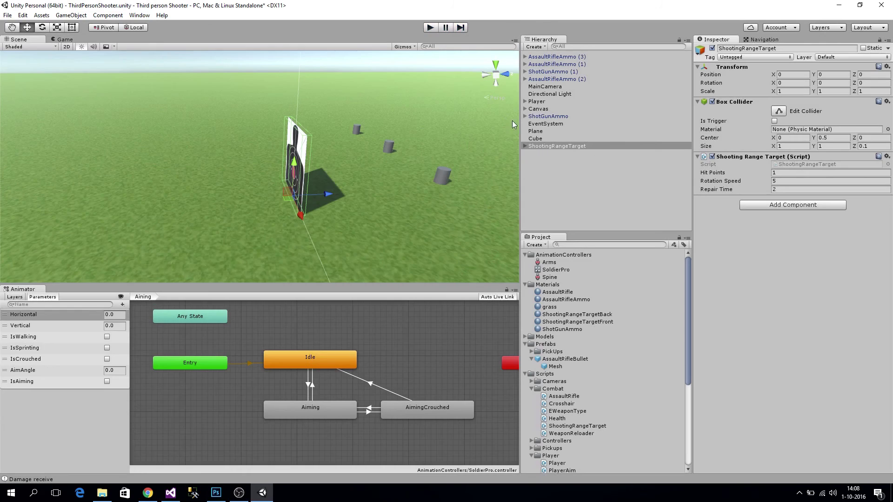
double_click(540, 149)
key(a)
right_drag(238, 187, 424, 158)
alt+drag(424, 157, 441, 163)
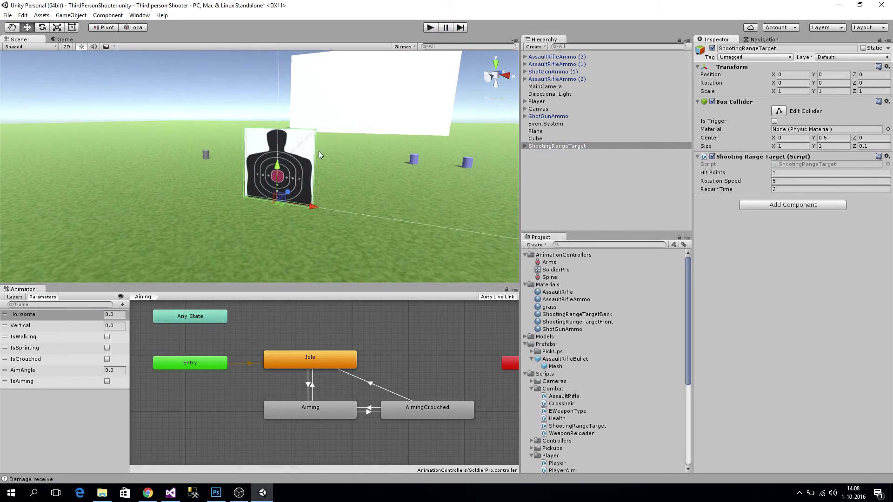
key(r)
drag(279, 166, 280, 145)
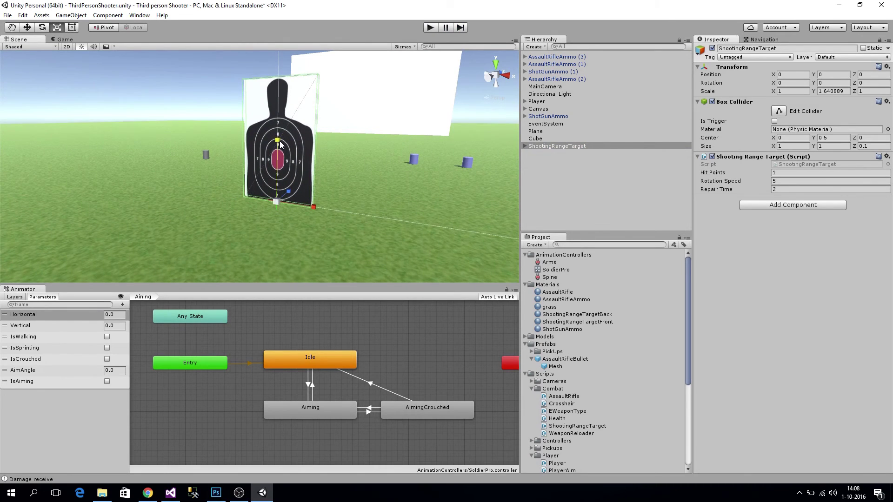
Delete the large white Cube and reselect the ShootingRangeTarget
middle_drag(220, 187, 232, 236)
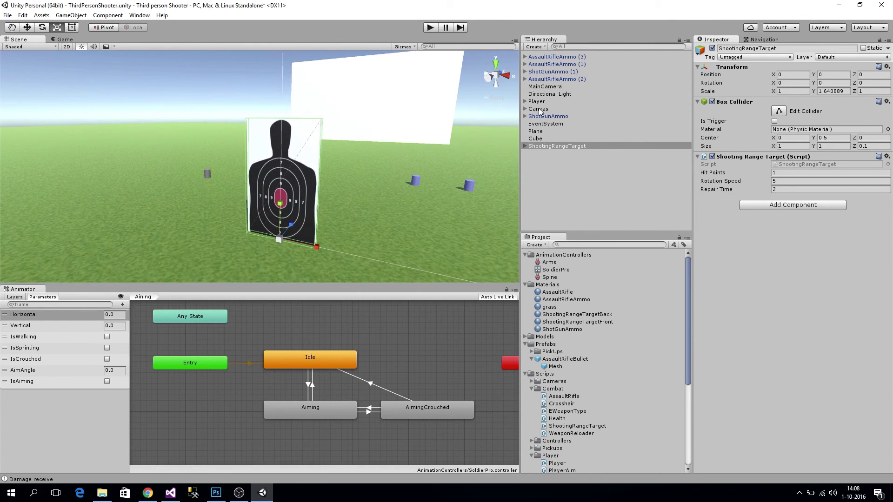
click(540, 139)
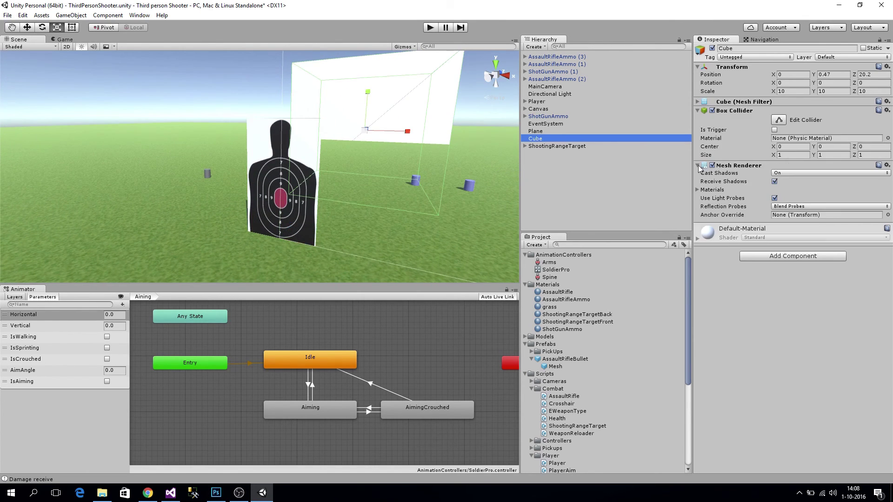
key(Delete)
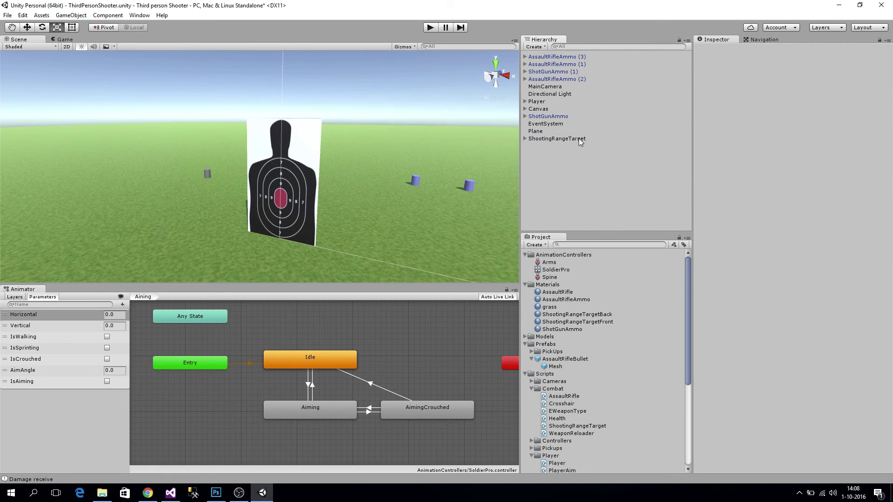
click(558, 132)
click(555, 137)
scroll(312, 163, down, 5)
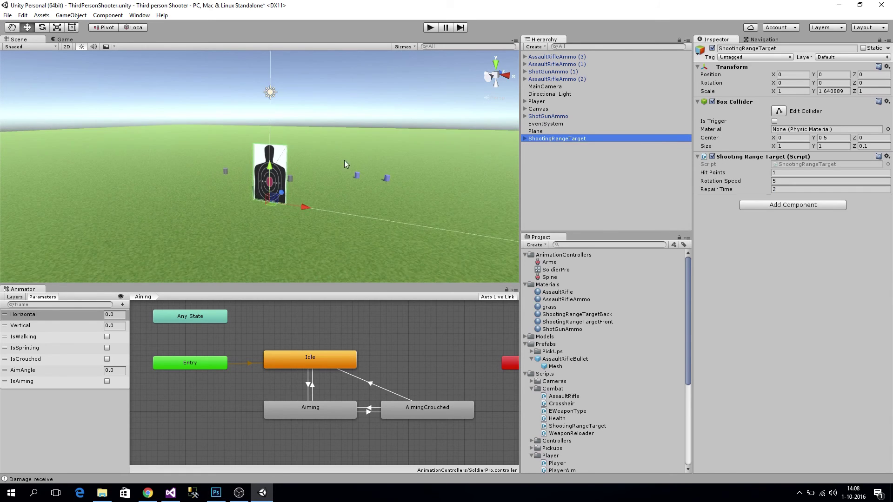
Move the target about 20 units down the range to Z 20.67 and slide a duplicate left
key(w)
drag(239, 227, 207, 173)
key(ctrl+d)
key(ctrl+d)
key(ctrl+d)
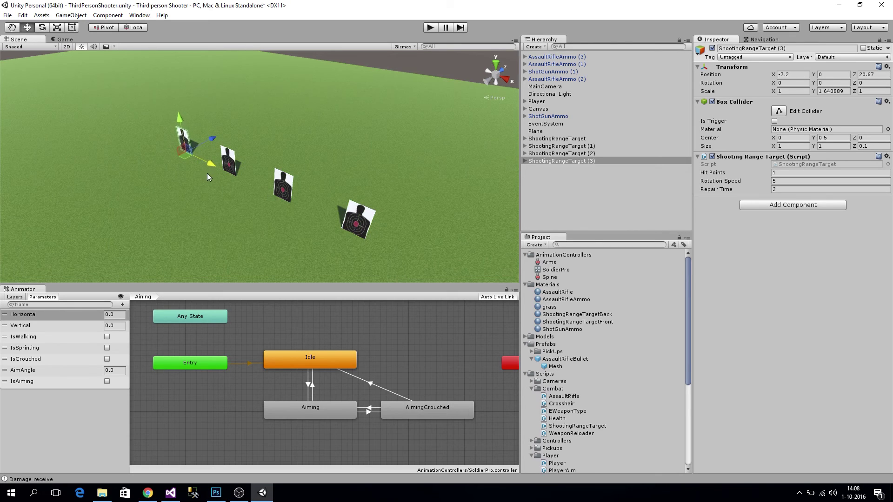
key(ctrl+z)
key(ctrl+z)
key(ctrl+z)
key(ctrl+z)
key(ctrl+z)
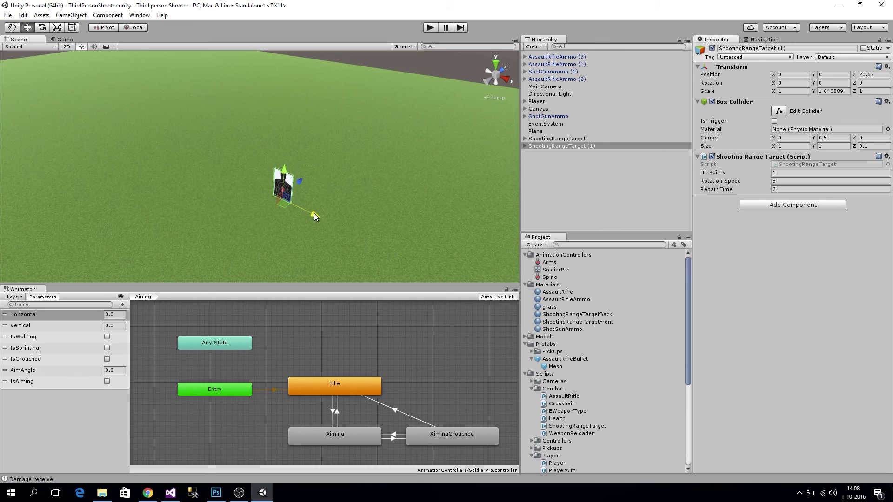
ctrl+drag(311, 214, 222, 183)
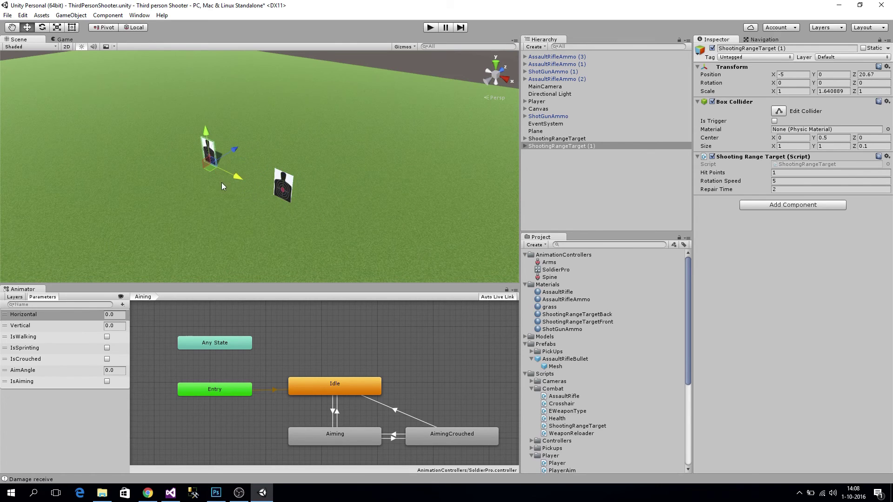
click(285, 184)
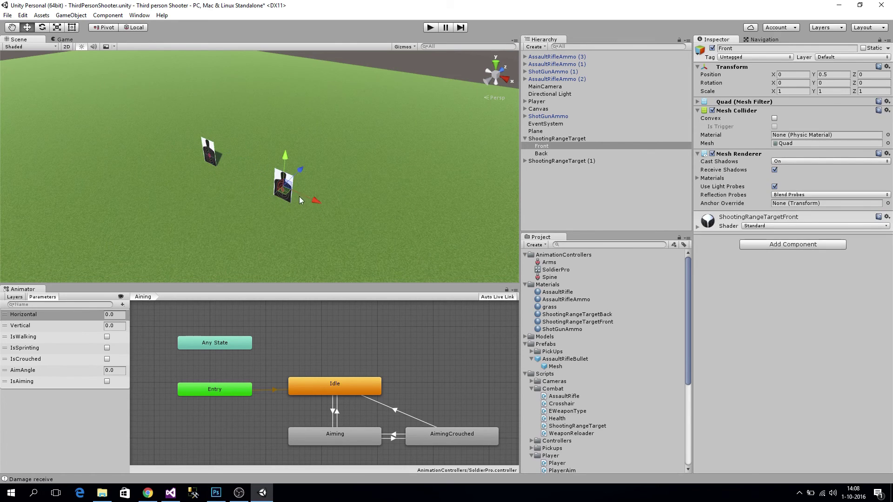
Add a copy 5 units right, then duplicate all three 5 units back as an offset row
click(535, 139)
key(ctrl+d)
ctrl+drag(313, 217, 404, 253)
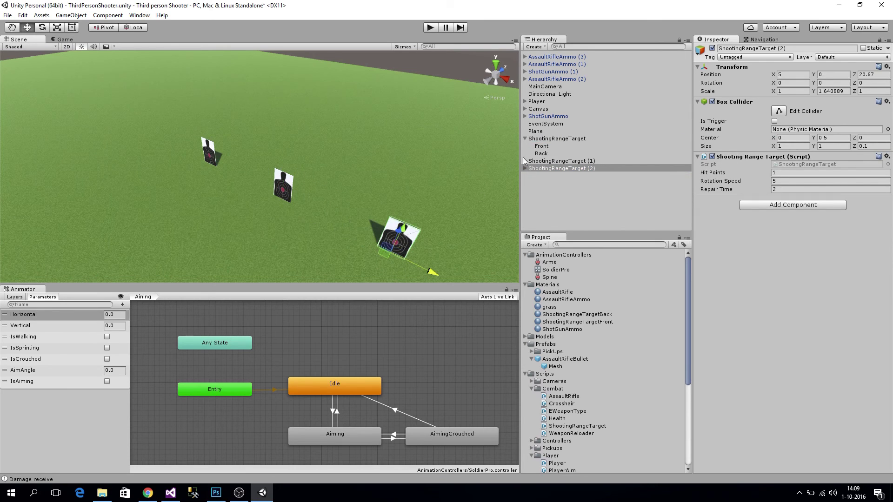
click(525, 139)
shift+click(543, 140)
key(ctrl+d)
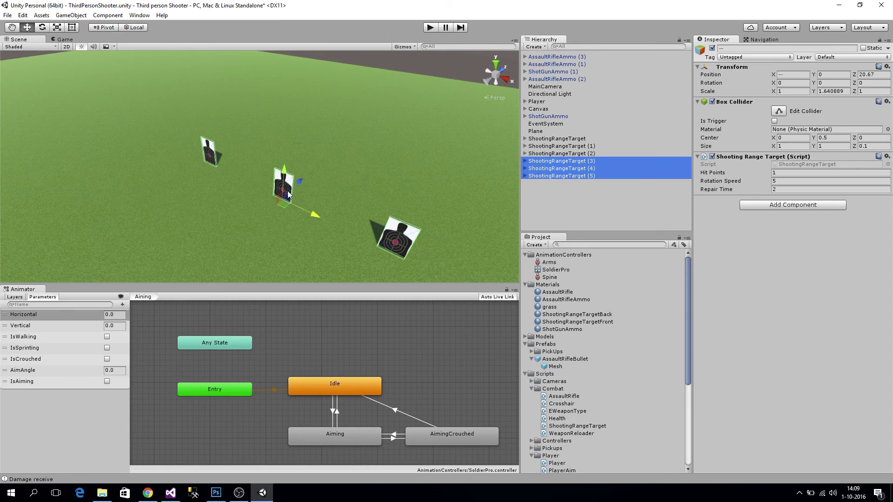
ctrl+drag(301, 186, 330, 155)
right_drag(254, 216, 349, 195)
Play-test the six-target range with a couple of shots, then stop the game
key(a)
key(s)
key(w)
click(433, 27)
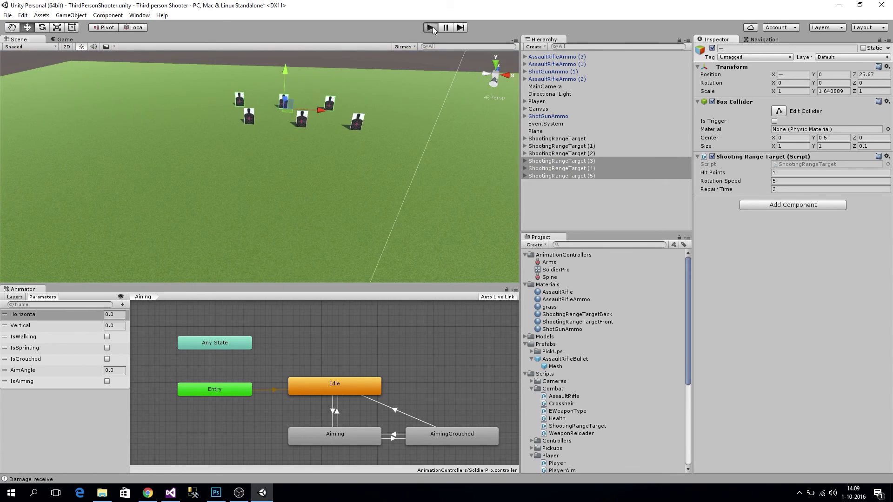
click(431, 27)
right_click(259, 167)
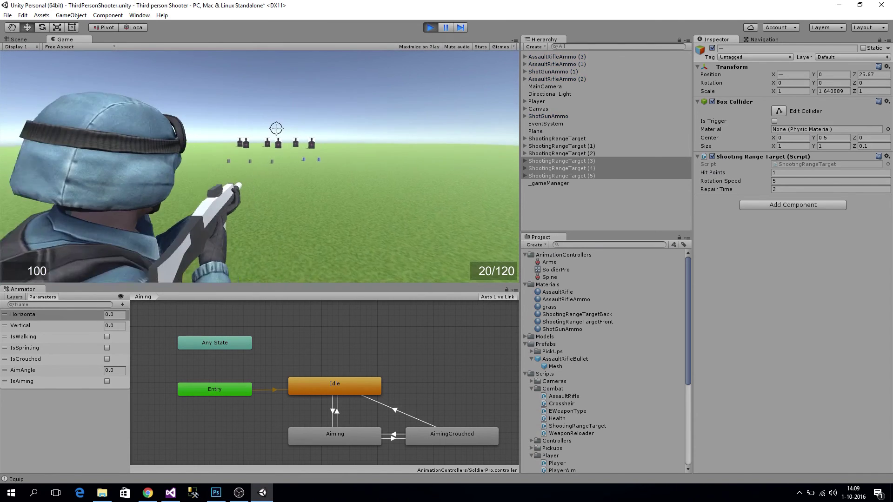
click(260, 166)
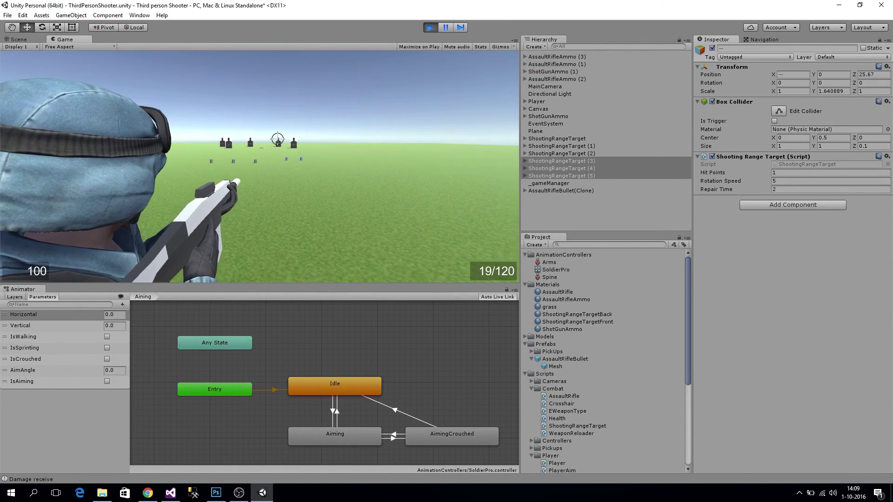
click(277, 142)
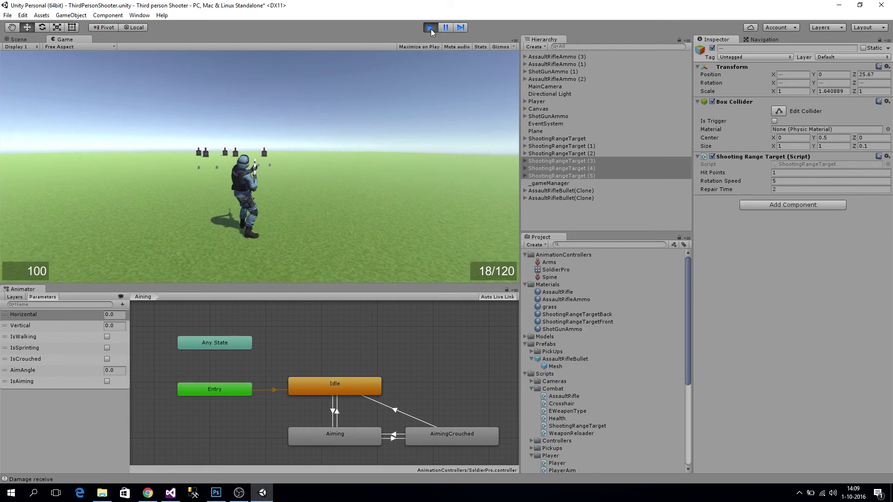
click(431, 29)
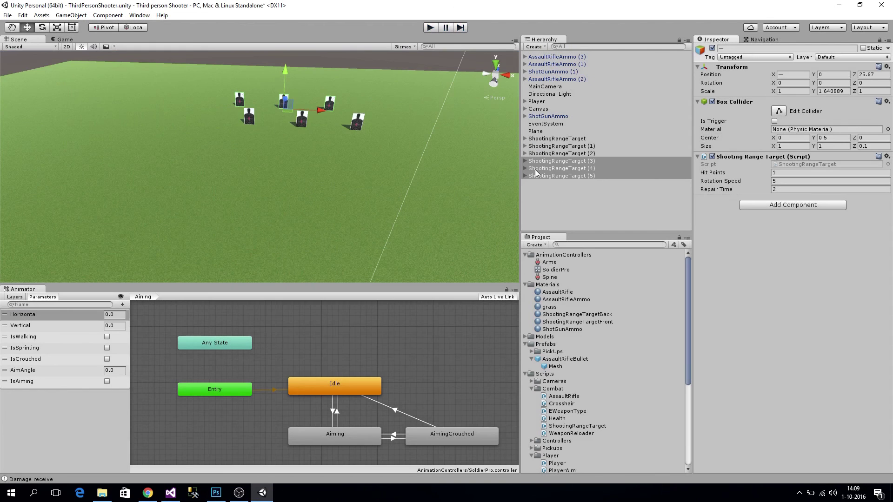
Delete duplicate targets ShootingRangeTarget (1) through (5), keeping the original
click(555, 139)
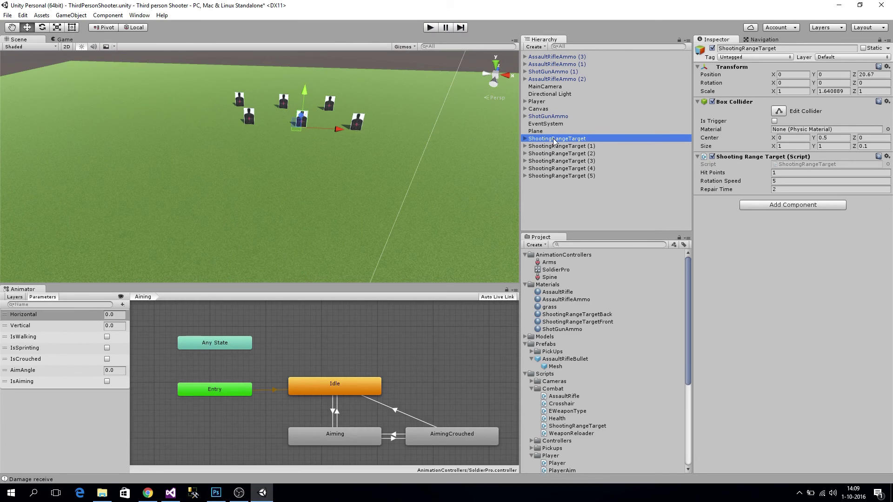
click(558, 146)
shift+click(572, 176)
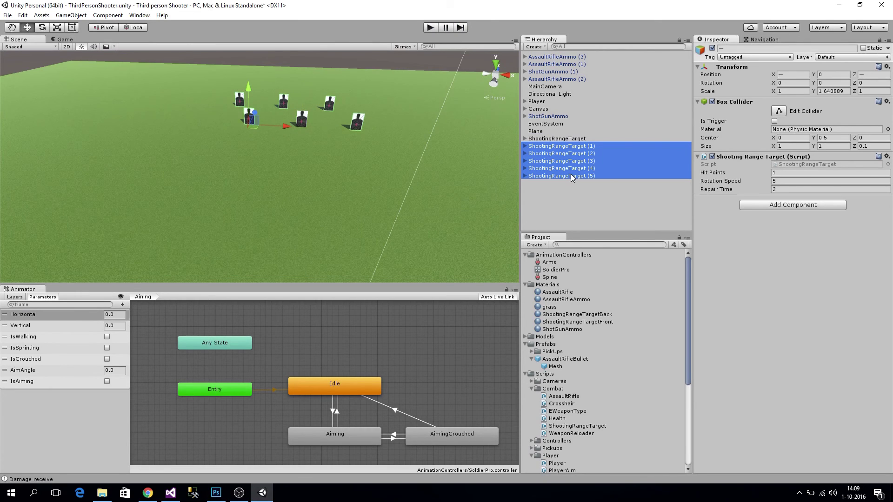
key(Delete)
click(554, 139)
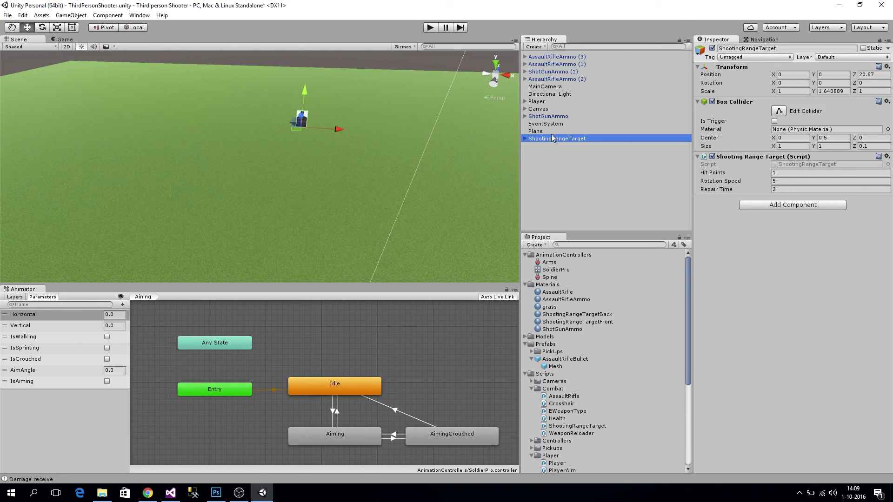
Set the target's Rotation Speed to 8 and Repair Time to 1, then start the game
click(778, 188)
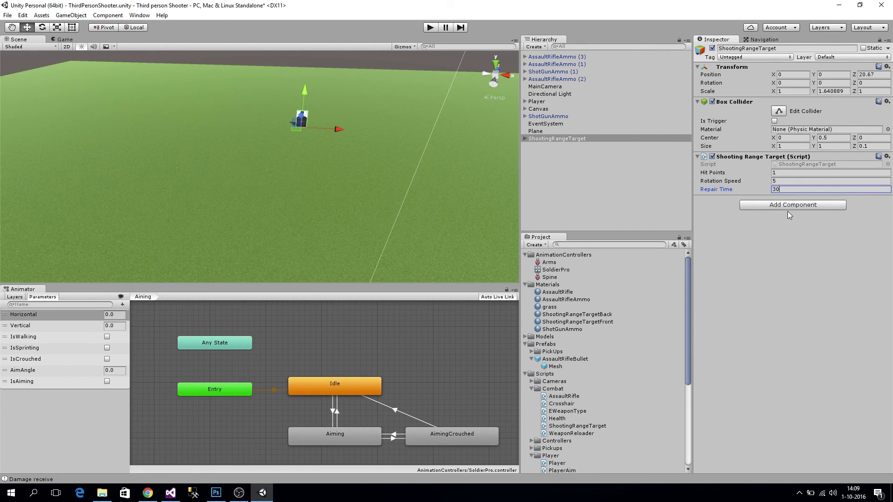
key(shift+Tab)
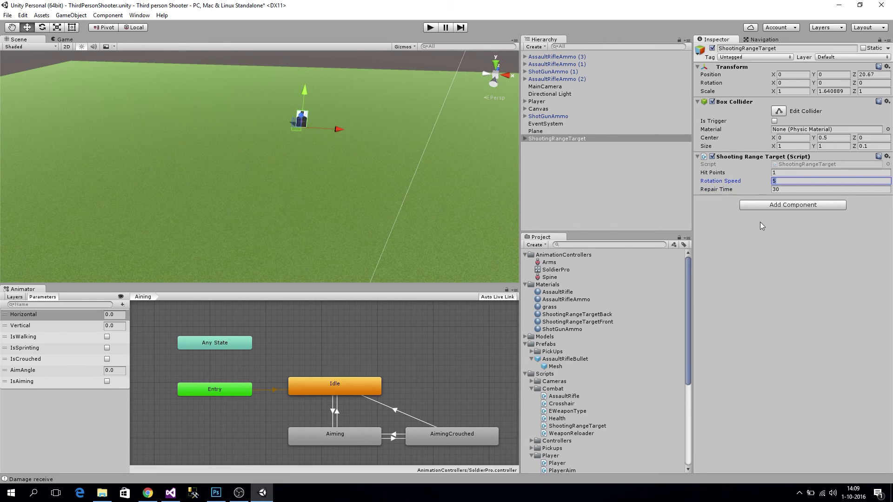
text(8)
key(Return)
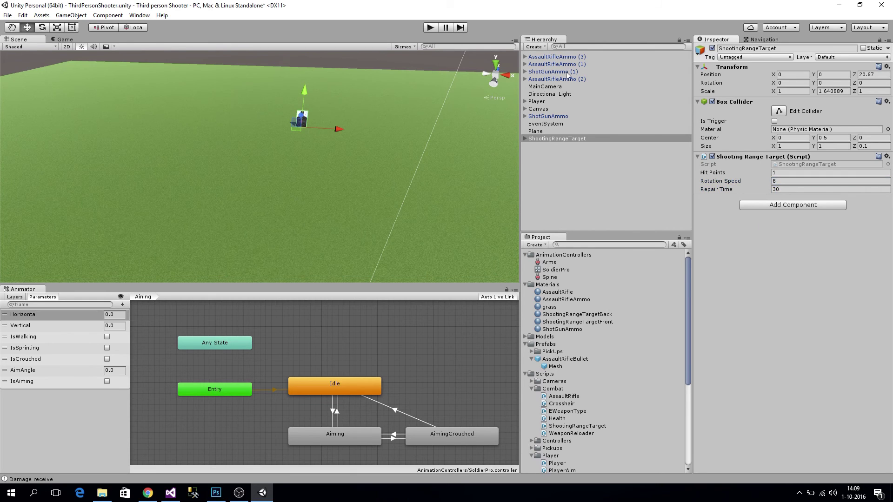
click(784, 189)
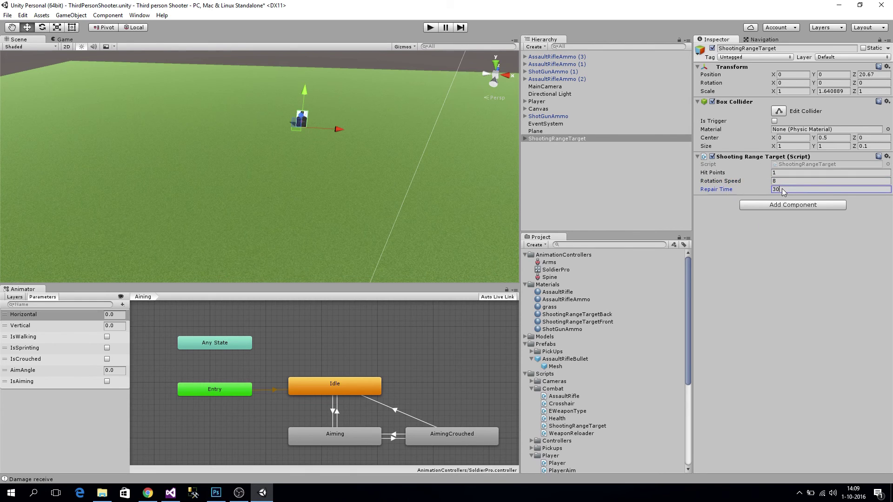
text(1)
click(431, 27)
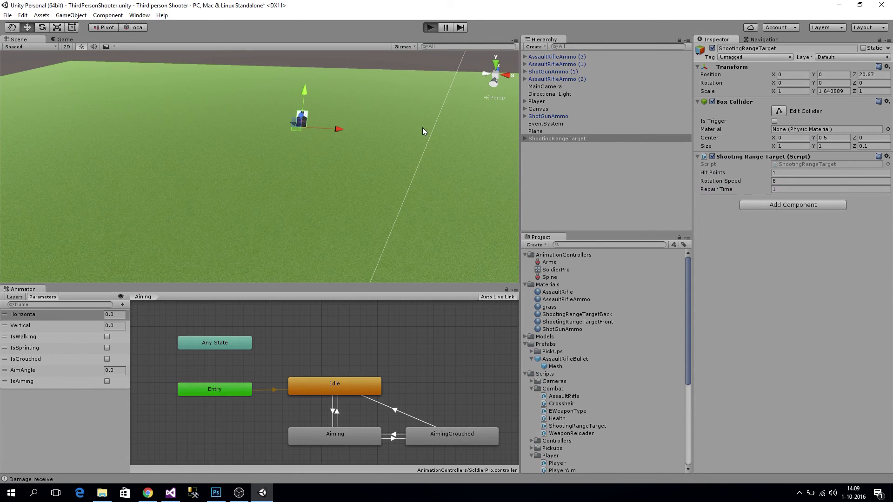
Shoot the target in Play mode, raise its Rotation Speed to 12, and shoot again
right_click(260, 167)
click(259, 167)
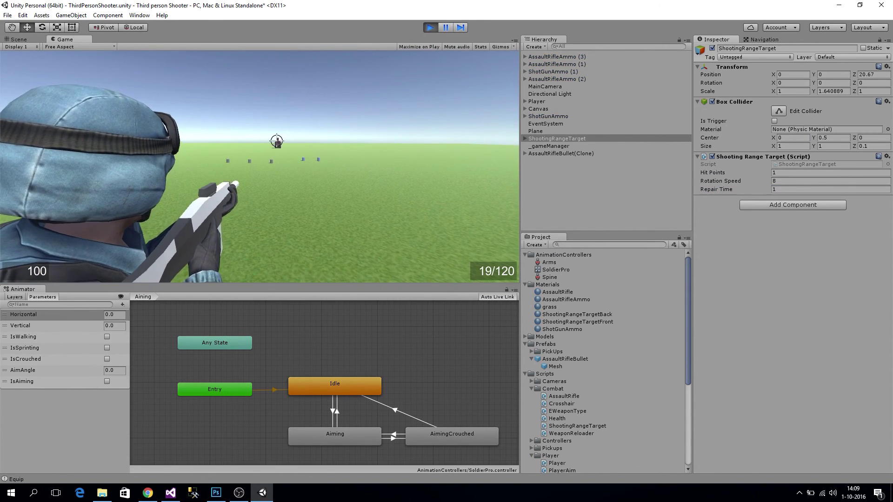
click(276, 144)
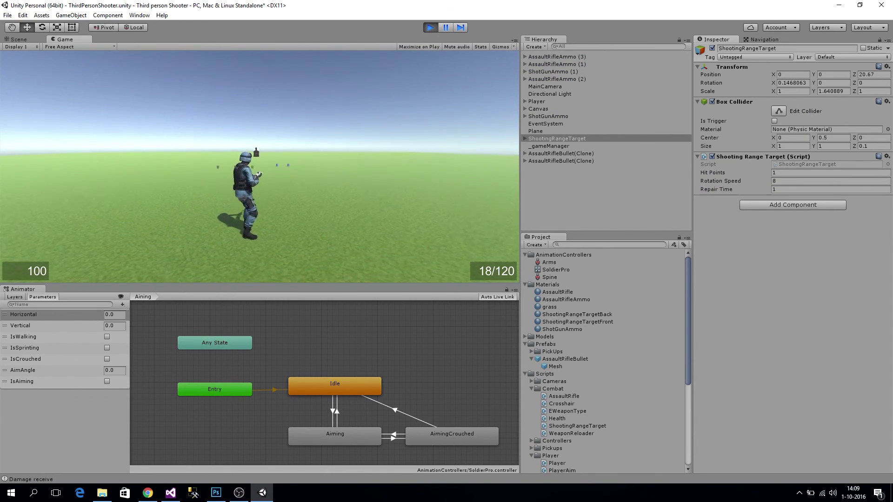
key(alt+Tab)
key(alt+Tab)
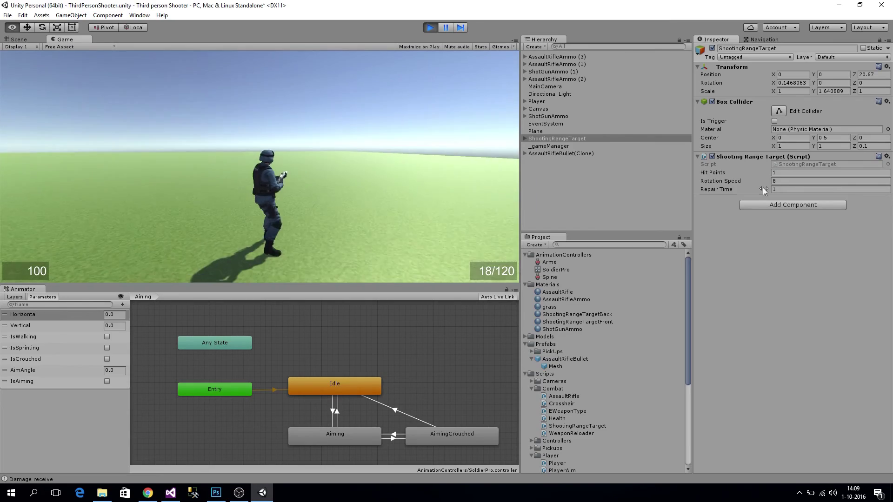
click(752, 185)
text(12)
click(798, 268)
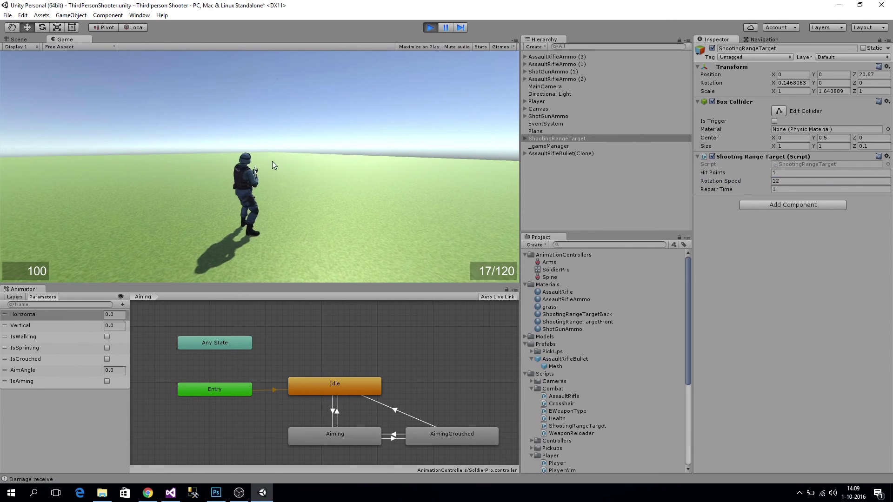
right_drag(43, 247, 5, 237)
click(5, 239)
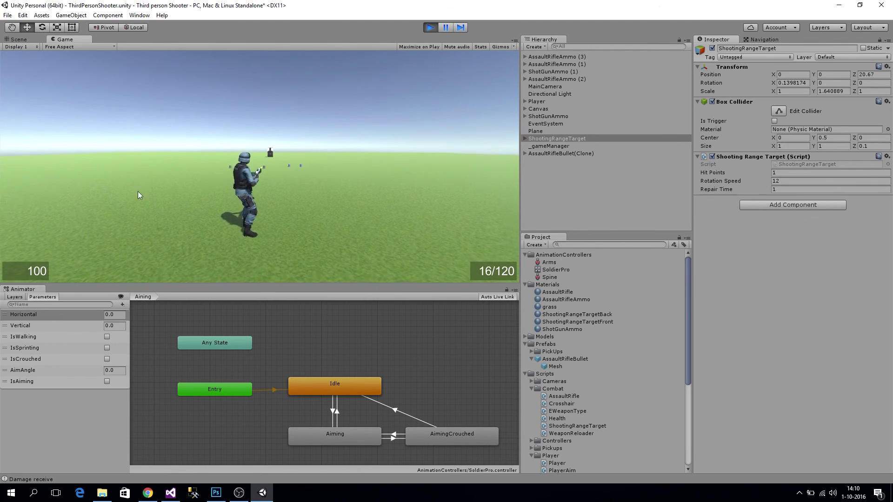
Stop play, set Rotation Speed 12 and Repair Time 30, and save ShootingRangeTarget into Prefabs
click(430, 27)
click(739, 180)
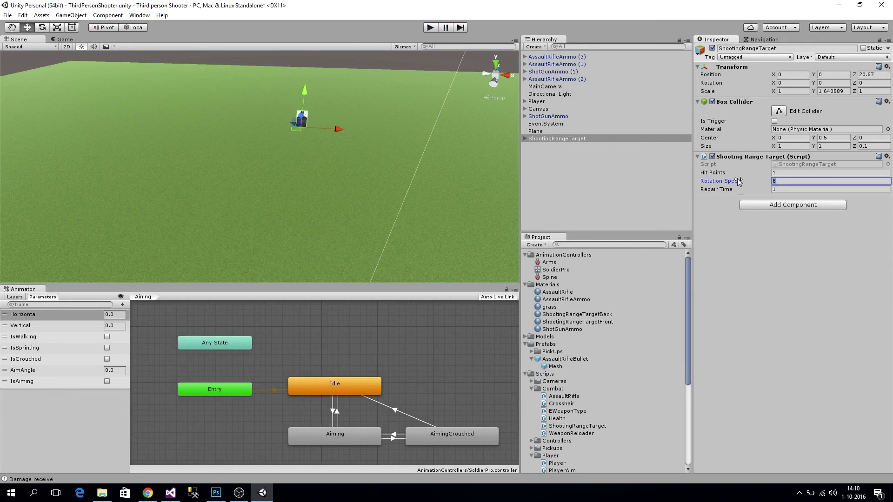
click(778, 189)
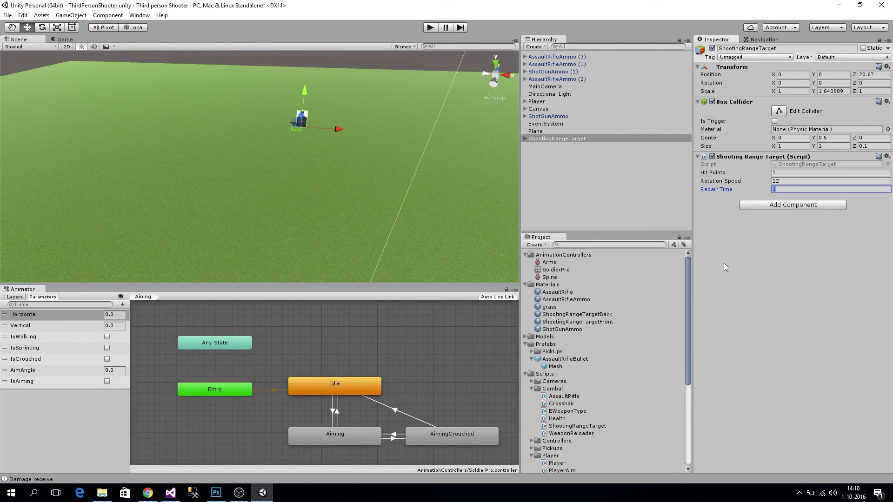
text(30)
key(Return)
drag(563, 138, 552, 353)
click(531, 359)
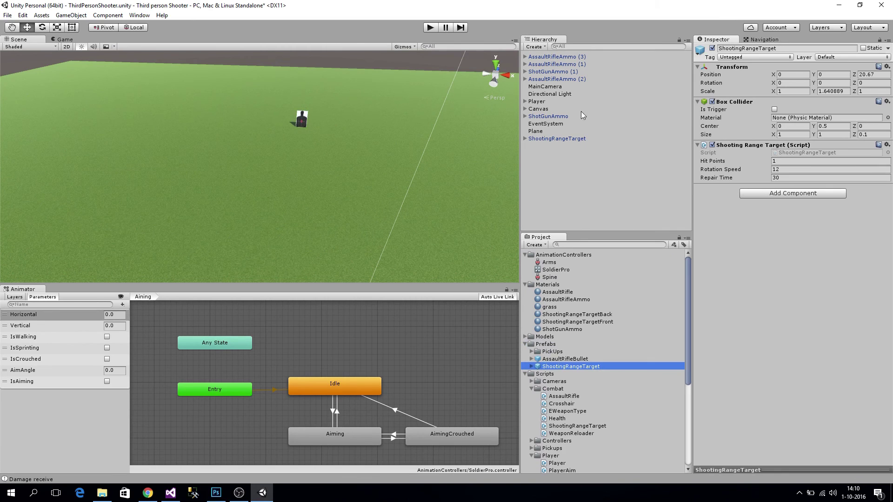
Duplicate the target twice to form a front row of three at X -3, 0 and 3
click(560, 139)
key(ctrl+d)
drag(335, 128, 398, 135)
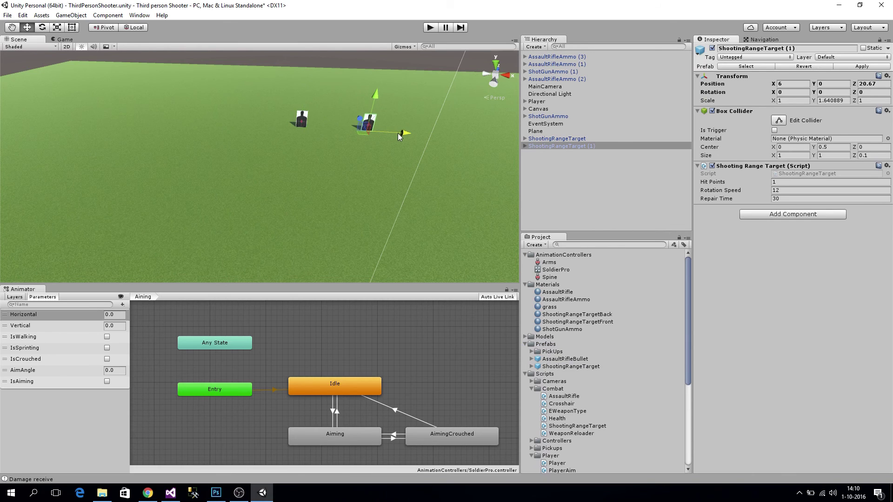
ctrl+click(567, 139)
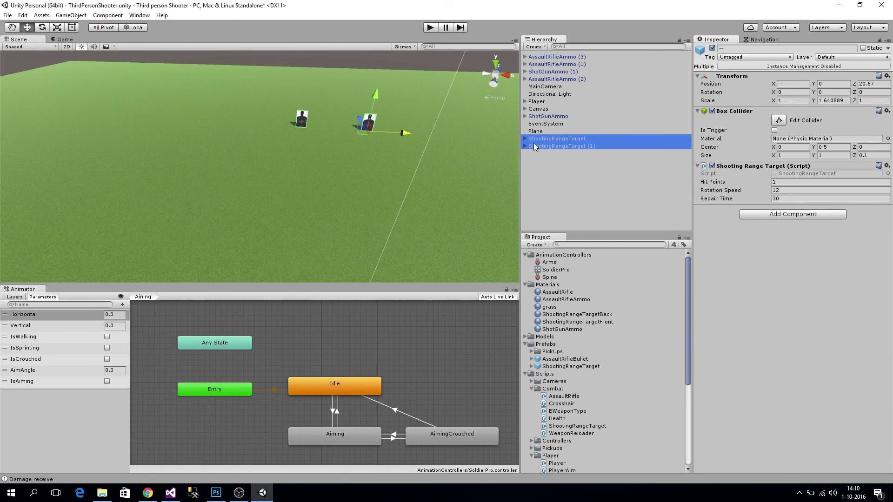
click(554, 148)
key(ctrl+d)
drag(405, 133, 275, 127)
Copy the three front targets into a staggered back row, adding a seventh at its left end
shift+click(554, 141)
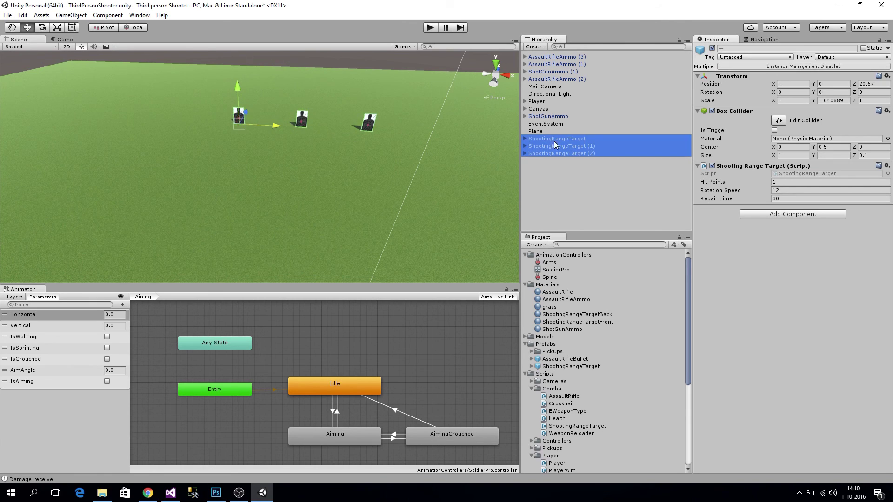
key(ctrl+d)
drag(306, 129, 362, 110)
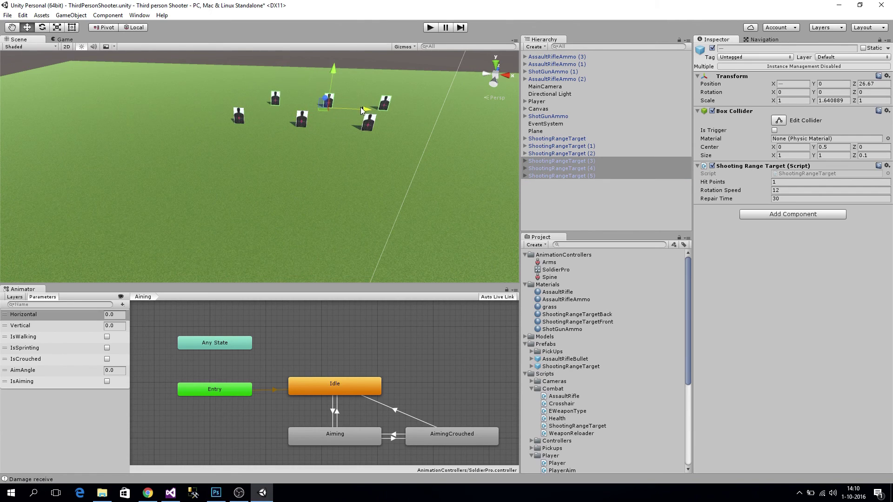
click(568, 177)
click(566, 169)
click(565, 161)
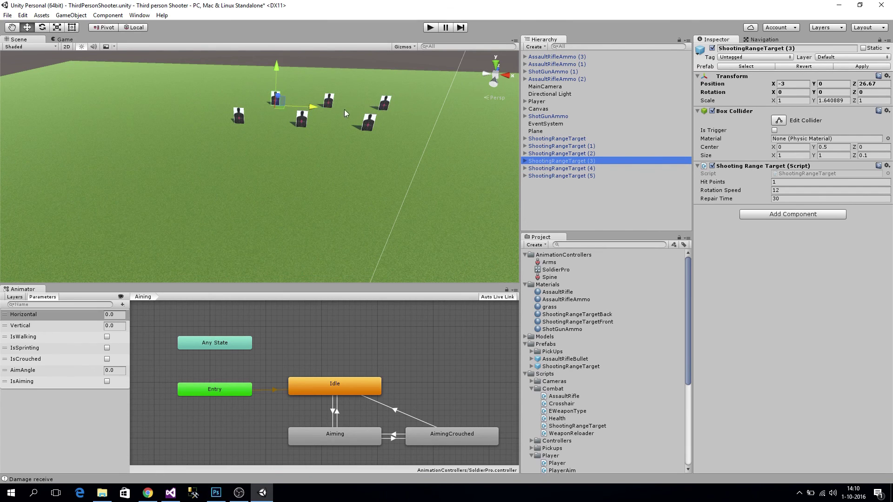
key(ctrl+d)
drag(309, 105, 261, 106)
Start the game and shoot down the rows of targets until the magazine is empty
click(429, 28)
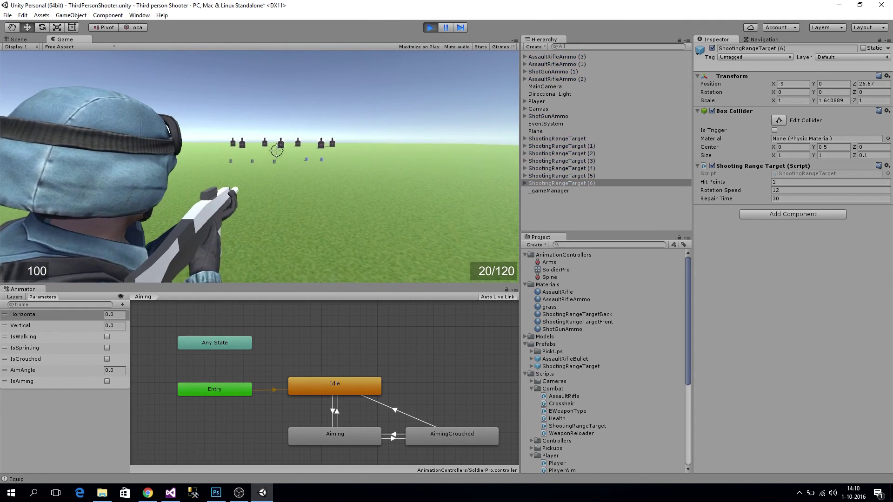
click(277, 140)
click(277, 141)
click(276, 141)
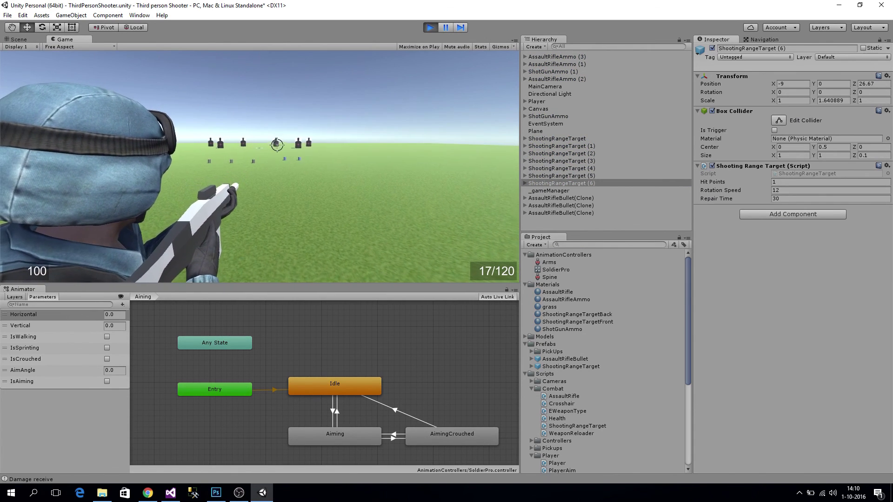
click(278, 142)
click(279, 141)
click(277, 141)
click(275, 141)
click(275, 140)
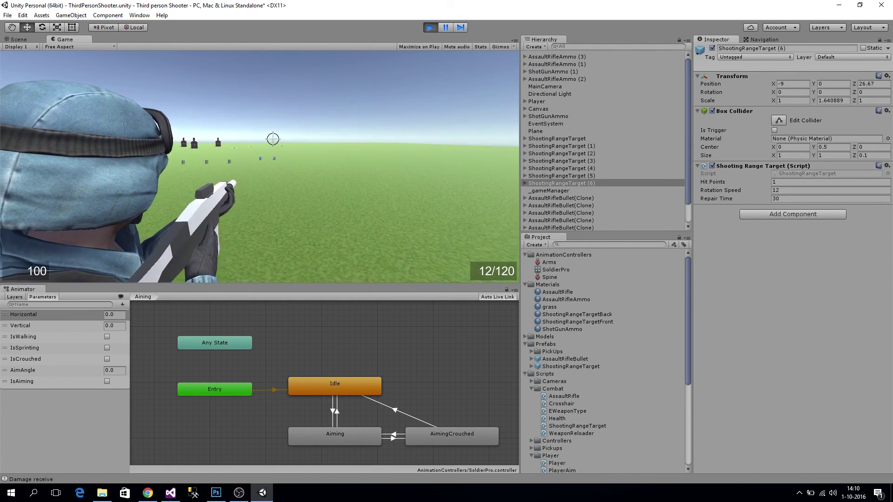
click(272, 140)
click(272, 141)
click(275, 142)
click(274, 142)
click(275, 142)
click(275, 142)
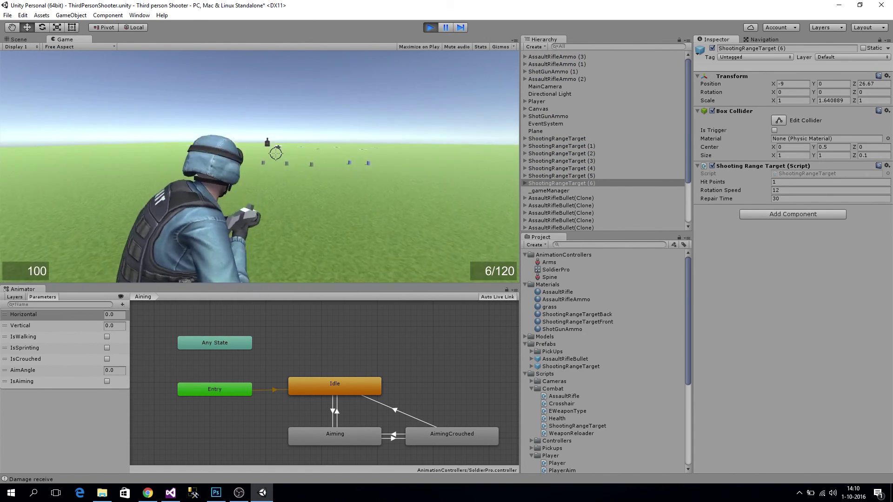
click(275, 141)
click(275, 142)
click(275, 142)
click(275, 141)
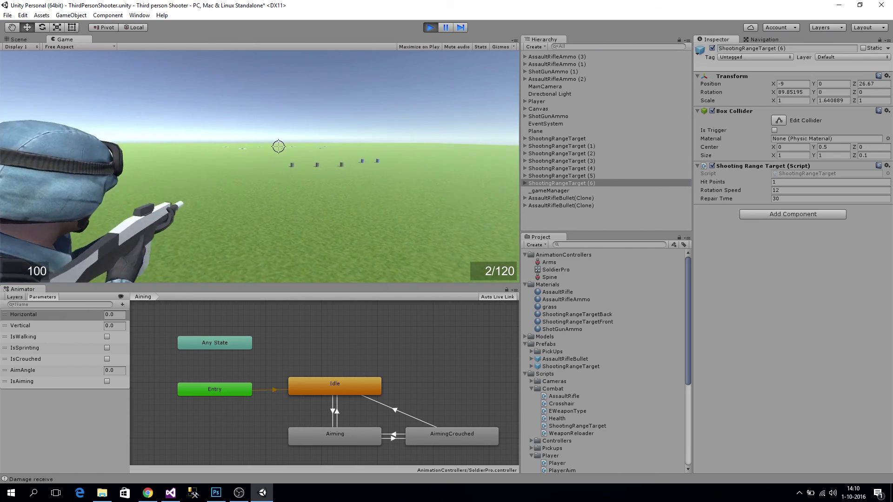
click(276, 121)
click(276, 120)
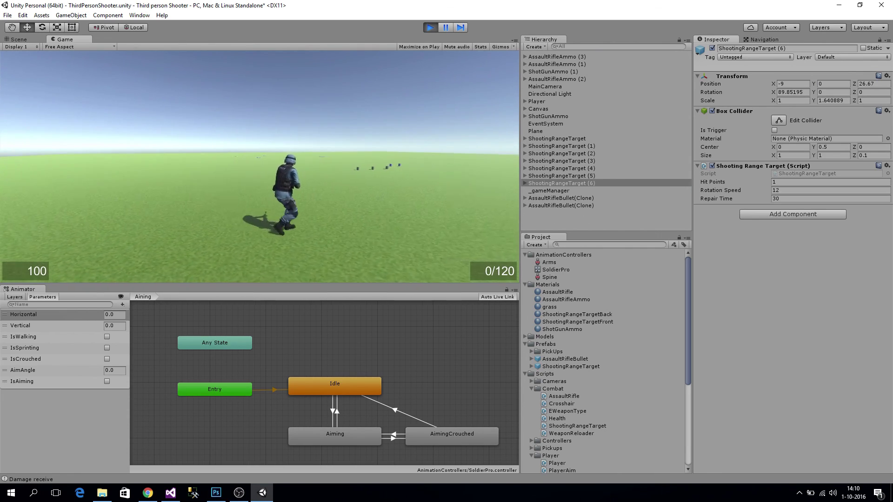
Reload and fire several more shots at the targets, leaving ammo at 16/100
key(r)
right_click(276, 174)
click(275, 173)
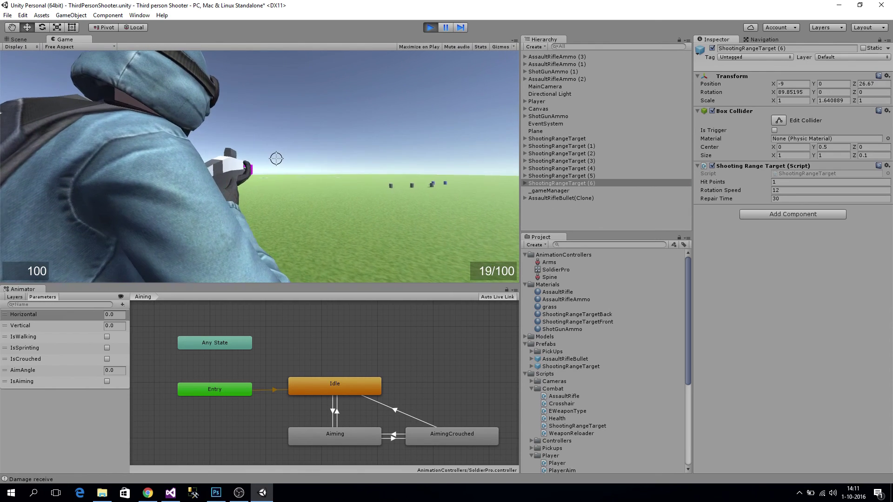
click(276, 174)
click(276, 173)
click(276, 173)
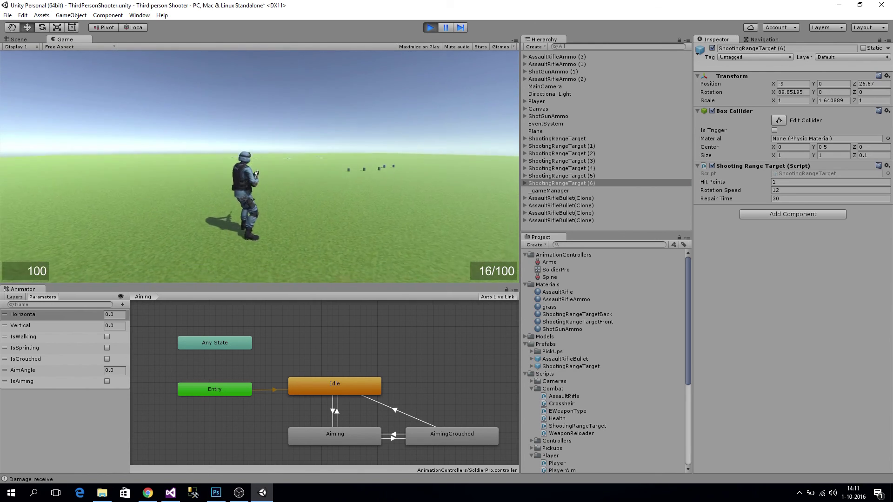
key(alt+Tab)
key(alt+Tab)
Exit Play mode and show the Sounds folder's grass, gravel and wood footstep clips
click(430, 27)
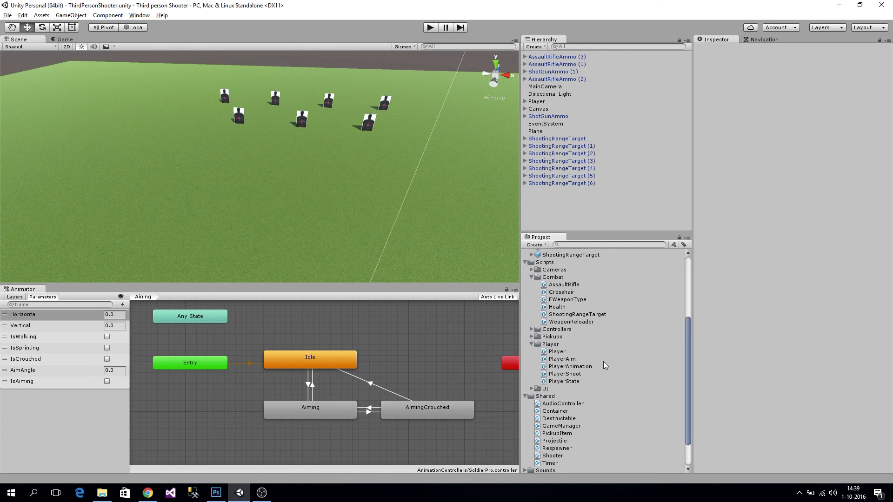
scroll(565, 340, down, 1)
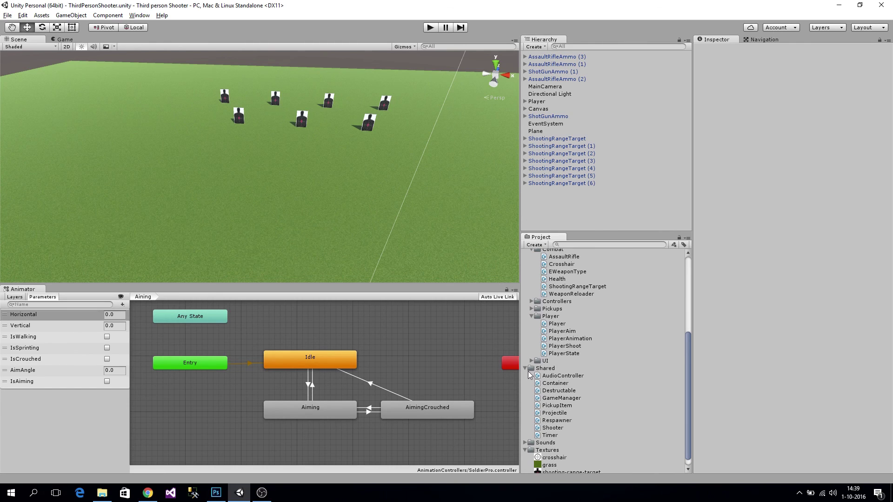
scroll(549, 378, down, 1)
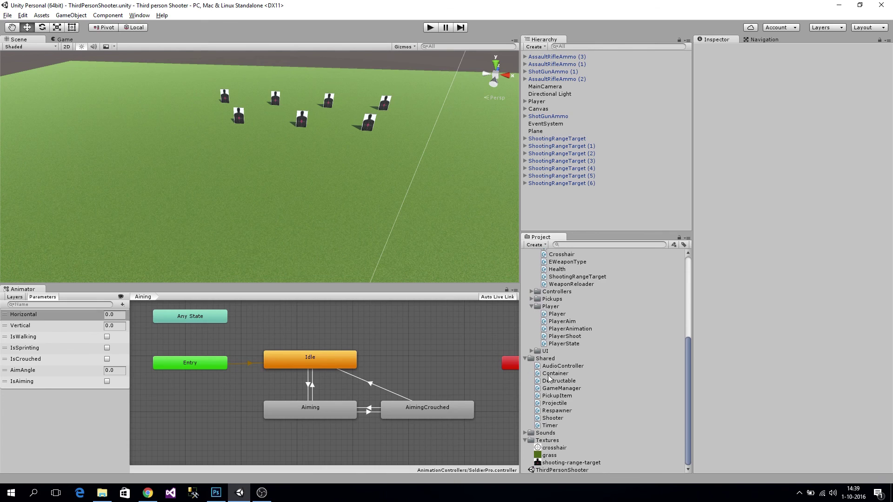
click(525, 441)
click(525, 456)
scroll(569, 345, down, 5)
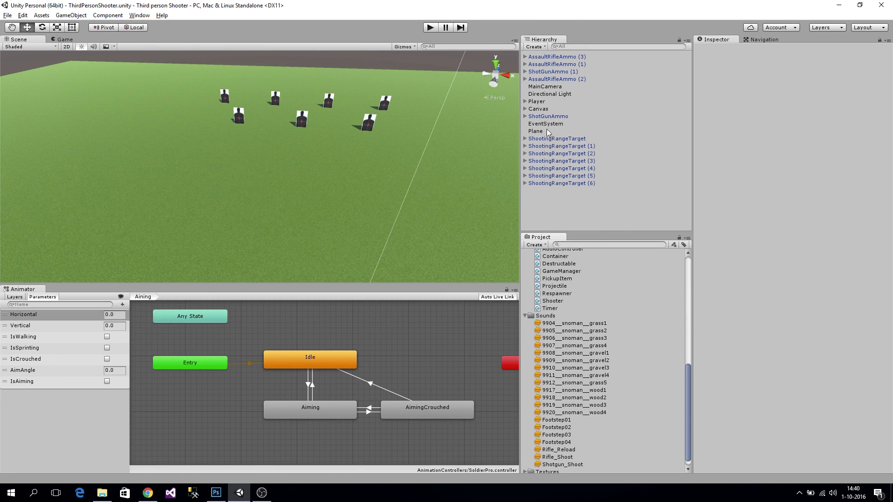
Select the Player's SoundEffects > Footstep_run object
click(538, 101)
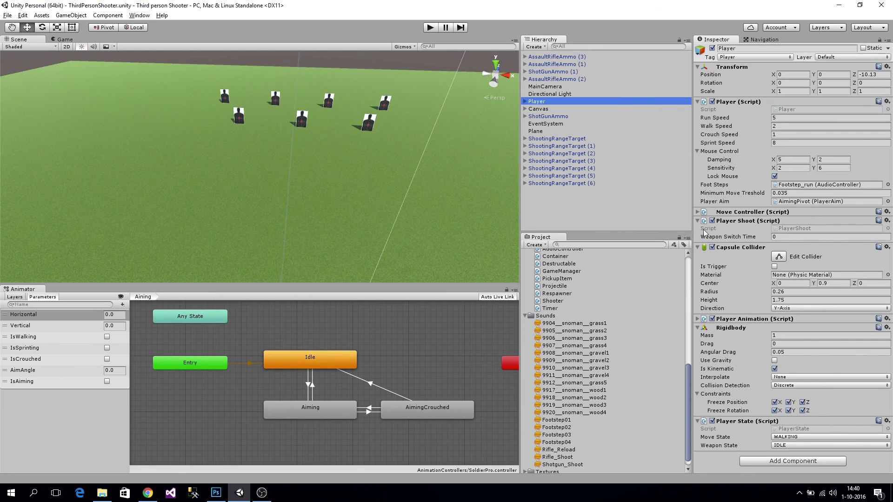
click(525, 102)
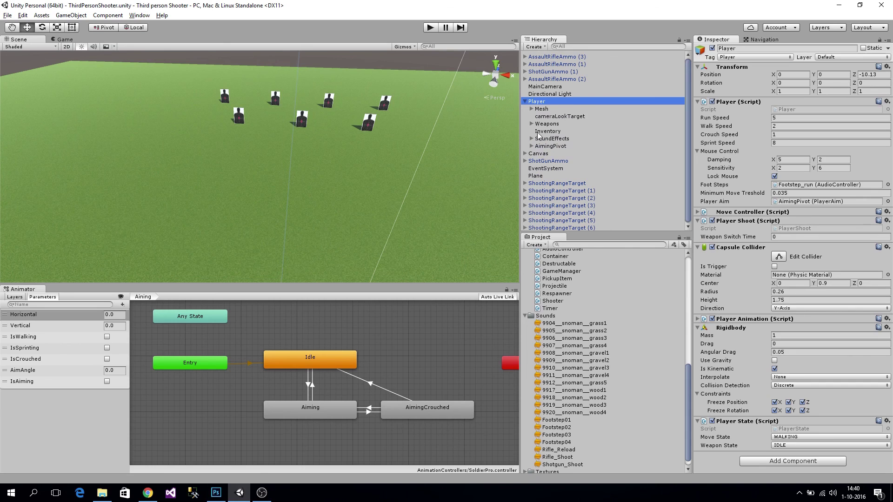
click(532, 139)
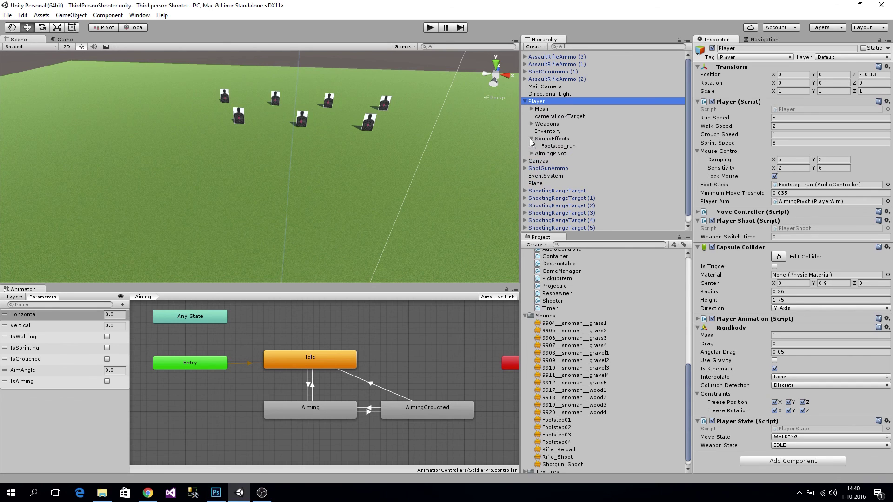
click(556, 146)
Set its Clips size to 5 and fill the slots with the grass1–grass5 clips
click(784, 126)
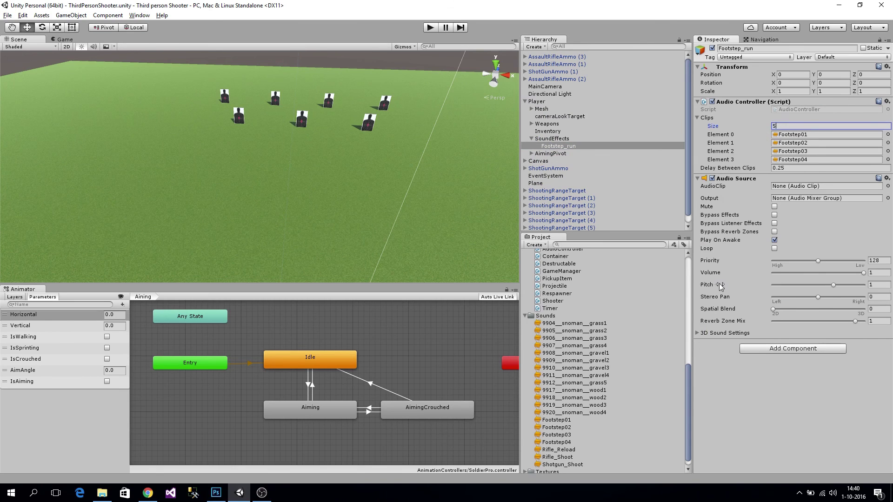
key(Tab)
drag(600, 320, 805, 152)
drag(605, 346, 816, 162)
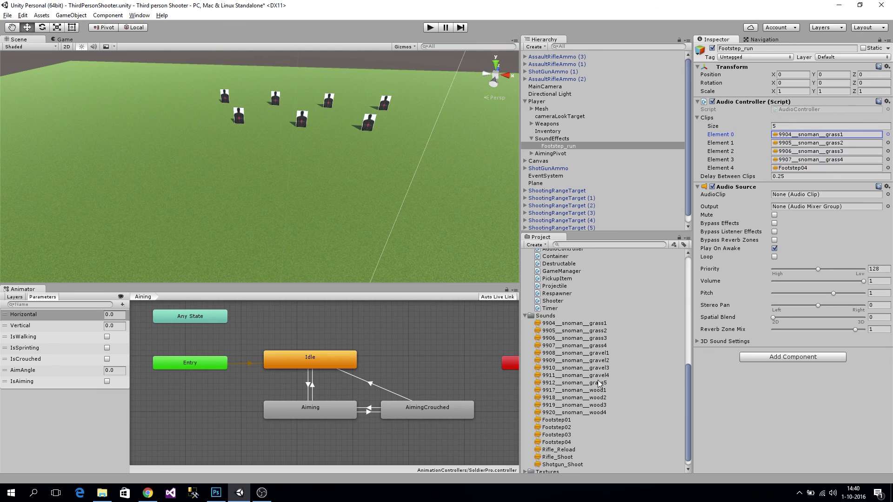
drag(598, 384, 812, 169)
Run the game, walk the soldier forward and lower the footstep volume to 0.555
click(430, 28)
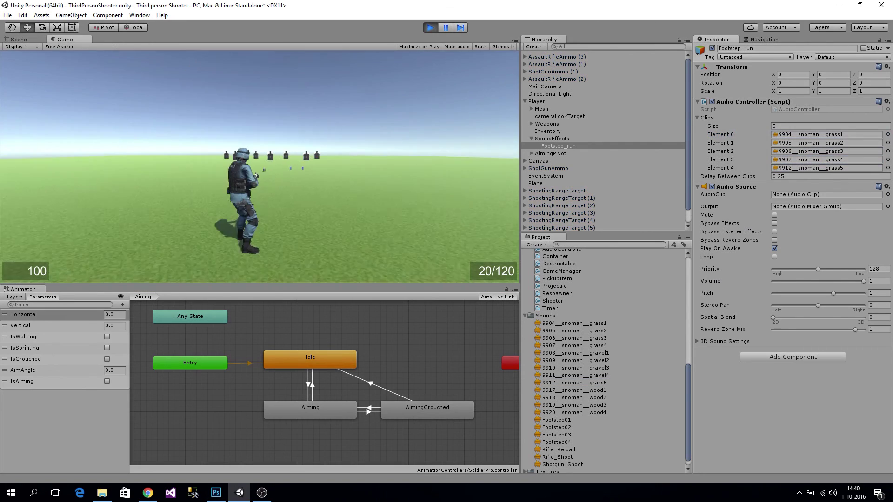
key(w)
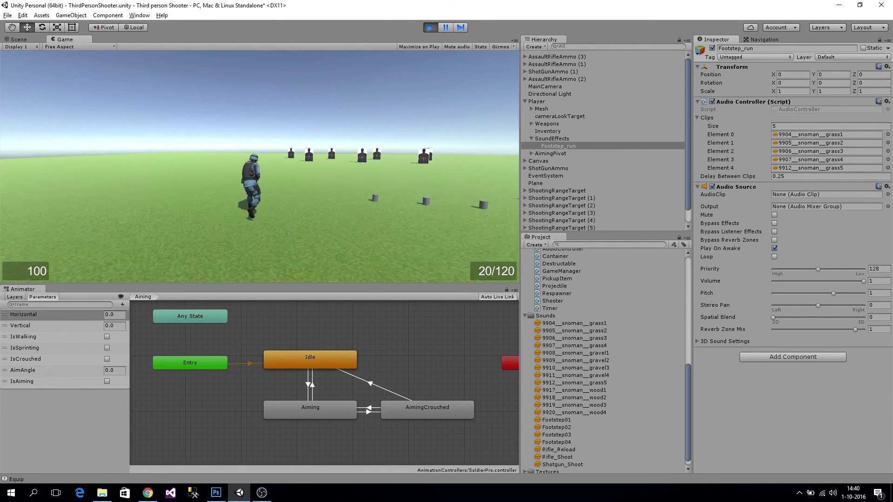
right_click(259, 165)
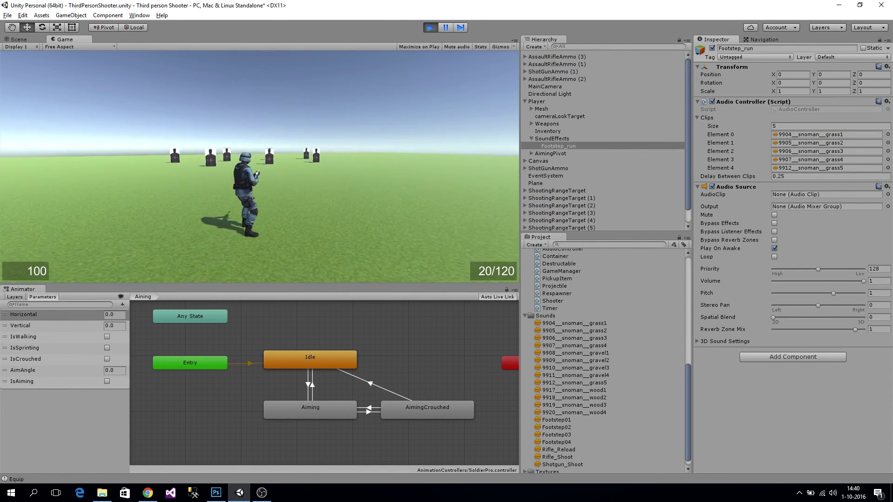
key(alt+Tab)
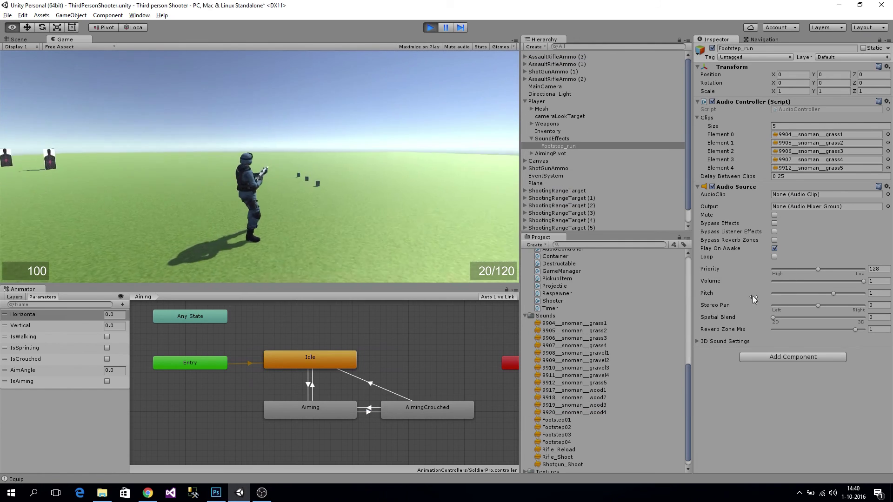
click(833, 281)
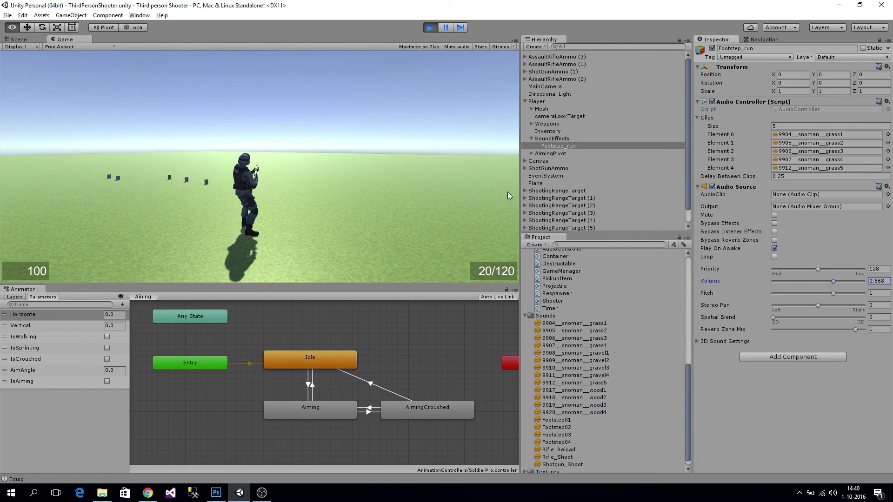
right_click(323, 146)
key(w)
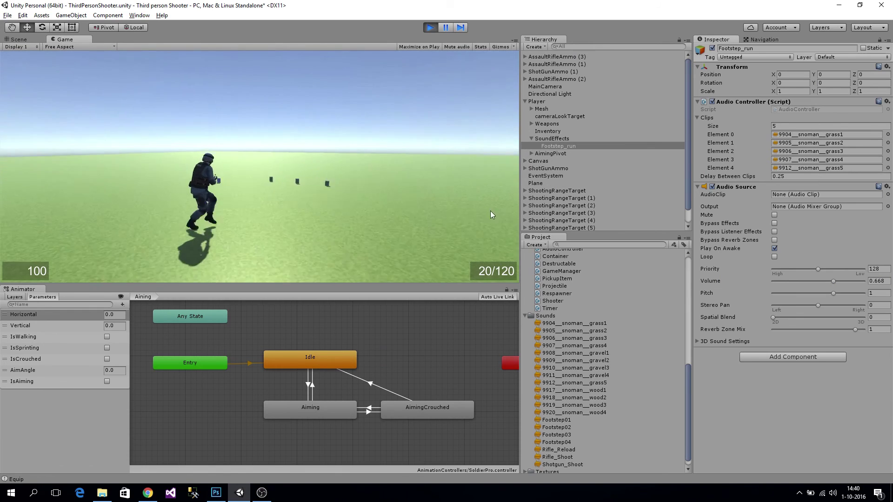
drag(832, 281, 824, 281)
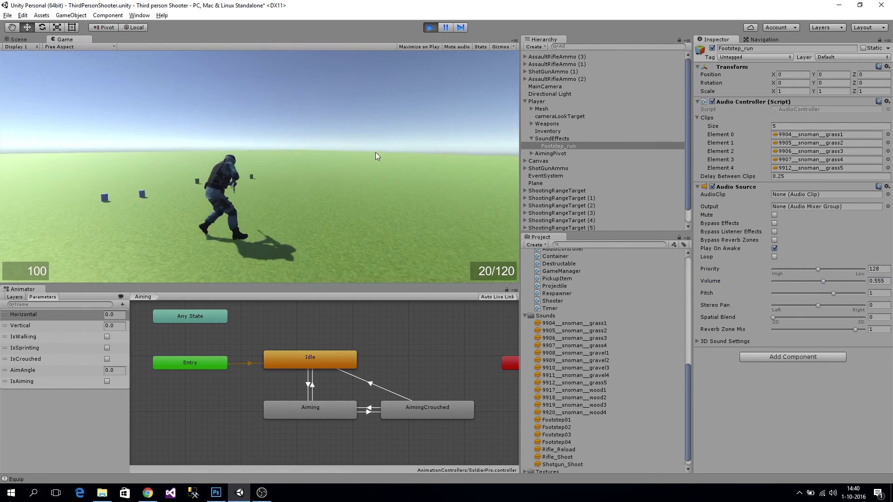
Fire at the targets while walking and drop the footstep volume further to 0.437
right_click(348, 119)
click(355, 93)
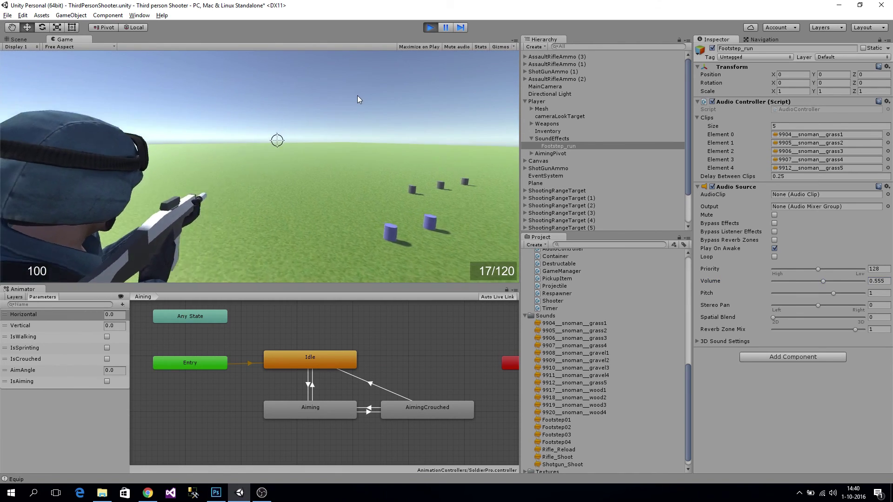
click(357, 96)
click(378, 95)
key(w)
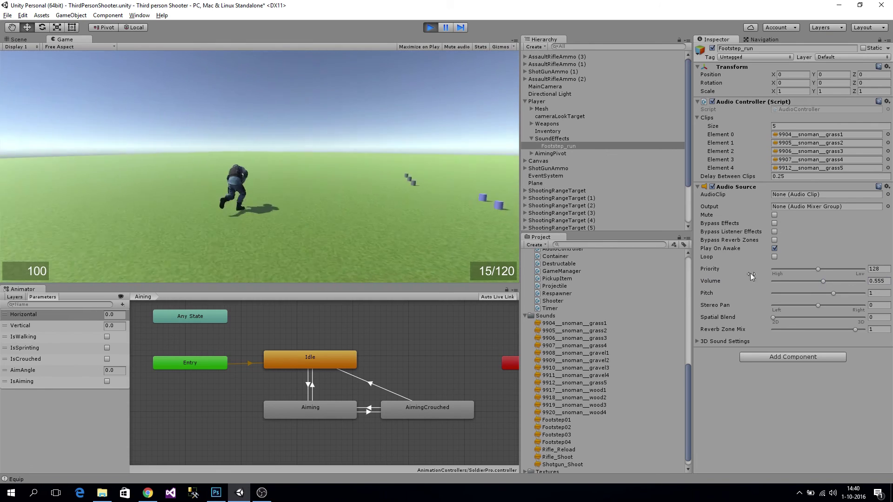
drag(820, 281, 813, 282)
Run toward the targets firing shots, and view the AudioController script's code
right_click(357, 135)
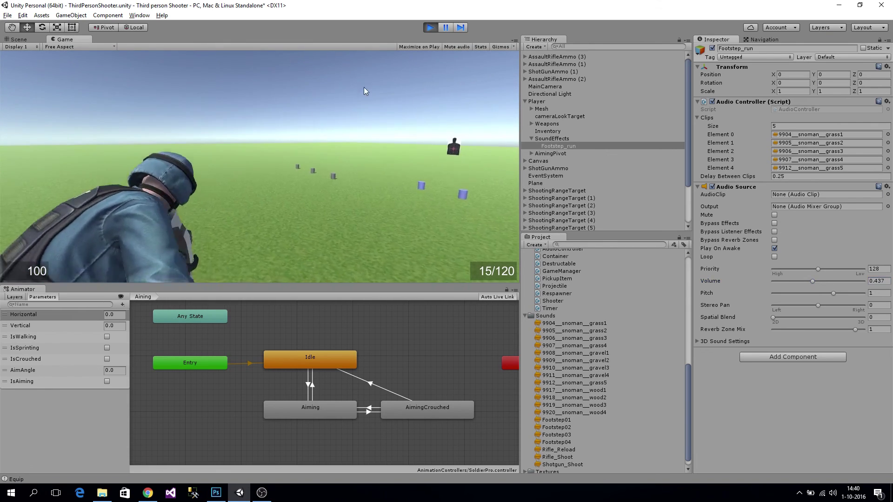
key(w)
right_click(342, 62)
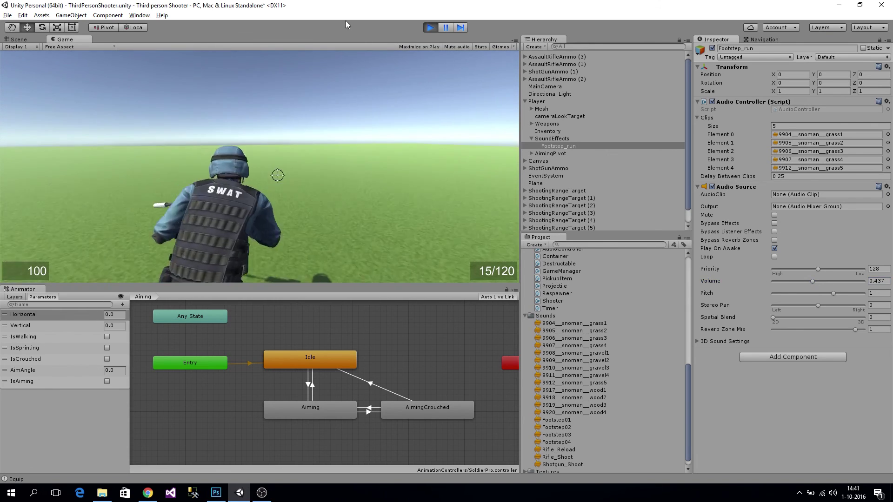
key(w)
right_click(455, 61)
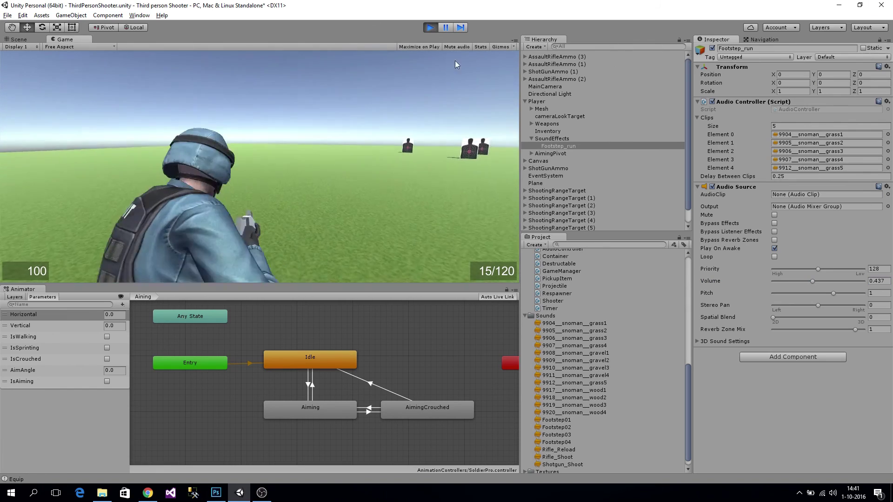
right_drag(455, 61, 626, 47)
key(w)
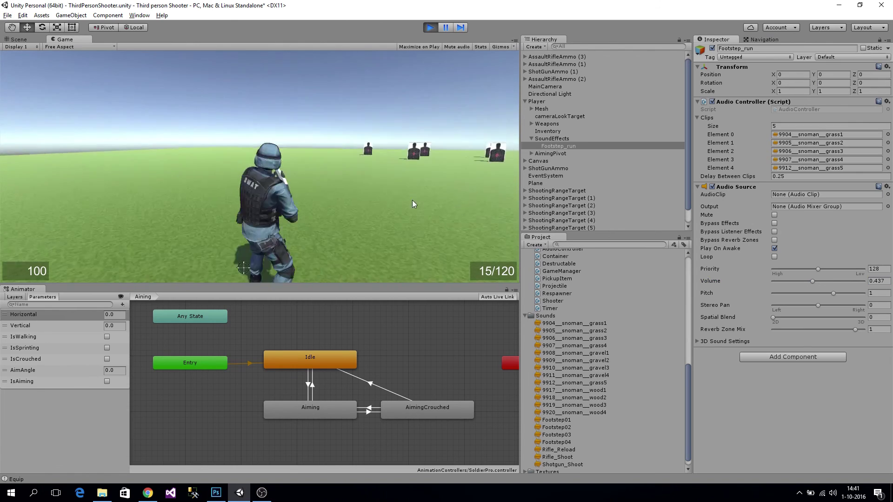
right_drag(412, 204, 559, 252)
click(554, 252)
click(559, 253)
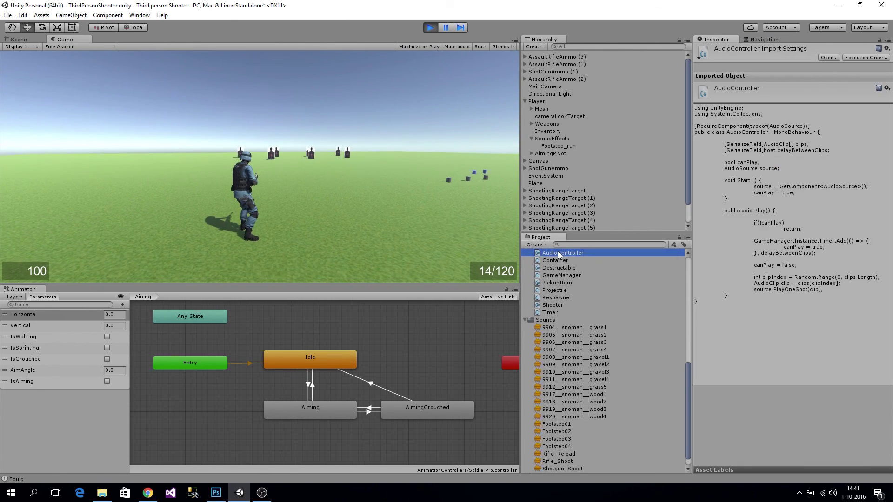
click(394, 216)
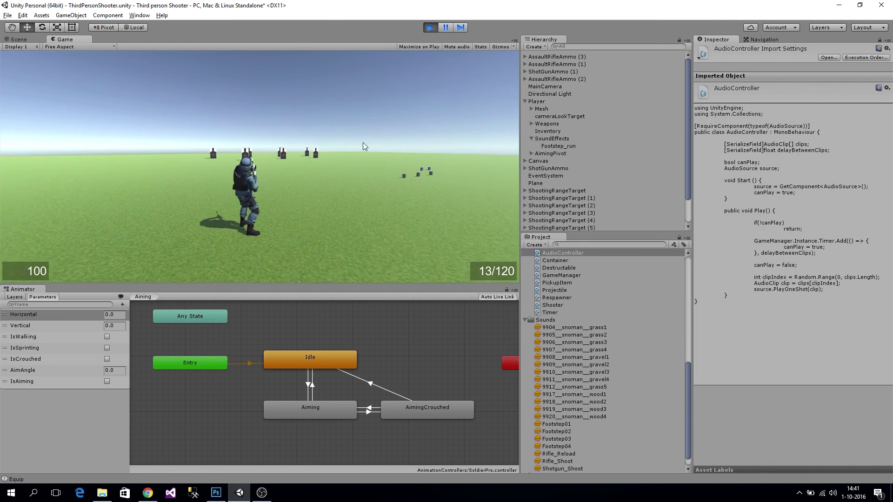